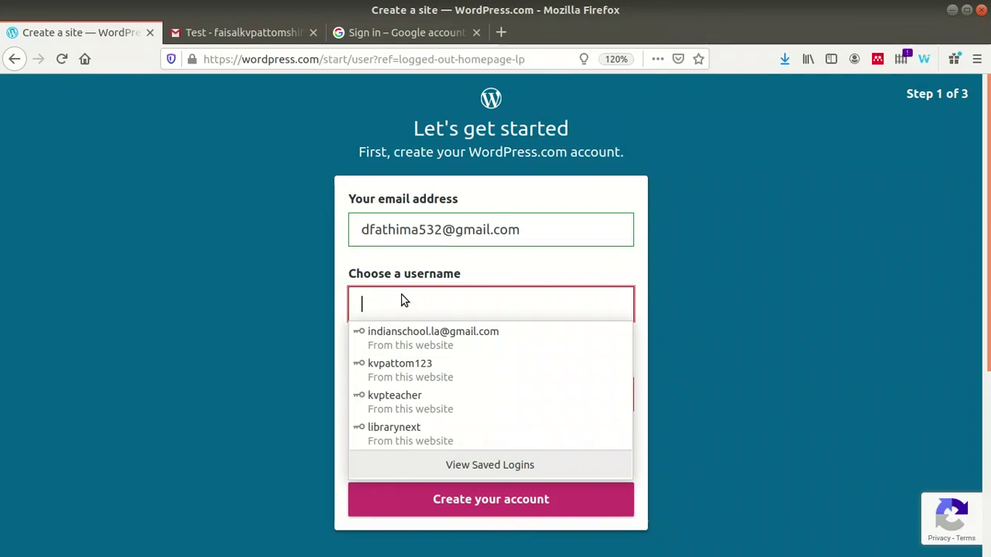
# Create the WordPress.com account with a username and password, declining Firefox's offer to save the login.
pyautogui.write('kv')
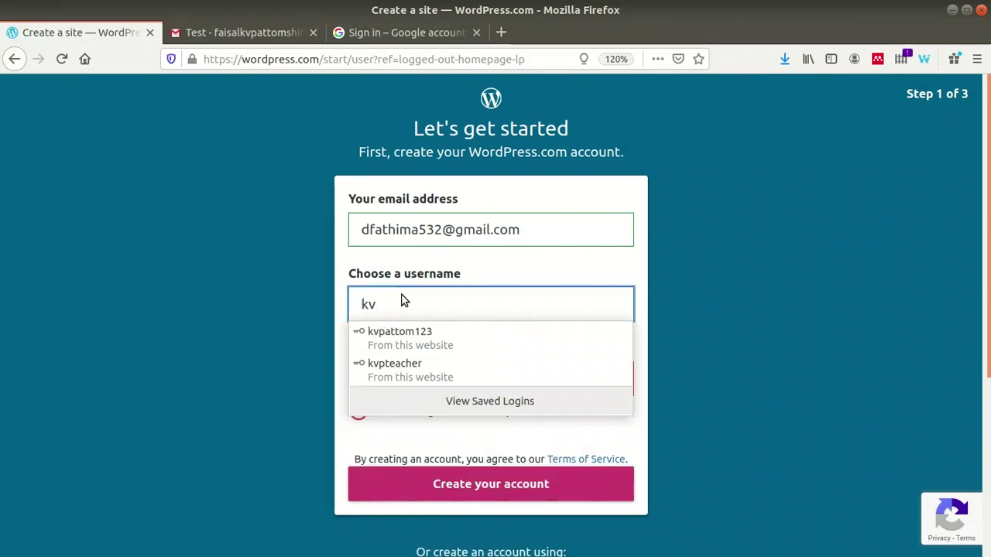
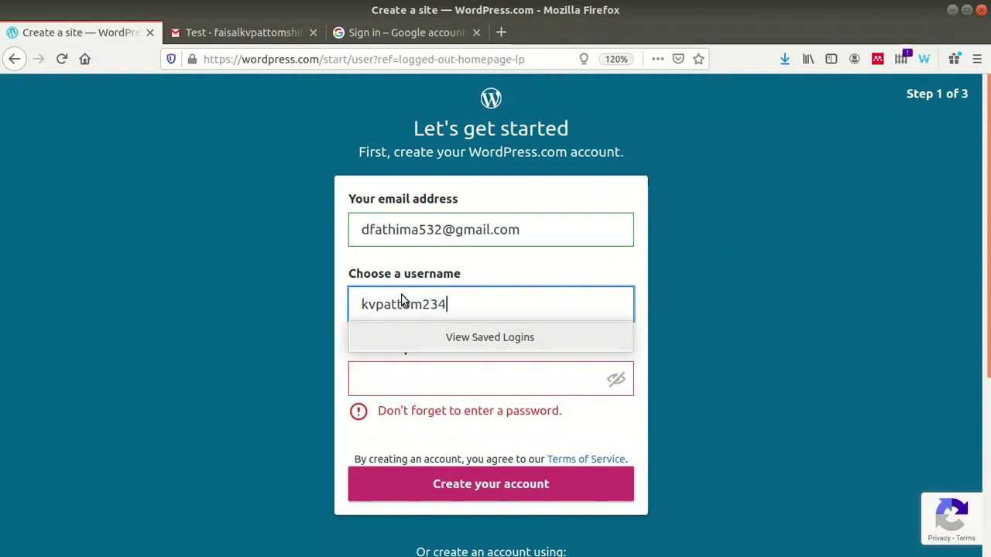
pyautogui.click(716, 293)
pyautogui.click(393, 394)
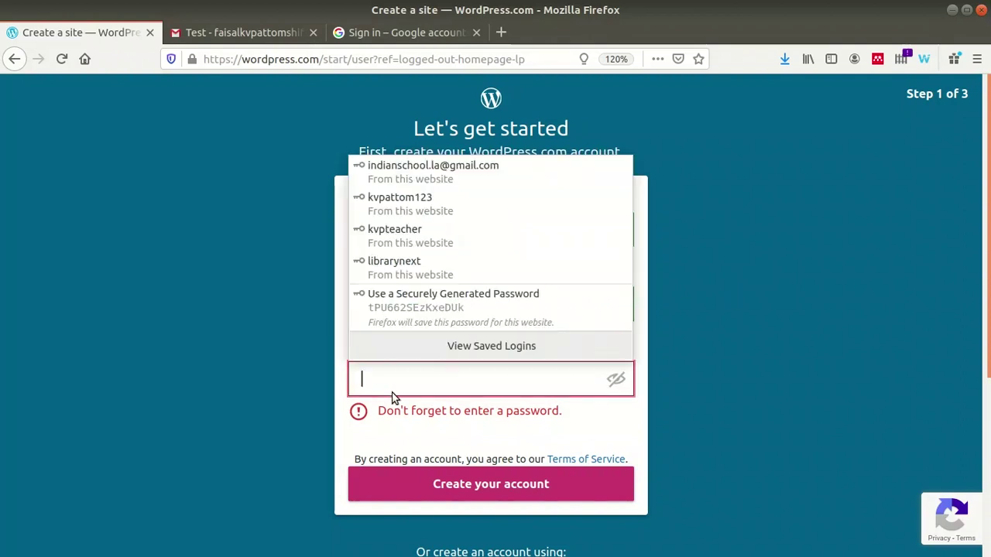
pyautogui.write('***')
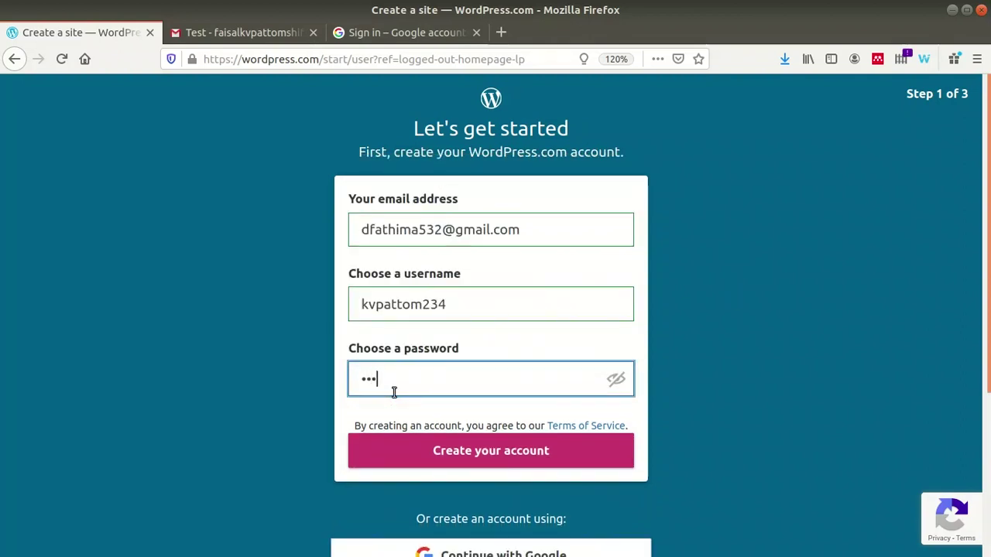
pyautogui.write('*********')
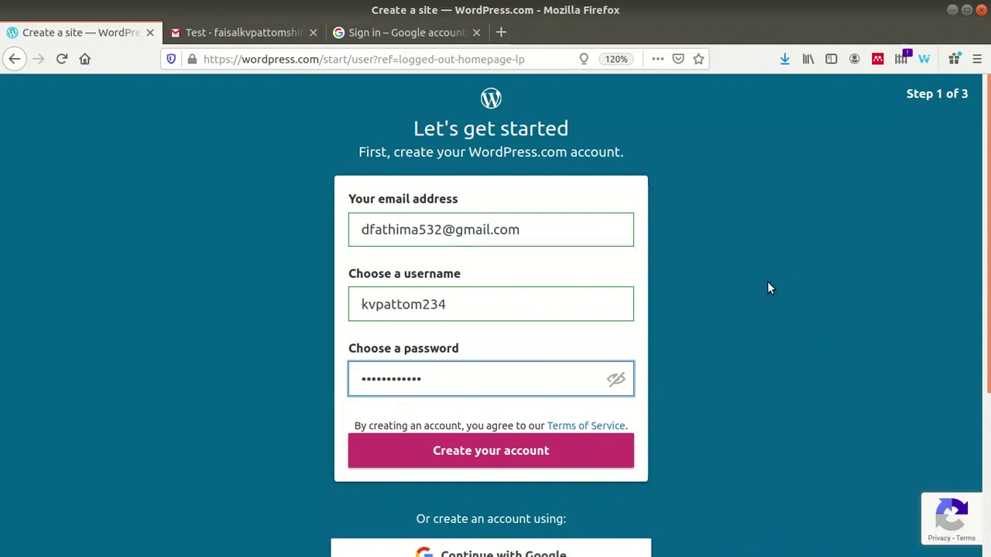
pyautogui.scroll(-2, 809, 329)
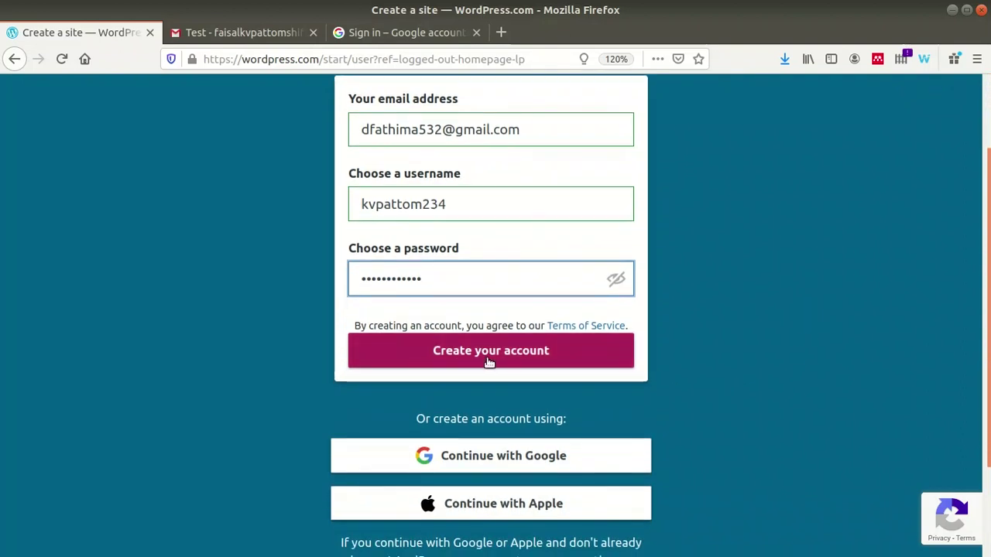
pyautogui.click(490, 358)
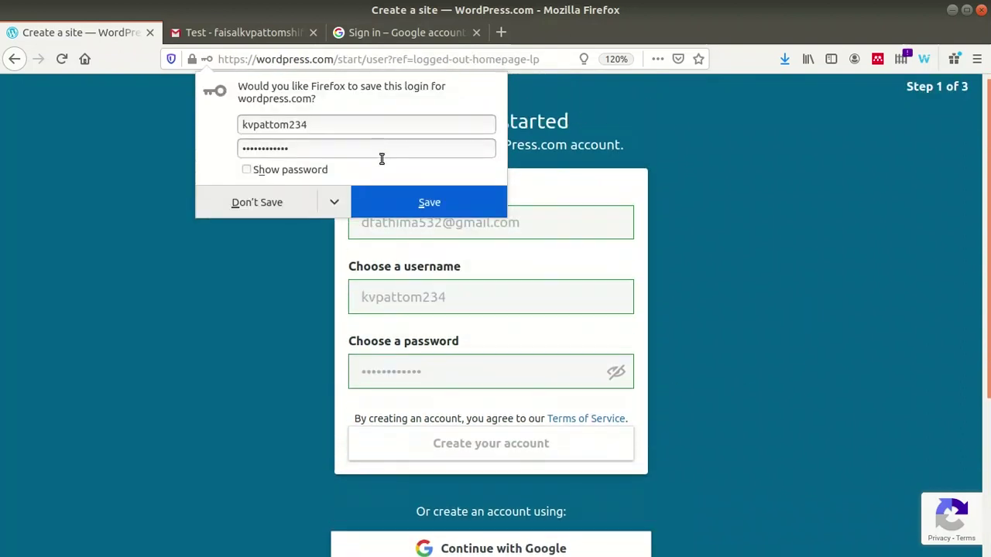
pyautogui.click(376, 203)
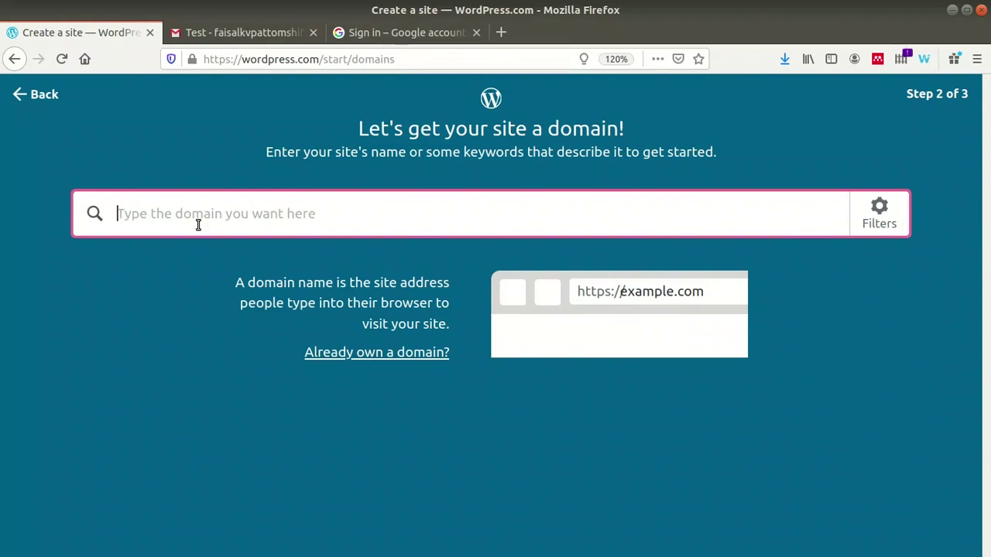
# Search domains for 'physicsforhighschoolst2020' and pick the free .wordpress.com address.
pyautogui.write('physic')
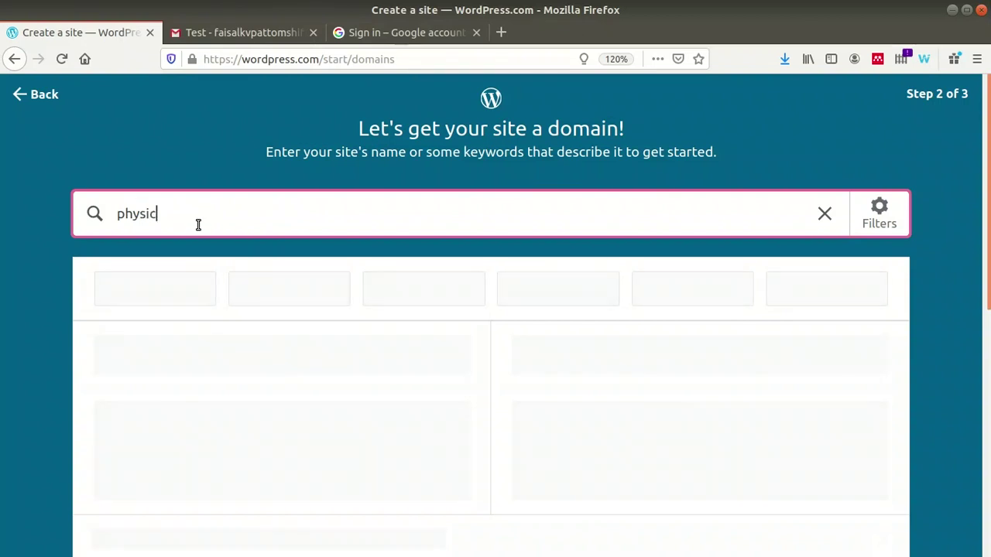
pyautogui.write('sforhighschool')
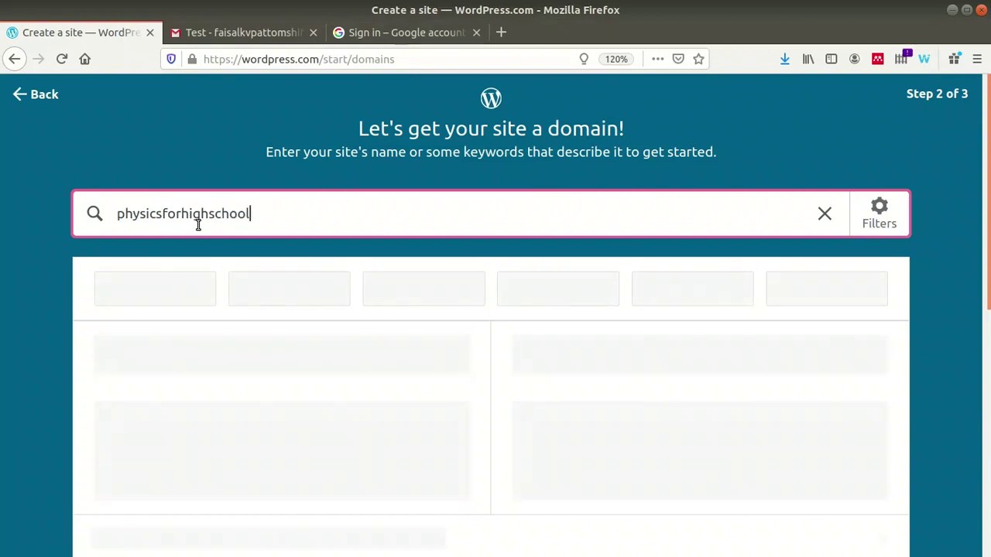
pyautogui.write('students')
pyautogui.scroll(-2, 216, 243)
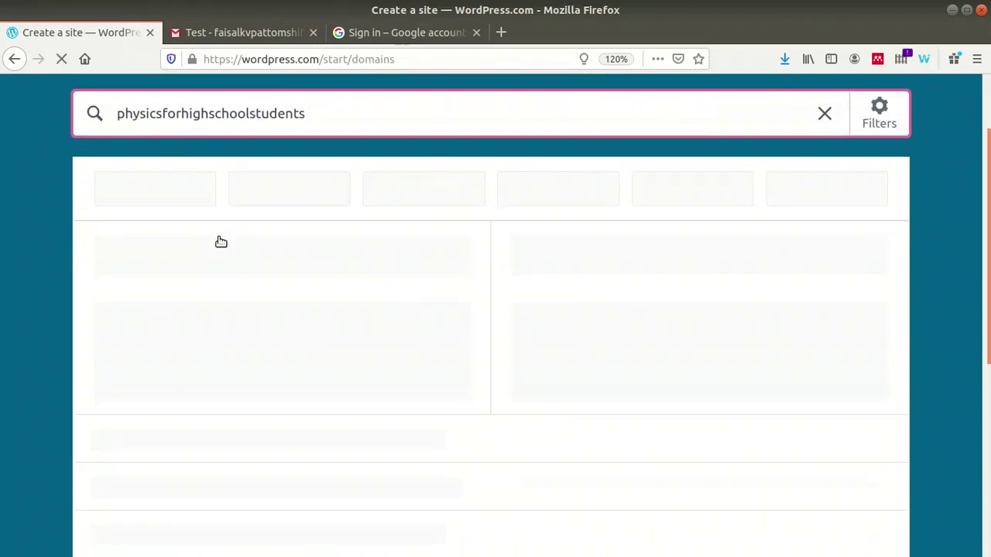
pyautogui.scroll(-3, 352, 369)
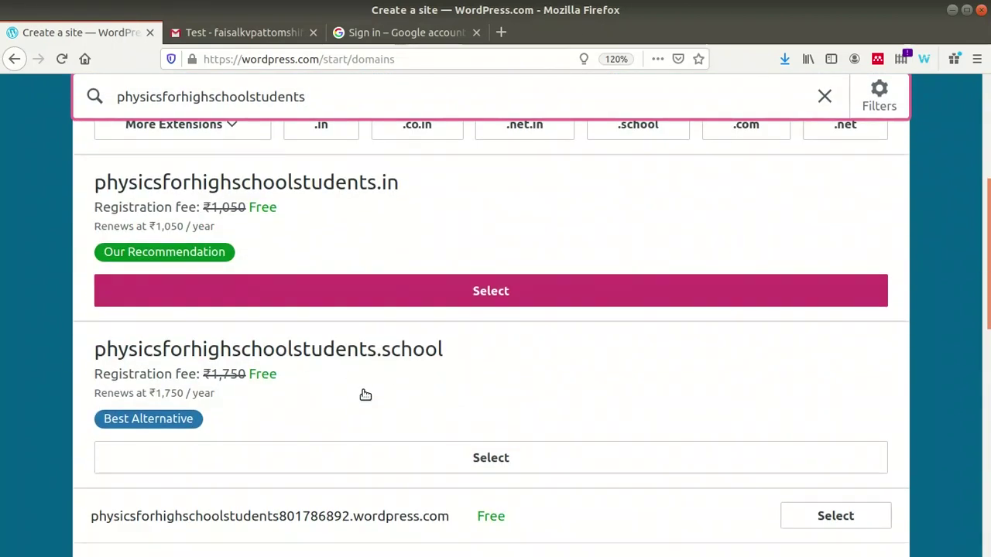
pyautogui.scroll(1, 362, 395)
pyautogui.scroll(-3, 361, 395)
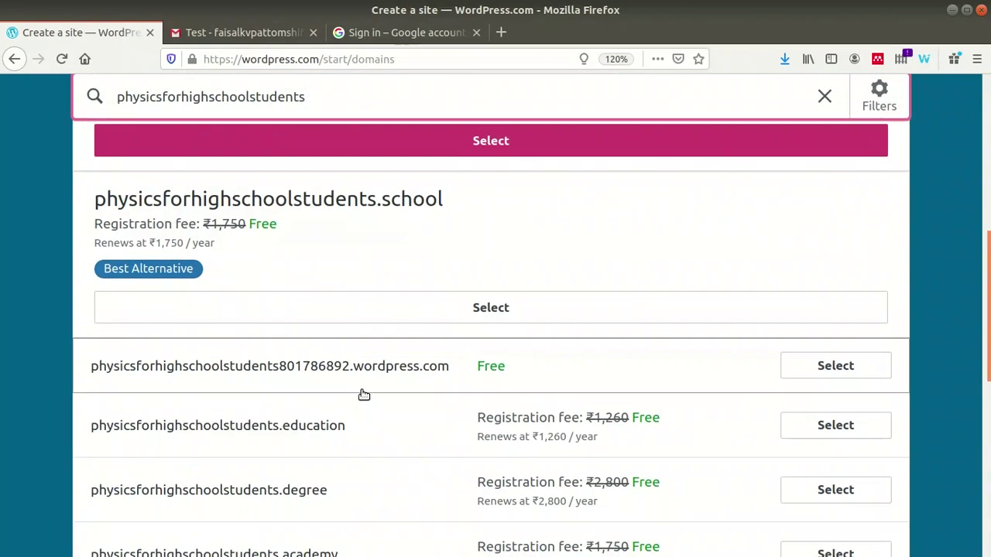
pyautogui.scroll(7, 363, 396)
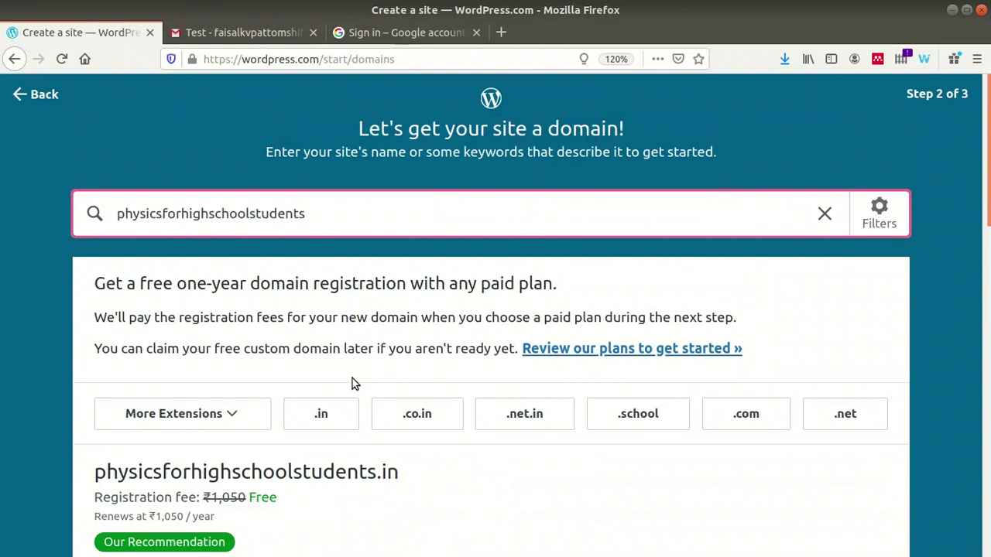
pyautogui.write('2020')
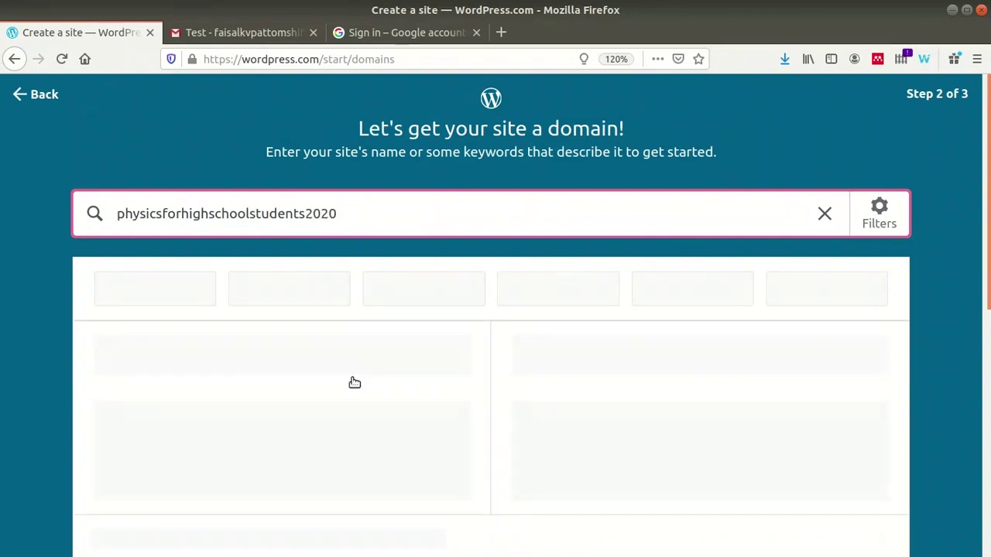
pyautogui.scroll(-3, 453, 360)
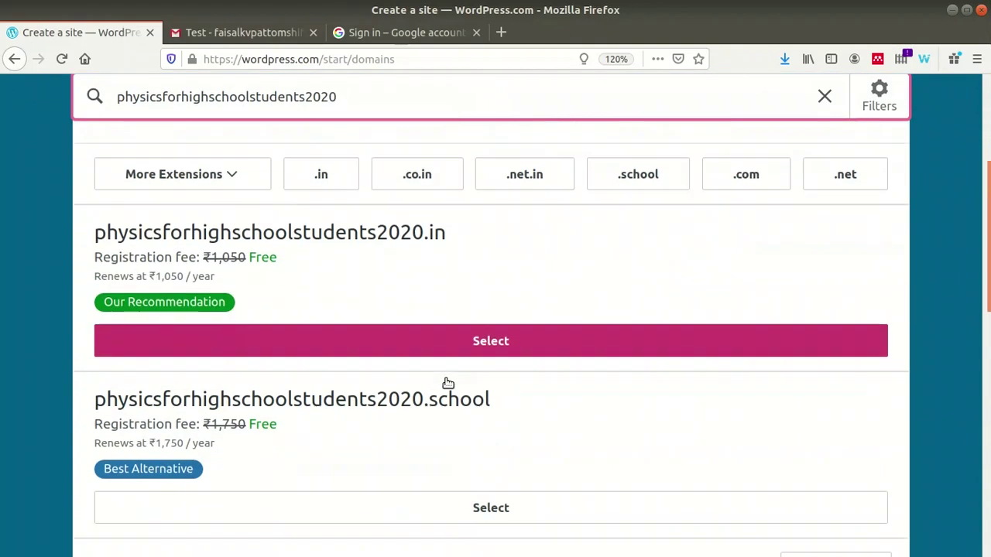
pyautogui.scroll(-3, 476, 449)
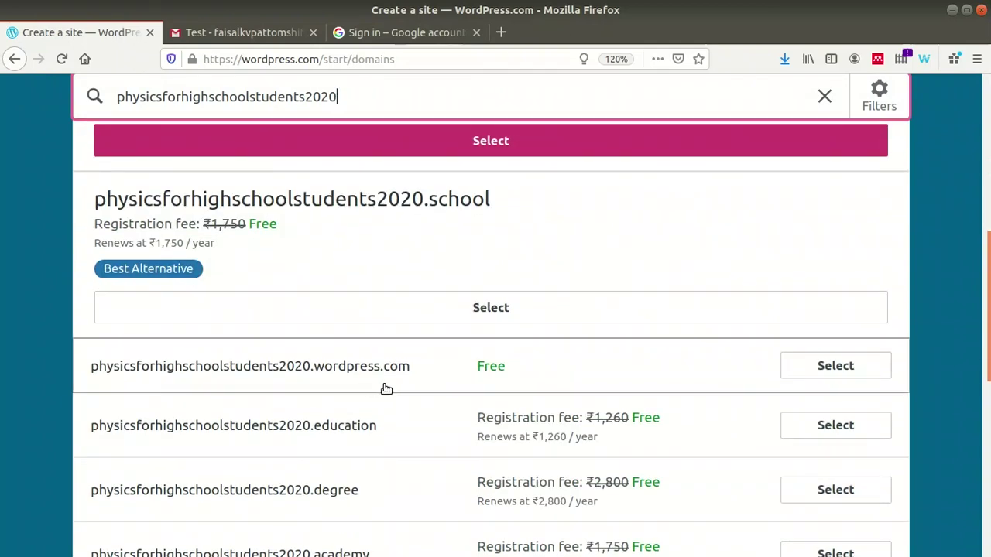
pyautogui.scroll(5, 525, 305)
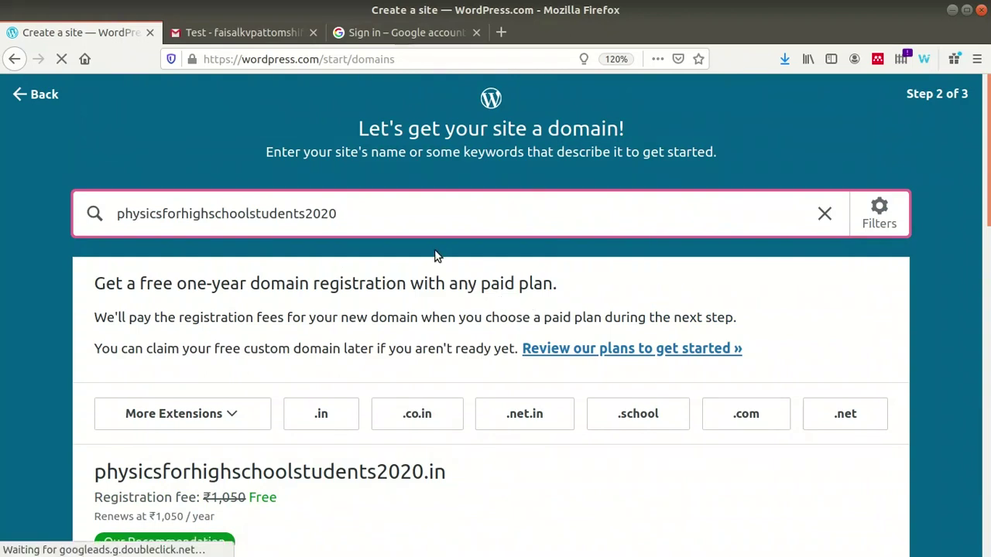
pyautogui.scroll(-7, 498, 362)
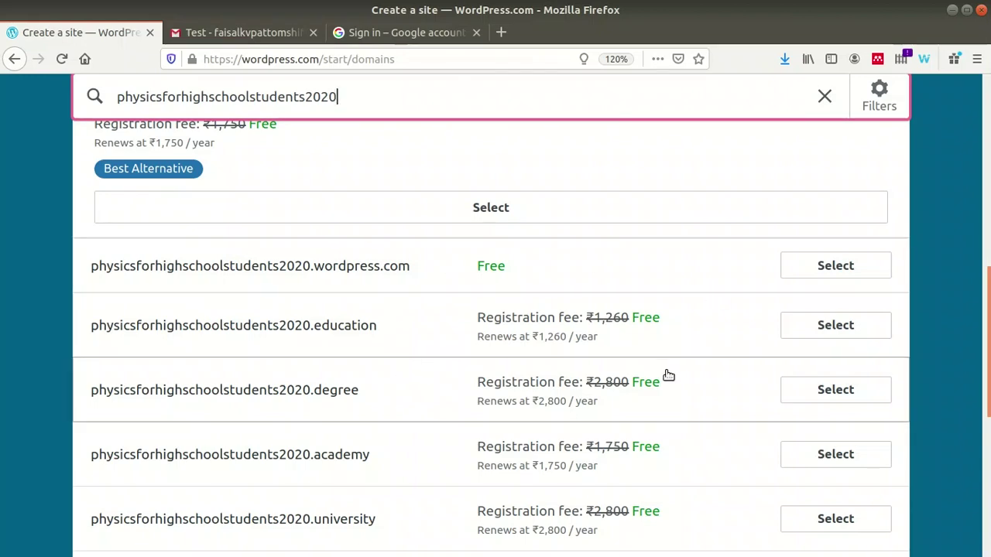
pyautogui.click(826, 276)
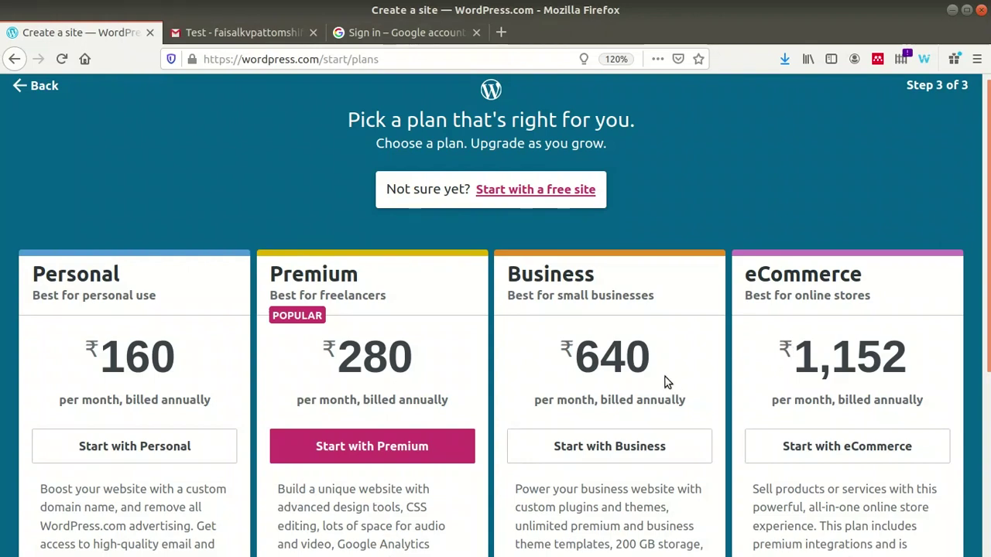
# Choose the free plan with no paid upgrade, creating physicsforhighschool2020.wordpress.com.
pyautogui.scroll(-2, 664, 384)
pyautogui.scroll(2, 658, 388)
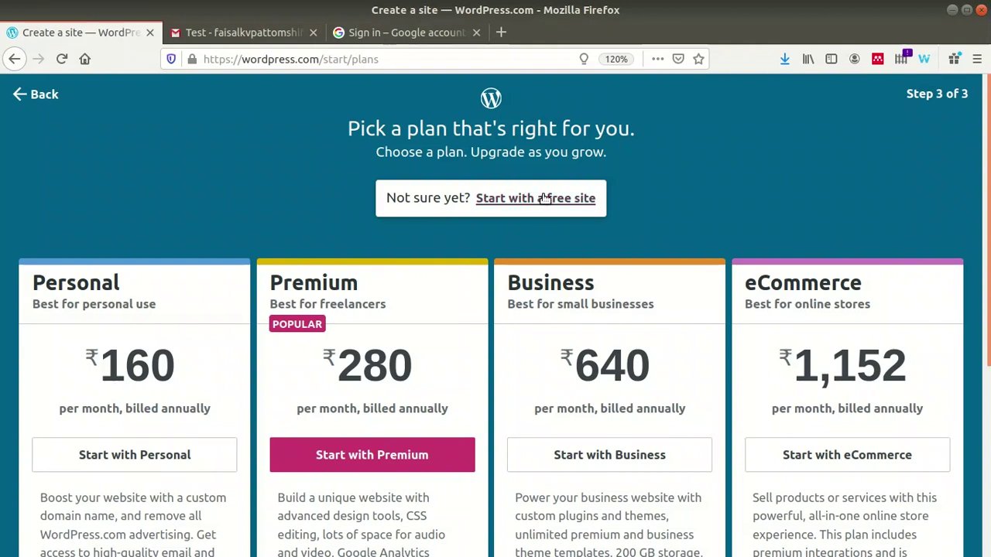
pyautogui.click(544, 199)
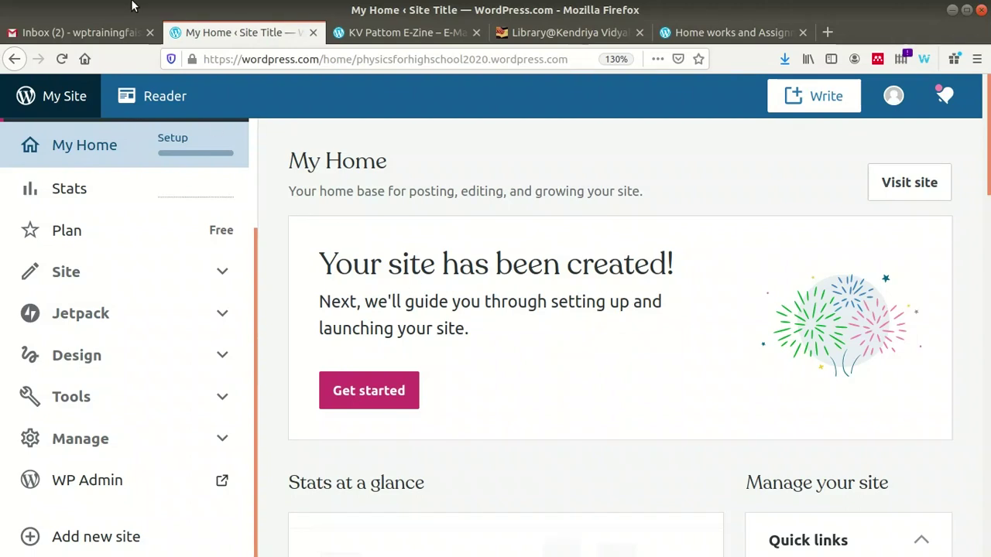
# In Gmail, open the WordPress.com activation email and follow its 'Confirm Now' link.
pyautogui.click(91, 35)
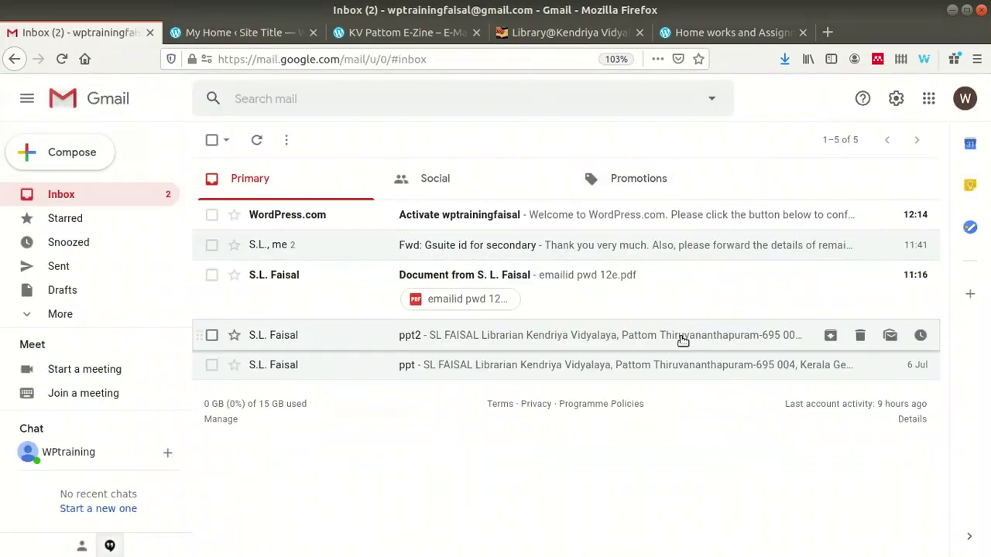
pyautogui.click(551, 226)
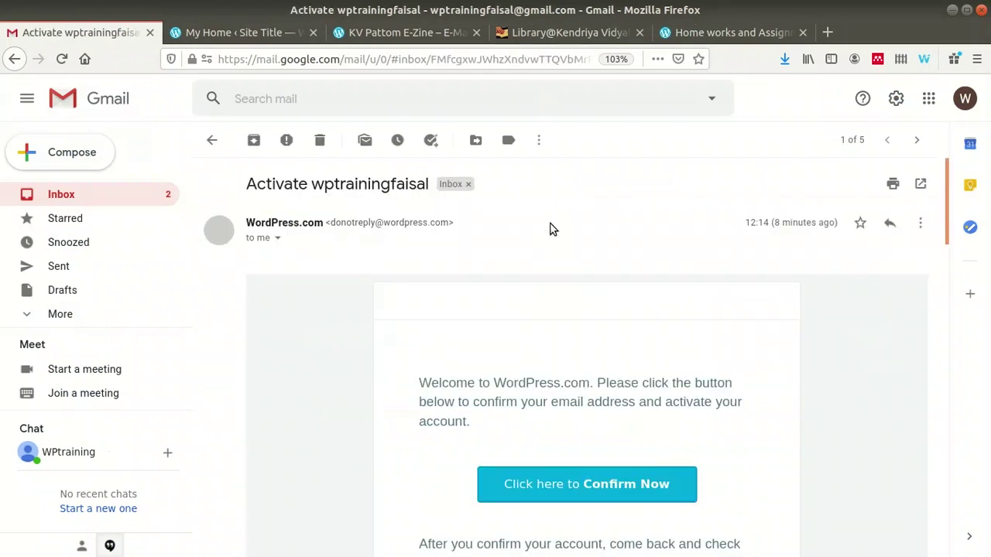
pyautogui.scroll(-2, 721, 483)
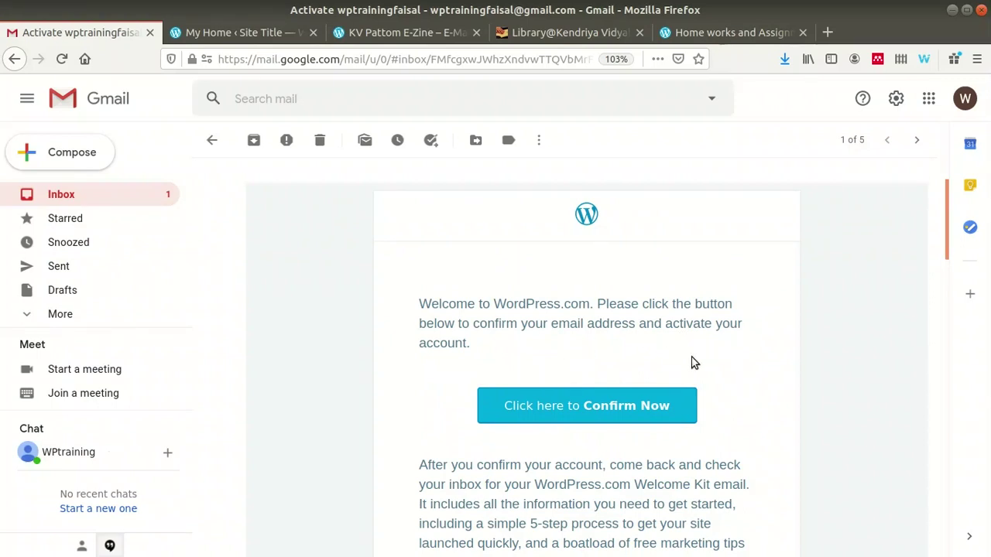
pyautogui.click(604, 413)
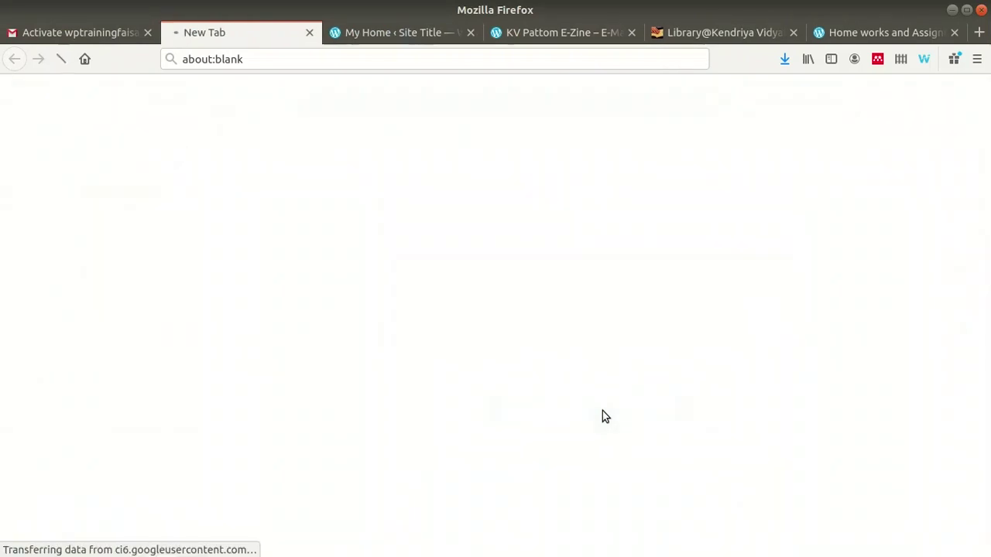
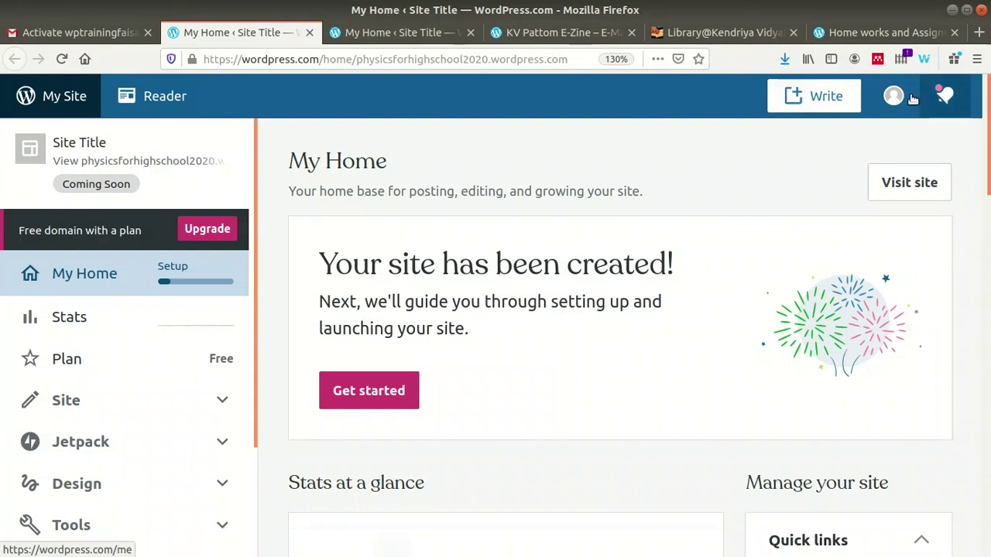
# Expand Manage in the sidebar and open the physics site's Settings page.
pyautogui.scroll(-2, 159, 343)
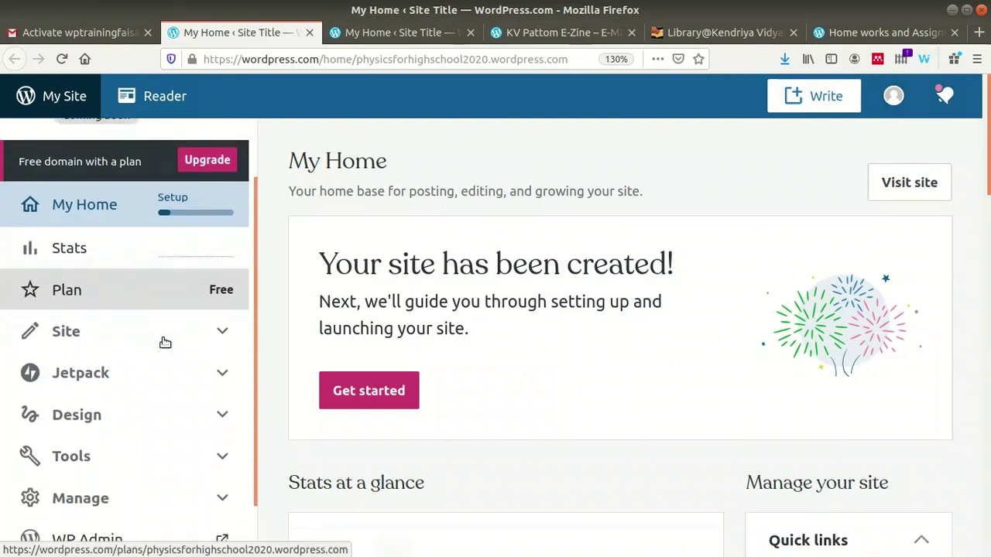
pyautogui.scroll(-1, 165, 343)
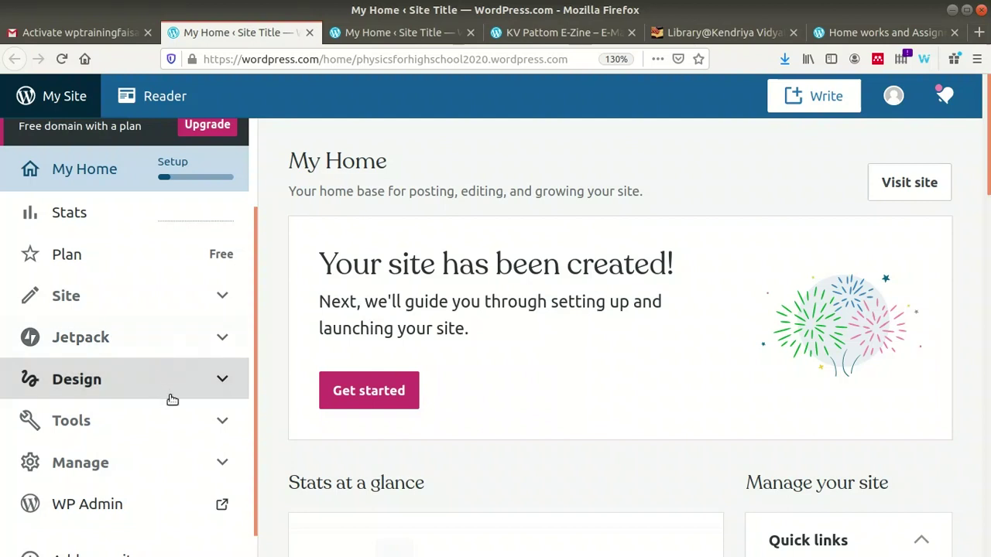
pyautogui.scroll(-1, 190, 437)
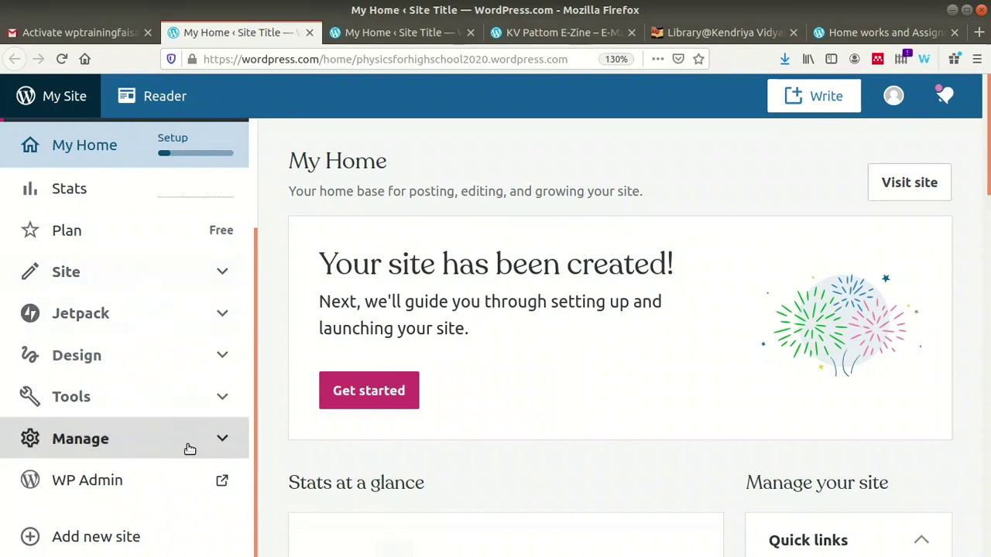
pyautogui.scroll(-1, 219, 442)
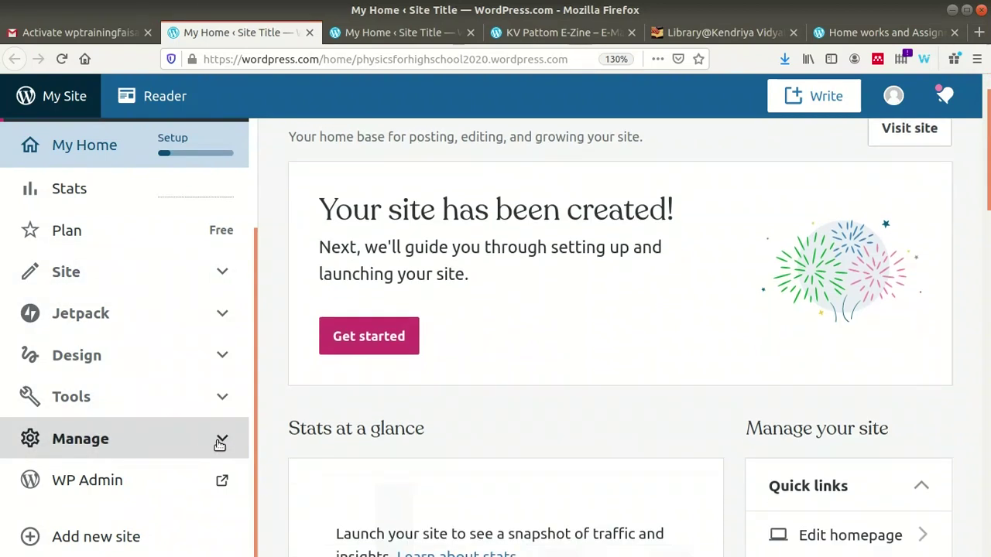
pyautogui.click(222, 441)
pyautogui.scroll(-3, 215, 451)
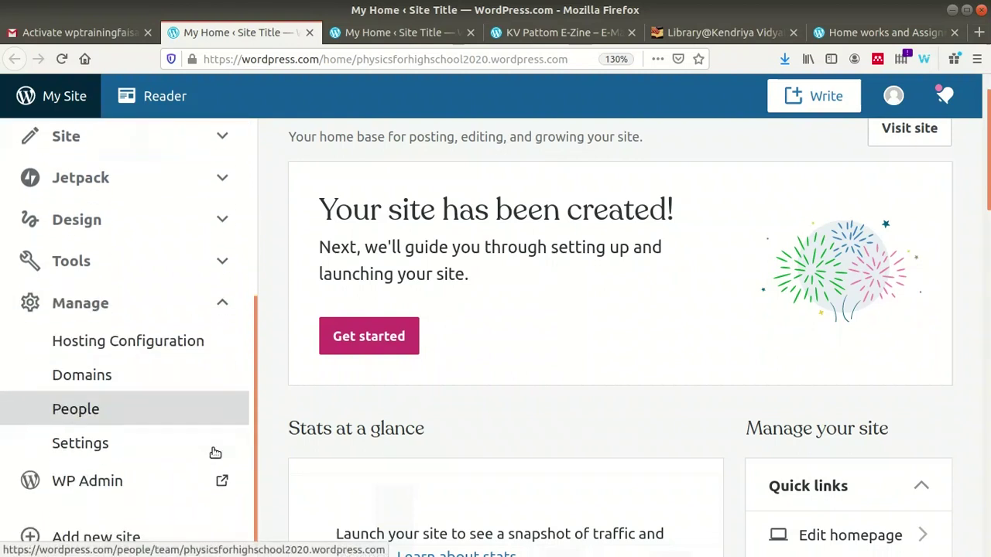
pyautogui.click(155, 452)
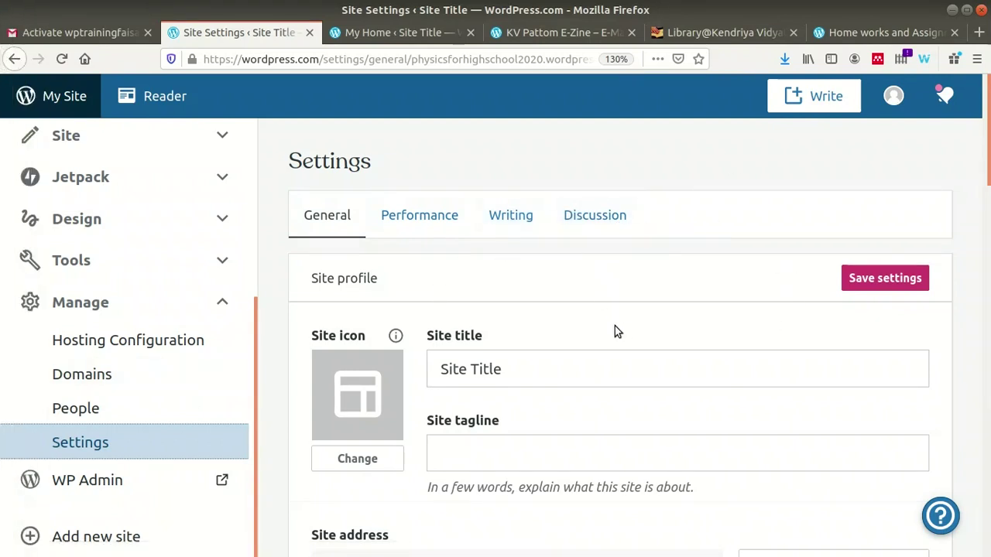
# Replace the site title with 'Physics for High School'.
pyautogui.scroll(-3, 565, 306)
pyautogui.scroll(3, 567, 302)
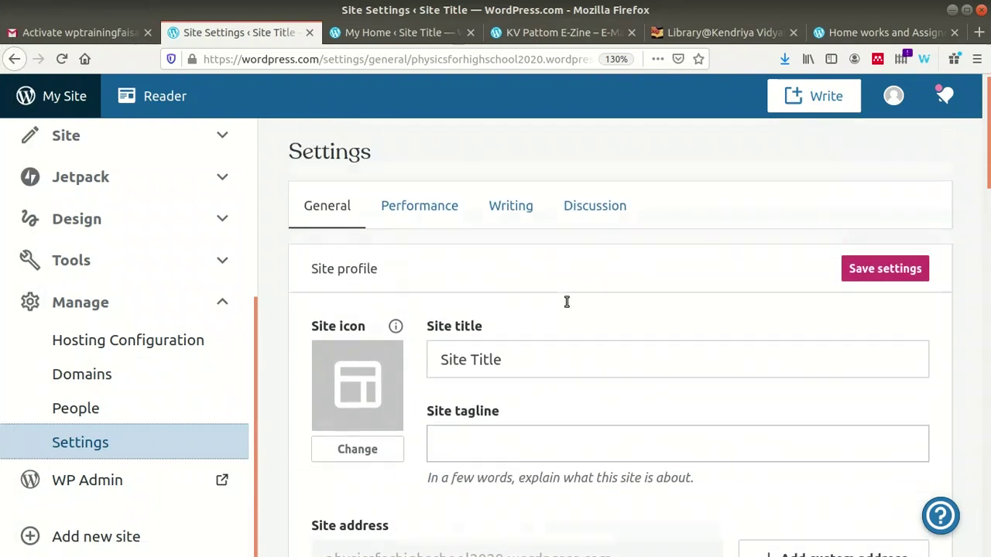
pyautogui.moveTo(523, 367); pyautogui.dragTo(398, 338)
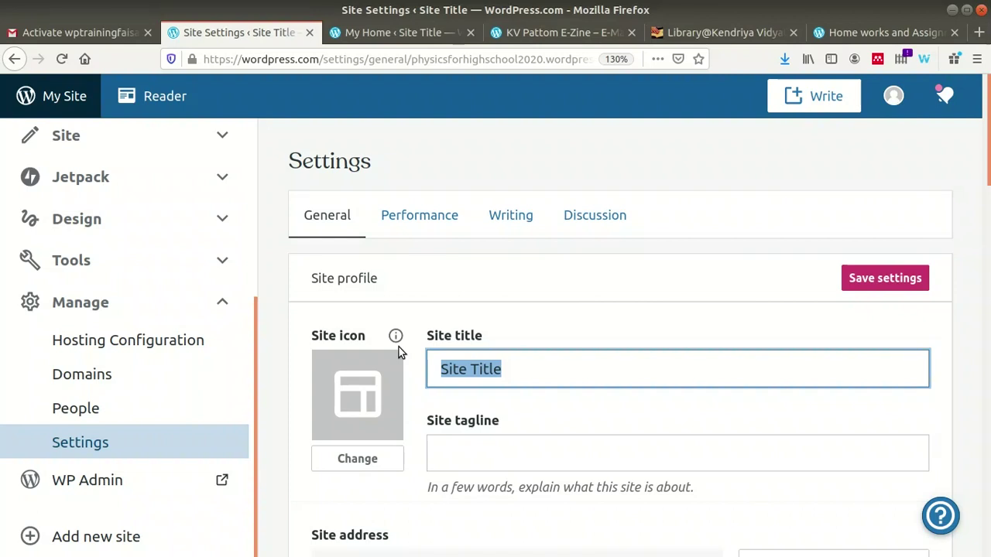
pyautogui.write('Ph')
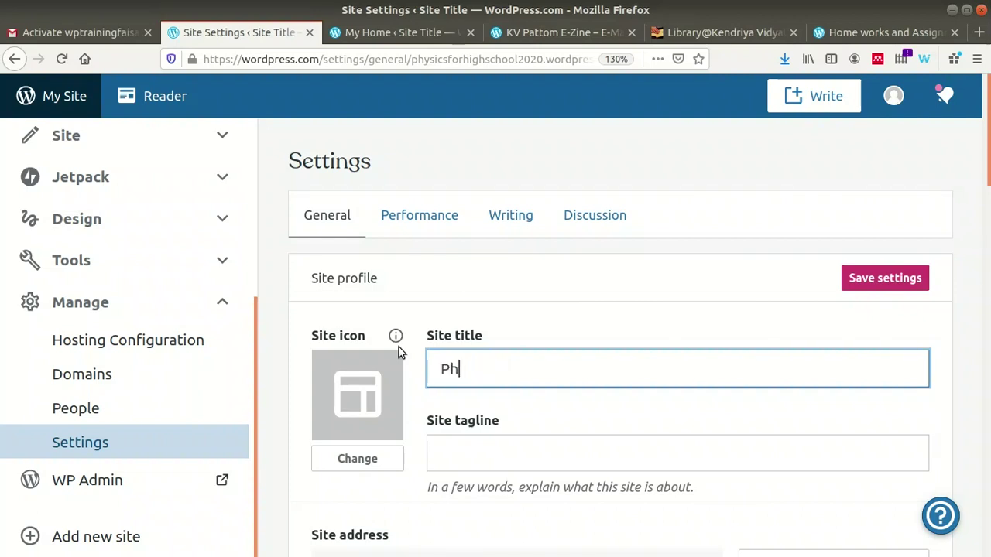
pyautogui.write('ysics for High School')
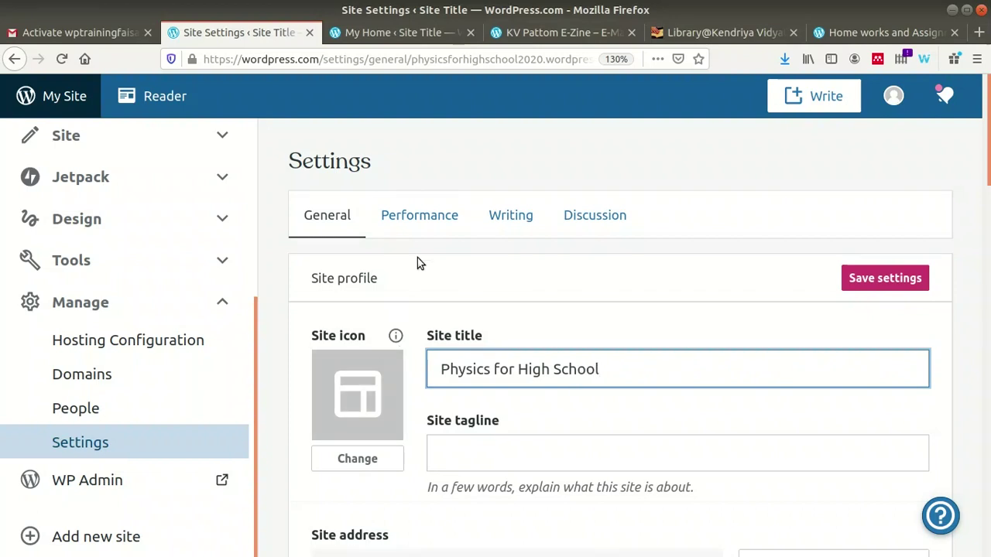
# Enter the site tagline 'Physics for fun!'.
pyautogui.scroll(-3, 417, 260)
pyautogui.click(523, 292)
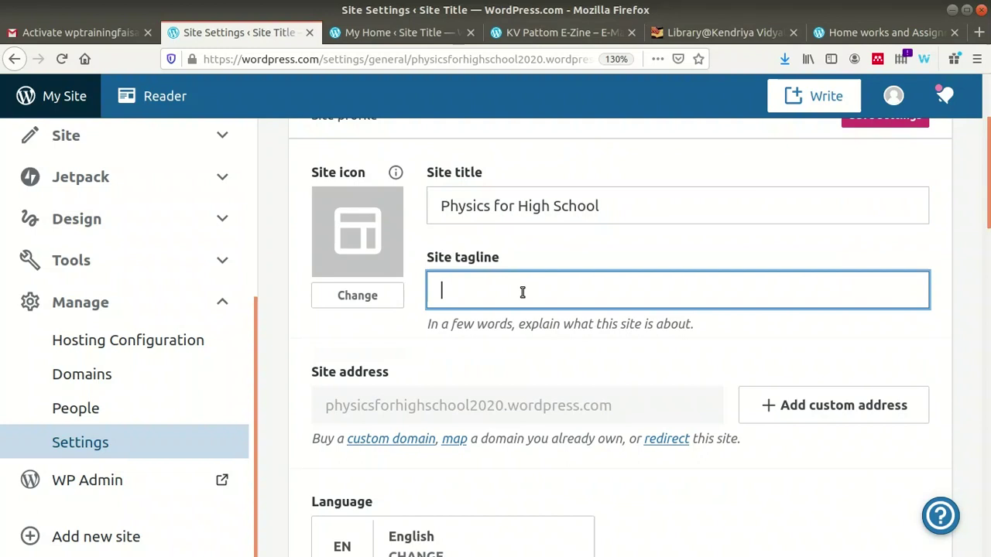
pyautogui.write('Physics for fun!')
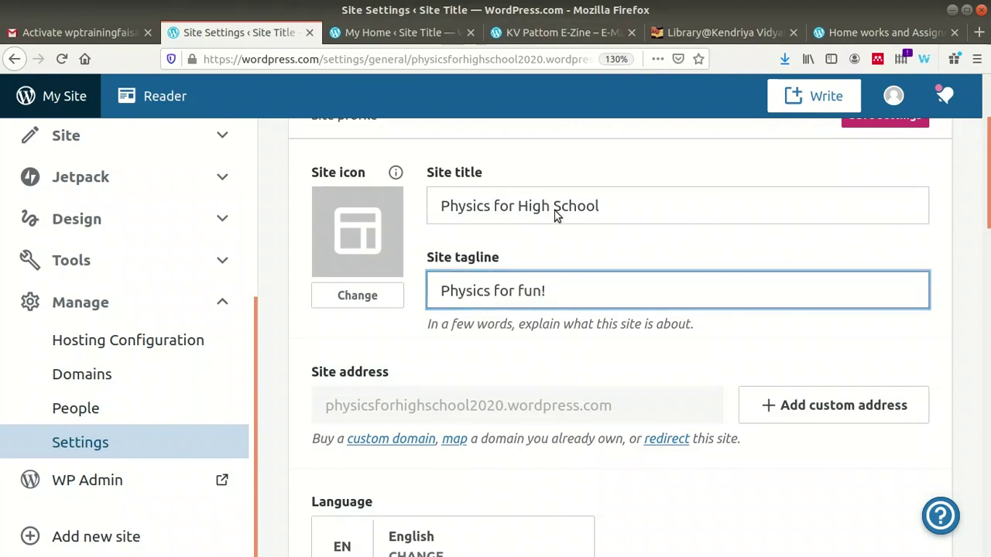
pyautogui.scroll(3, 518, 263)
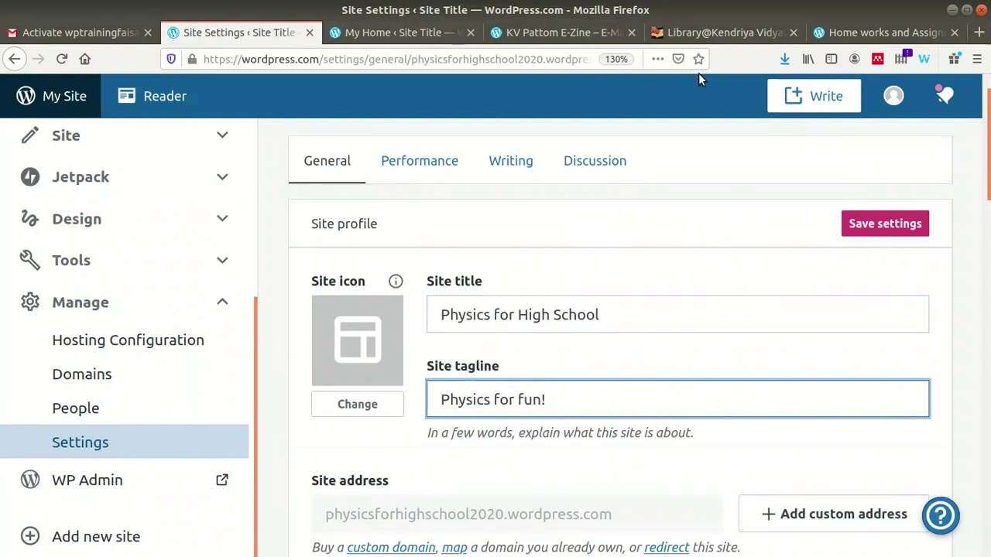
pyautogui.scroll(-1, 584, 371)
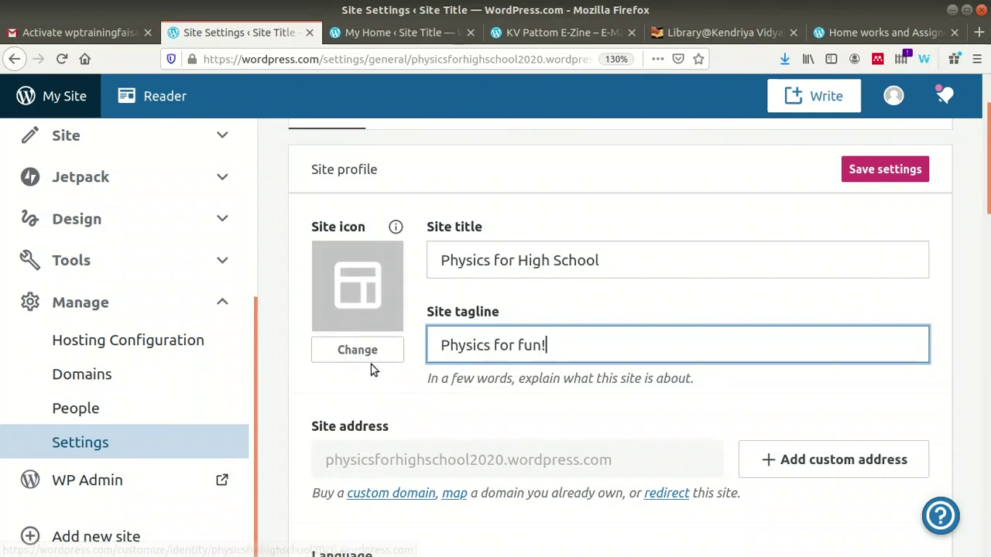
pyautogui.scroll(-3, 404, 334)
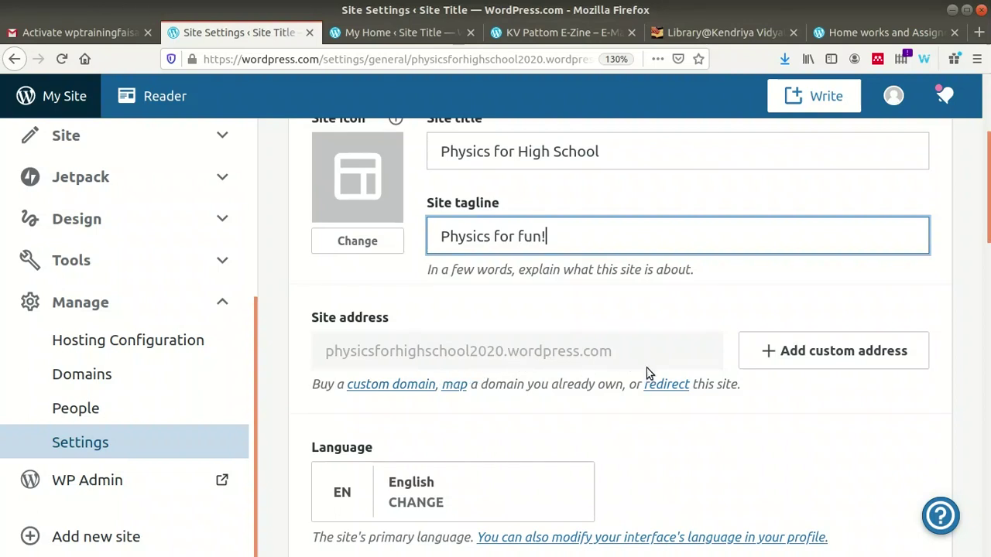
pyautogui.scroll(-4, 642, 399)
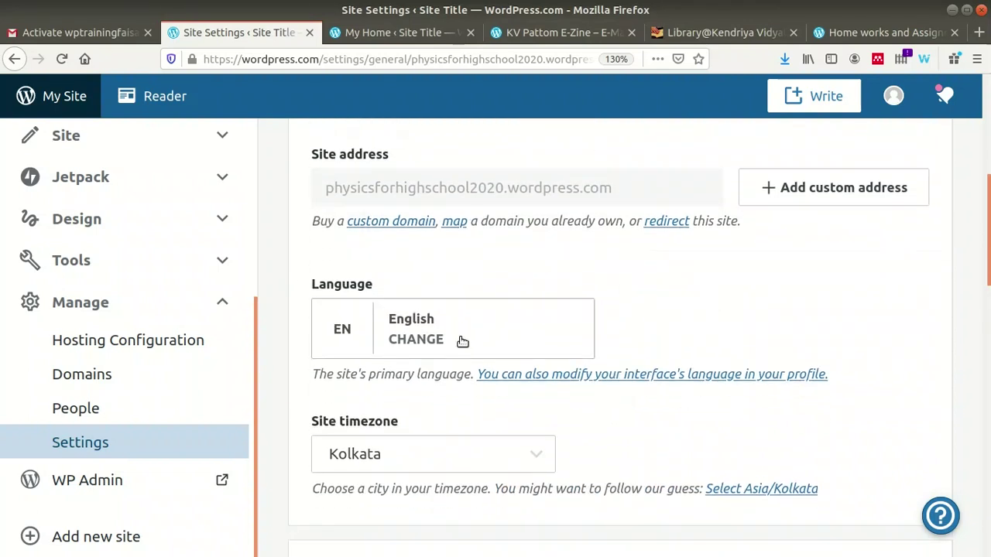
pyautogui.scroll(-3, 466, 340)
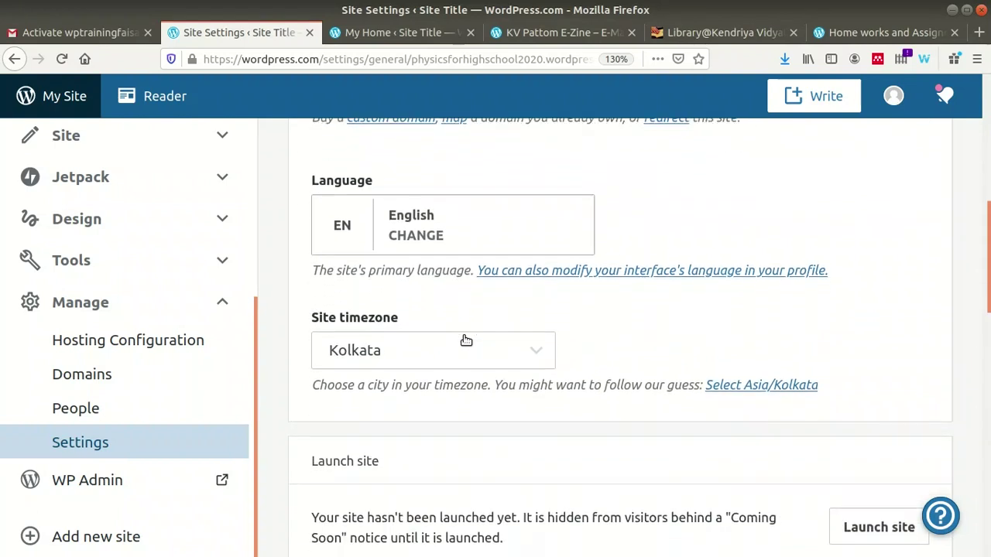
pyautogui.click(480, 227)
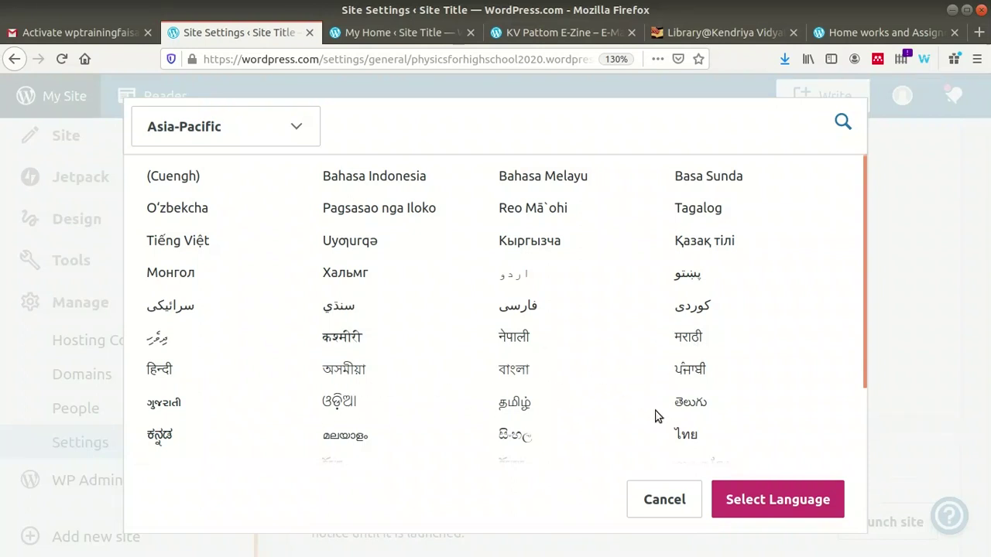
pyautogui.scroll(-2, 507, 416)
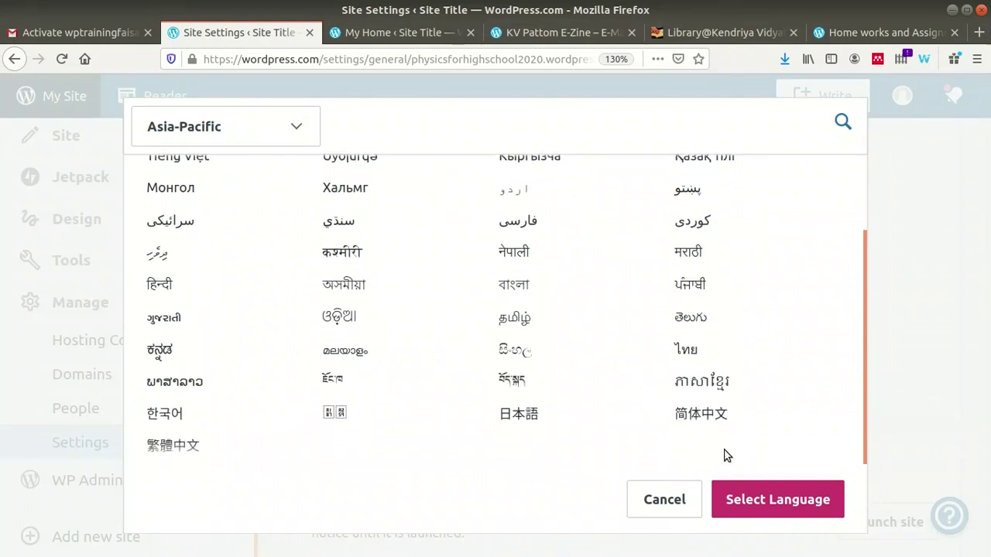
pyautogui.scroll(2, 731, 458)
pyautogui.click(664, 503)
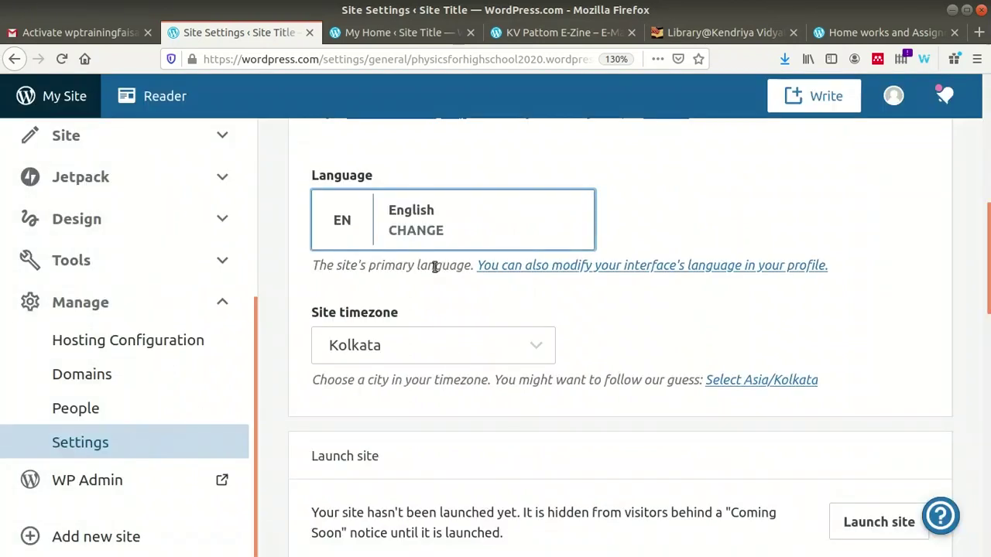
pyautogui.scroll(-1, 623, 333)
# Check the site timezone, keeping it set to Kolkata.
pyautogui.click(538, 290)
pyautogui.click(537, 292)
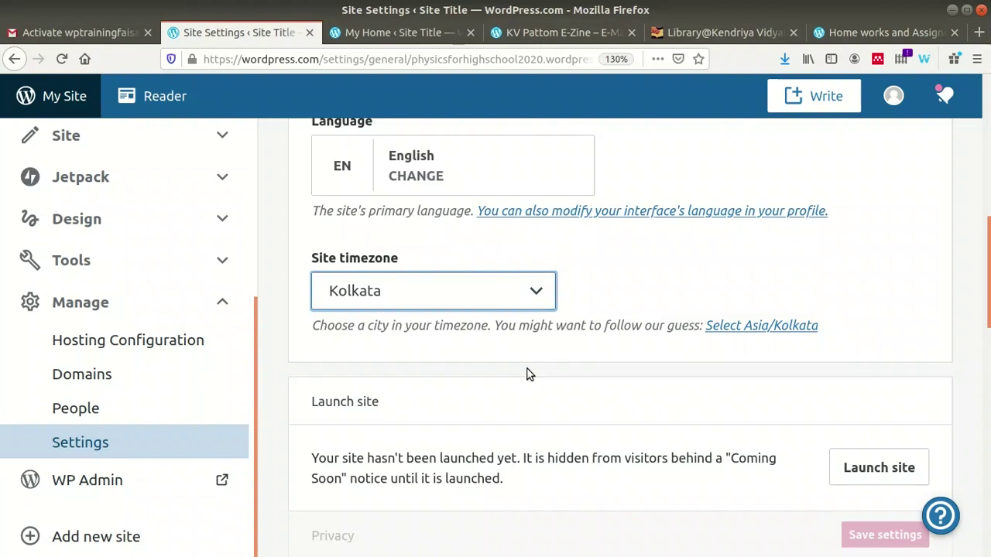
pyautogui.scroll(-3, 527, 374)
pyautogui.scroll(-3, 527, 375)
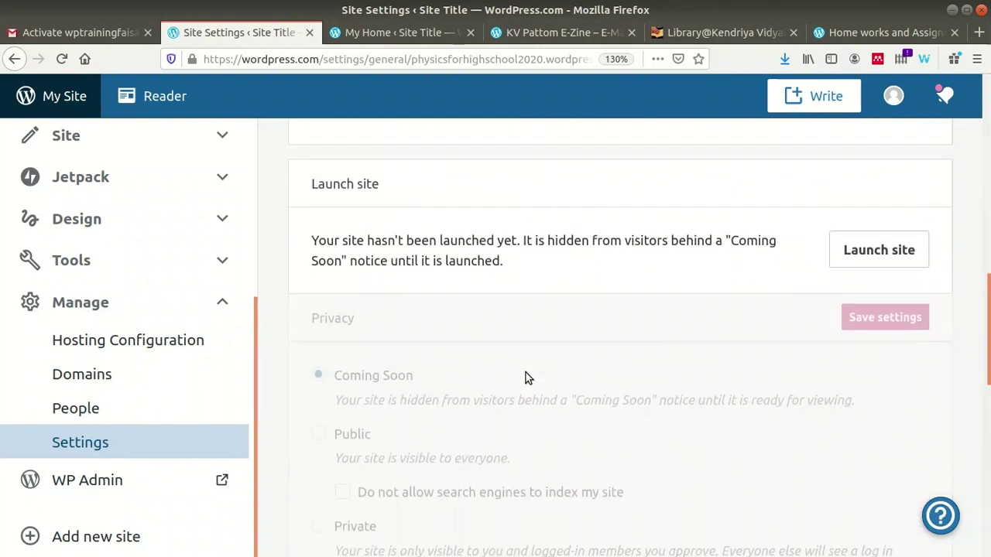
pyautogui.scroll(-10, 526, 372)
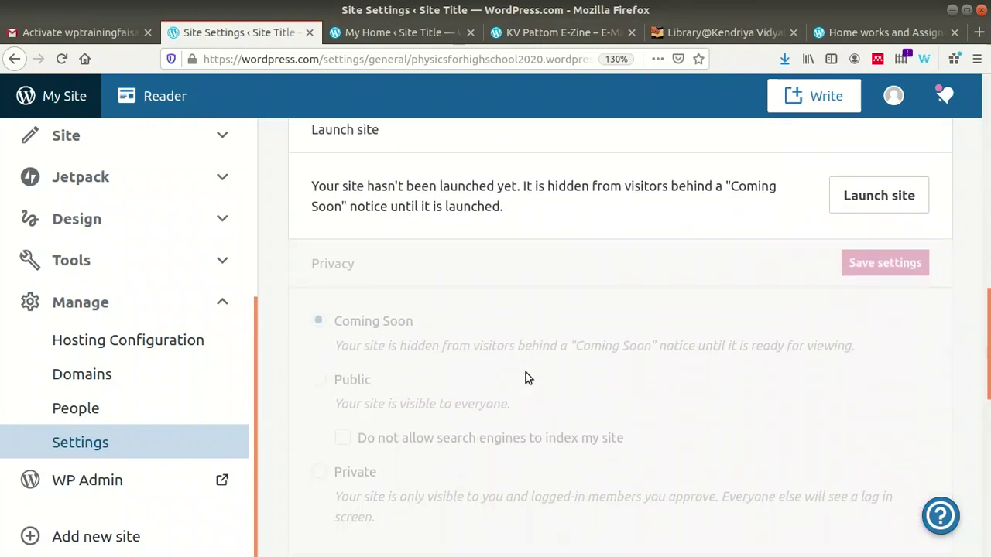
pyautogui.scroll(-5, 523, 385)
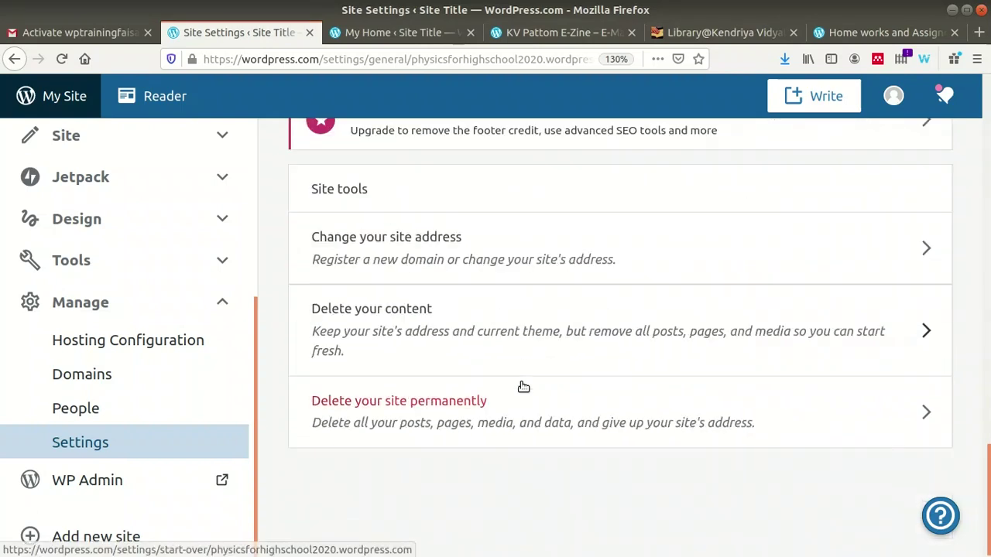
# Launch the Physics for High School site from the Launch site section.
pyautogui.scroll(6, 523, 385)
pyautogui.scroll(9, 525, 387)
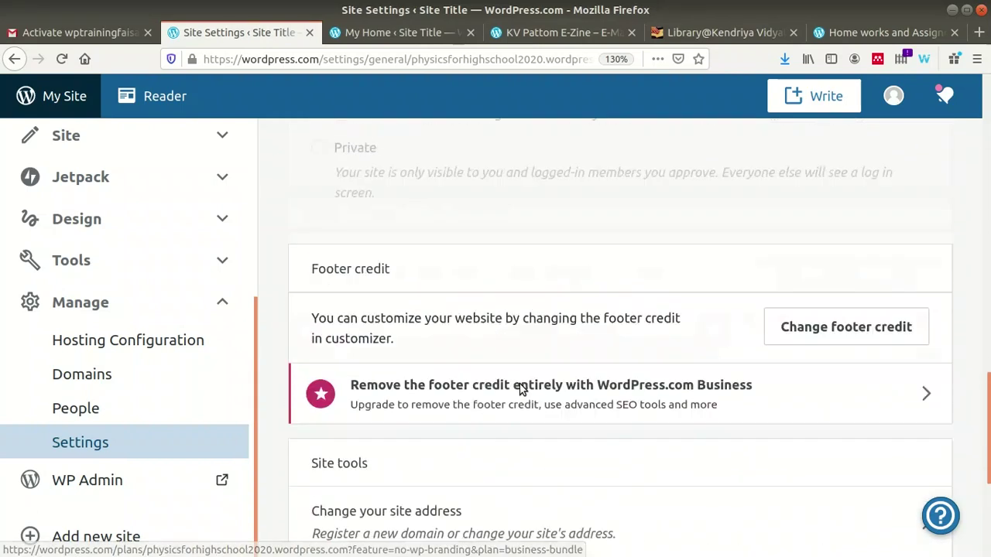
pyautogui.scroll(-1, 518, 396)
pyautogui.scroll(-10, 518, 397)
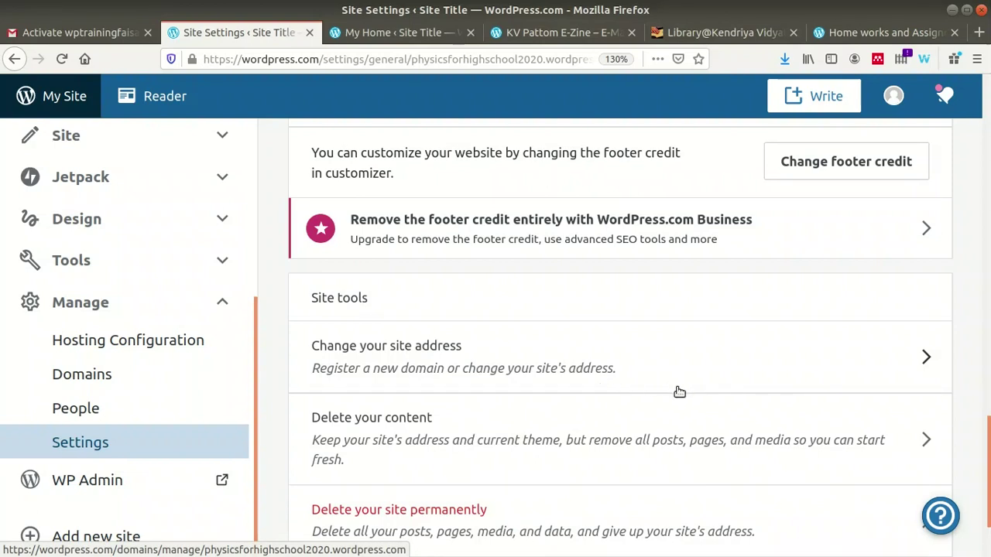
pyautogui.scroll(-2, 679, 391)
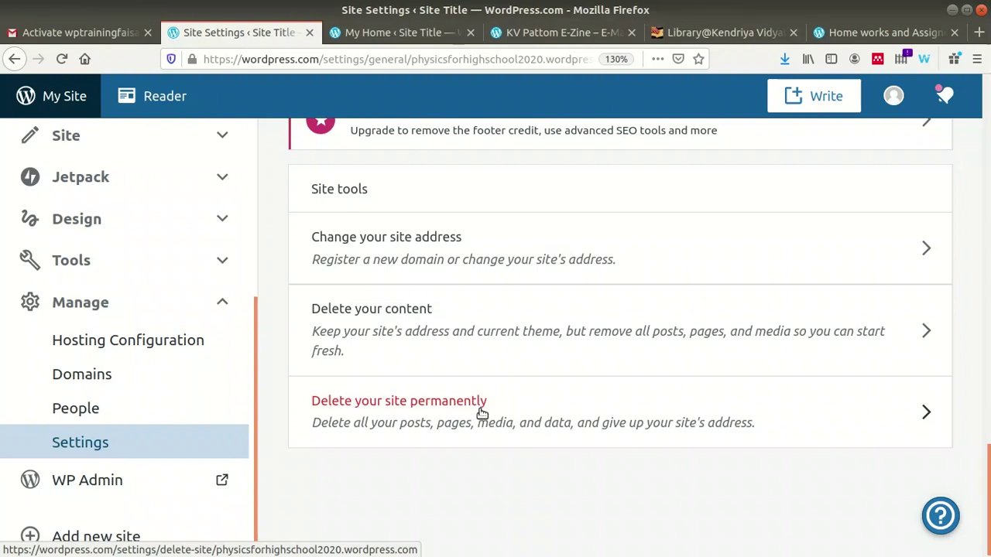
pyautogui.scroll(5, 515, 408)
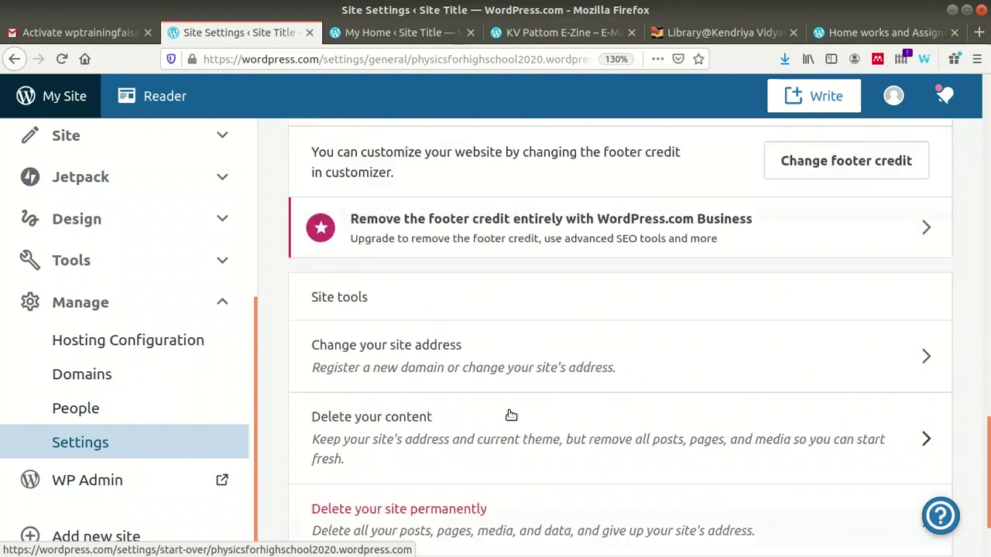
pyautogui.scroll(5, 505, 421)
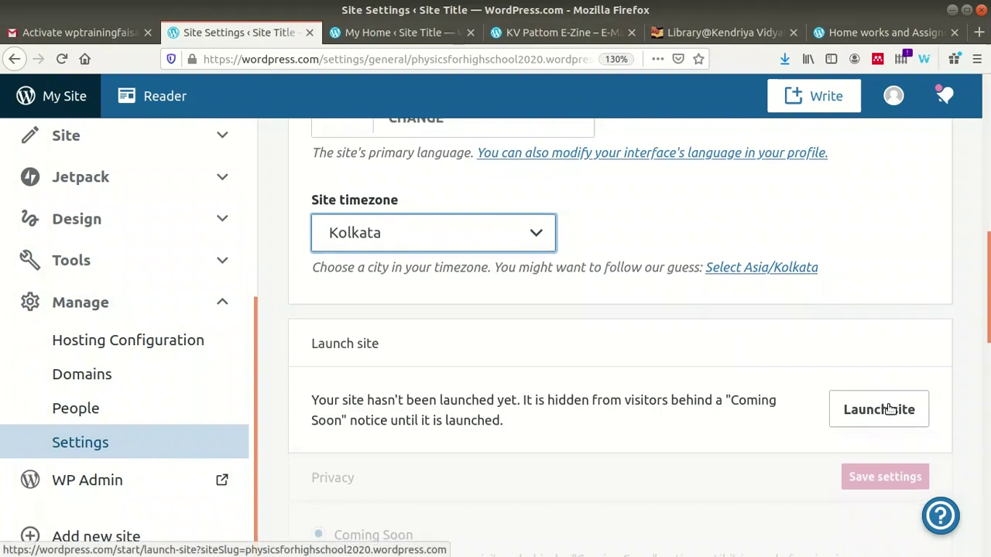
pyautogui.scroll(-3, 881, 295)
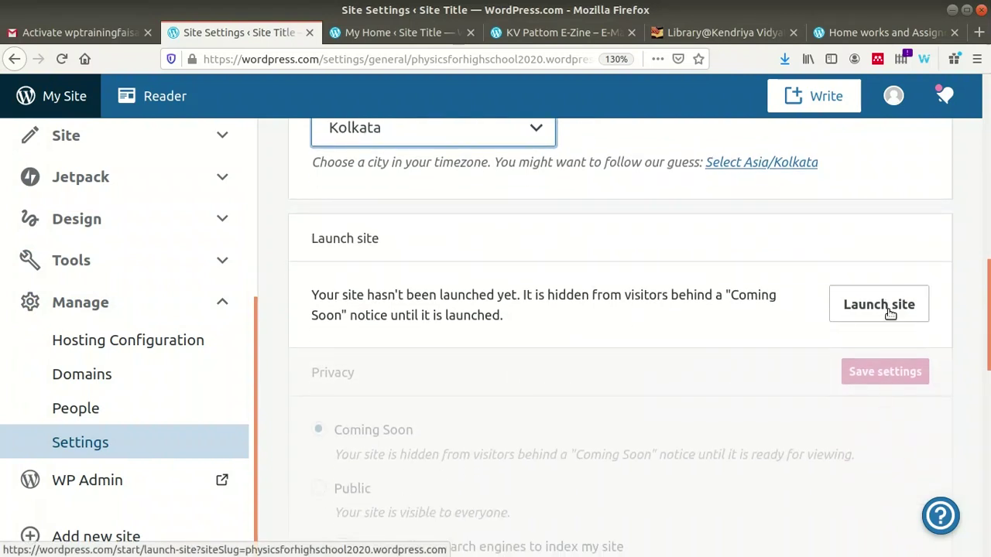
pyautogui.click(890, 311)
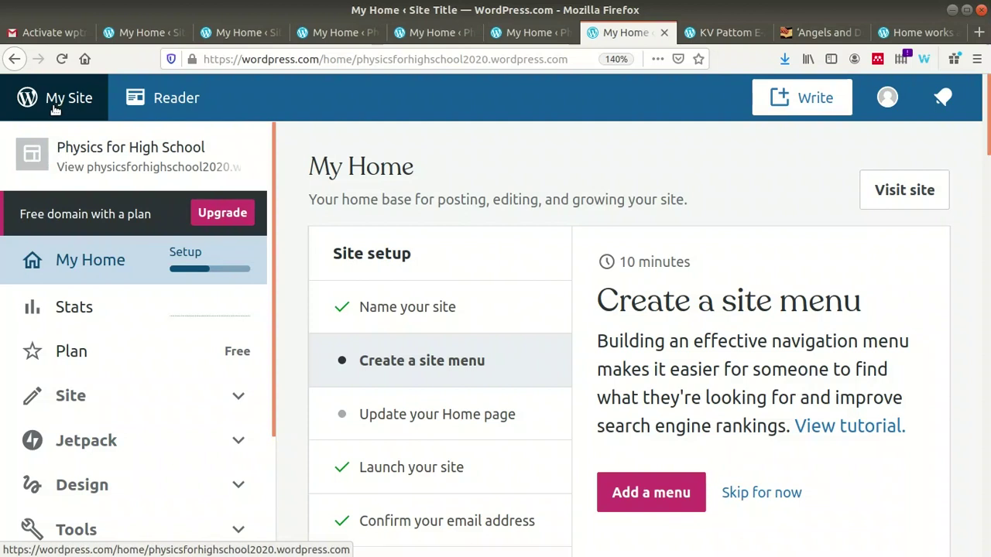
# Open WP Admin from the bottom of the left sidebar.
pyautogui.scroll(-2, 103, 380)
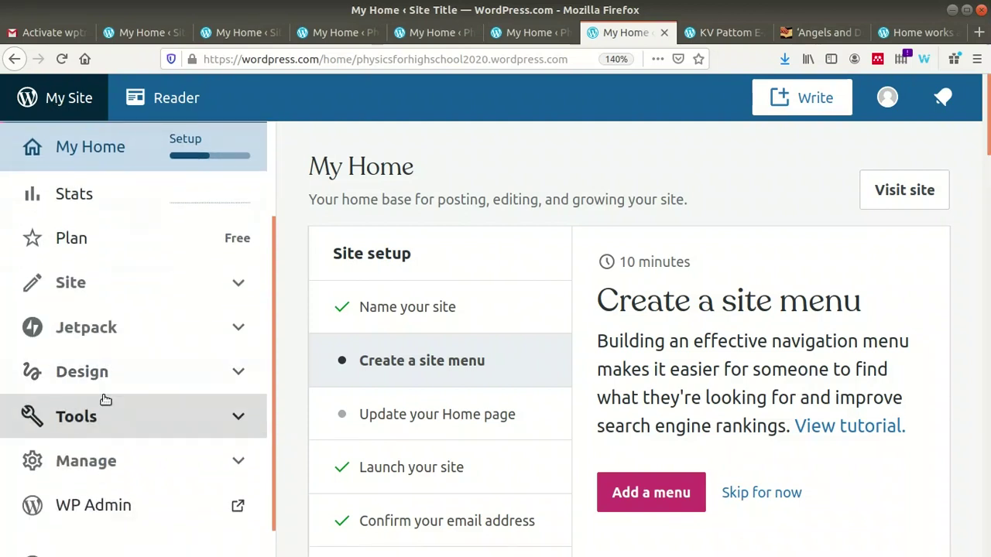
pyautogui.scroll(-1, 100, 391)
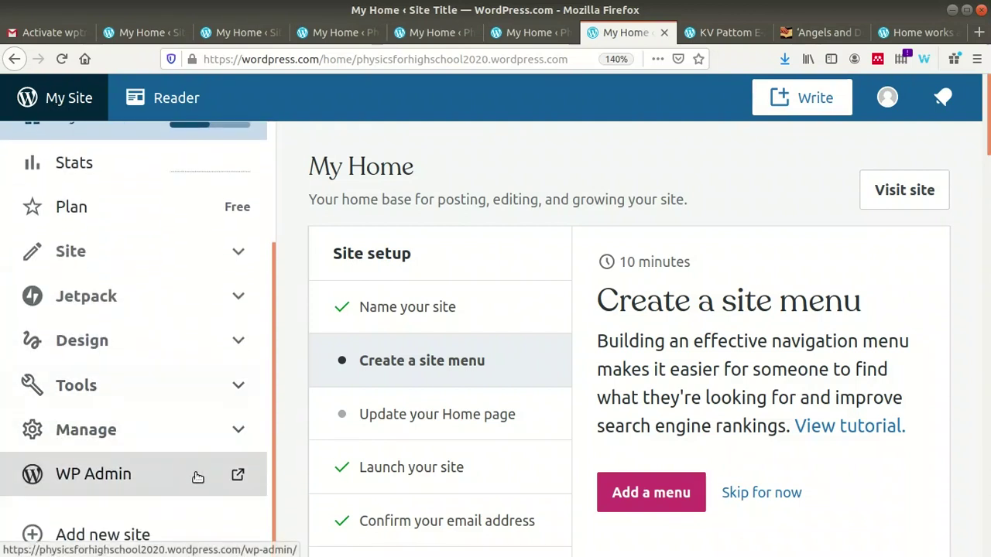
pyautogui.click(230, 477)
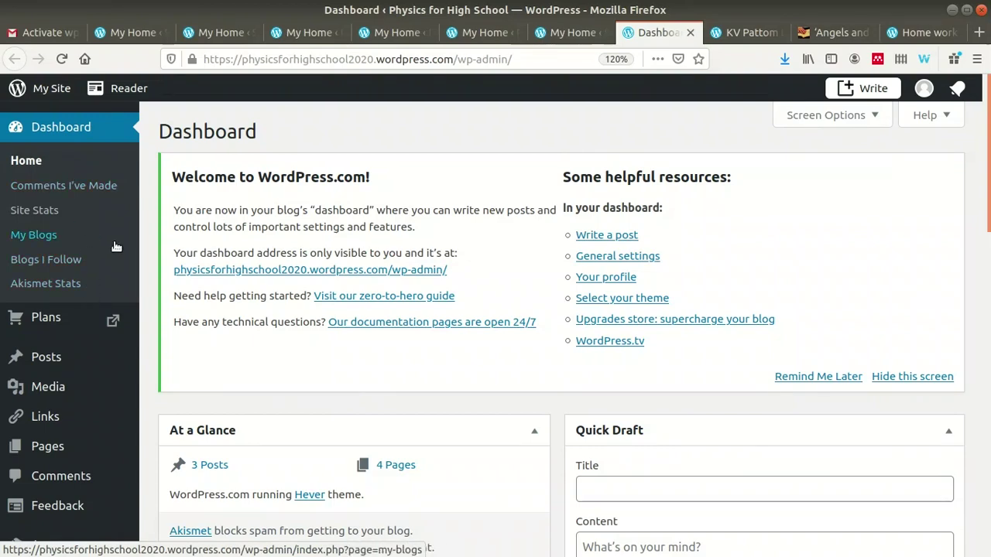
# Adjust the browser zoom and open Dashboard > Site Stats.
pyautogui.hotkey('ctrl', '+')
pyautogui.hotkey('ctrl', '+')
pyautogui.hotkey('ctrl', '+')
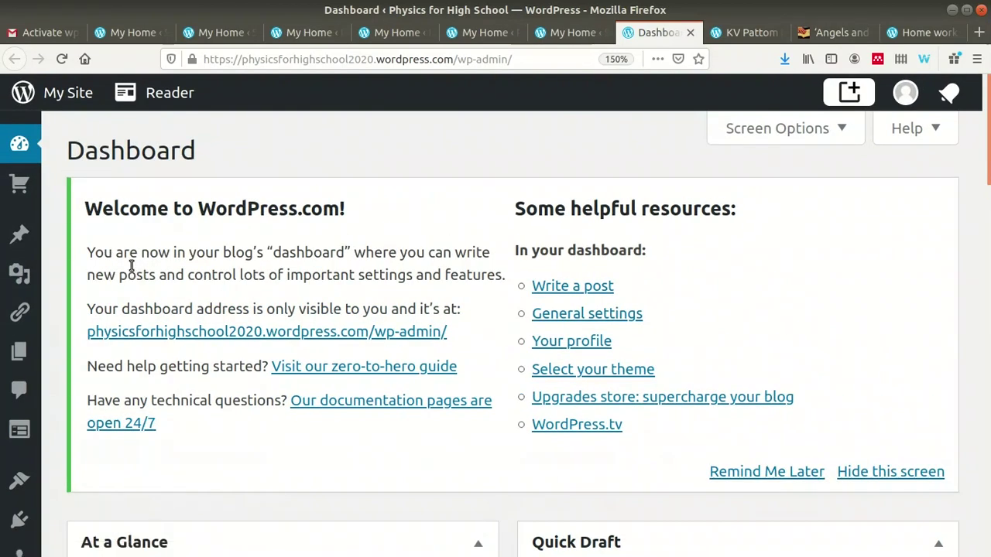
pyautogui.hotkey('ctrl', '-')
pyautogui.scroll(-3, 133, 270)
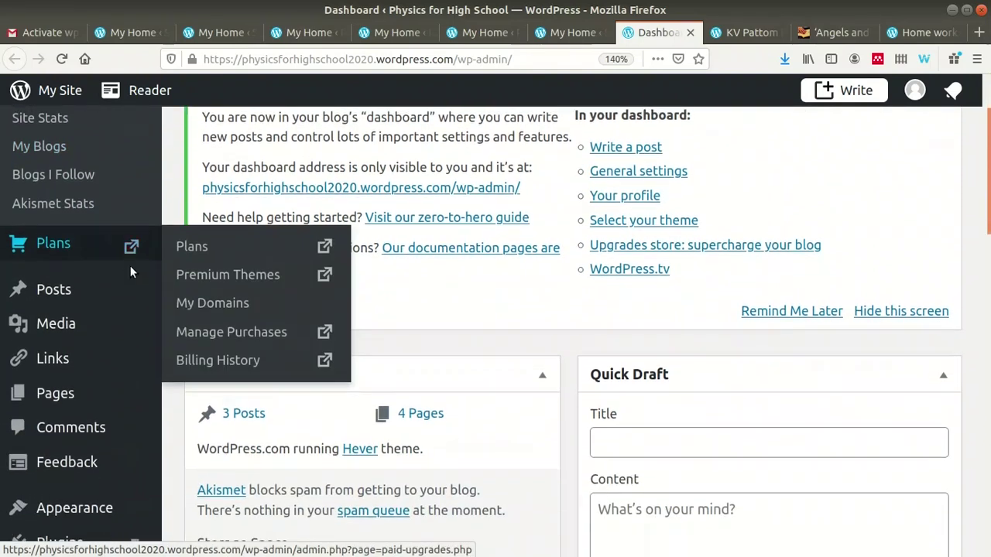
pyautogui.scroll(3, 93, 267)
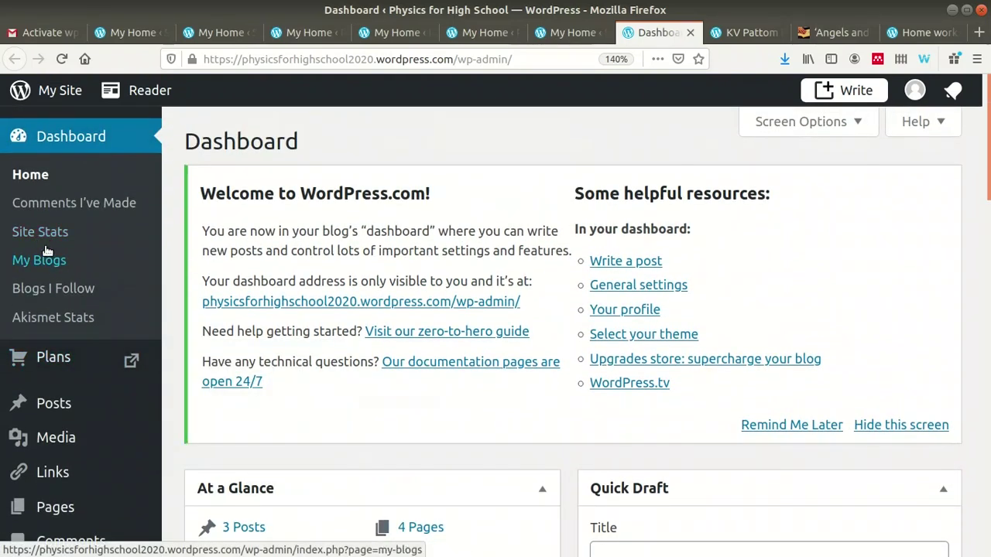
pyautogui.click(55, 237)
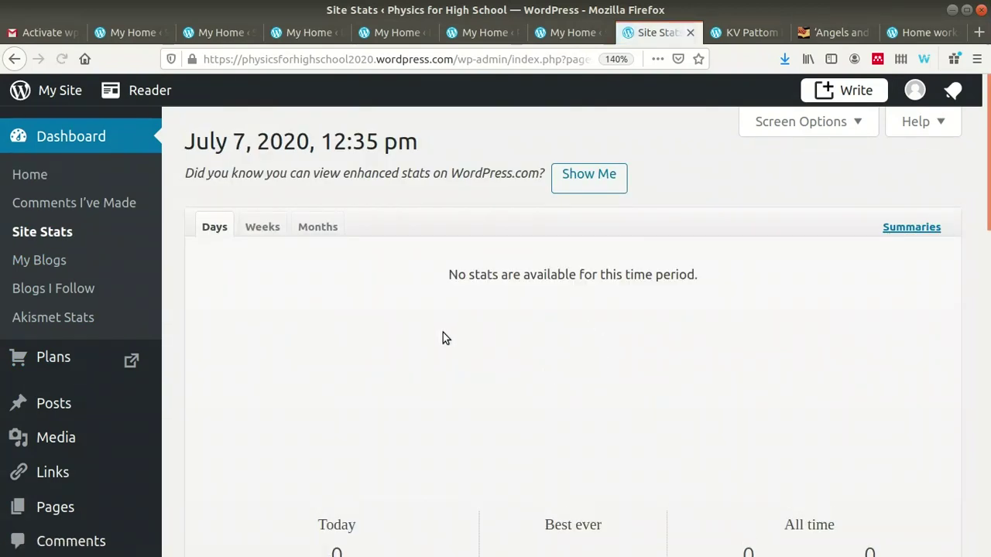
# Review the stats showing no views or comments, then open My Blogs.
pyautogui.scroll(-3, 442, 334)
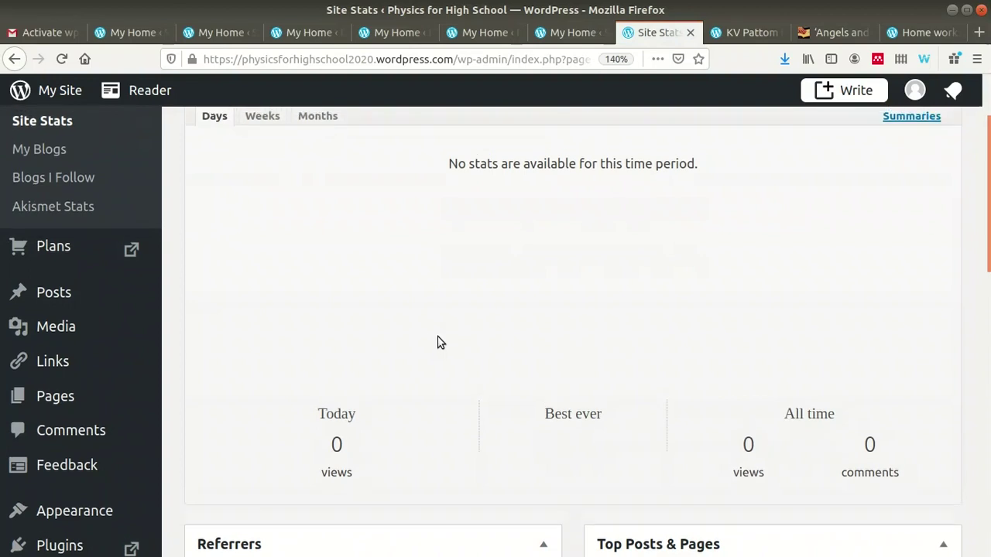
pyautogui.scroll(3, 439, 342)
pyautogui.scroll(-2, 437, 343)
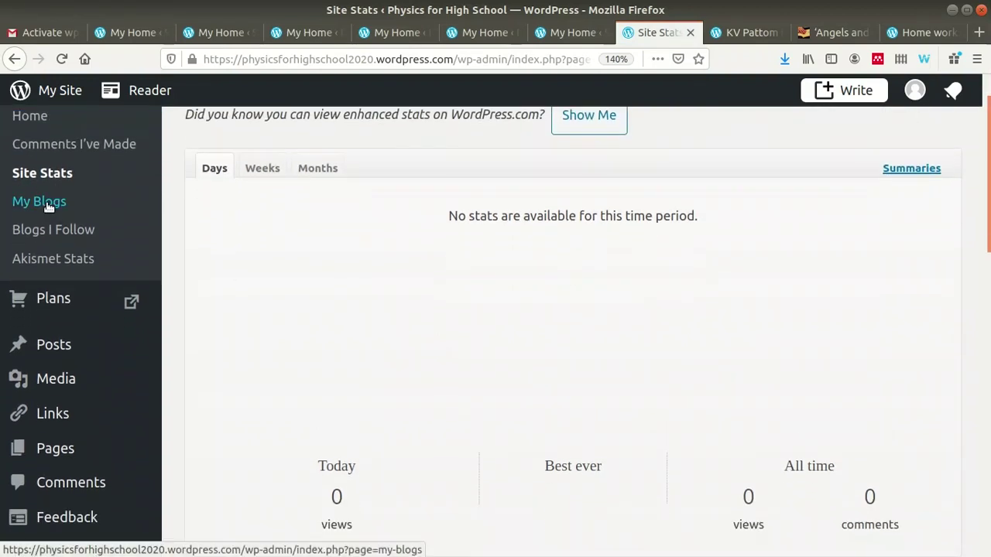
pyautogui.click(46, 206)
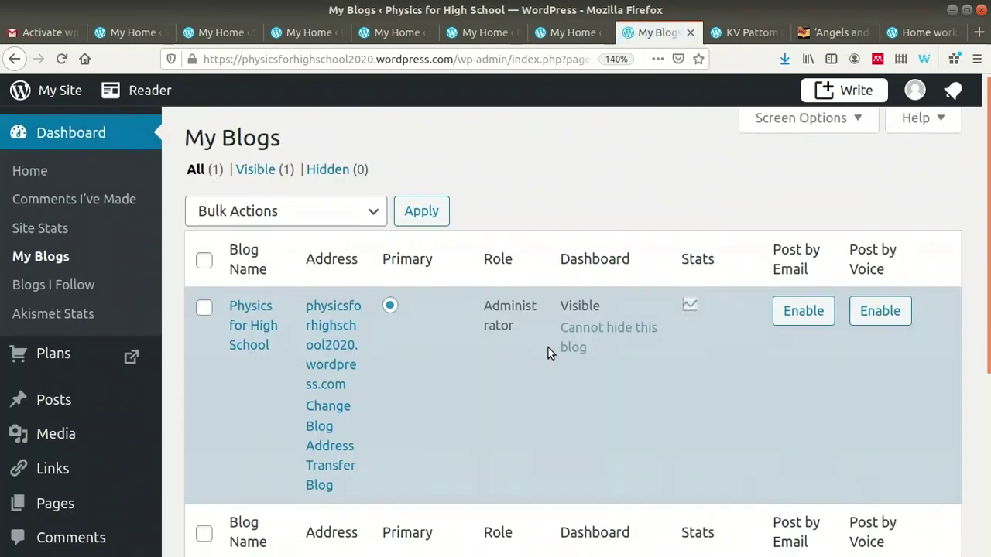
# Review the My Blogs table showing Physics for High School as primary, then open All Posts.
pyautogui.scroll(-3, 548, 348)
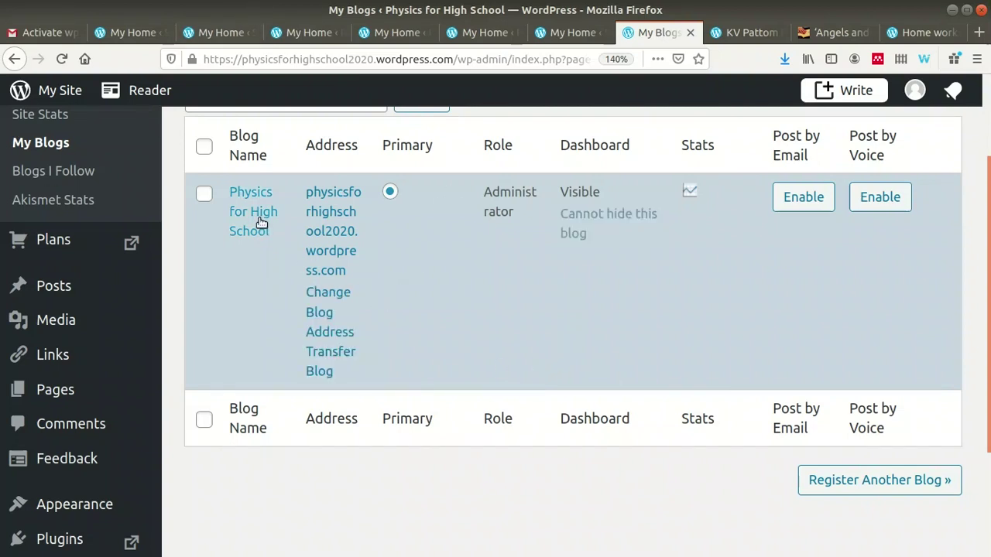
pyautogui.scroll(3, 341, 247)
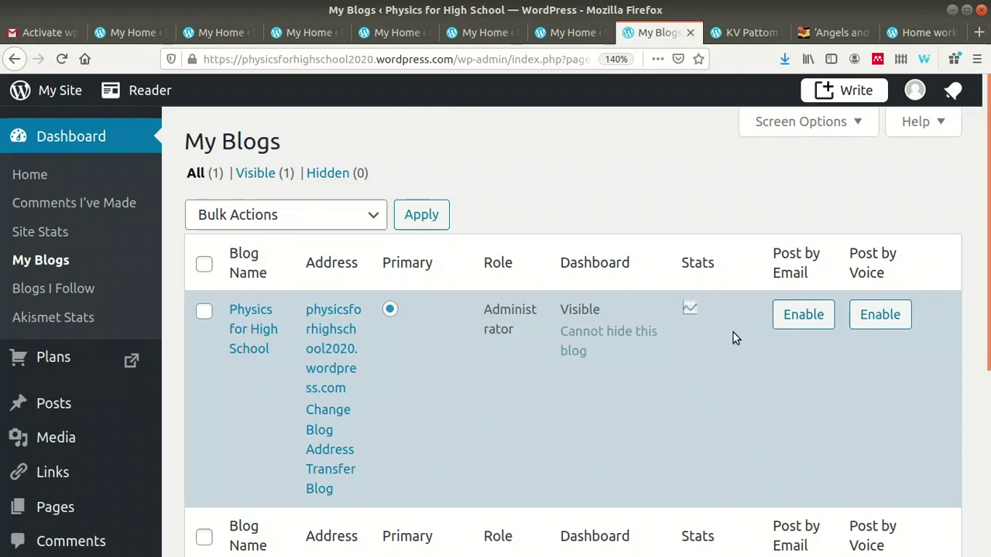
pyautogui.scroll(-1, 469, 335)
pyautogui.scroll(1, 473, 331)
pyautogui.scroll(-3, 752, 407)
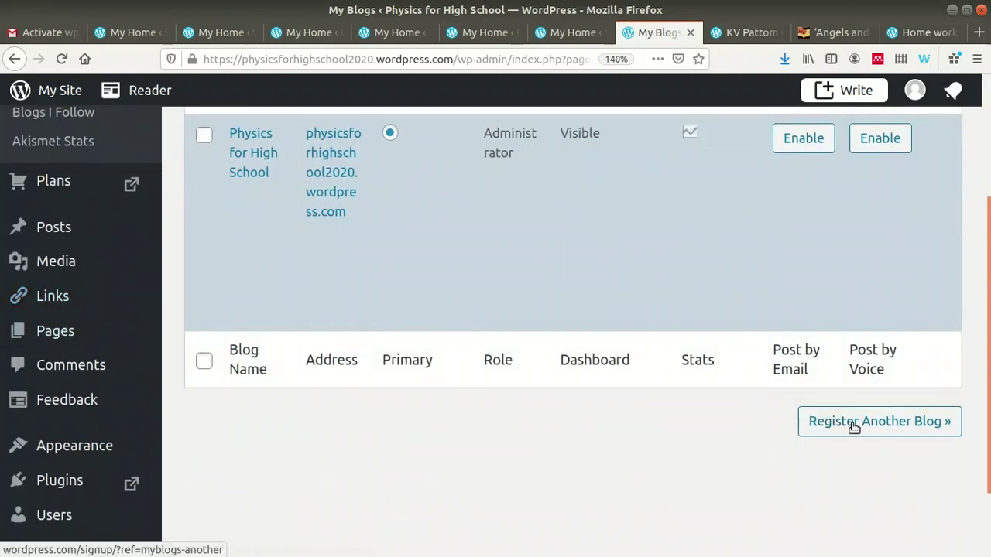
pyautogui.scroll(2, 478, 350)
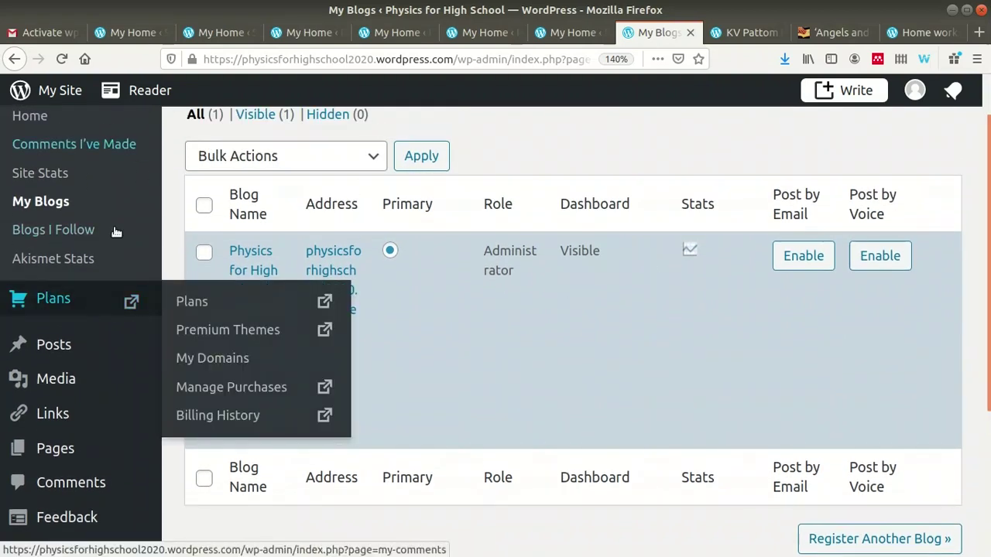
pyautogui.scroll(-1, 78, 365)
pyautogui.scroll(-1, 79, 365)
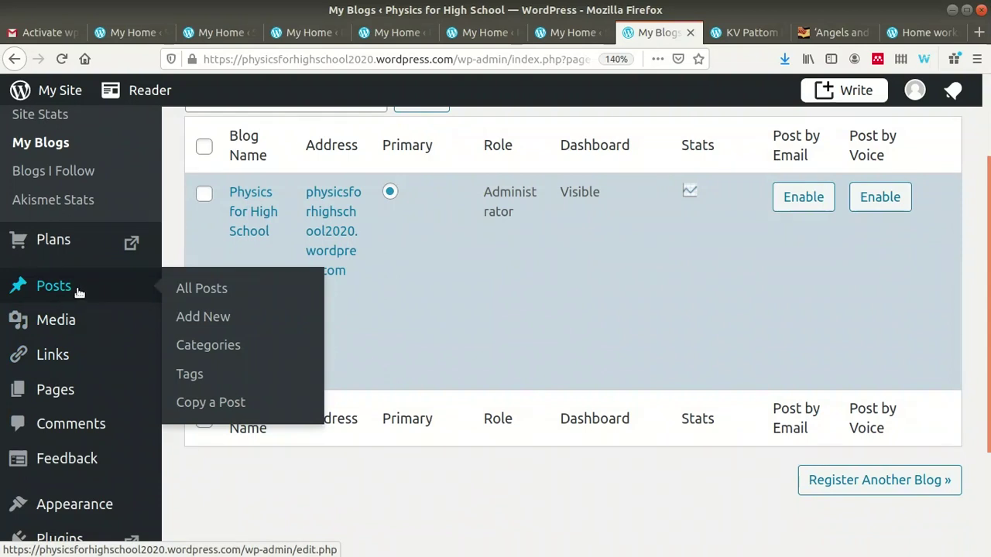
pyautogui.click(219, 290)
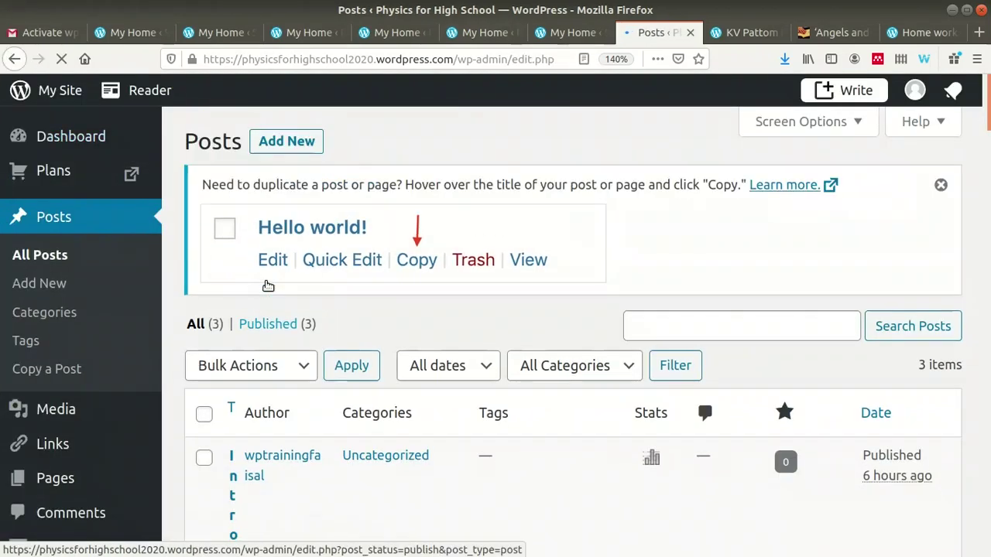
# Zoom out the Posts list and tick the three Introduce Yourself example posts.
pyautogui.hotkey('ctrl', '-')
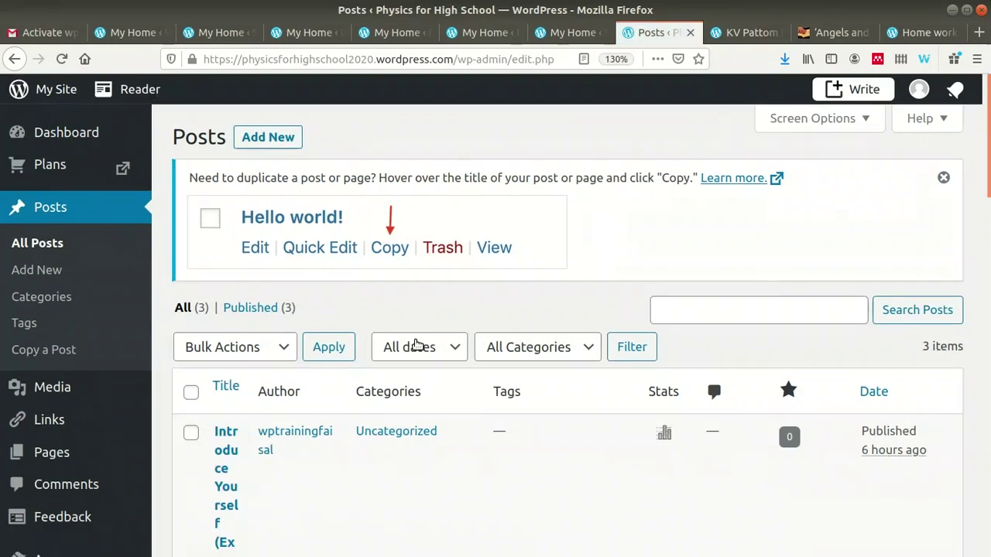
pyautogui.scroll(-3, 416, 340)
pyautogui.hotkey('ctrl', '-')
pyautogui.hotkey('ctrl', '-')
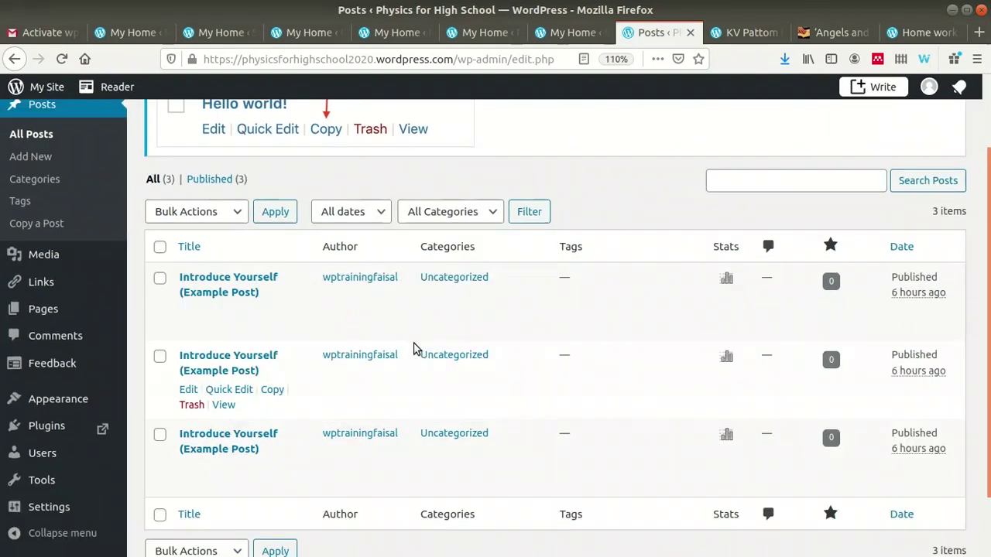
pyautogui.scroll(2, 415, 349)
pyautogui.scroll(-2, 413, 349)
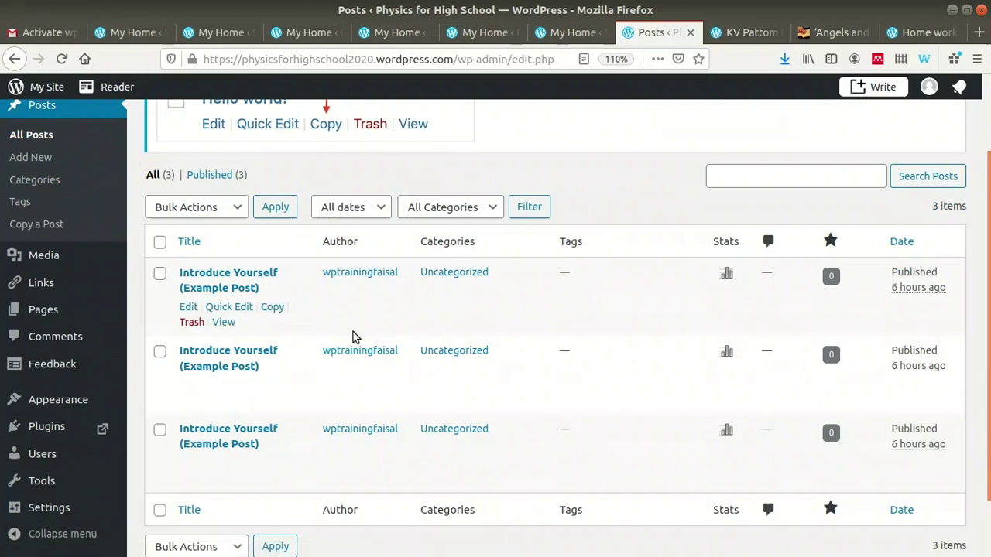
pyautogui.scroll(-2, 353, 338)
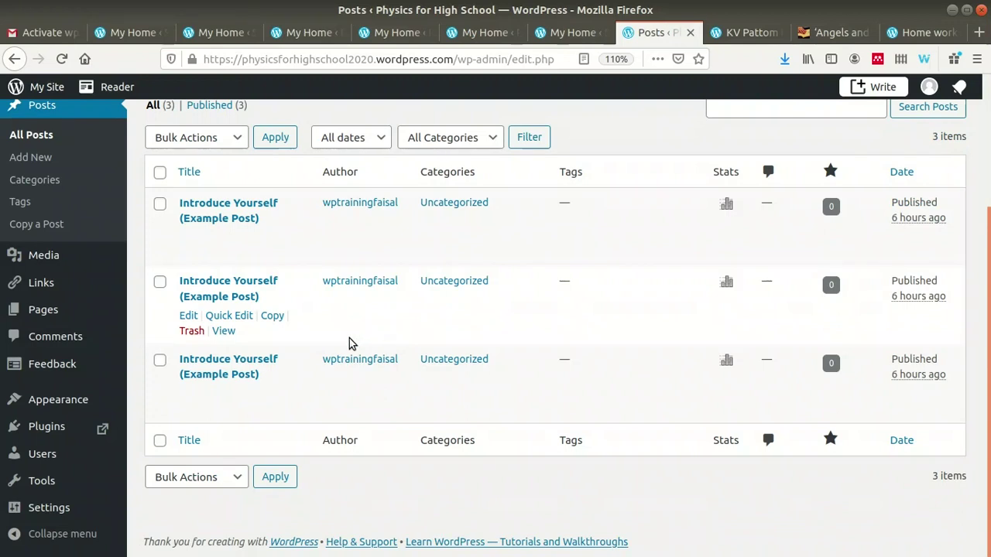
pyautogui.click(160, 205)
pyautogui.click(160, 282)
pyautogui.click(160, 361)
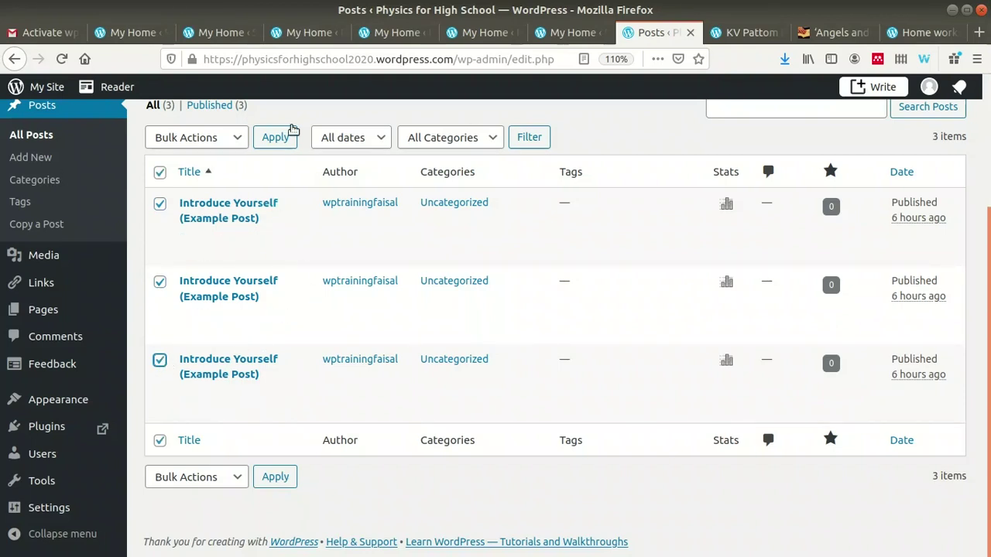
# Apply the Move to Trash bulk action to the selected posts.
pyautogui.click(243, 140)
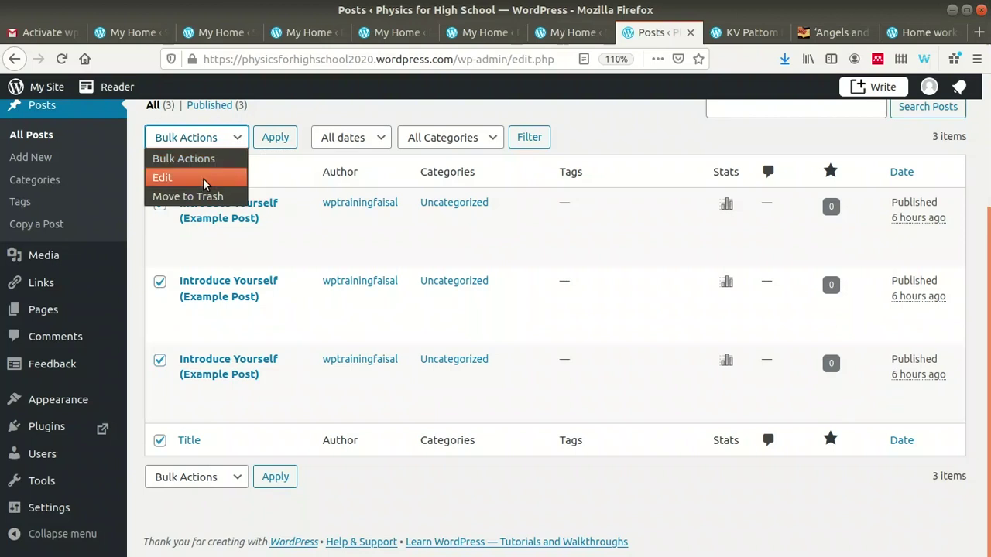
pyautogui.click(212, 198)
pyautogui.click(276, 139)
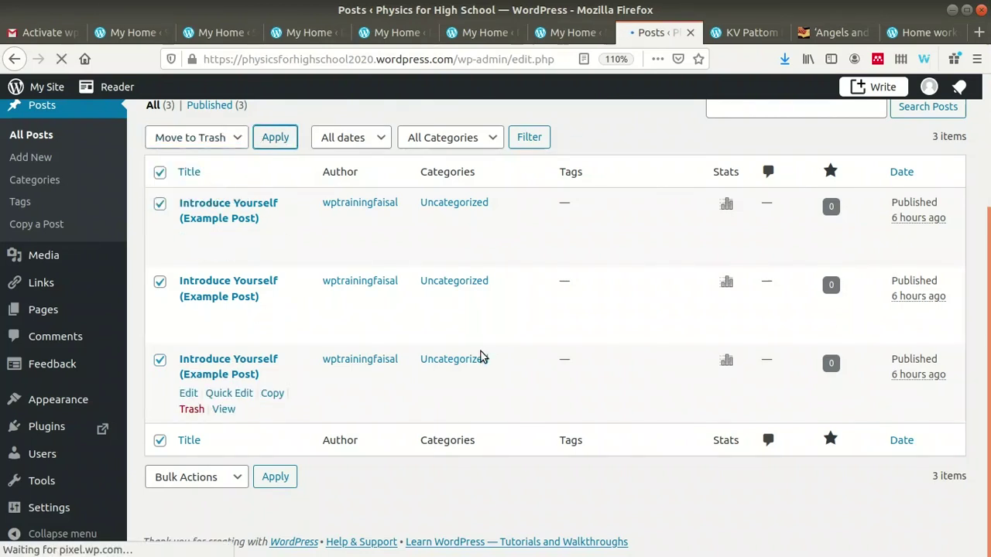
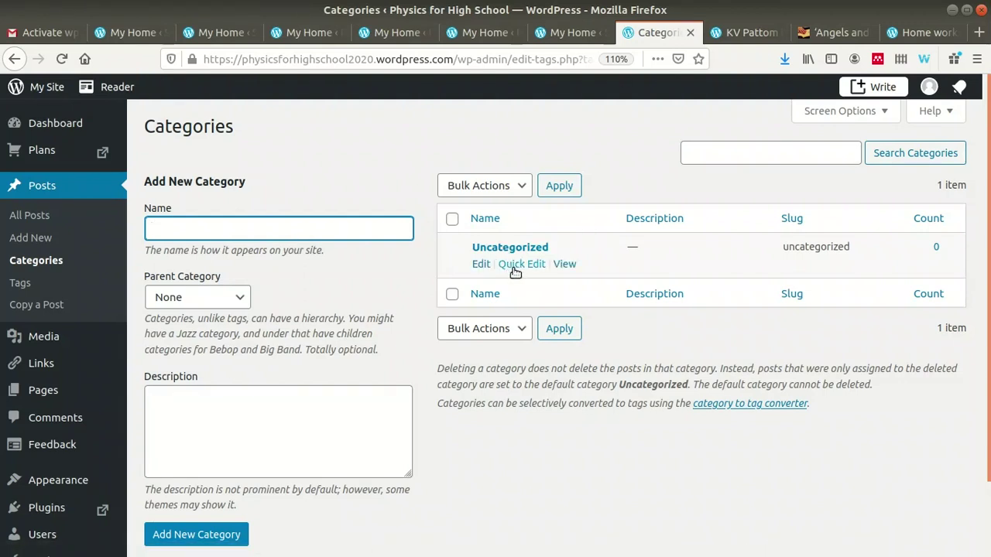
# Add Scientists as a new post category.
pyautogui.write('Scientists')
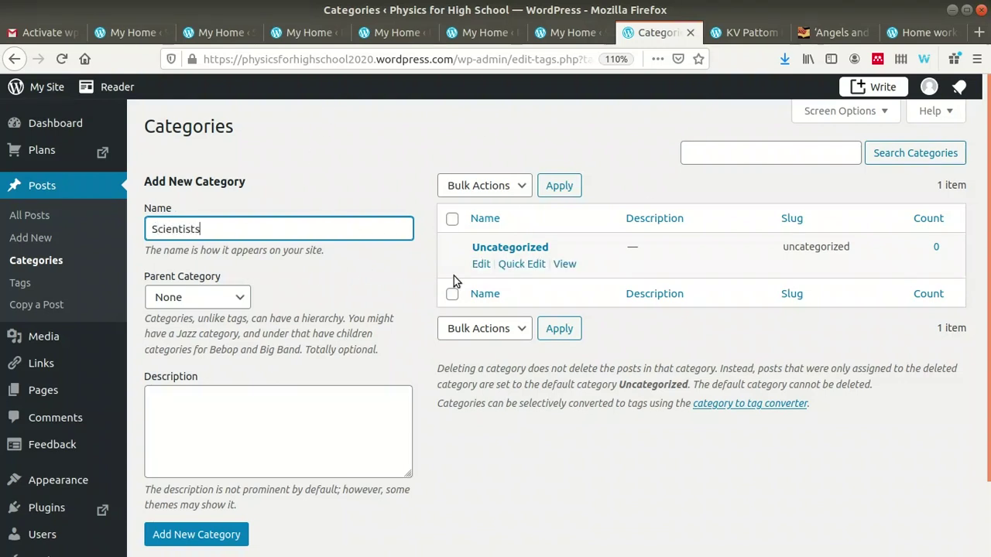
pyautogui.scroll(-3, 284, 421)
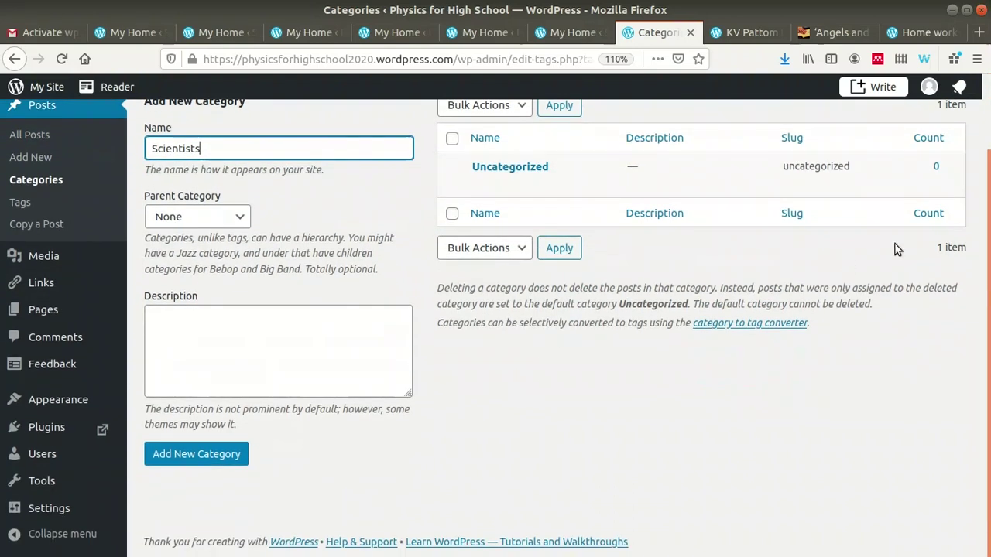
pyautogui.click(209, 455)
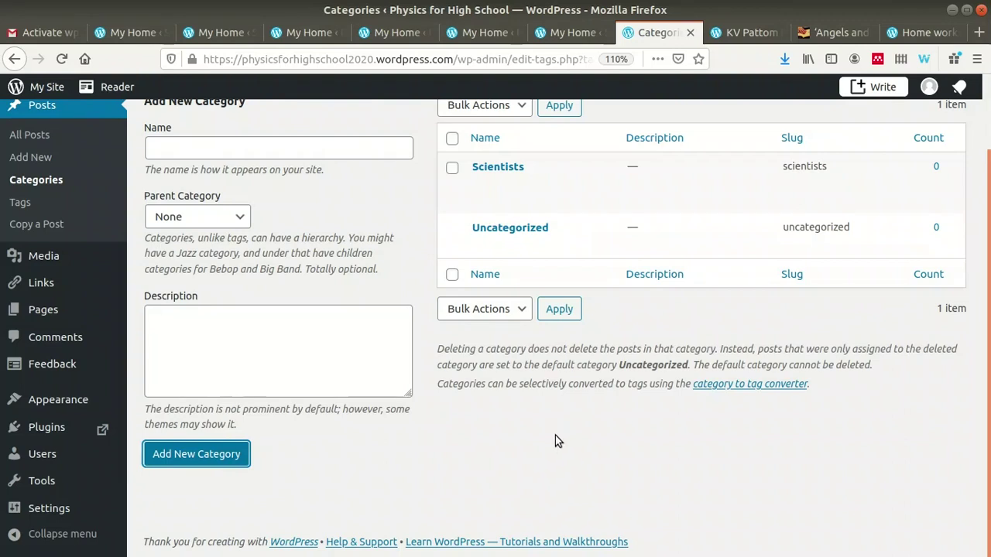
pyautogui.scroll(1, 526, 349)
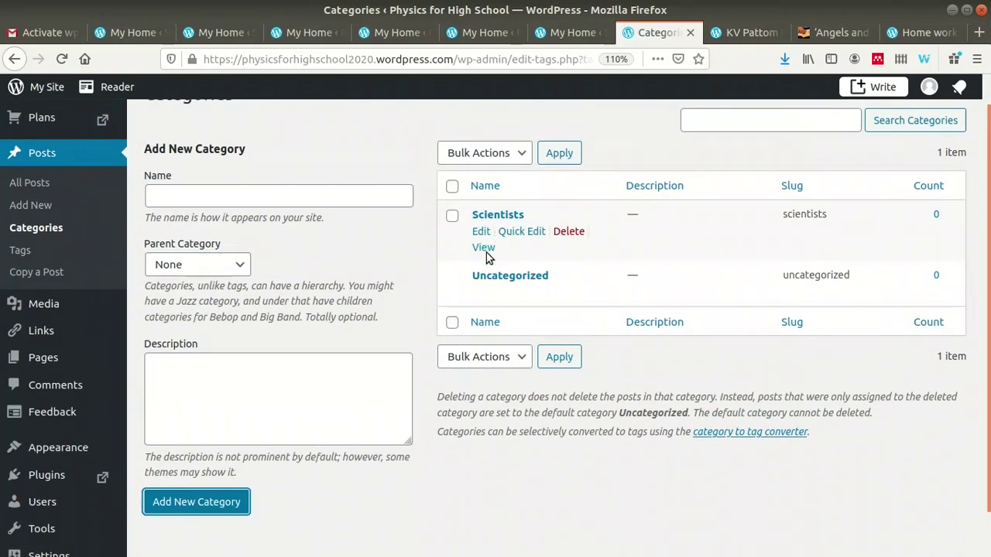
# Add Inventions as a second new post category.
pyautogui.click(221, 196)
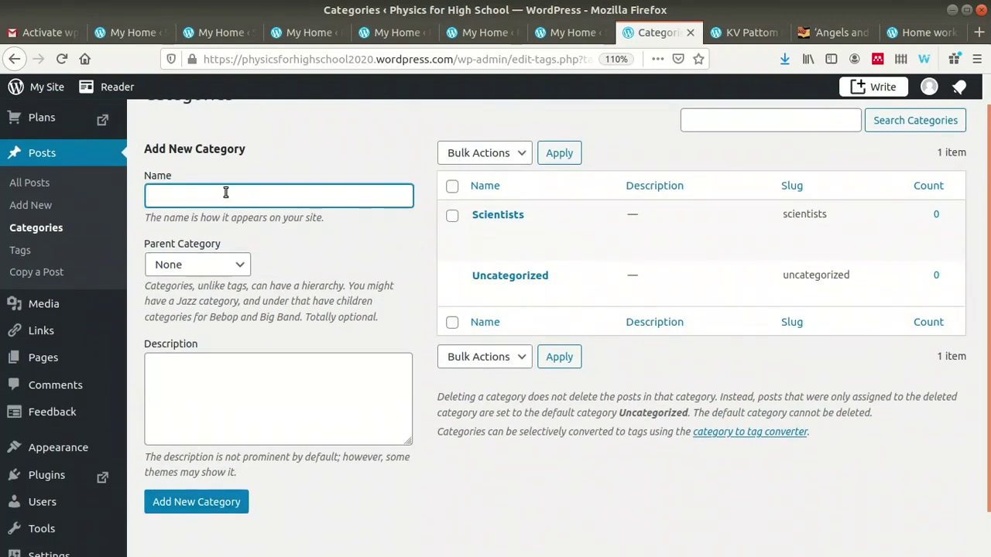
pyautogui.write('In')
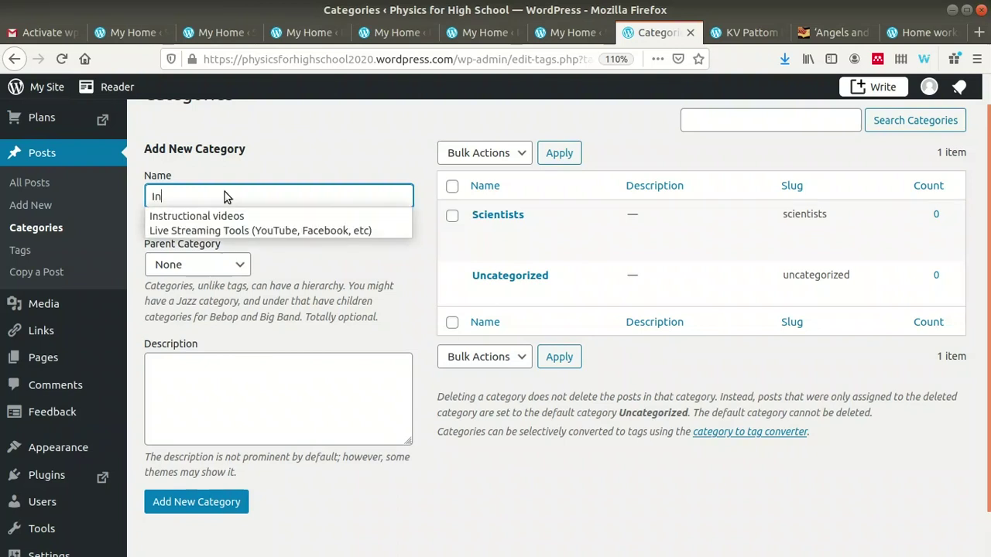
pyautogui.write('ventions')
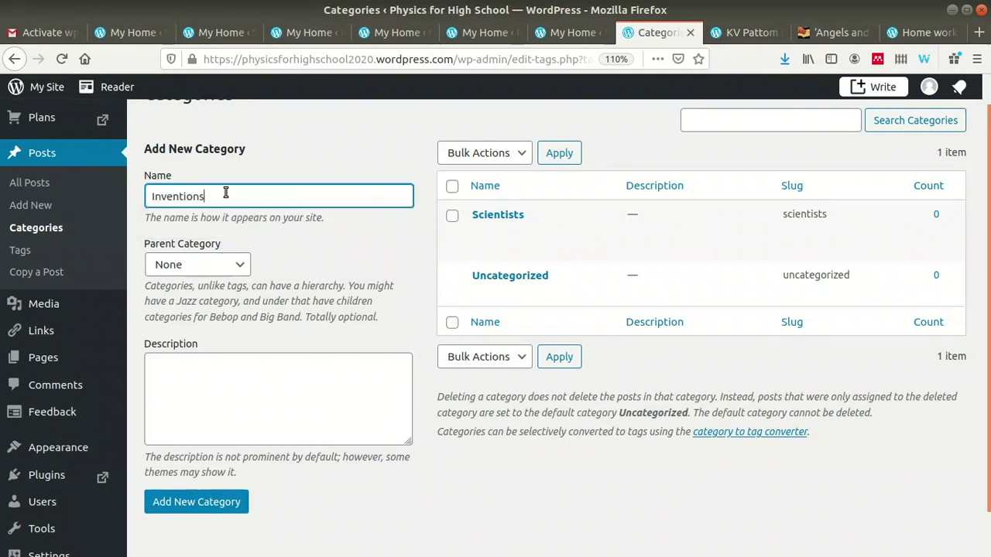
pyautogui.scroll(-1, 441, 295)
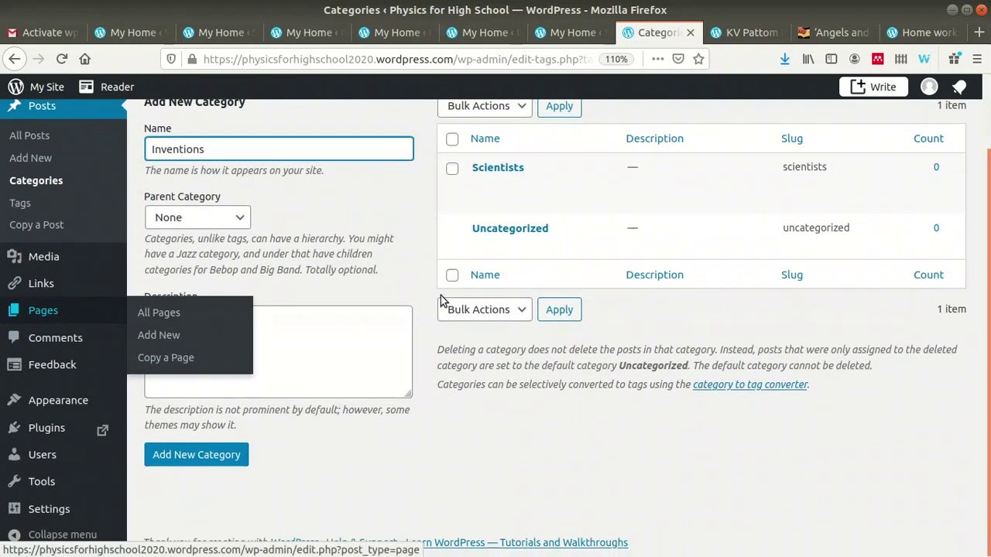
pyautogui.click(207, 456)
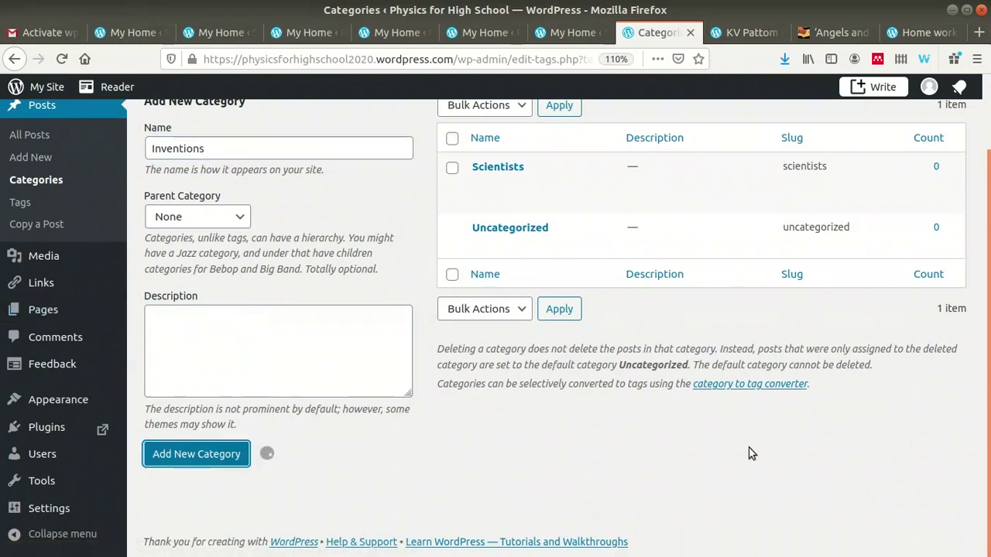
pyautogui.moveTo(470, 188)
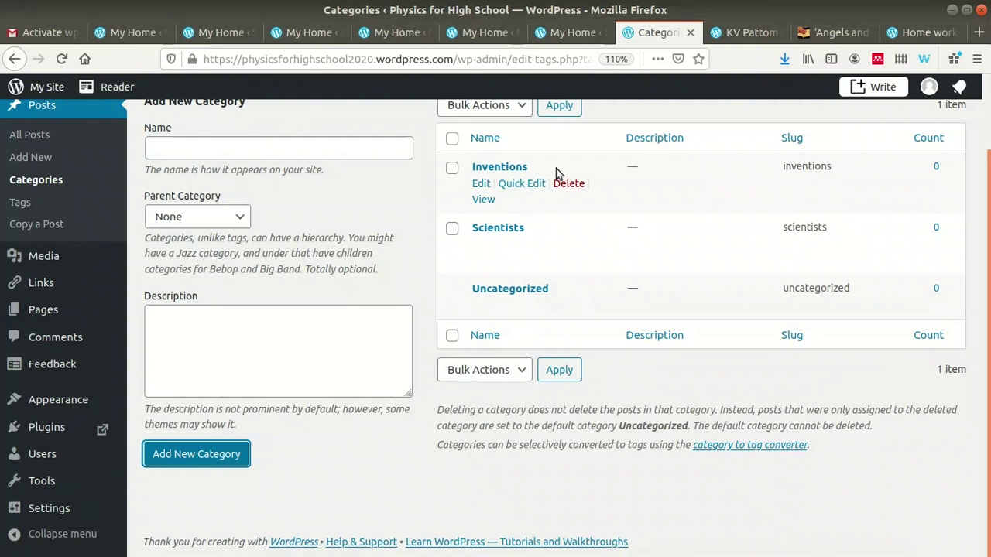
pyautogui.moveTo(508, 245)
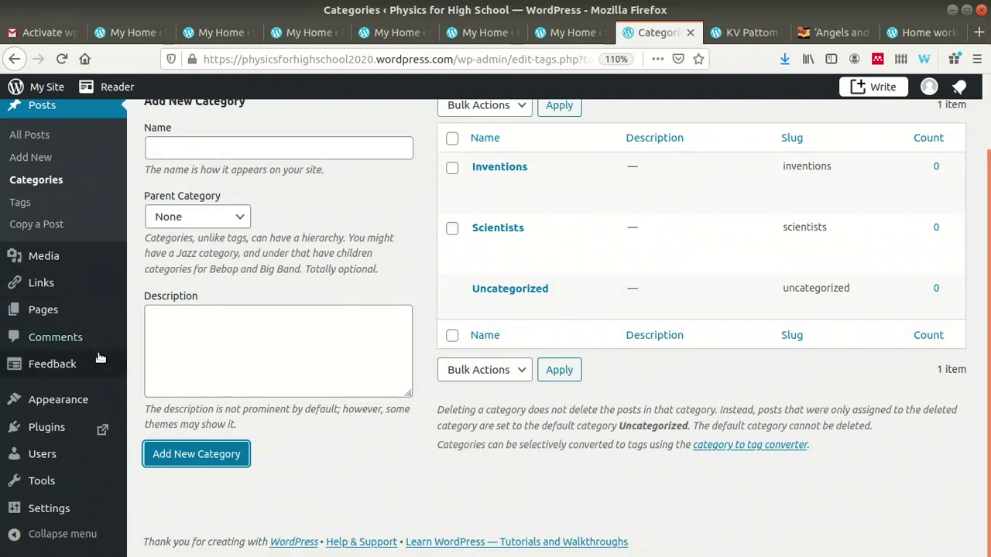
pyautogui.moveTo(105, 363)
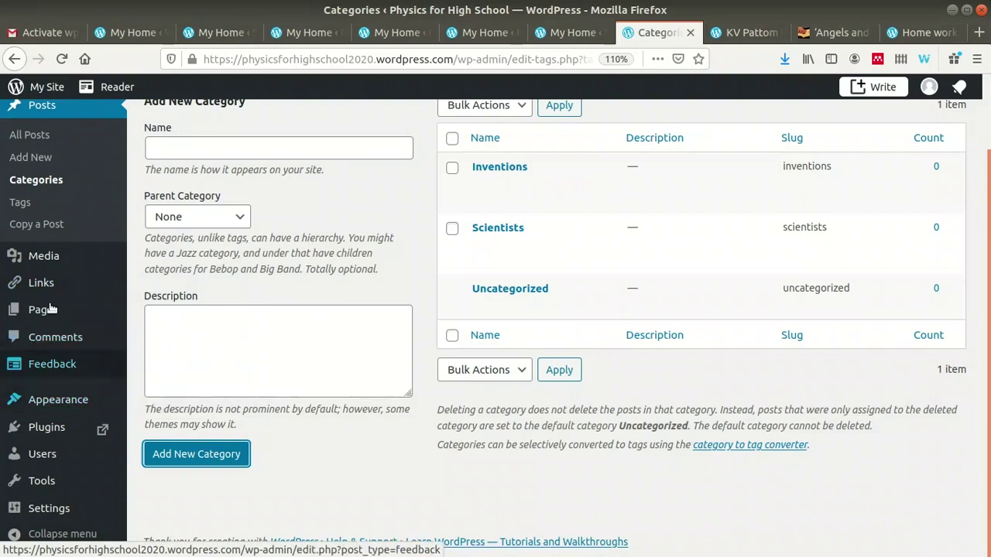
pyautogui.moveTo(67, 306)
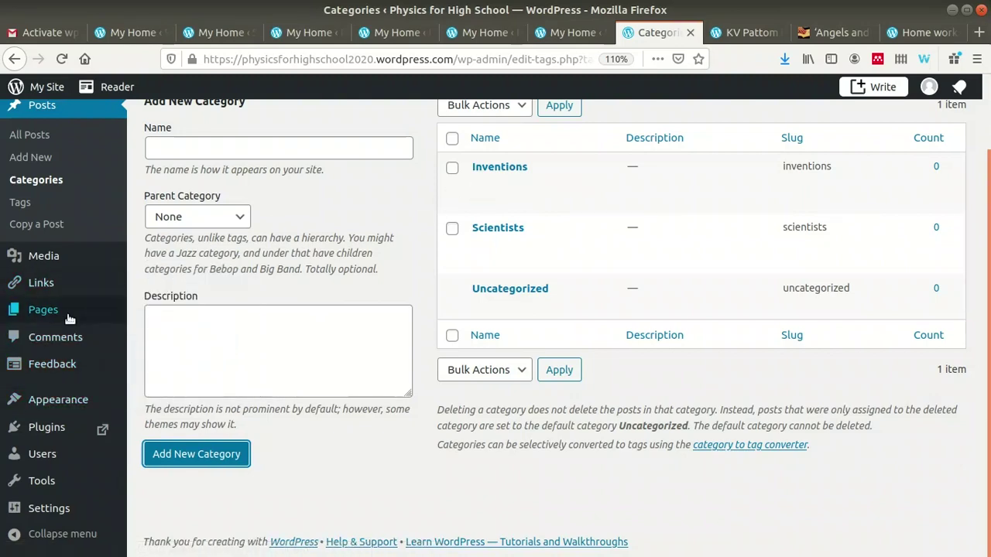
pyautogui.scroll(2, 67, 313)
pyautogui.scroll(-1, 60, 333)
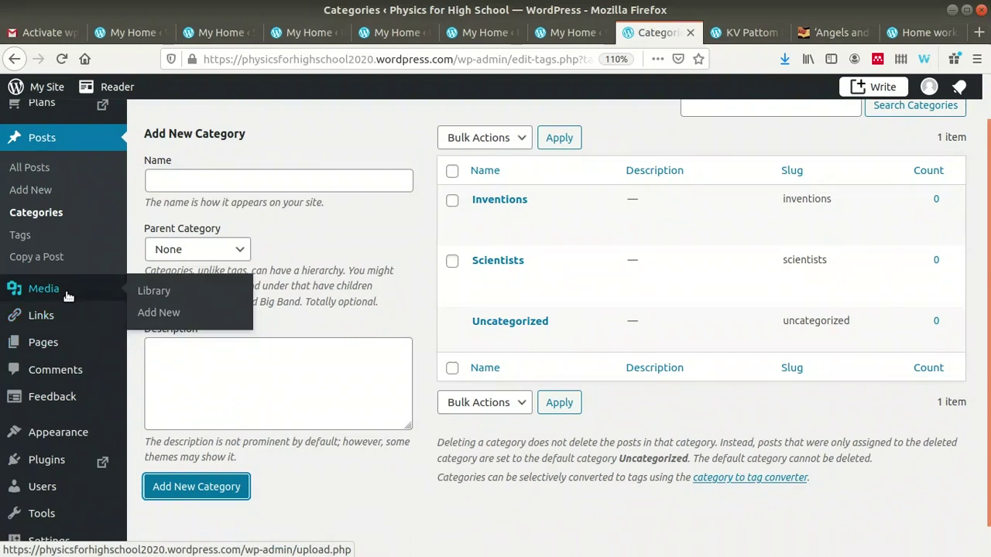
# Open the Media Library holding the portrait and mountain landscape images.
pyautogui.click(154, 292)
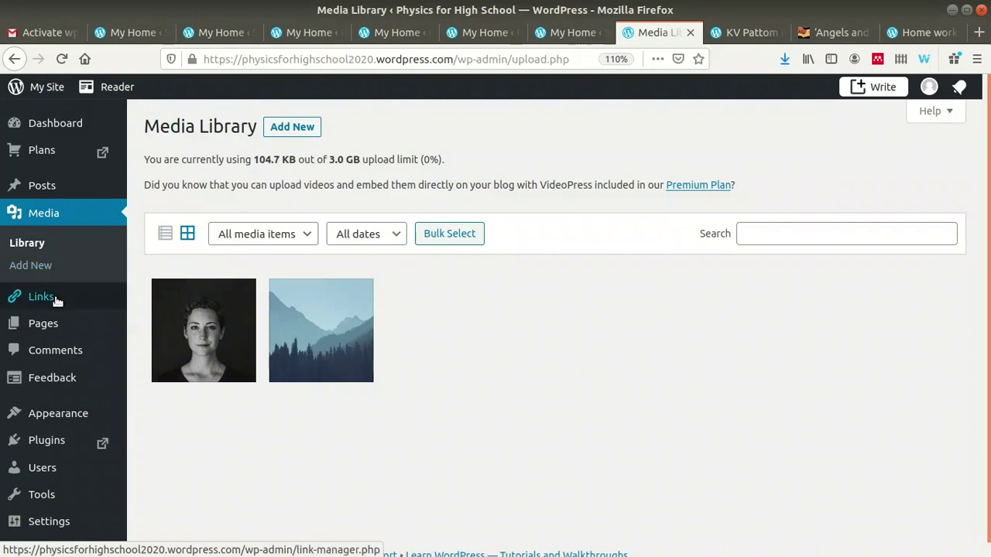
pyautogui.moveTo(56, 300)
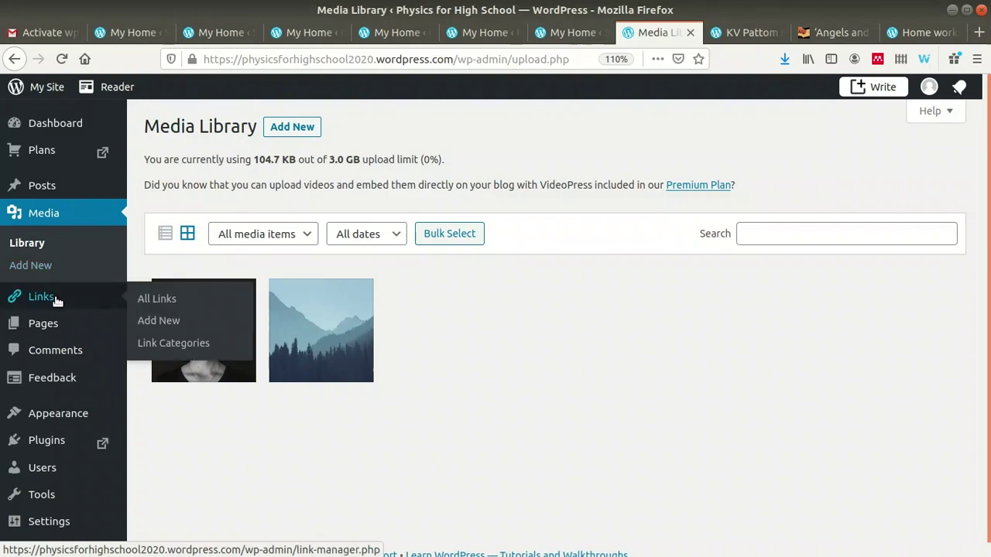
# Select all ten blogroll links under Links and bulk-delete them.
pyautogui.click(41, 297)
pyautogui.scroll(-3, 463, 451)
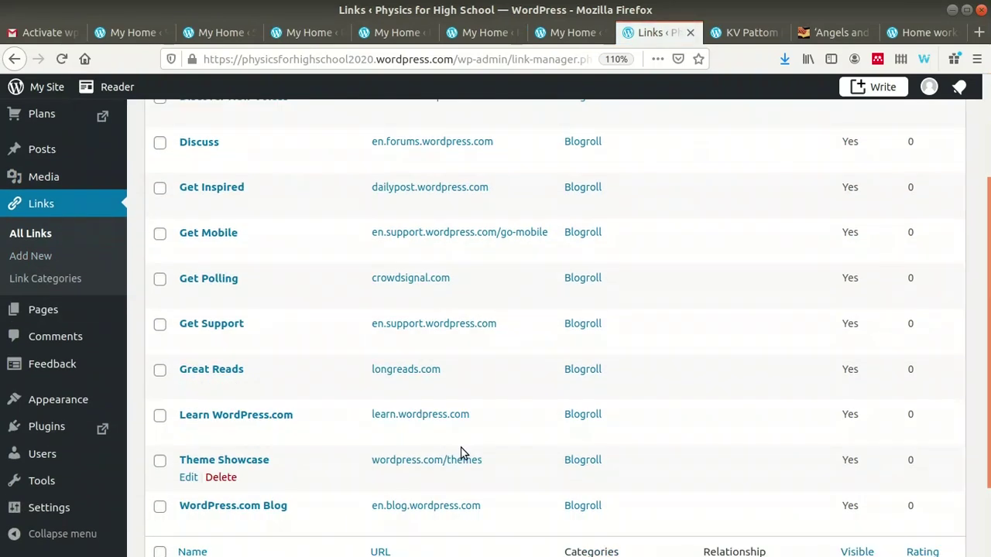
pyautogui.scroll(-2, 461, 453)
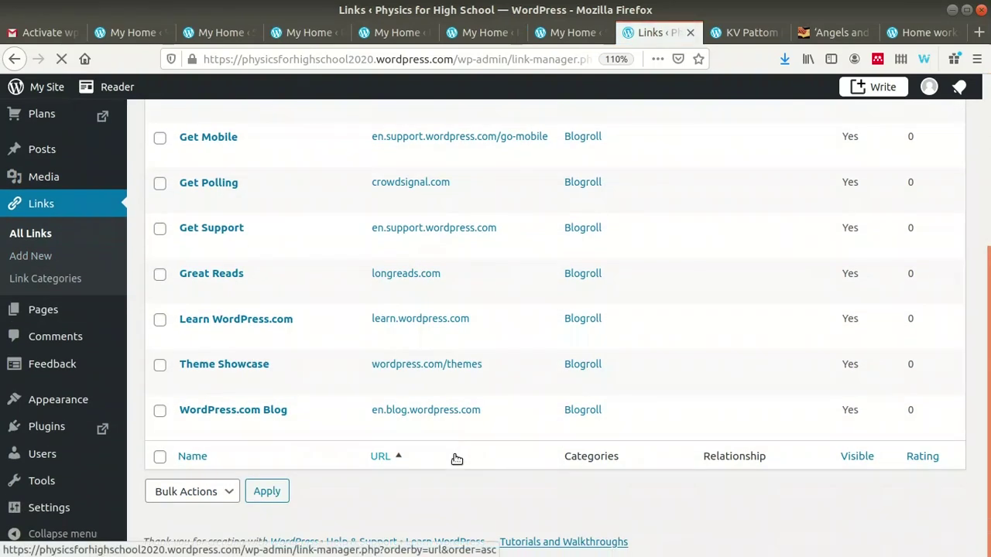
pyautogui.scroll(5, 302, 327)
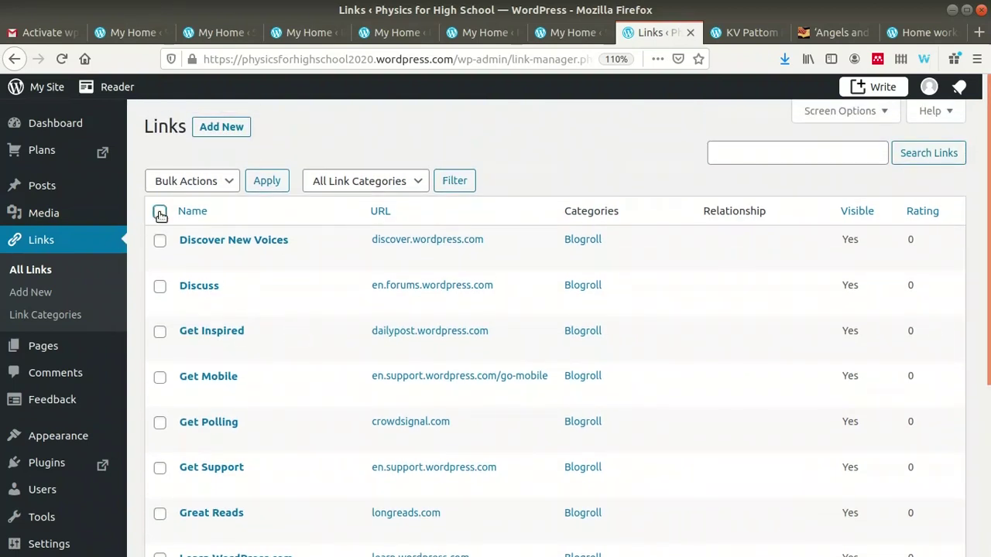
pyautogui.click(160, 212)
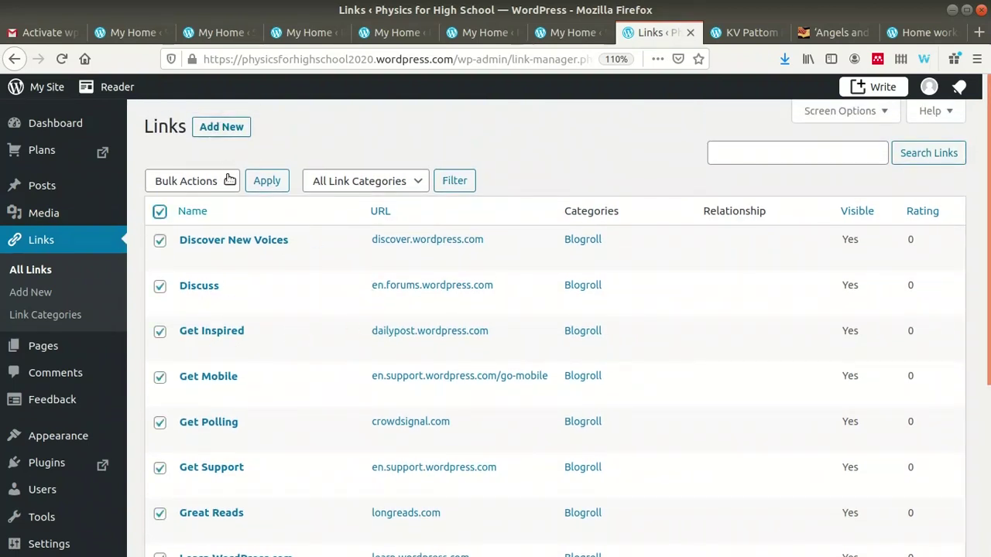
pyautogui.click(229, 180)
pyautogui.click(191, 219)
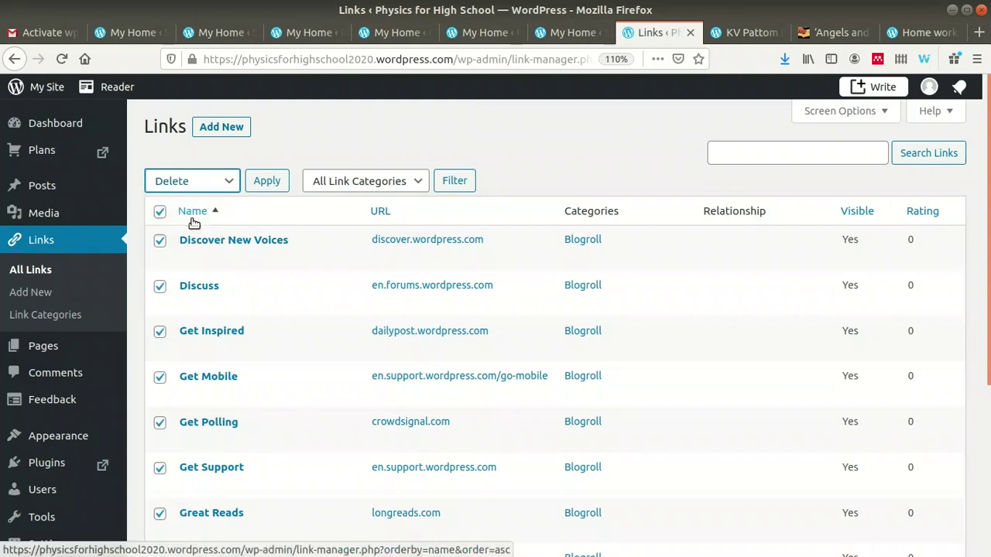
pyautogui.click(267, 182)
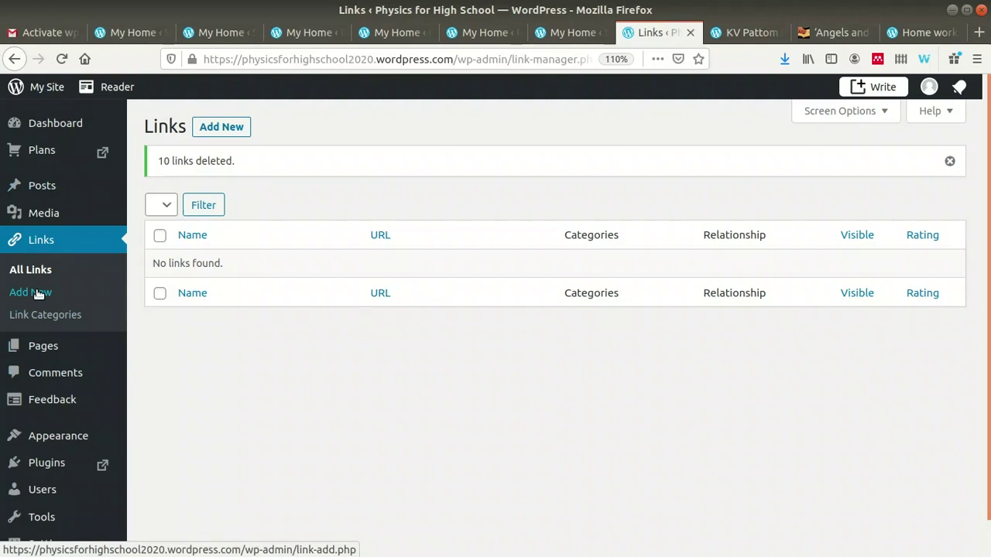
# Open a blank Add New Link form, then switch to the Highschool physics.odt document.
pyautogui.click(220, 129)
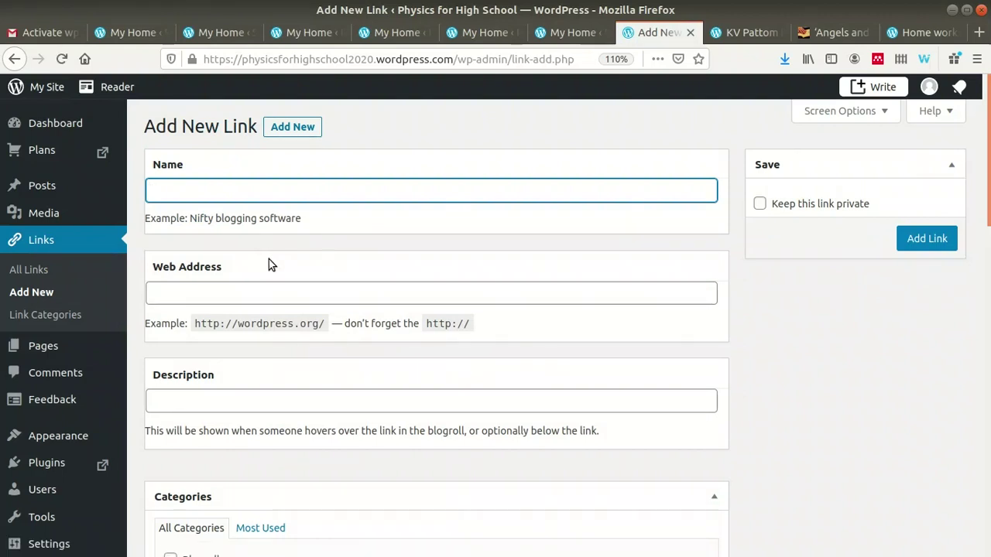
pyautogui.press('super')
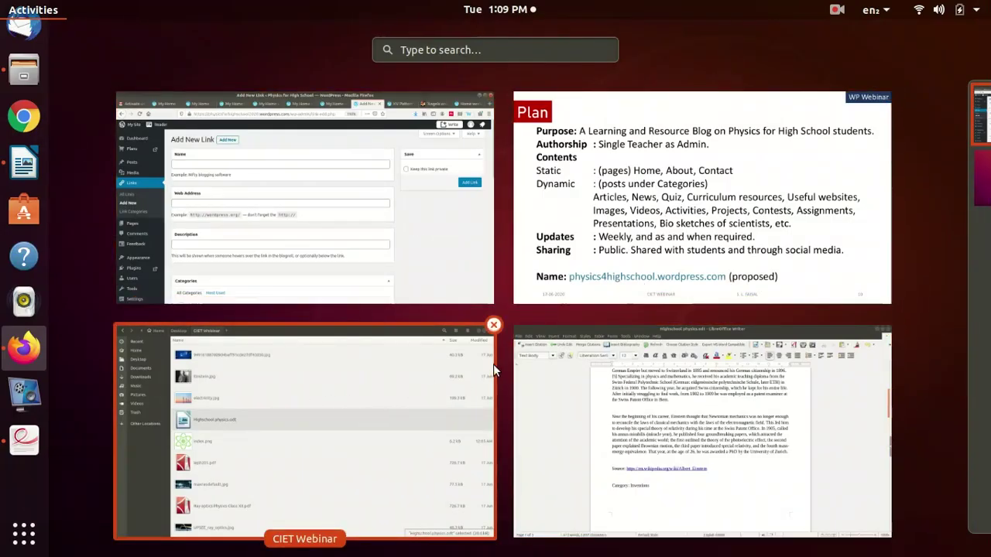
pyautogui.scroll(-1, 645, 421)
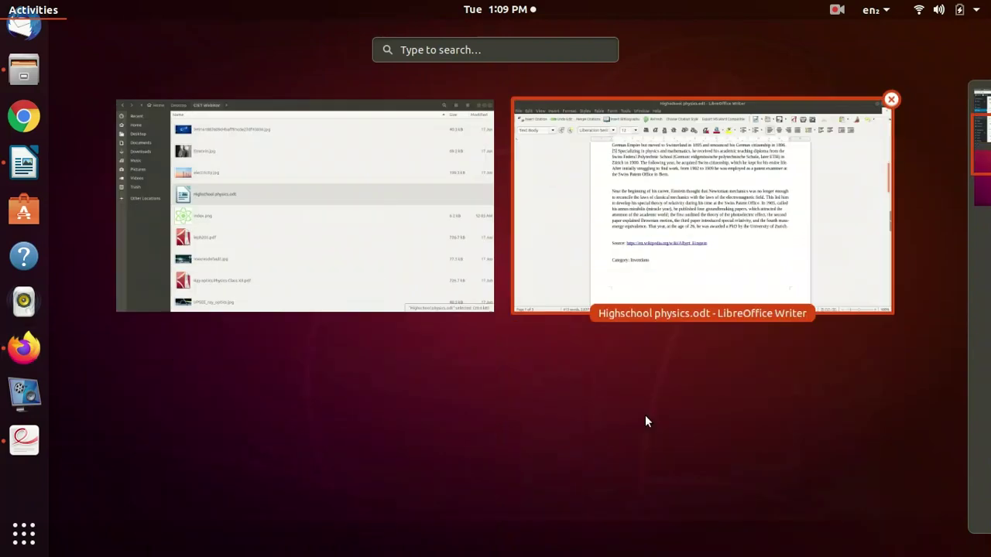
pyautogui.scroll(1, 630, 224)
# Copy 'Wolfram.Com' from the Writer document into the new link's Name field.
pyautogui.click(703, 447)
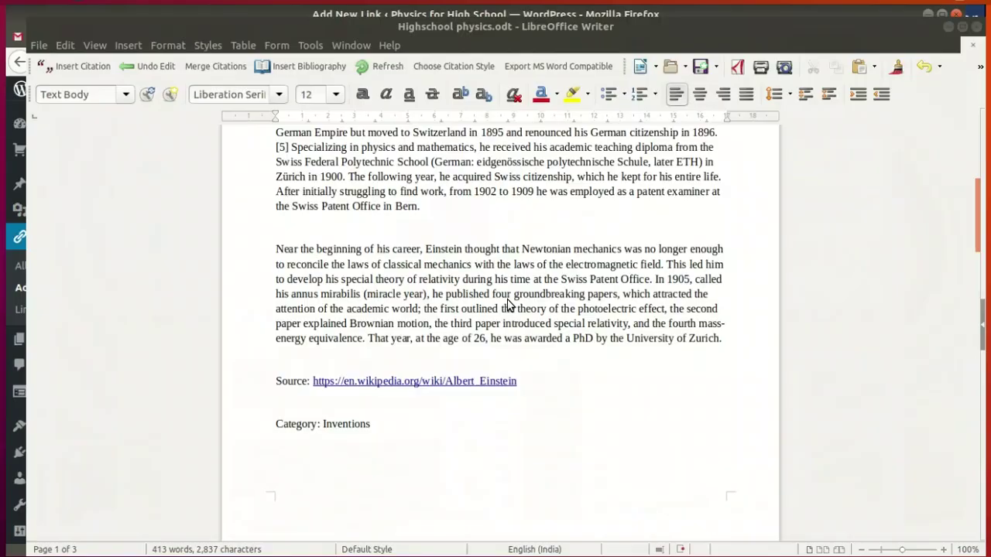
pyautogui.scroll(4, 531, 336)
pyautogui.scroll(-10, 534, 337)
pyautogui.scroll(-10, 534, 337)
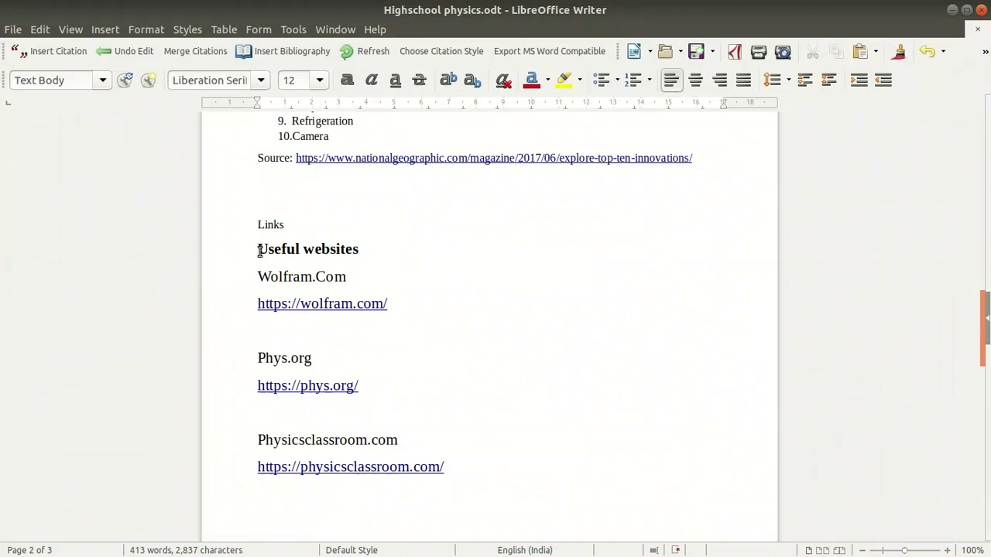
pyautogui.moveTo(261, 277); pyautogui.dragTo(342, 279)
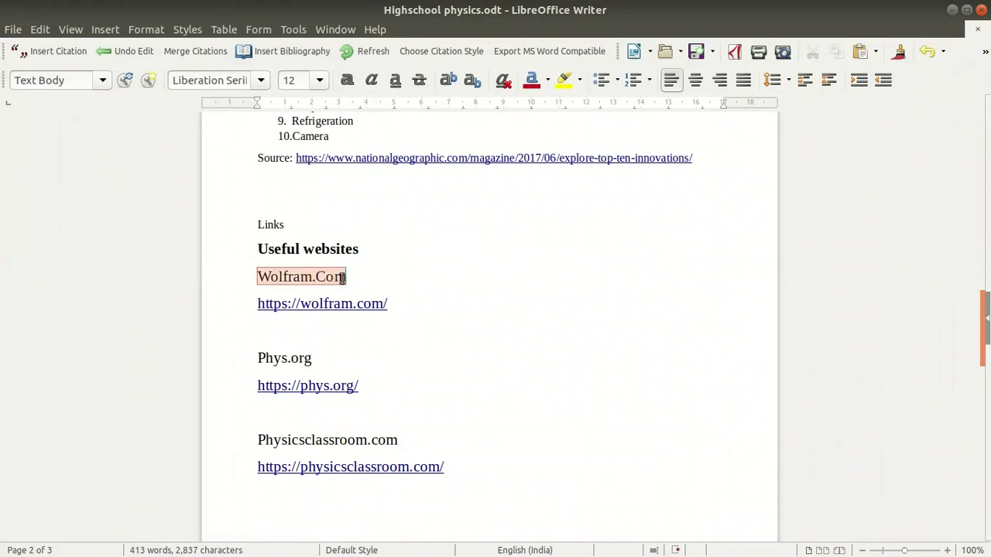
pyautogui.rightClick(335, 277)
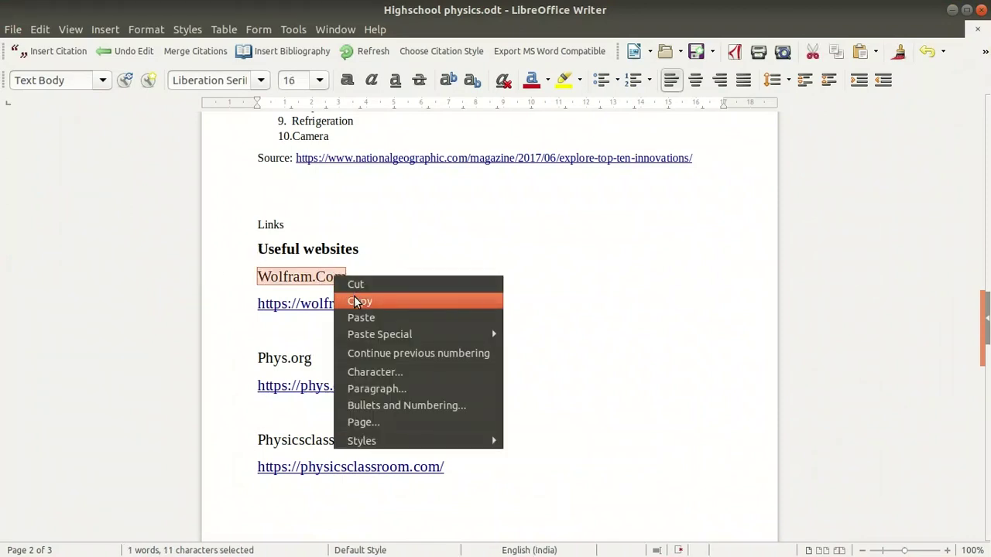
pyautogui.click(347, 297)
pyautogui.press('super')
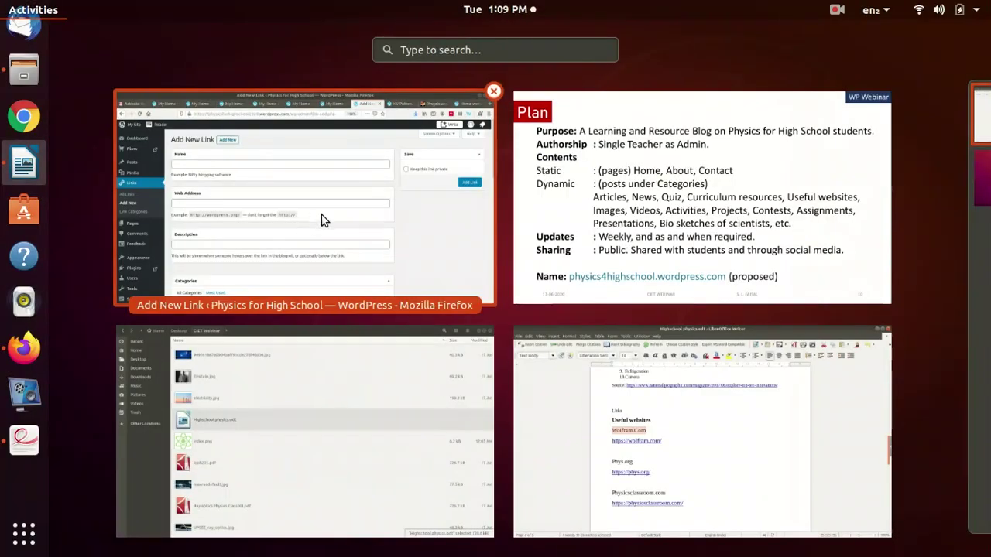
pyautogui.click(321, 221)
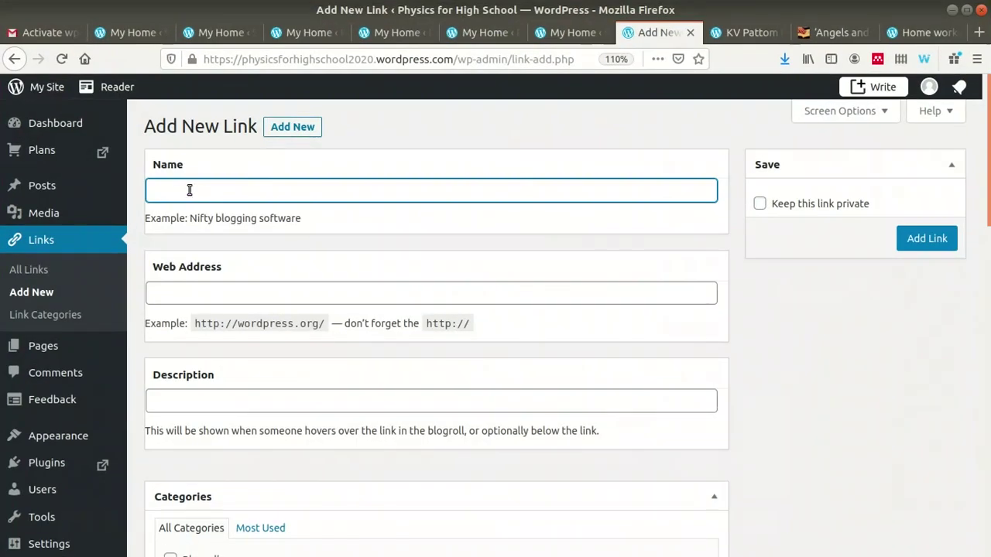
pyautogui.hotkey('ctrl', 'v')
pyautogui.click(214, 294)
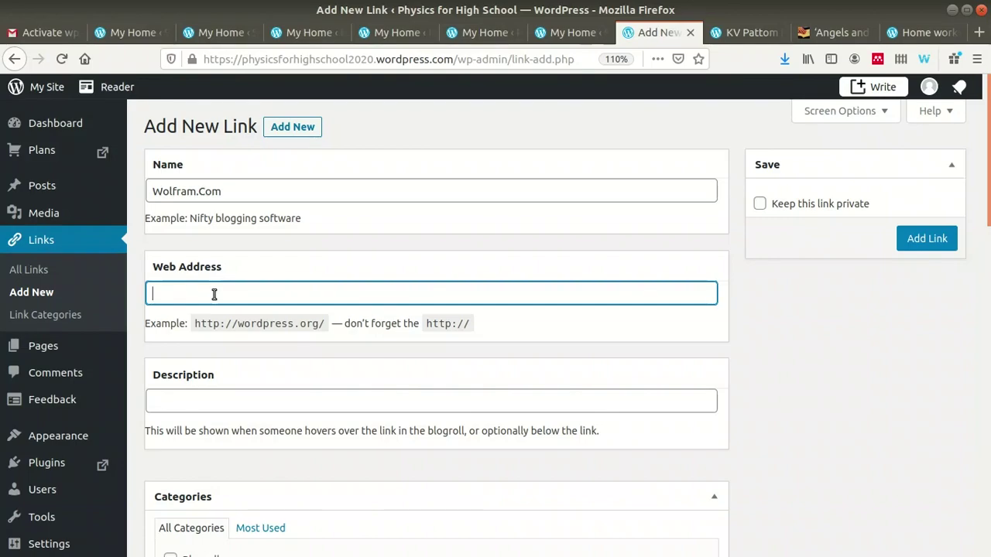
pyautogui.press('super')
pyautogui.click(703, 400)
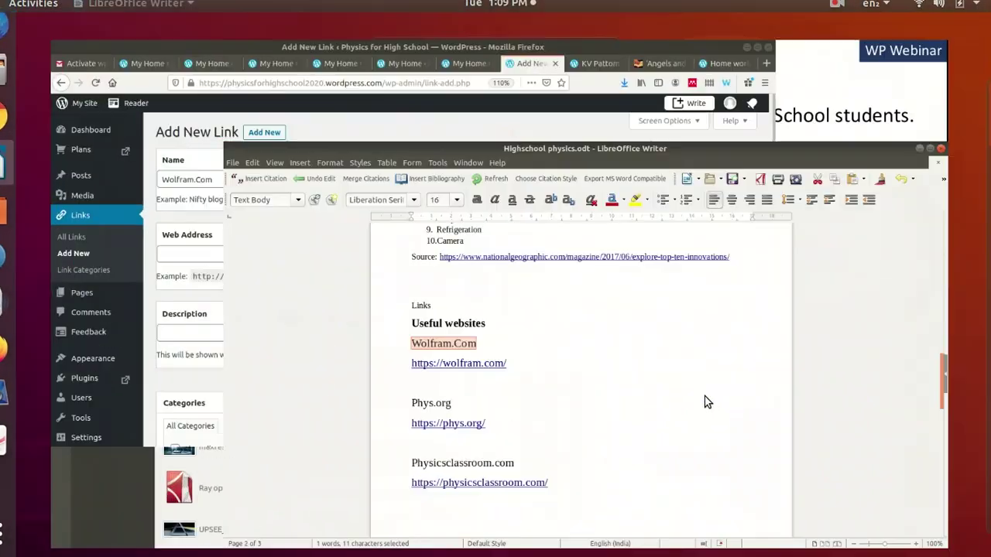
pyautogui.tripleClick(424, 312)
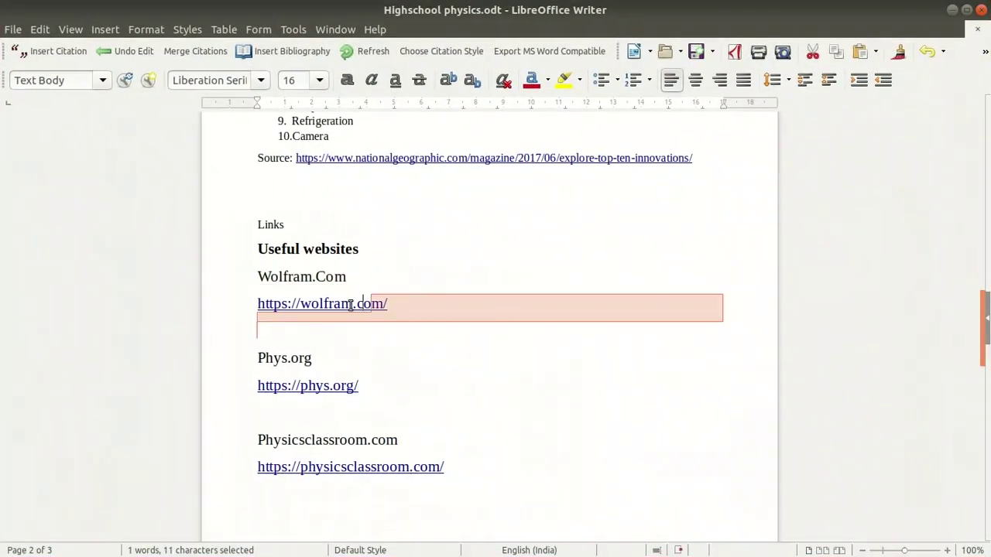
pyautogui.rightClick(279, 311)
pyautogui.click(304, 340)
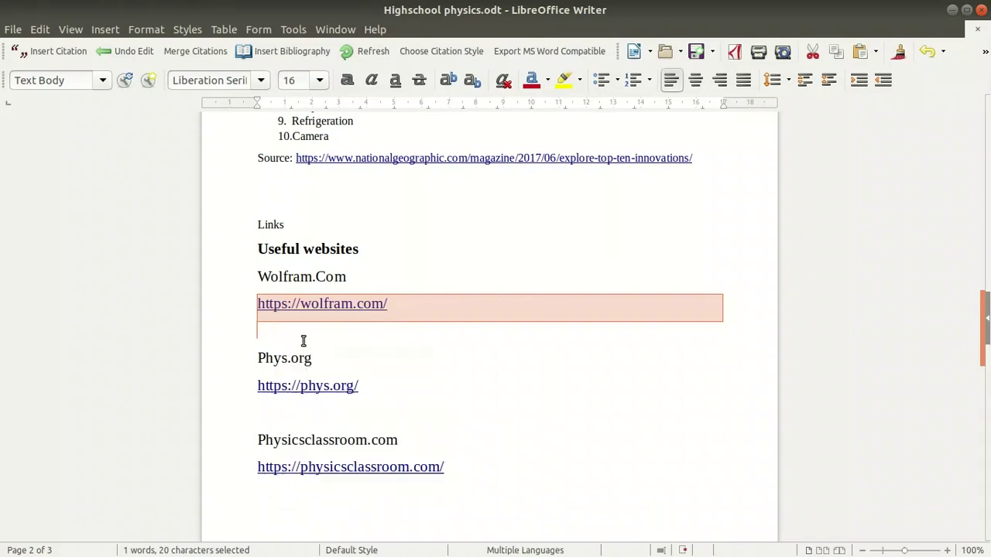
pyautogui.press('super')
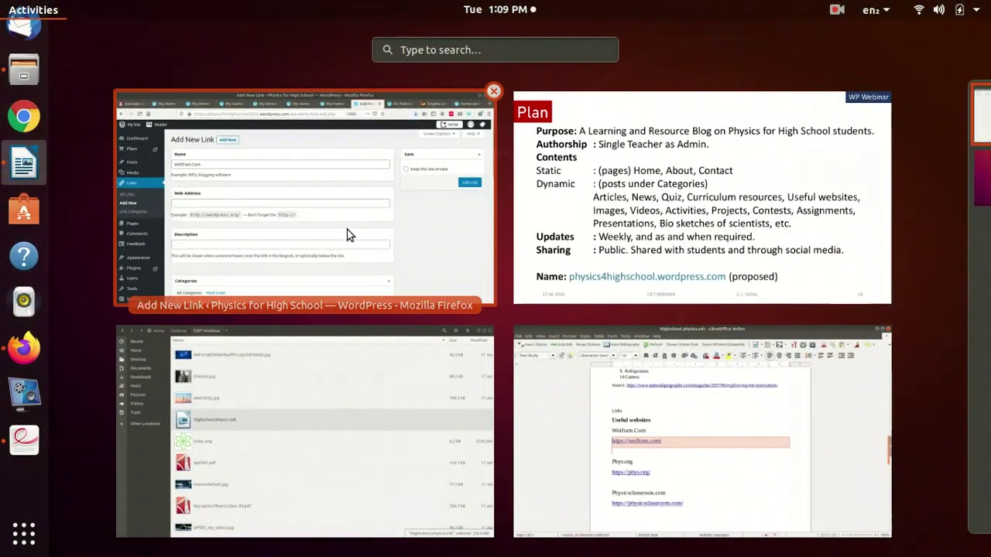
pyautogui.click(347, 232)
pyautogui.click(209, 303)
pyautogui.hotkey('ctrl', 'v')
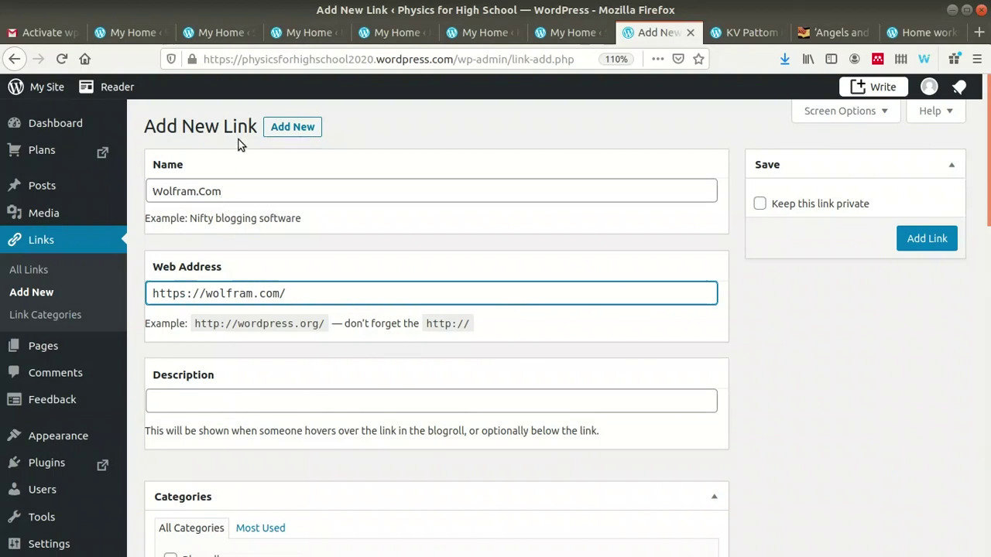
# Create a Useful Links link category, ticked for the Wolfram.Com link.
pyautogui.scroll(-3, 314, 408)
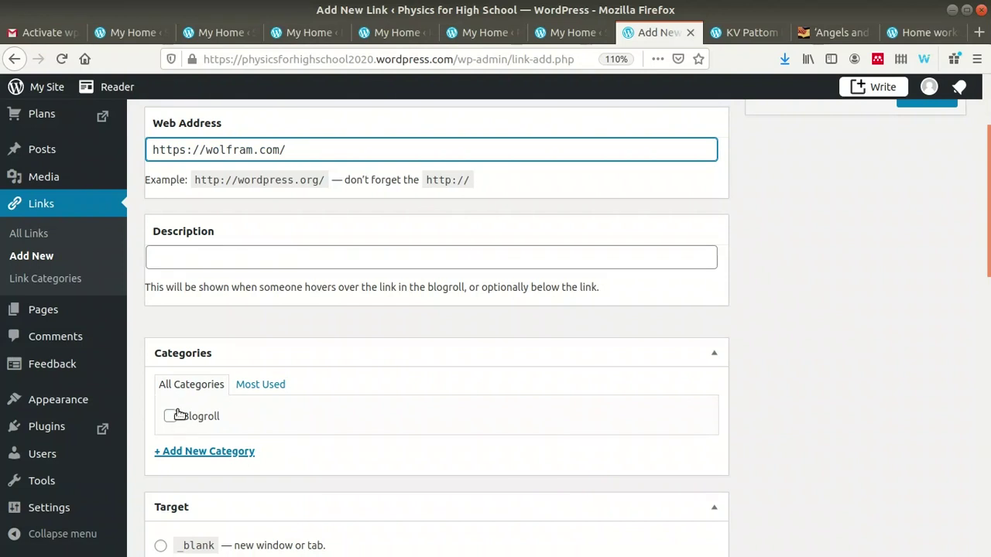
pyautogui.scroll(-1, 205, 428)
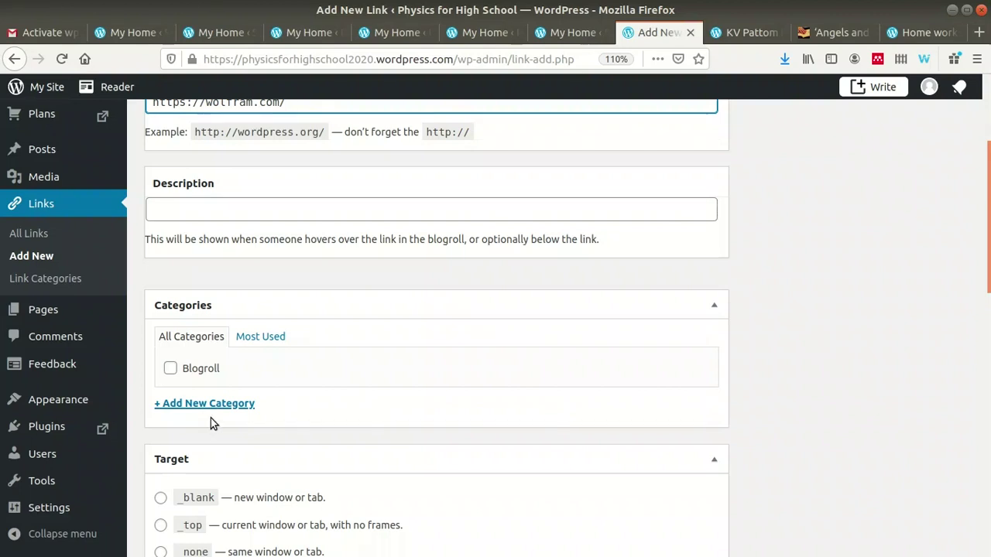
pyautogui.scroll(-1, 217, 403)
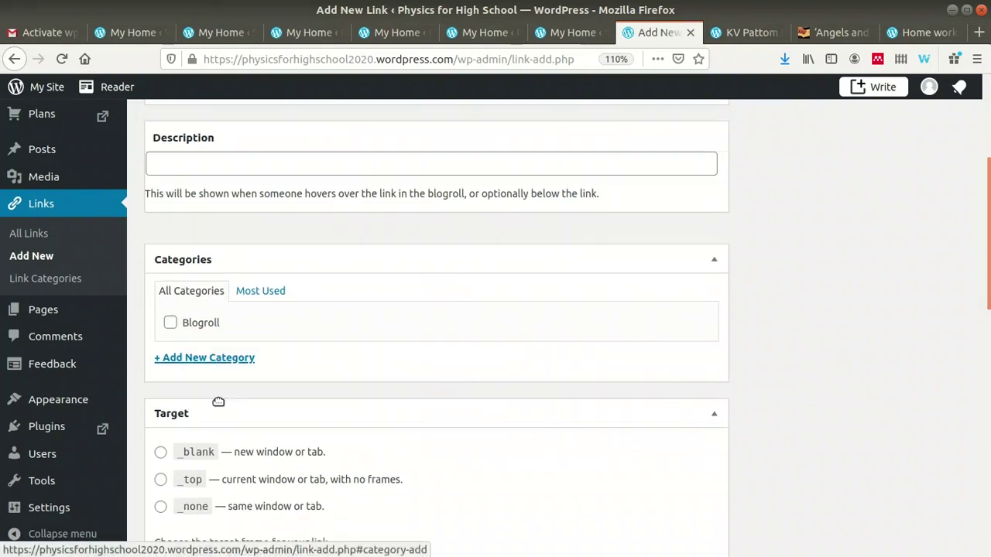
pyautogui.click(253, 361)
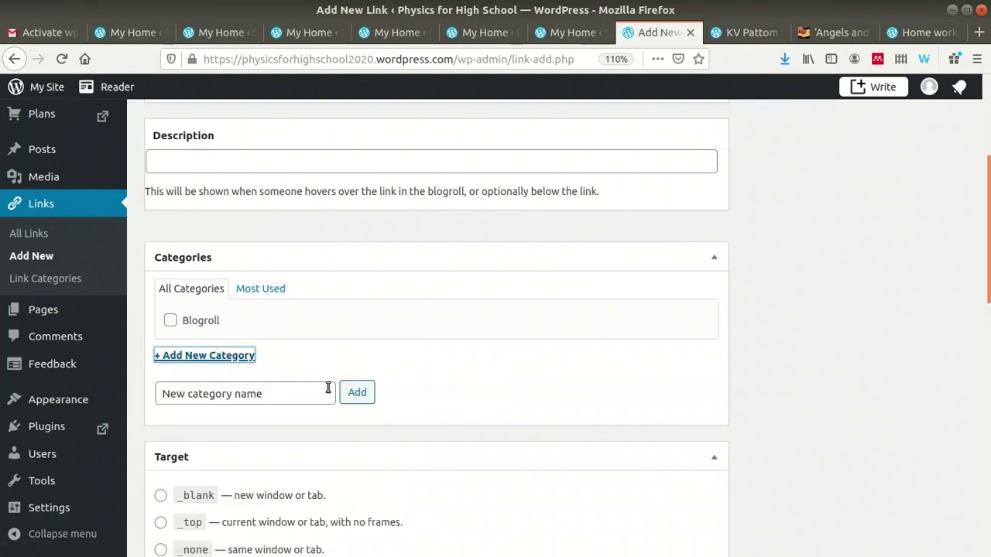
pyautogui.click(300, 392)
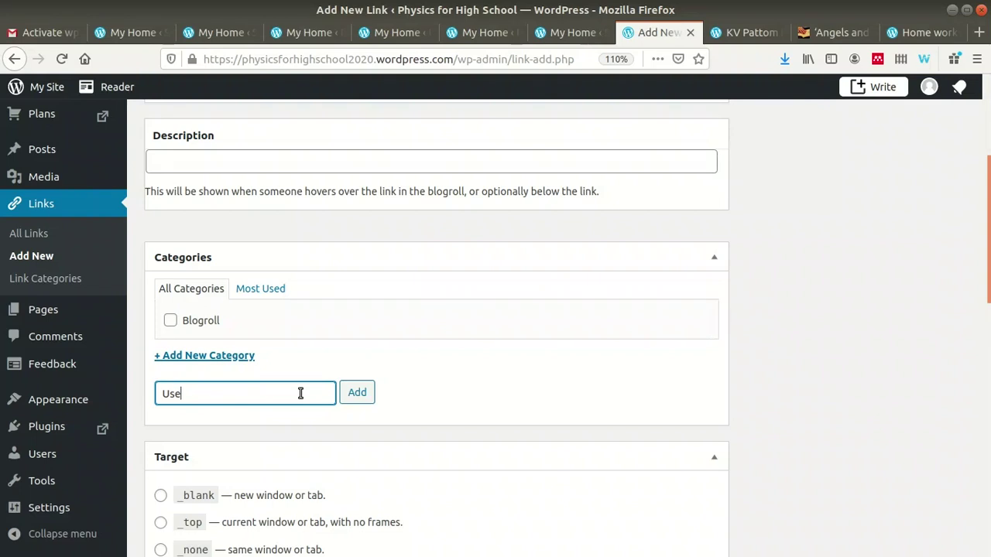
pyautogui.write('Useful Links')
pyautogui.click(362, 398)
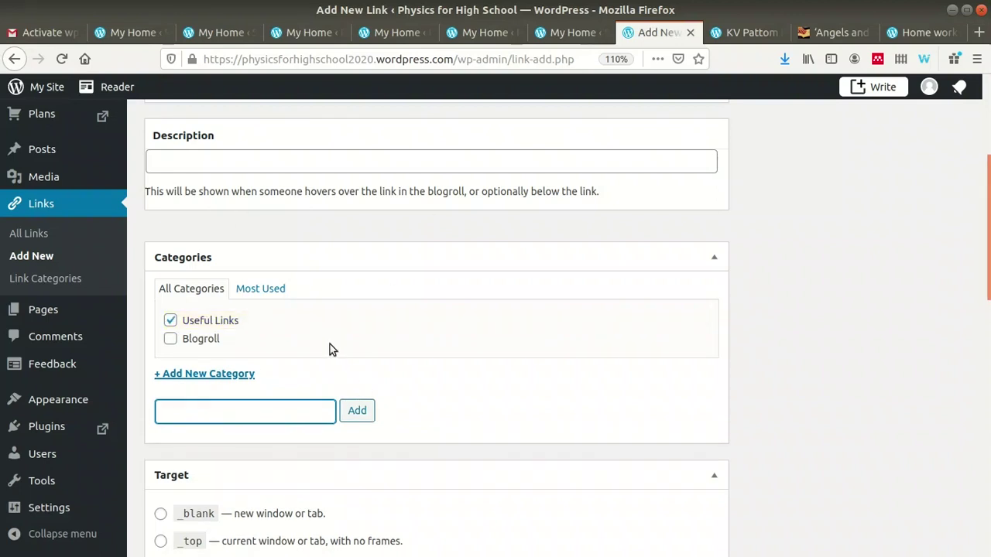
# Start a fresh blank Add New Link form.
pyautogui.scroll(3, 230, 309)
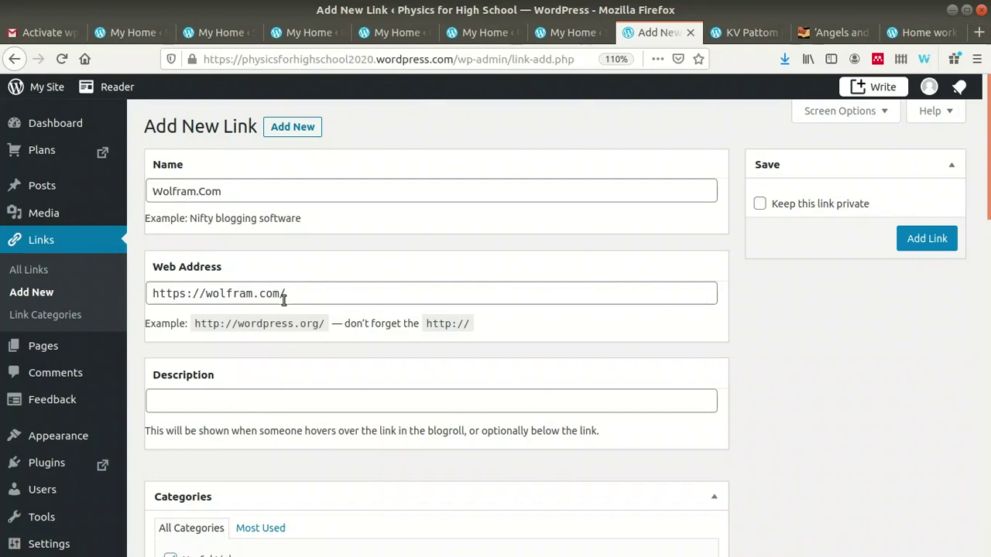
pyautogui.scroll(-4, 288, 343)
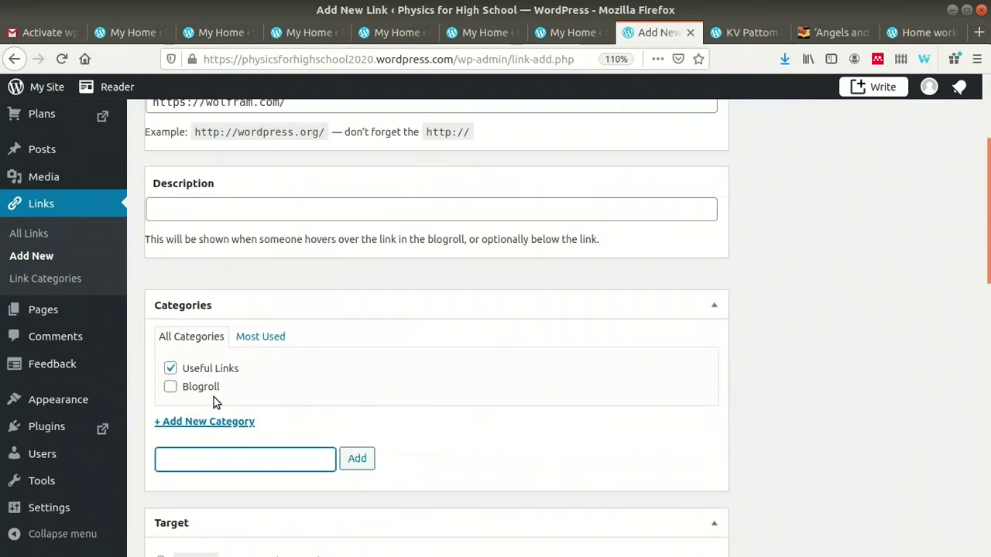
pyautogui.scroll(4, 460, 366)
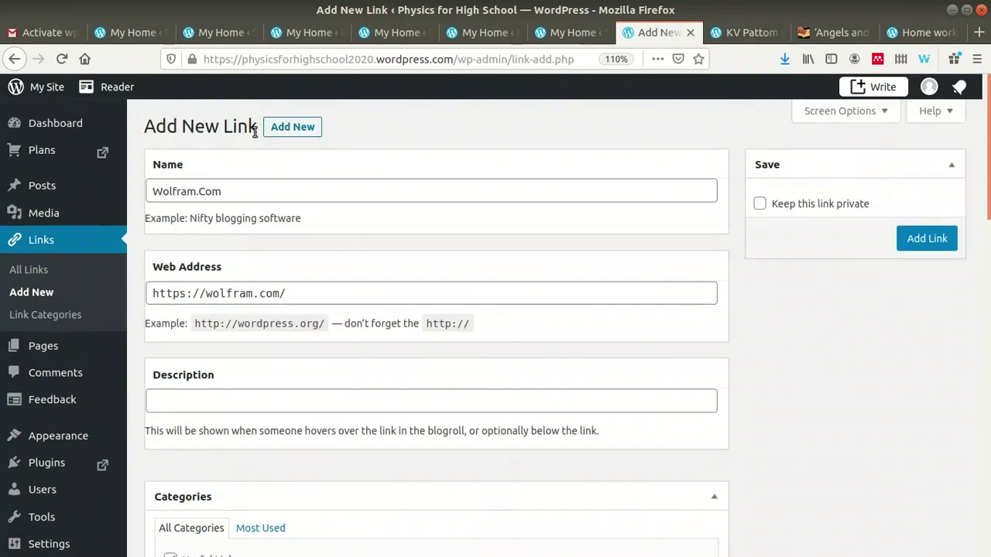
pyautogui.click(288, 126)
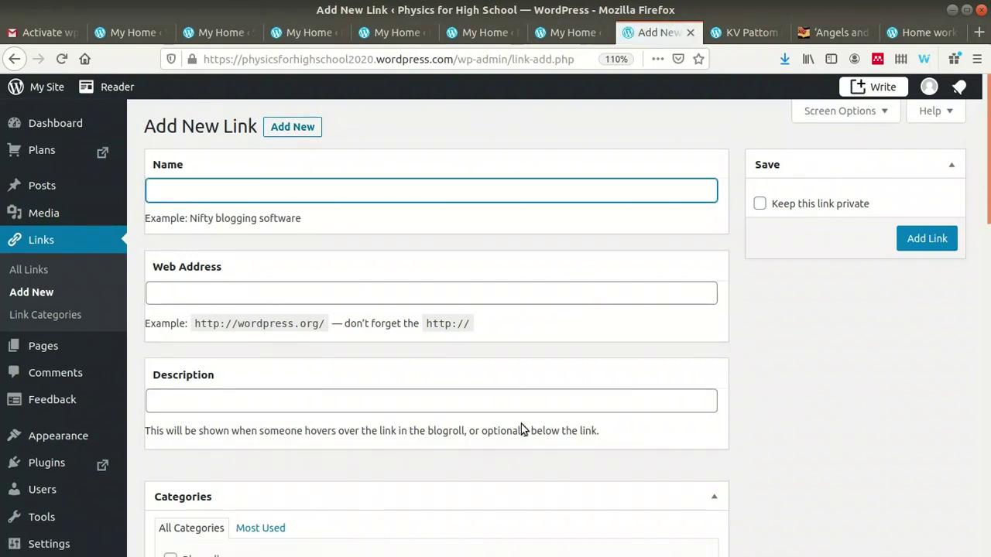
# Copy 'Phys.org' from the Writer document into the new link's Name field.
pyautogui.press('super')
pyautogui.click(579, 430)
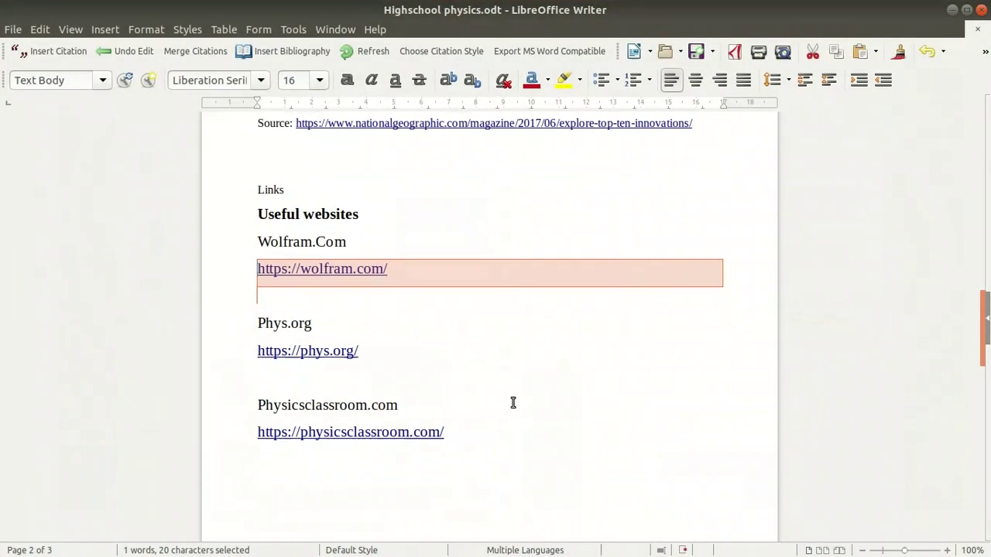
pyautogui.moveTo(313, 248); pyautogui.dragTo(243, 249)
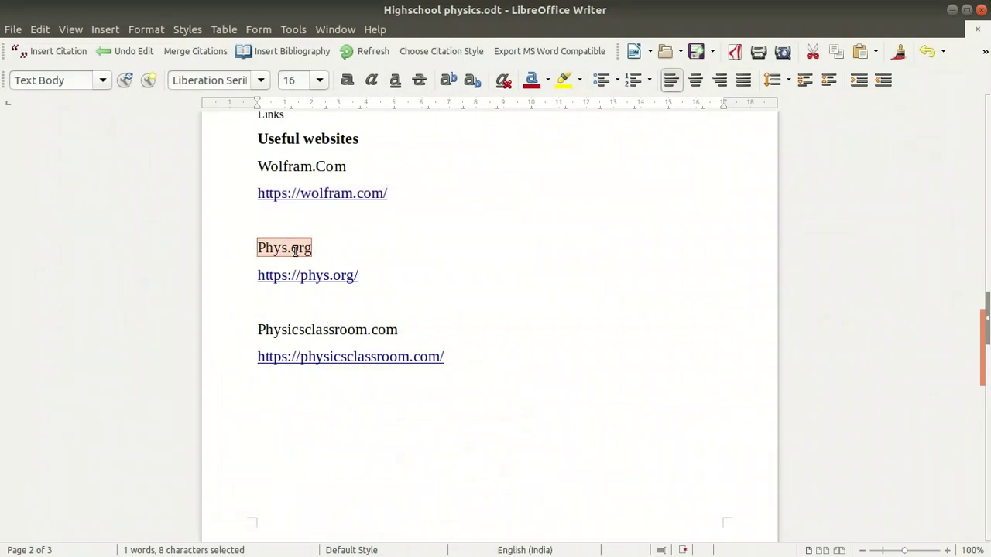
pyautogui.rightClick(295, 250)
pyautogui.click(324, 278)
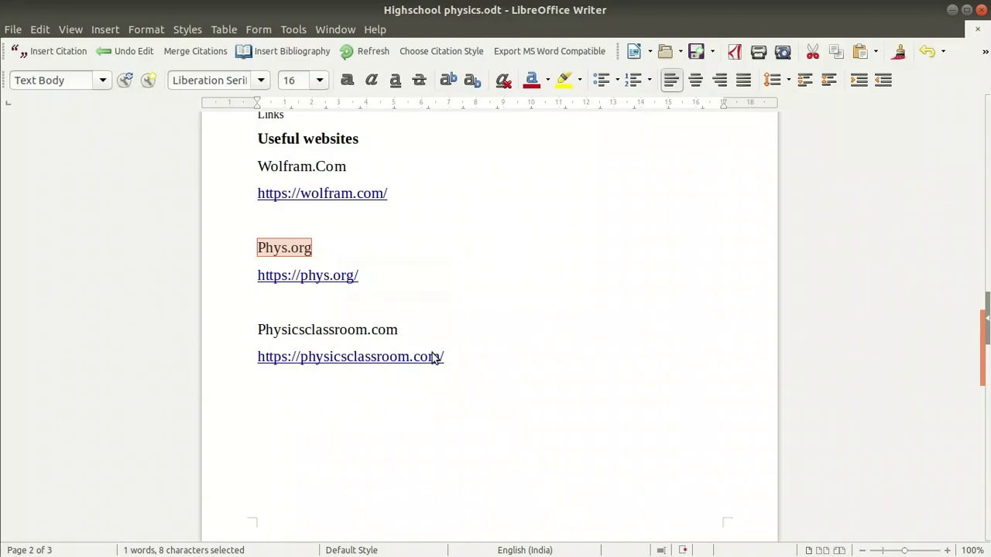
pyautogui.press('super')
pyautogui.click(284, 195)
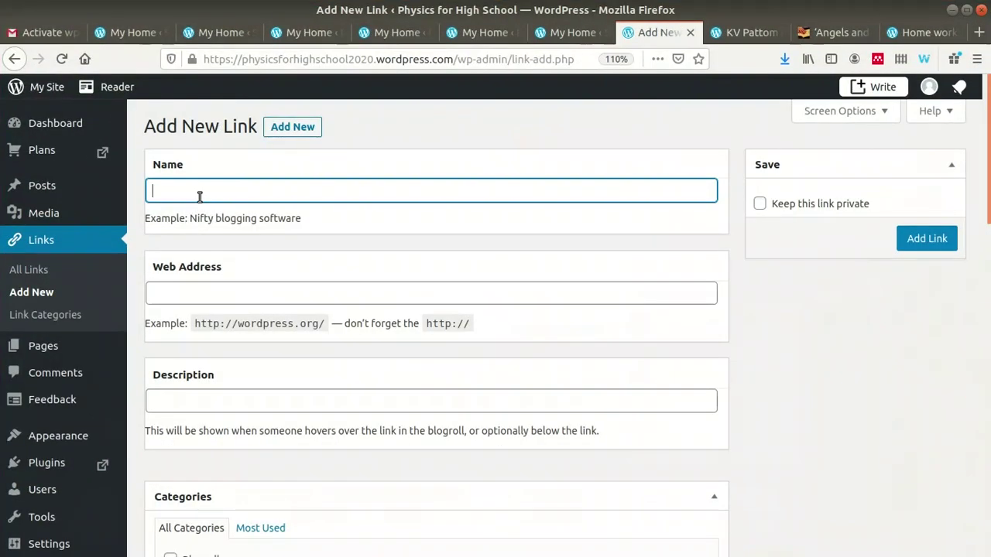
pyautogui.hotkey('ctrl', 'v')
pyautogui.click(195, 294)
pyautogui.press('super')
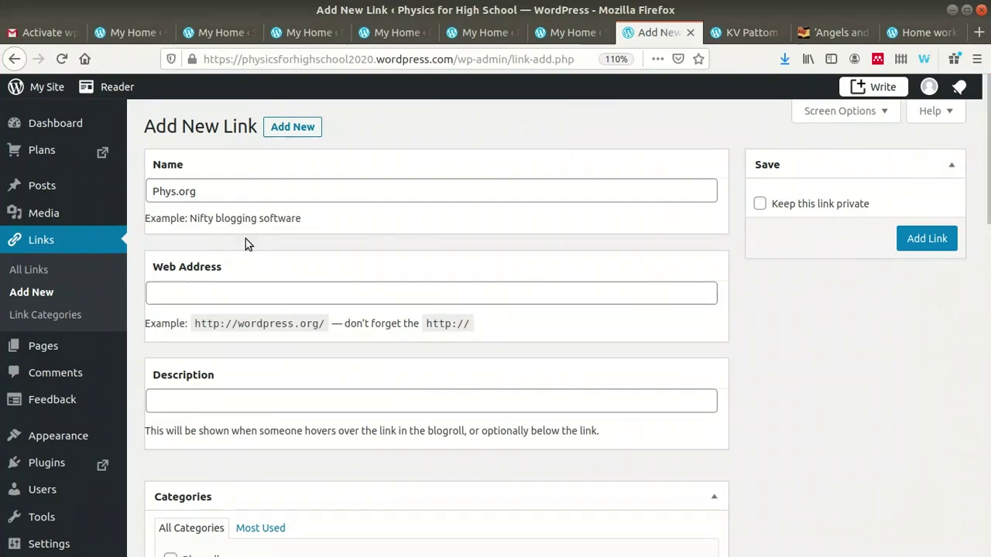
pyautogui.click(637, 411)
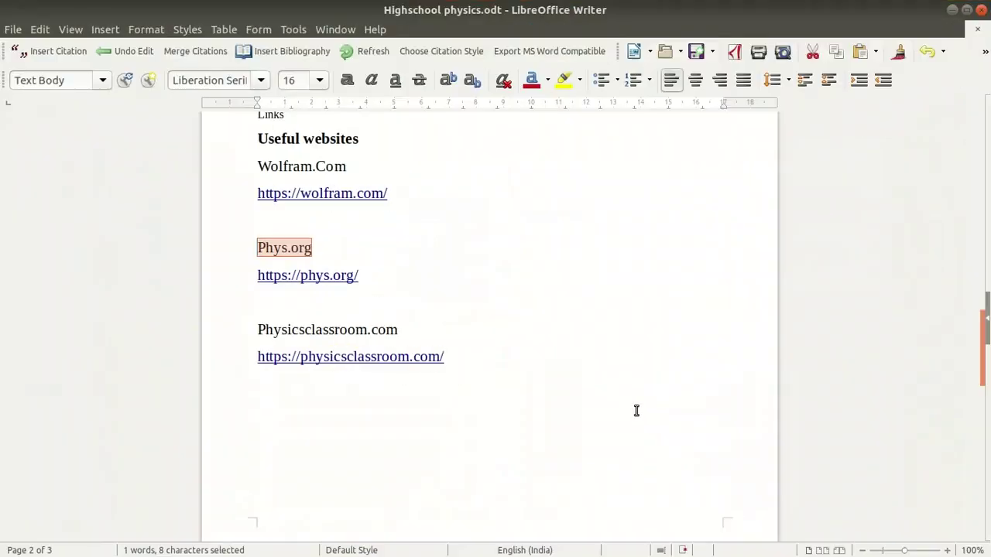
pyautogui.moveTo(359, 276); pyautogui.dragTo(252, 276)
pyautogui.rightClick(269, 276)
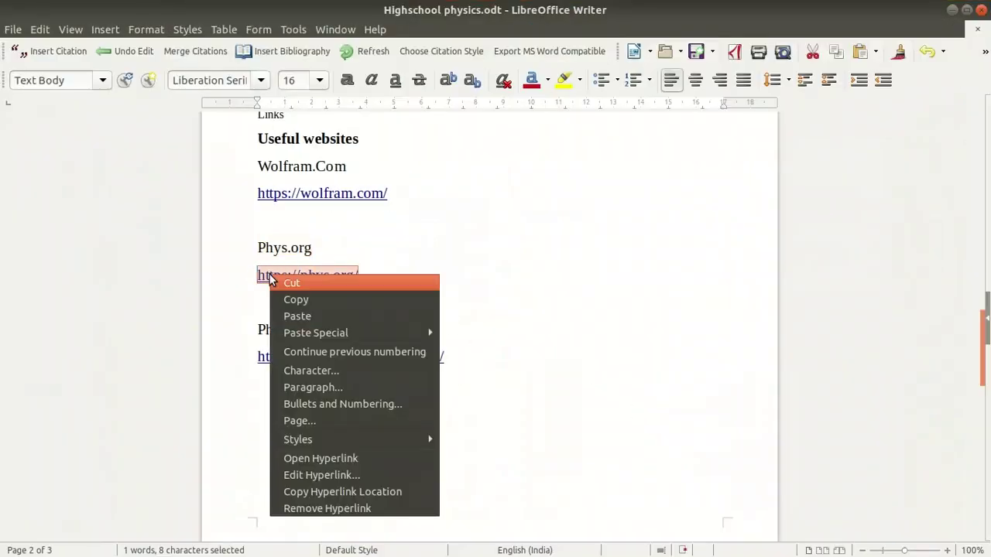
pyautogui.click(288, 300)
pyautogui.press('super')
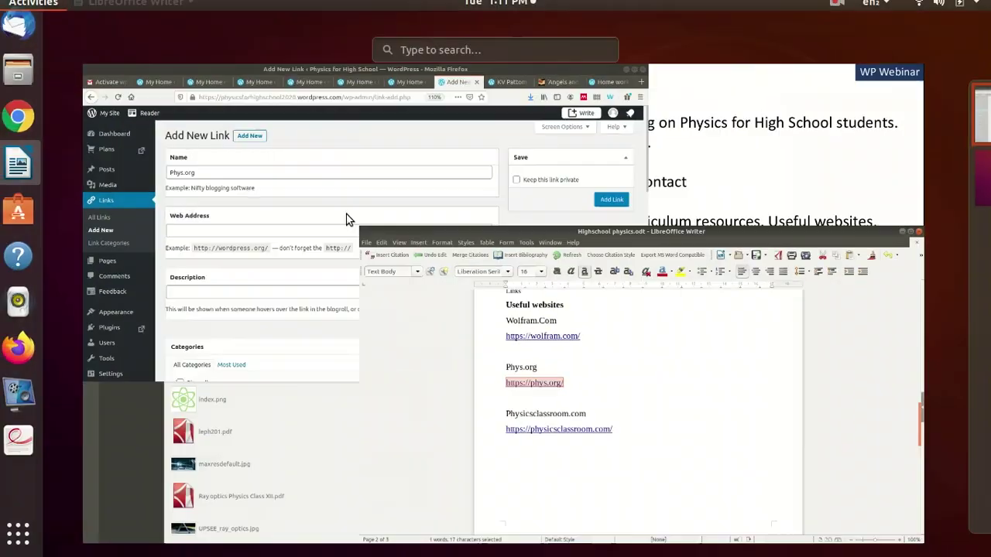
pyautogui.click(286, 236)
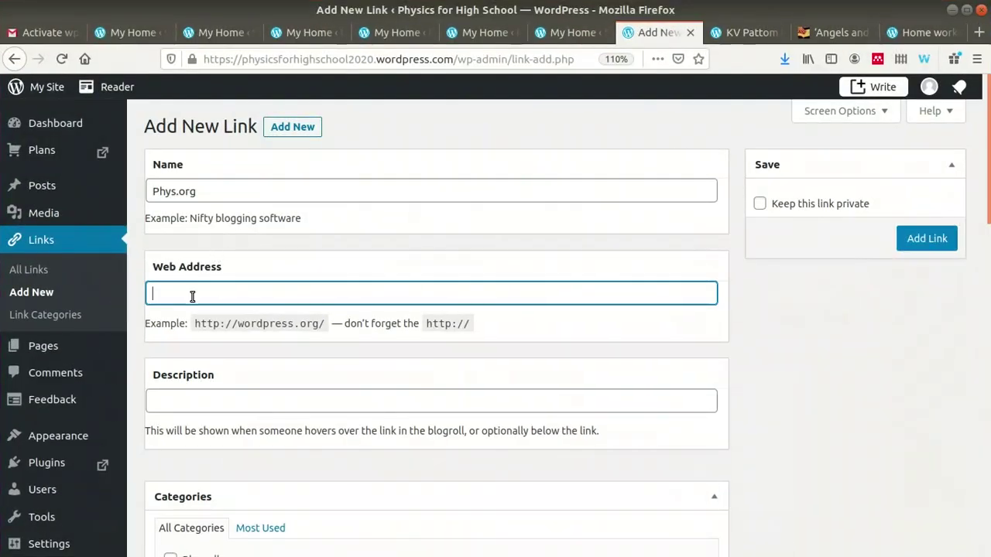
pyautogui.hotkey('ctrl', 'v')
# File the Phys.org link under Useful Links, save it, and enlarge the page view.
pyautogui.scroll(-3, 243, 422)
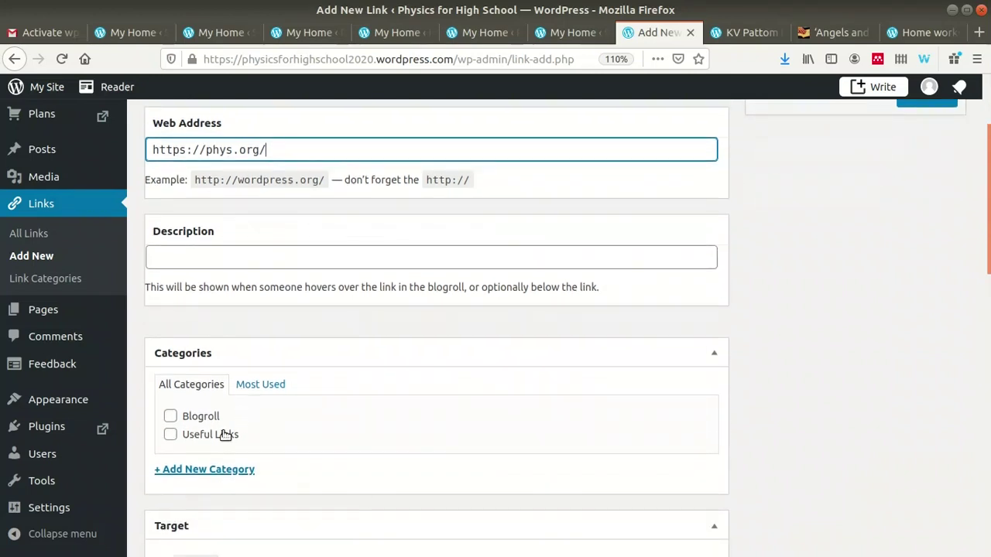
pyautogui.click(170, 435)
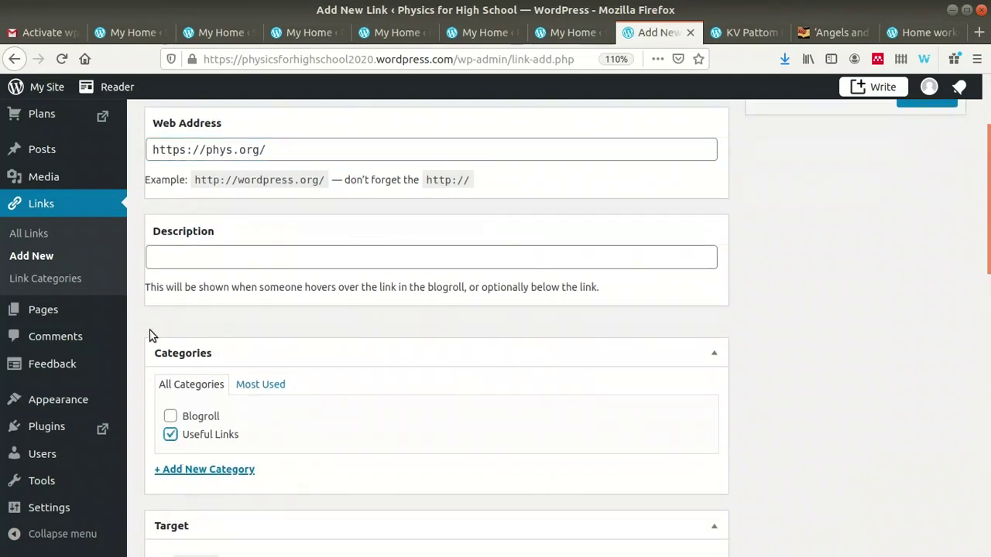
pyautogui.scroll(-3, 263, 445)
pyautogui.scroll(3, 286, 437)
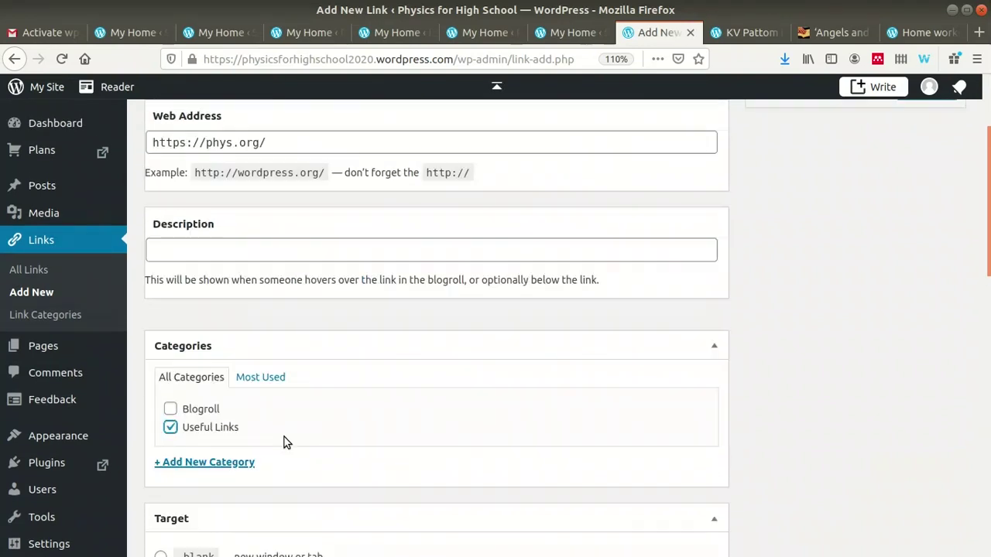
pyautogui.scroll(3, 286, 442)
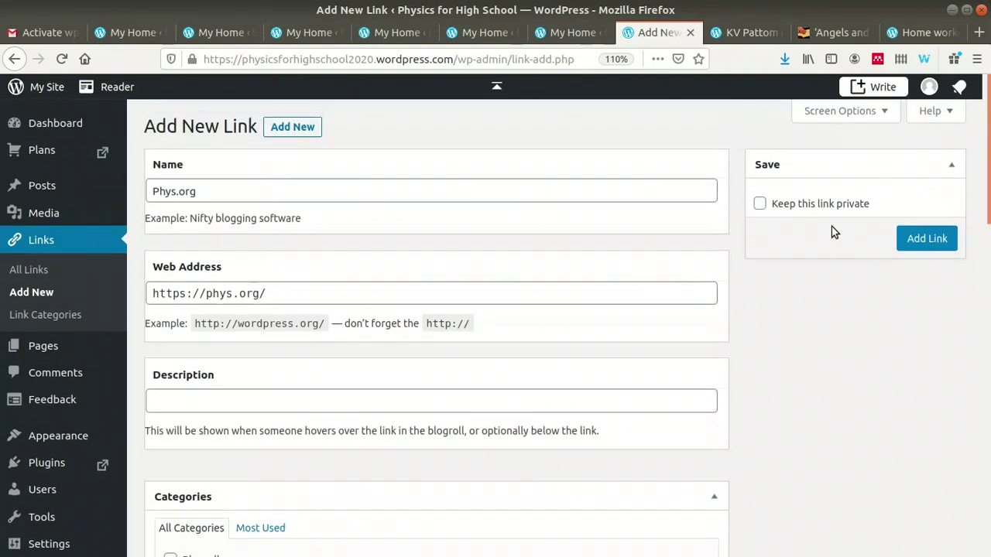
pyautogui.click(927, 239)
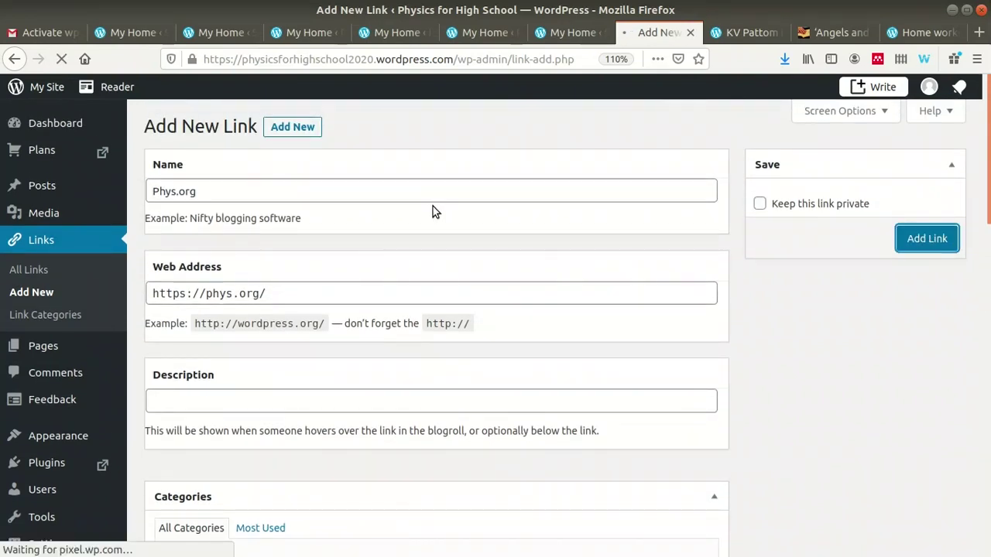
pyautogui.scroll(-5, 248, 435)
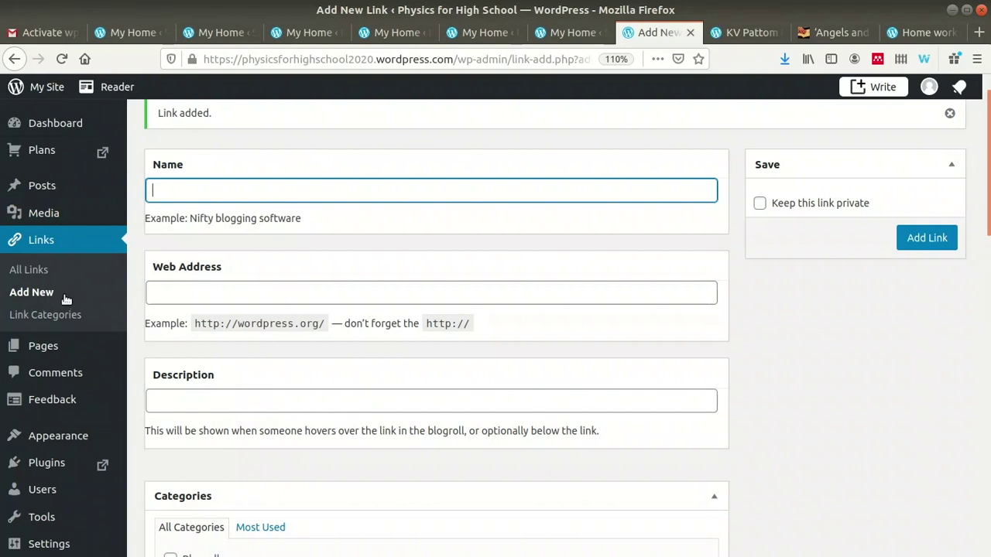
pyautogui.scroll(-2, 81, 320)
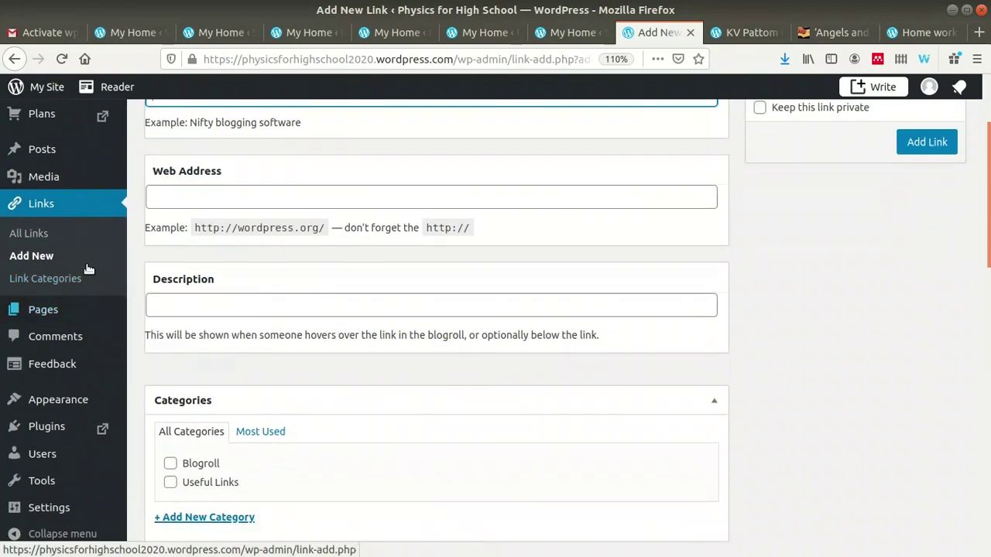
pyautogui.moveTo(69, 309)
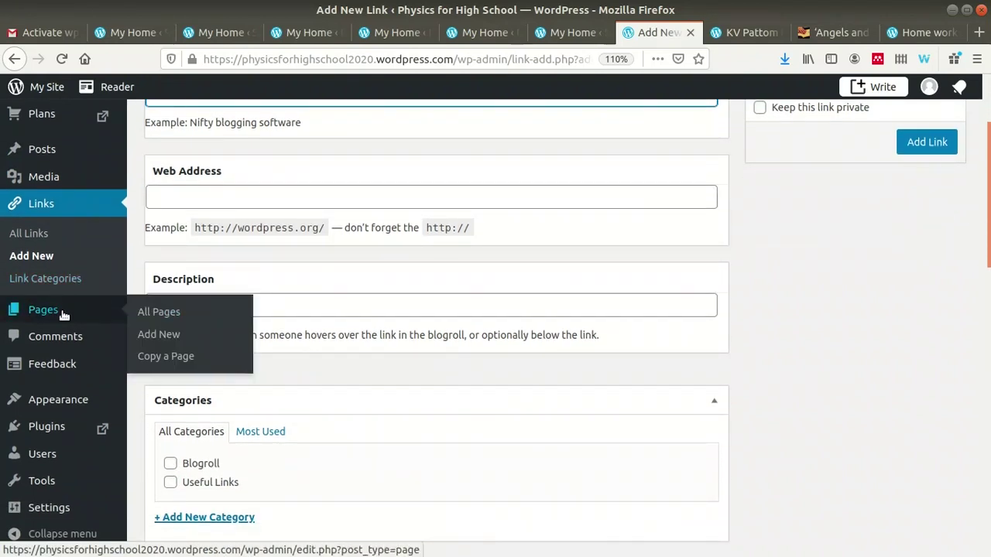
pyautogui.hotkey('ctrl', '+')
pyautogui.hotkey('ctrl', '+')
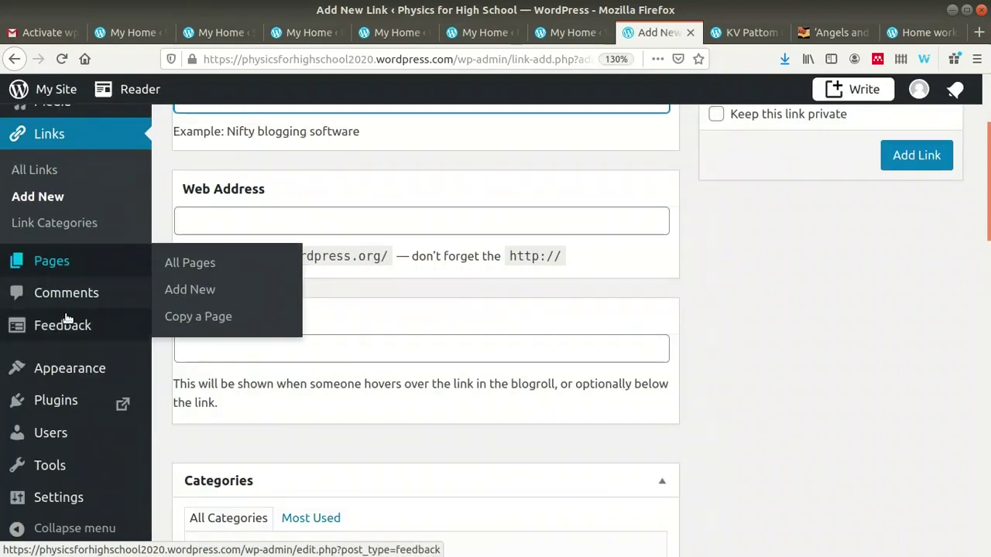
# Open All Pages to review the About, Blog, Contact and Home pages.
pyautogui.click(194, 263)
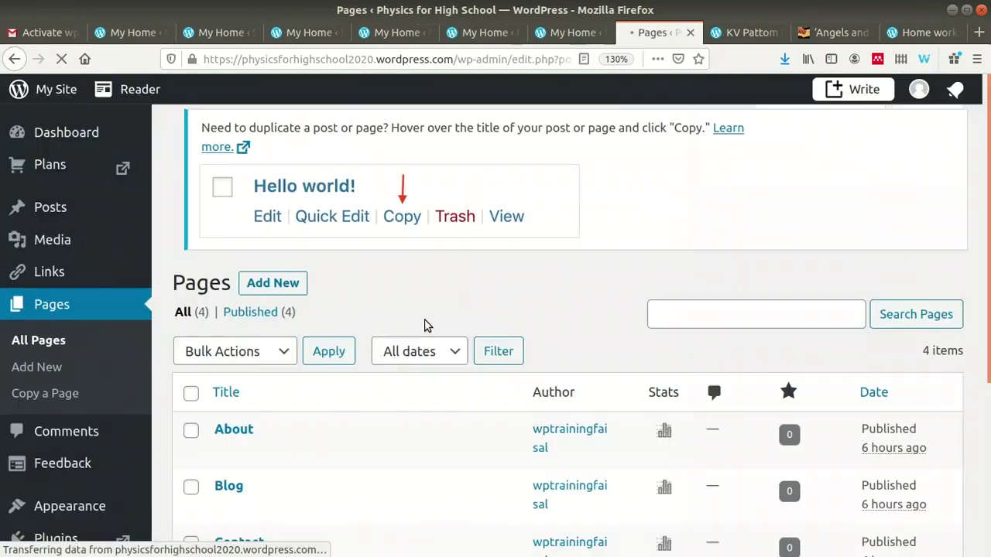
pyautogui.scroll(-2, 460, 425)
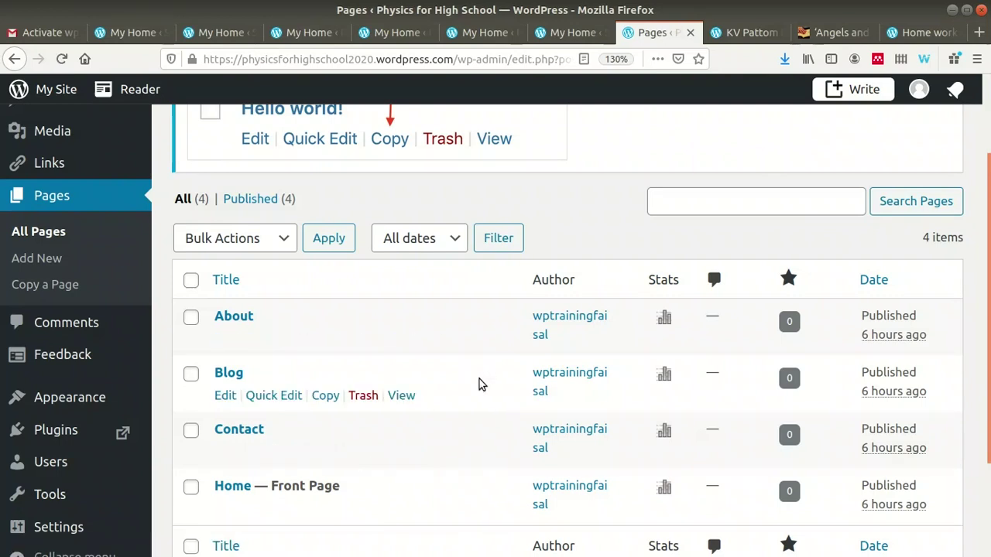
pyautogui.scroll(-1, 278, 377)
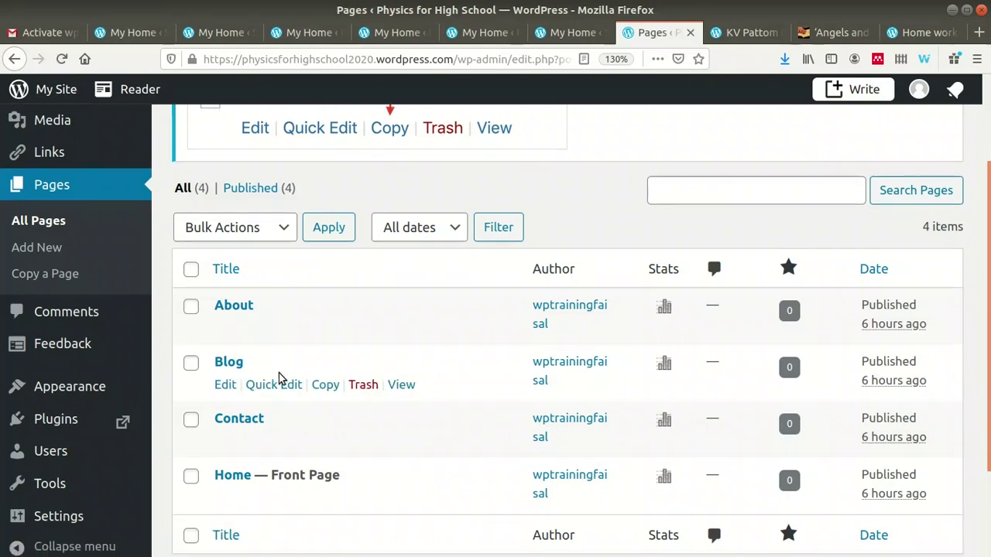
pyautogui.scroll(-1, 279, 377)
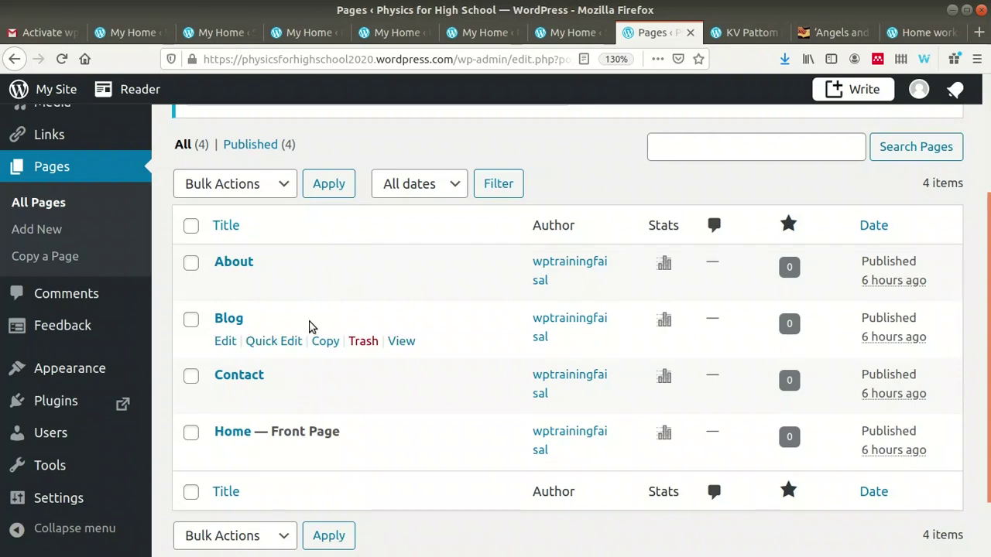
pyautogui.scroll(1, 308, 326)
pyautogui.scroll(-2, 308, 326)
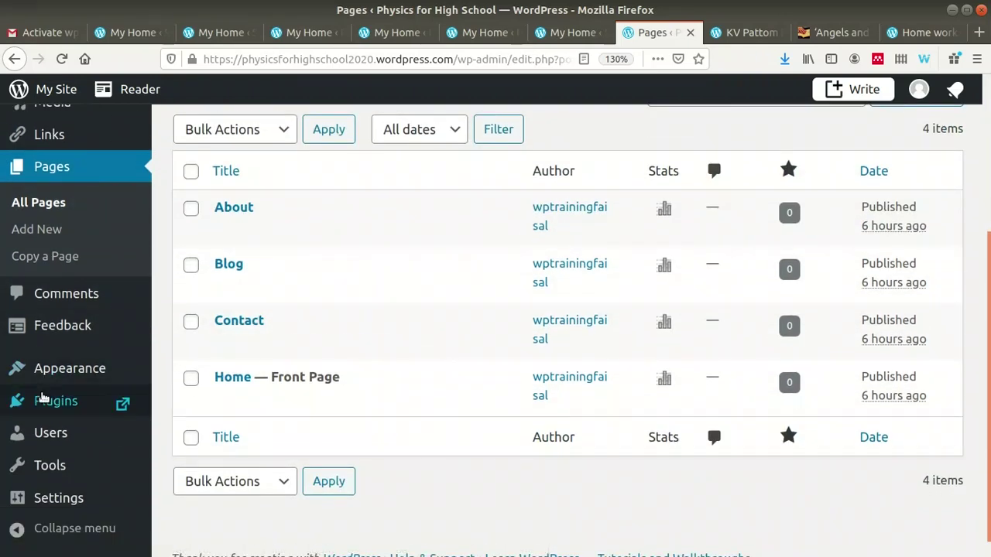
pyautogui.moveTo(72, 380)
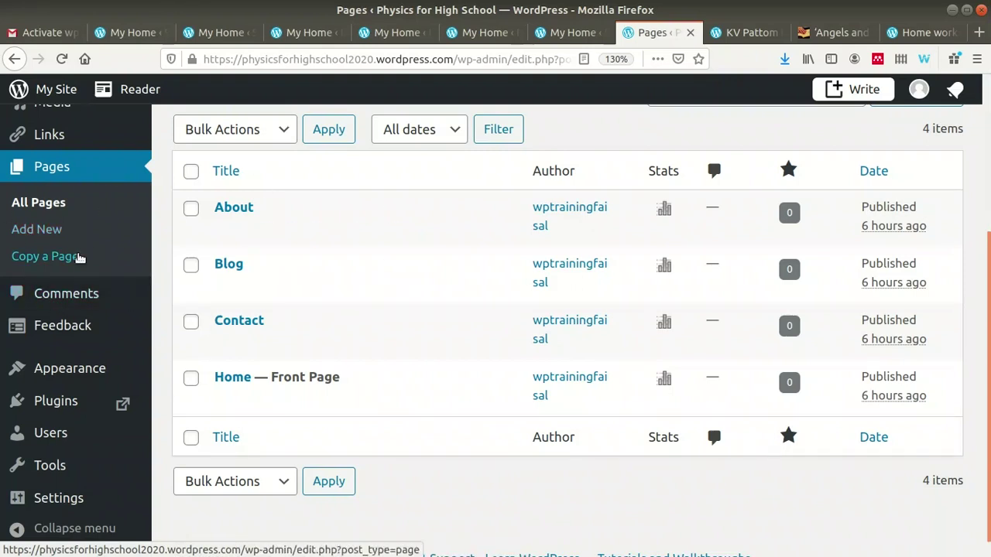
pyautogui.scroll(-1, 75, 236)
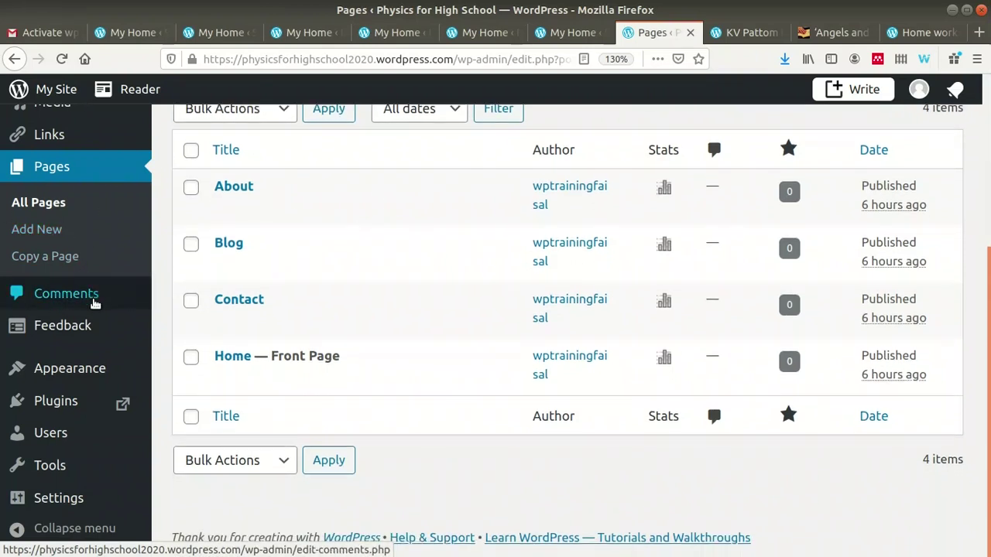
# Open Comments, which shows zero comments in every status.
pyautogui.click(98, 294)
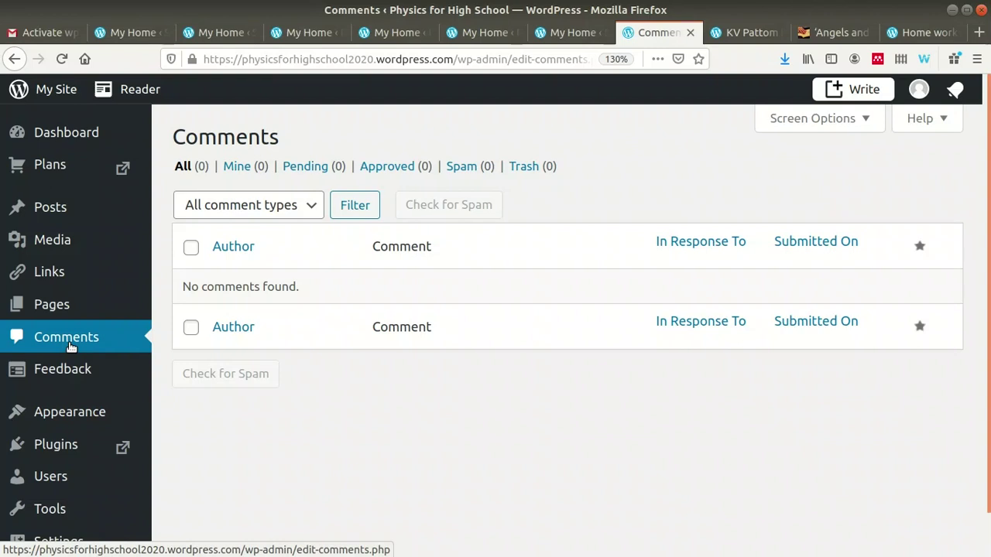
pyautogui.scroll(-1, 69, 347)
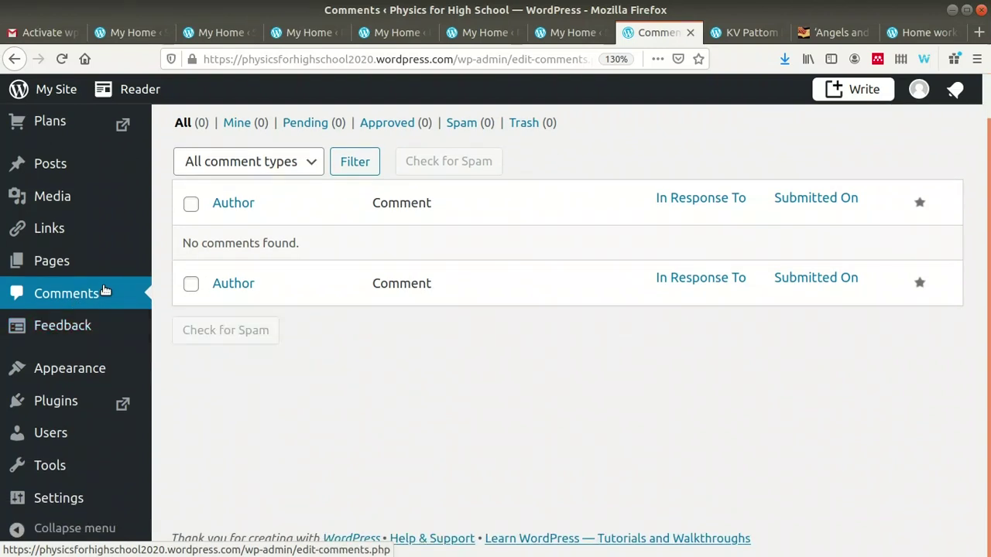
pyautogui.moveTo(106, 365)
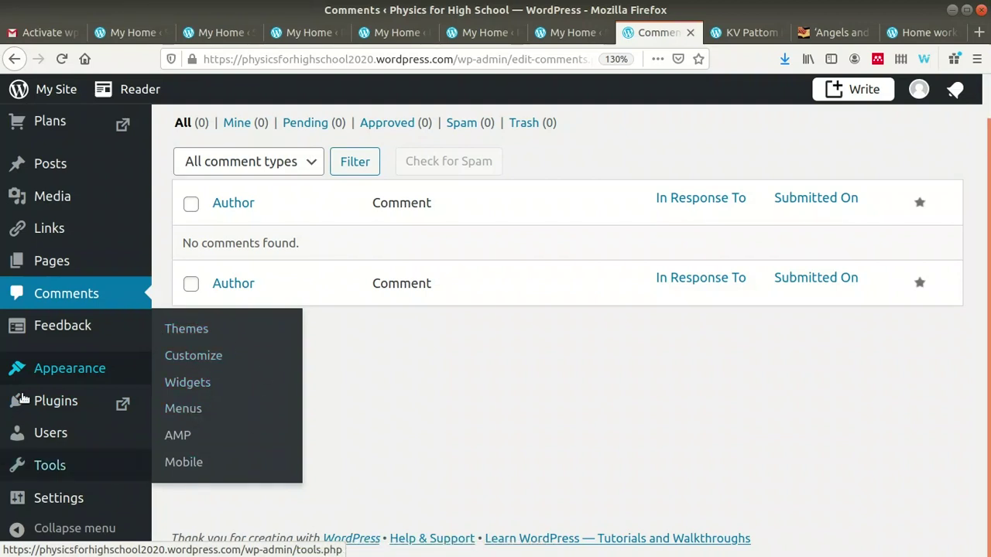
pyautogui.moveTo(124, 472)
pyautogui.moveTo(100, 435)
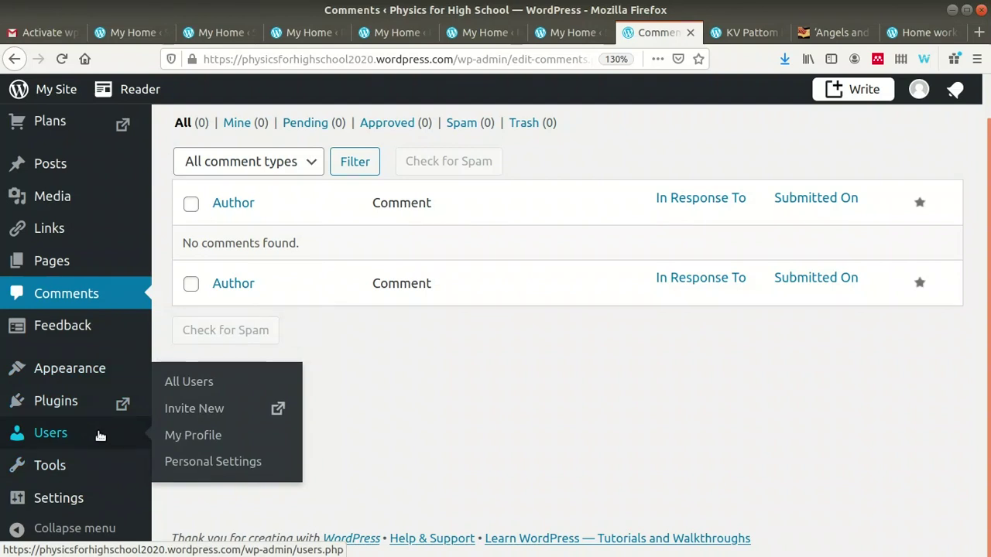
# Open the Users list with its single Administrator, then go to Invite New.
pyautogui.click(195, 382)
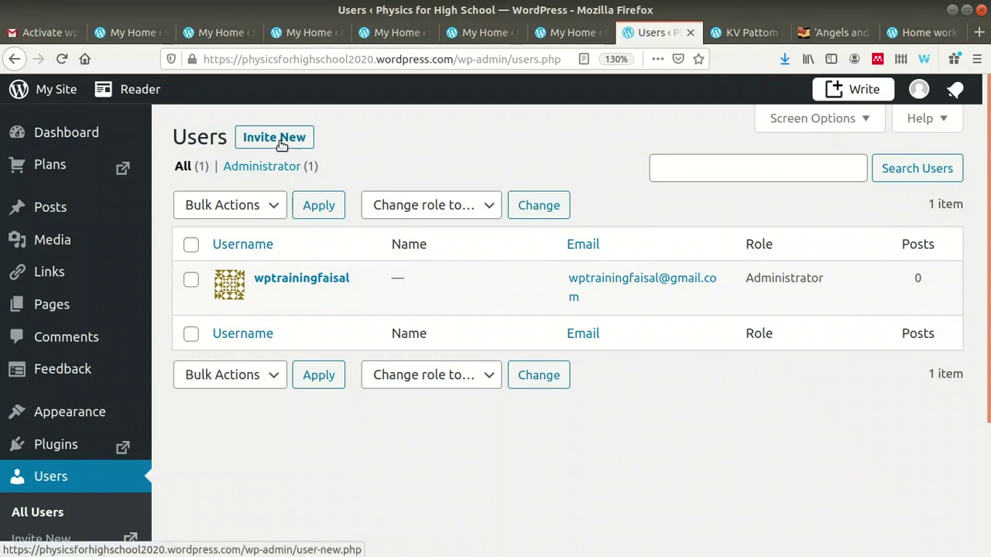
pyautogui.click(281, 145)
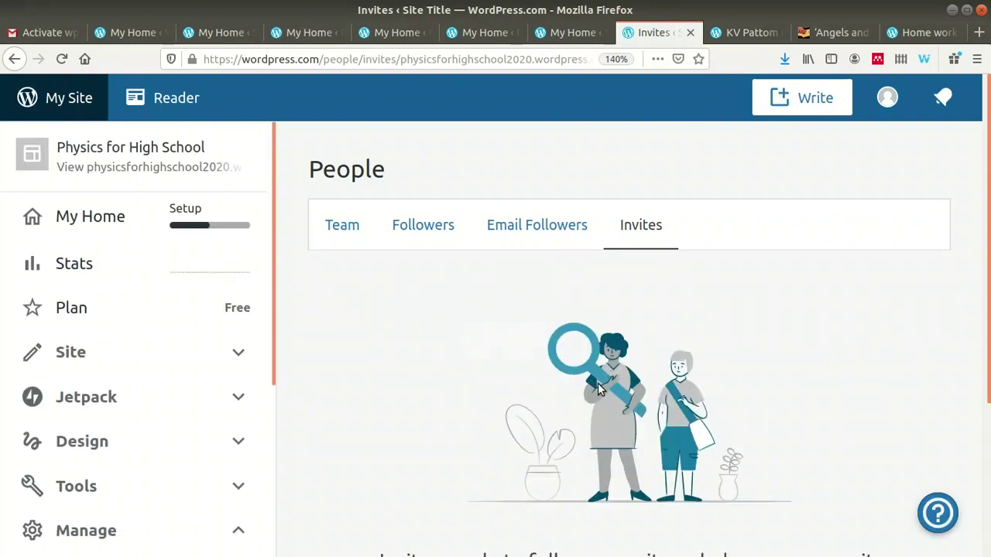
# Start a people invitation and give the invitee the Contributor role.
pyautogui.scroll(-3, 598, 384)
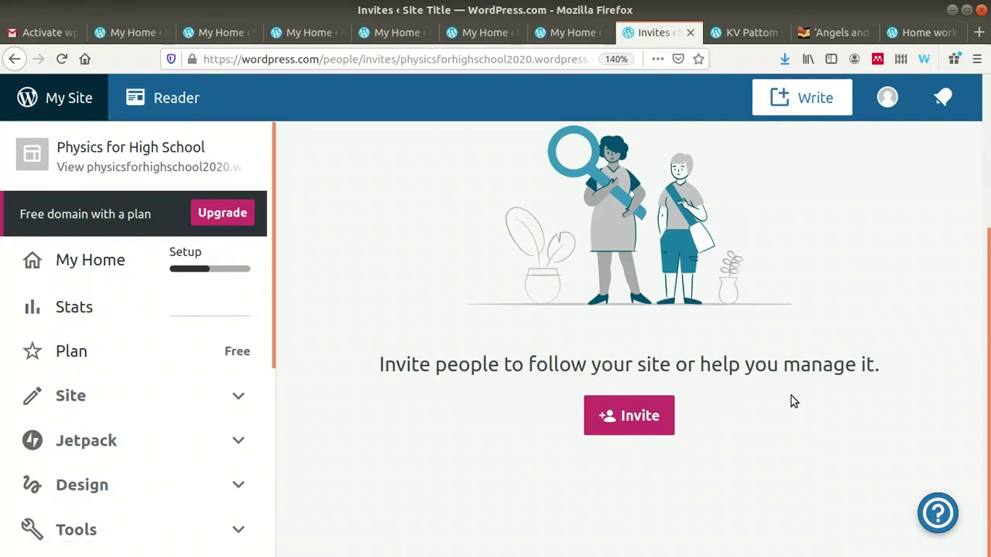
pyautogui.click(637, 422)
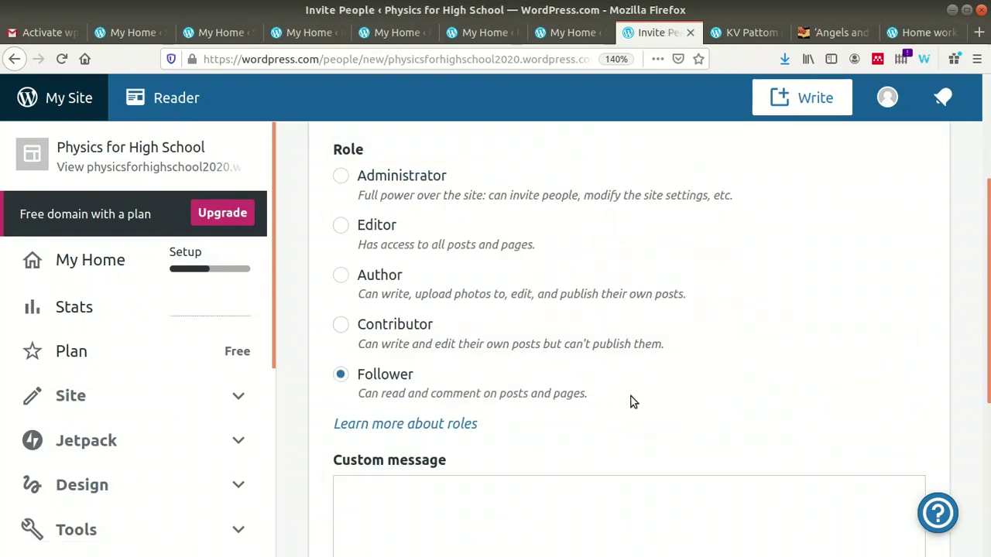
pyautogui.scroll(3, 519, 413)
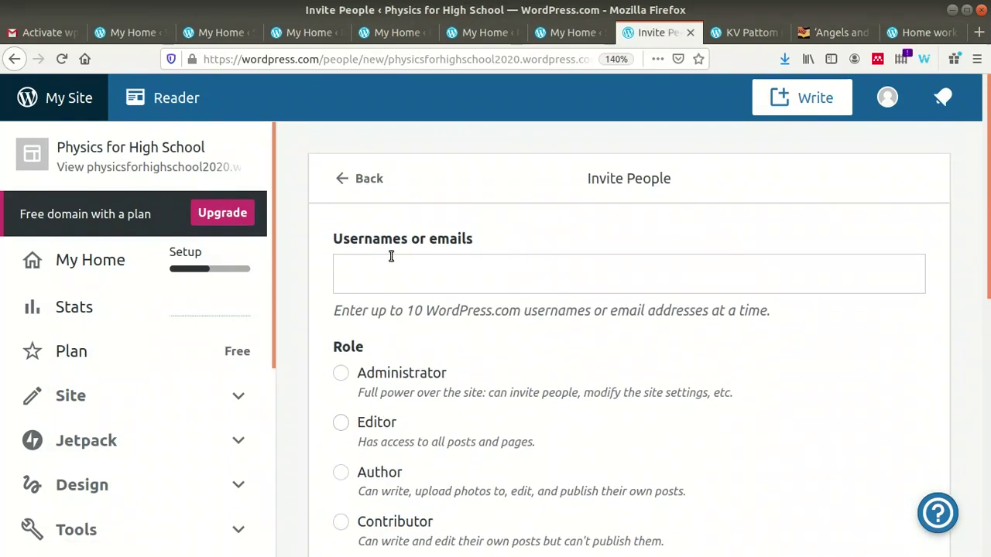
pyautogui.scroll(-1, 403, 267)
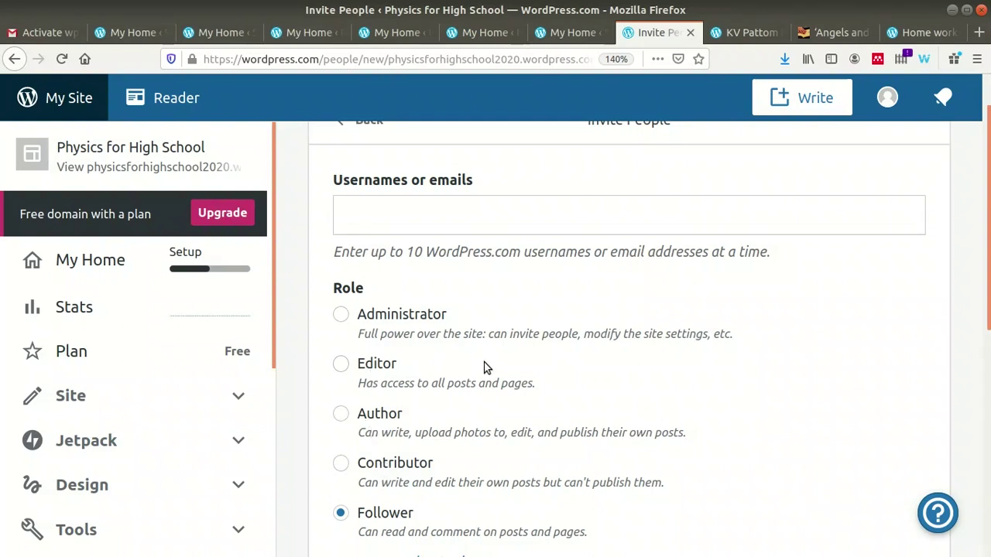
pyautogui.click(424, 220)
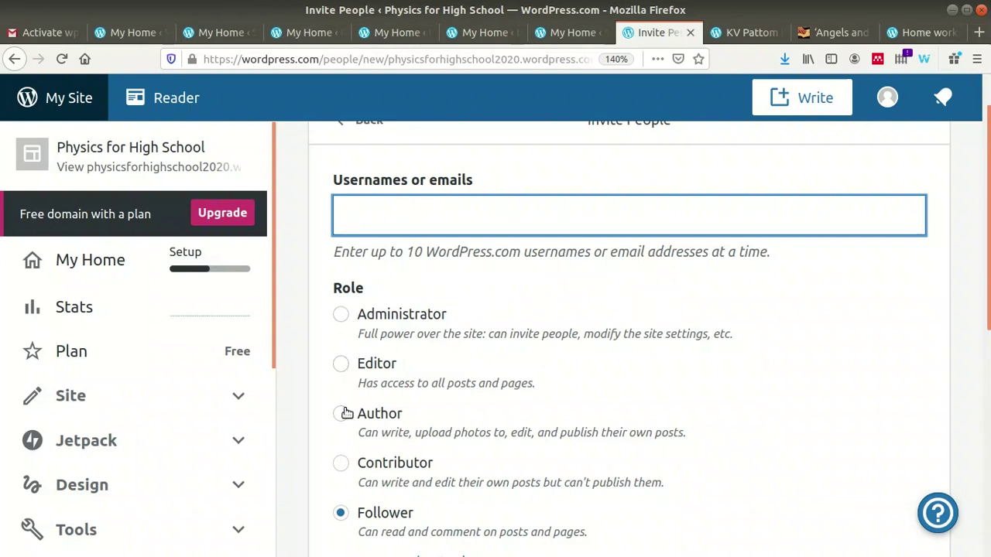
pyautogui.click(342, 464)
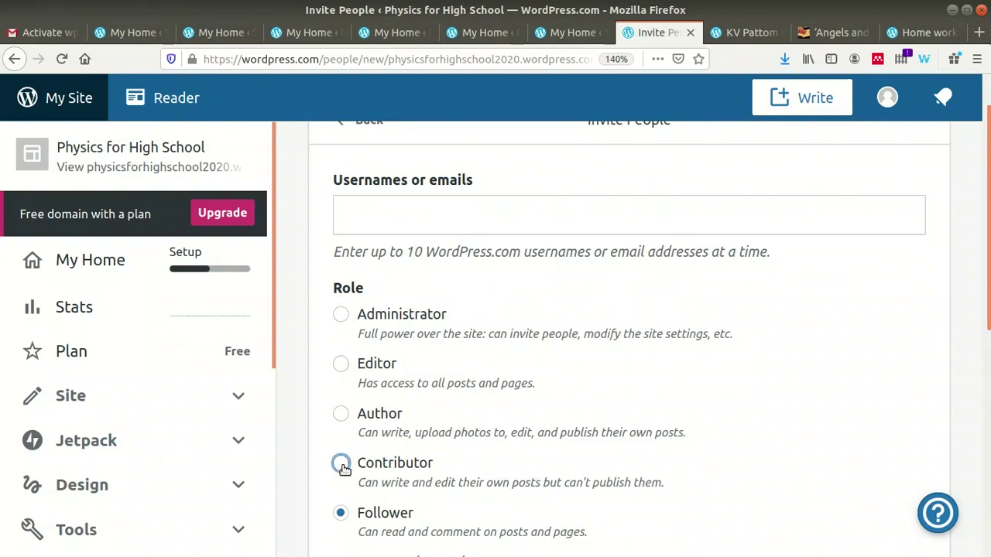
pyautogui.scroll(-5, 624, 418)
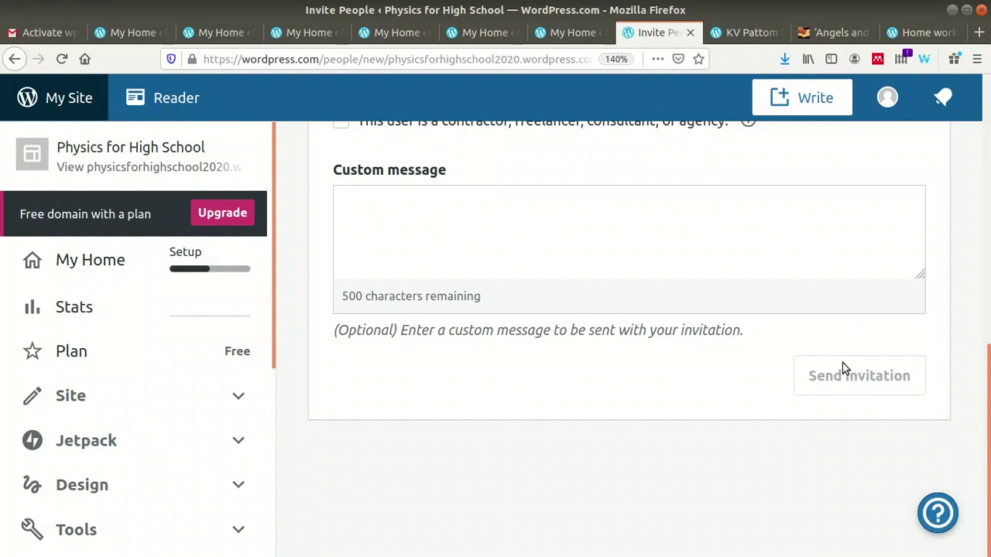
pyautogui.scroll(4, 470, 309)
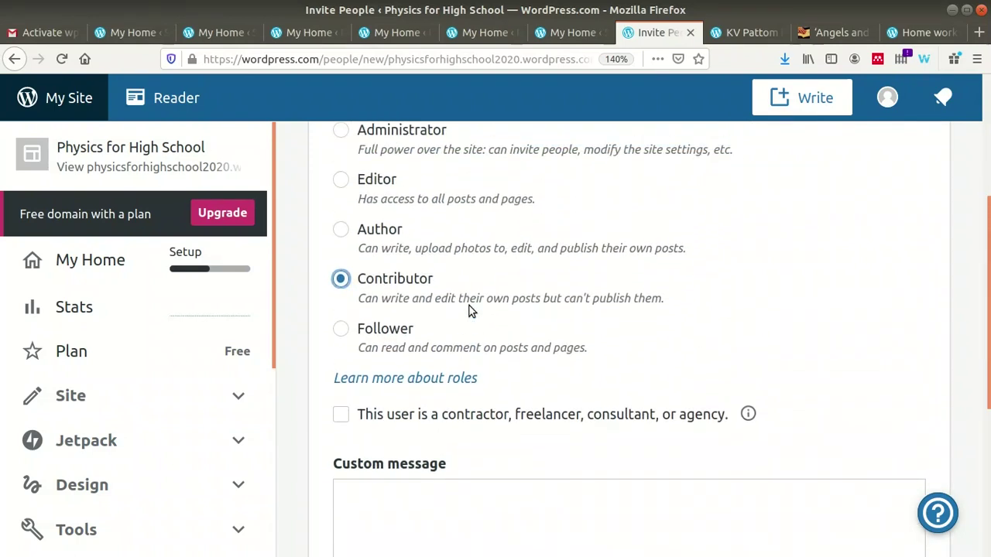
pyautogui.scroll(1, 470, 310)
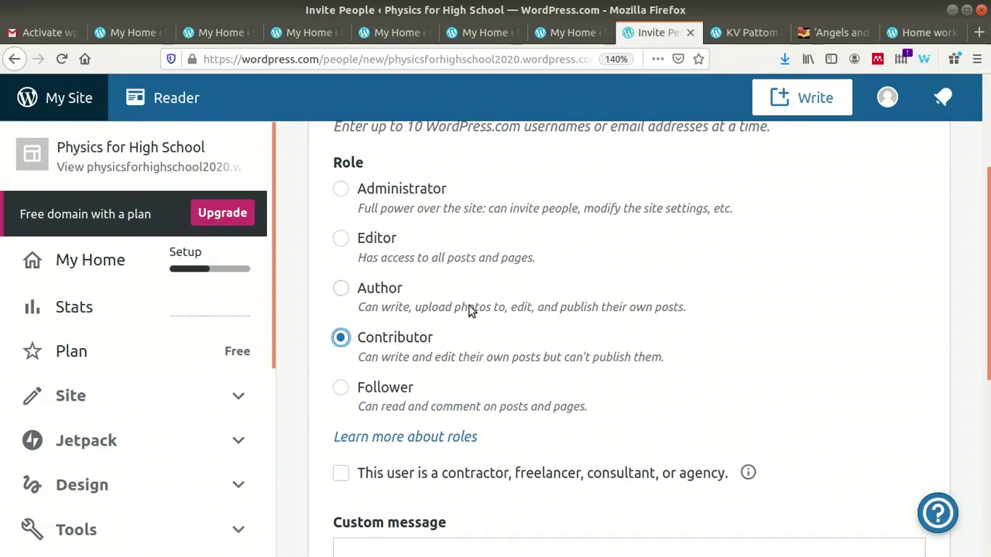
pyautogui.scroll(3, 469, 309)
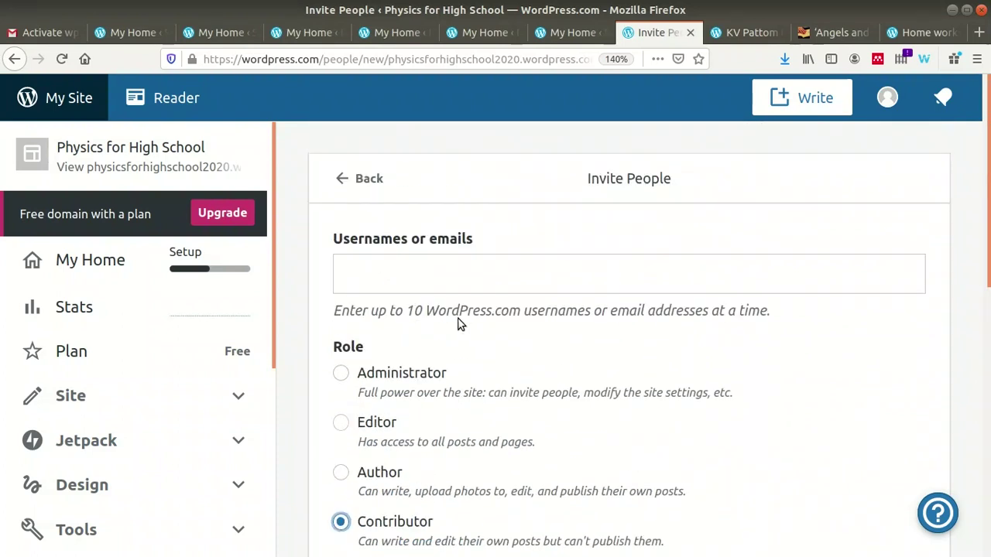
pyautogui.scroll(-1, 454, 328)
pyautogui.scroll(-5, 115, 392)
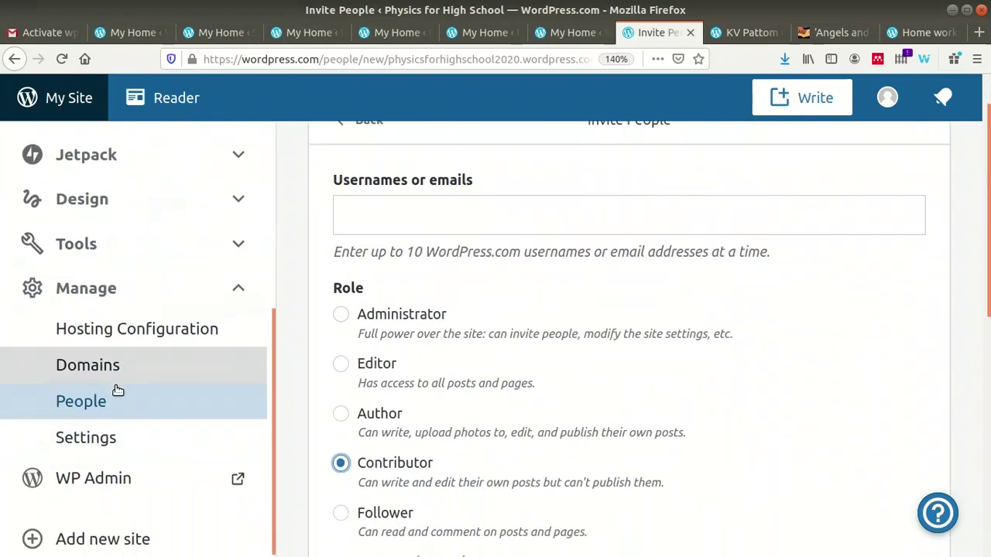
# Open the site's WP Admin dashboard in a new tab.
pyautogui.click(15, 59)
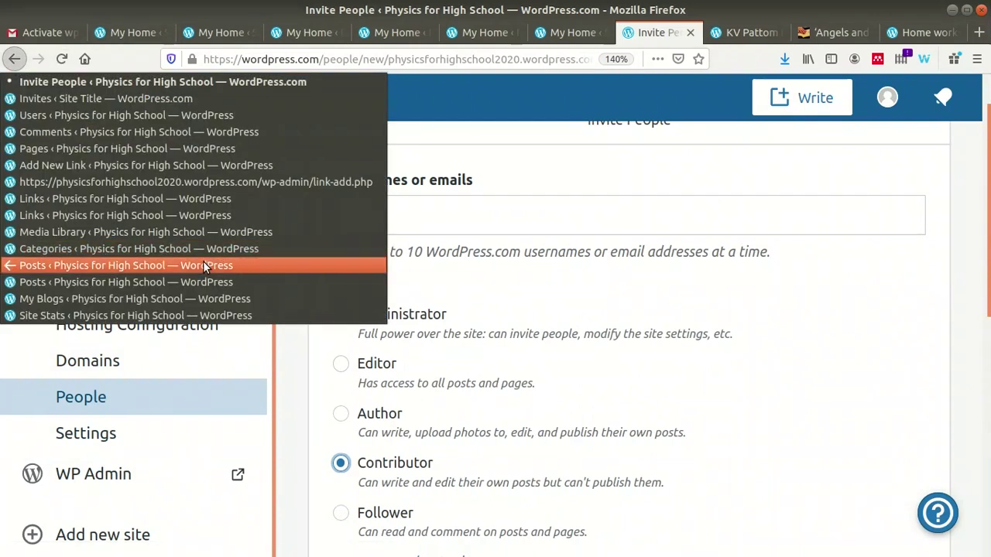
pyautogui.click(242, 476)
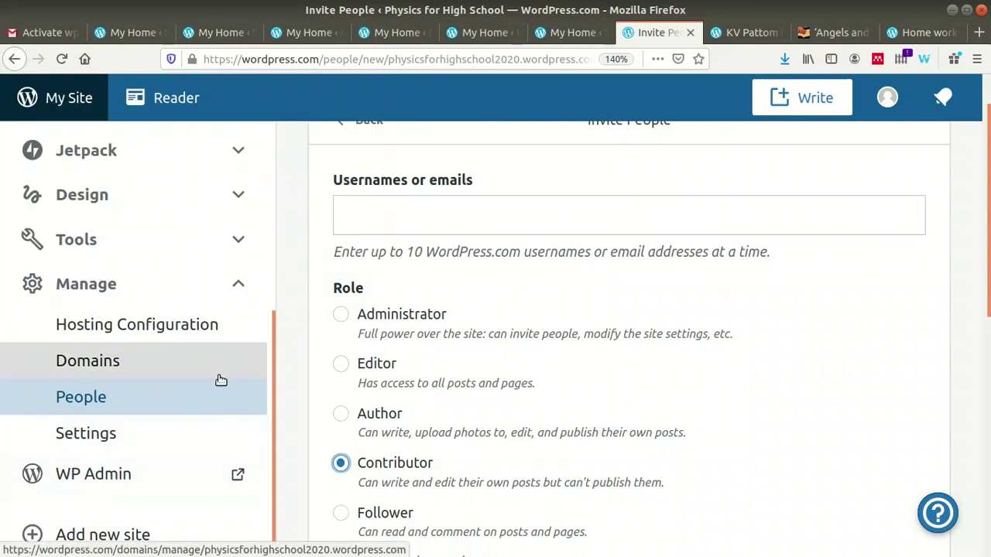
pyautogui.scroll(-2, 222, 380)
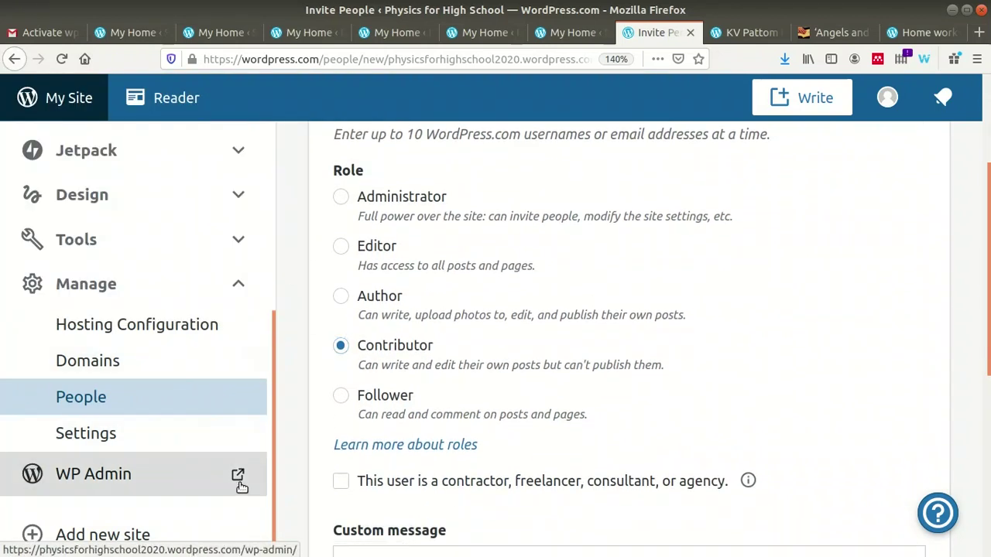
pyautogui.click(237, 476)
# Open Tools > Available Tools and scroll down to the Website Verification Services fields.
pyautogui.scroll(-6, 328, 232)
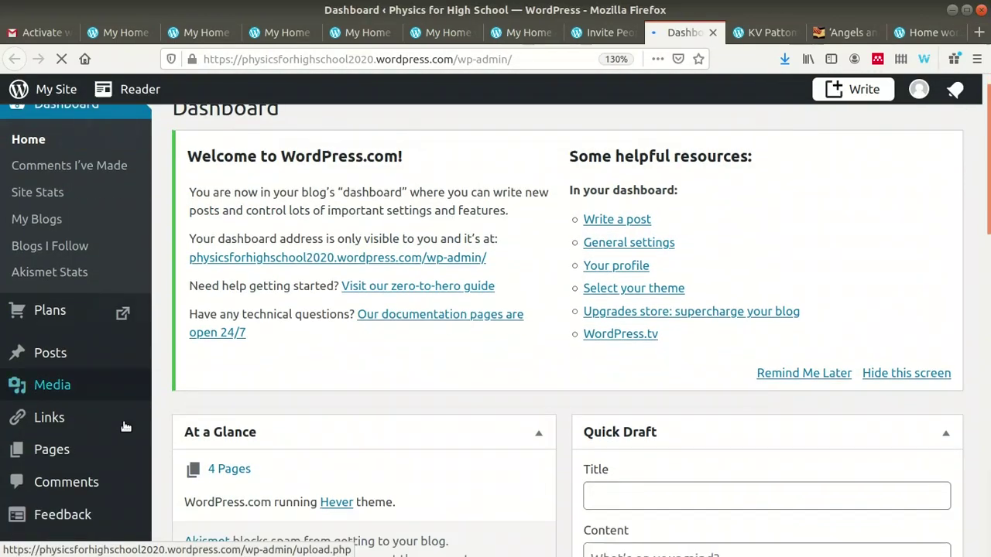
pyautogui.moveTo(127, 426)
pyautogui.scroll(-5, 127, 426)
pyautogui.moveTo(93, 468)
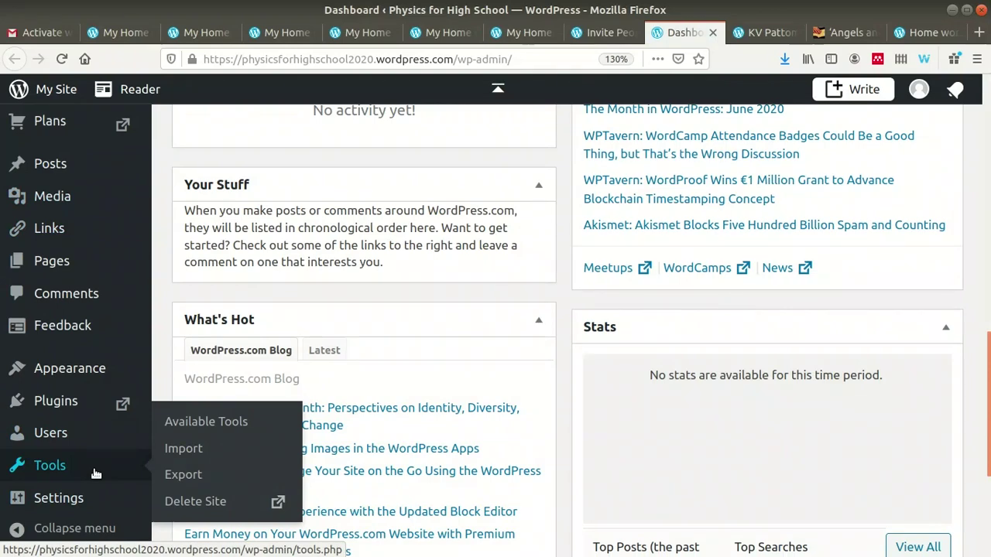
pyautogui.click(183, 424)
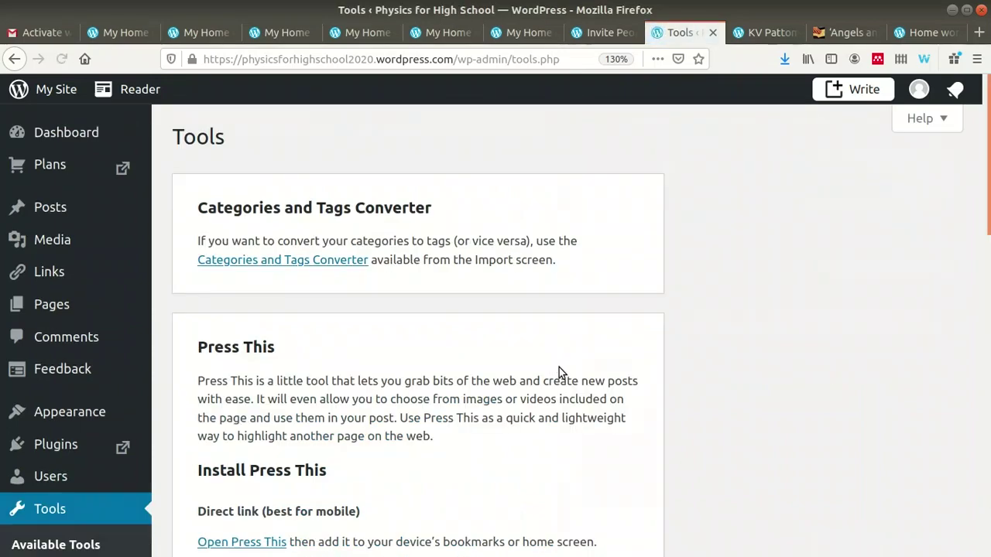
pyautogui.scroll(-5, 537, 392)
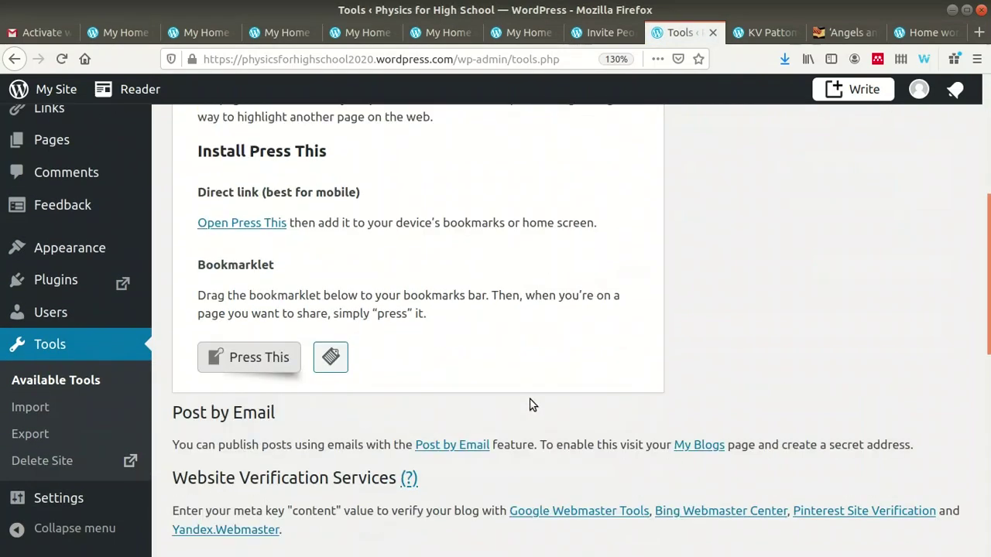
pyautogui.scroll(-6, 531, 404)
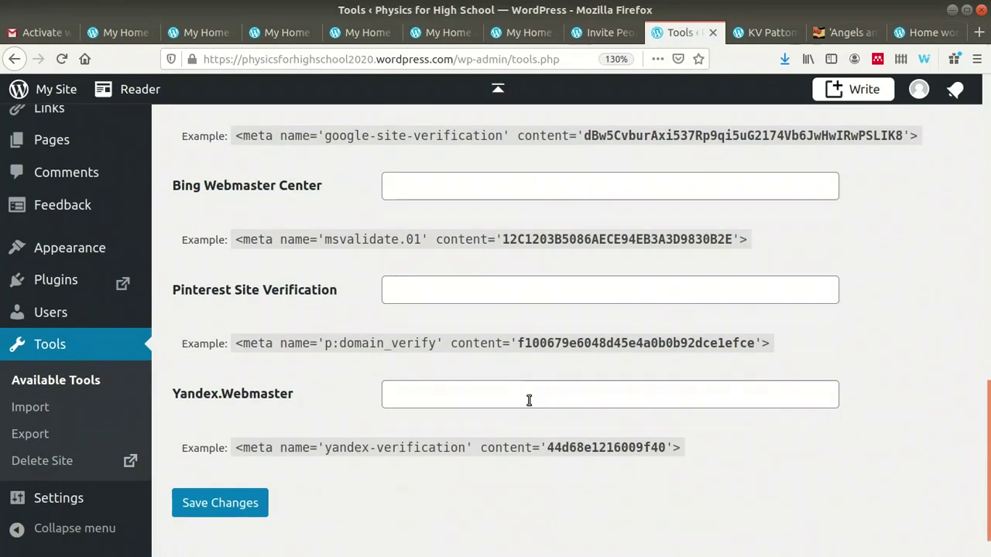
pyautogui.scroll(-1, 529, 400)
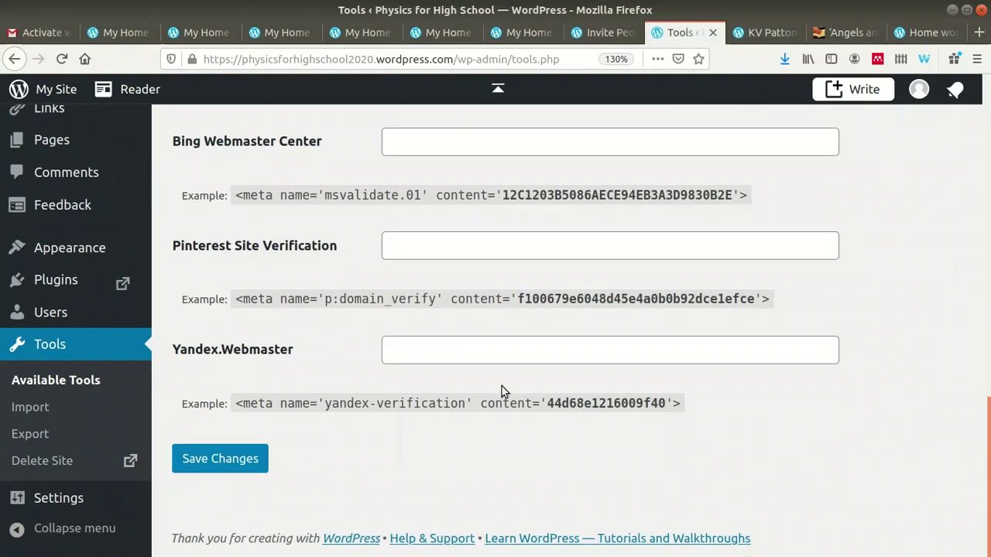
# Visit the Tools Import page, then the Export page.
pyautogui.click(40, 409)
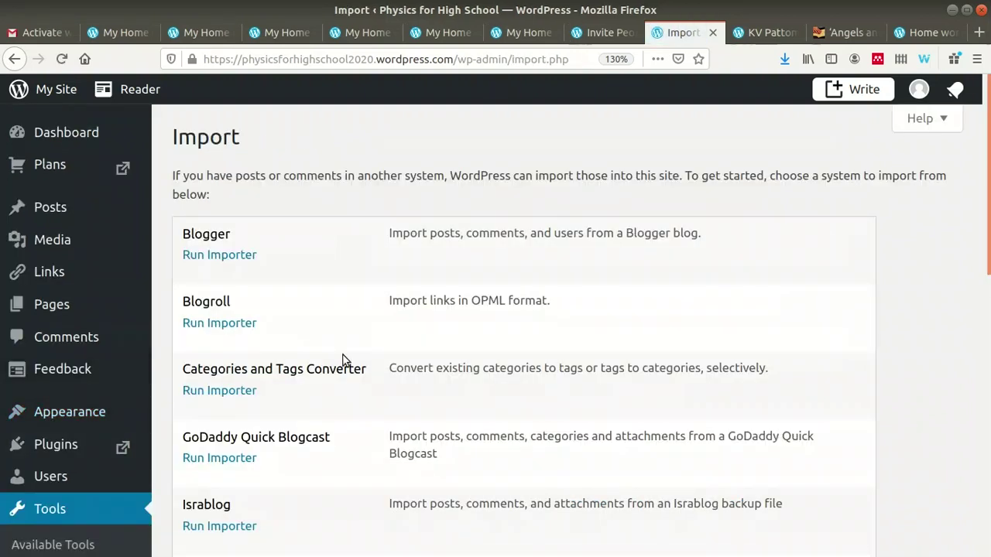
pyautogui.scroll(-4, 62, 410)
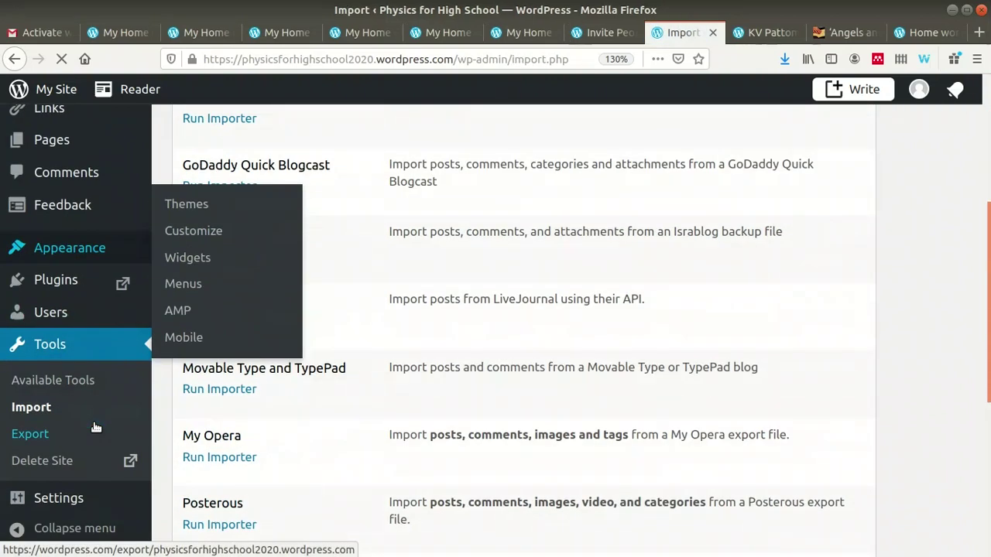
pyautogui.click(42, 438)
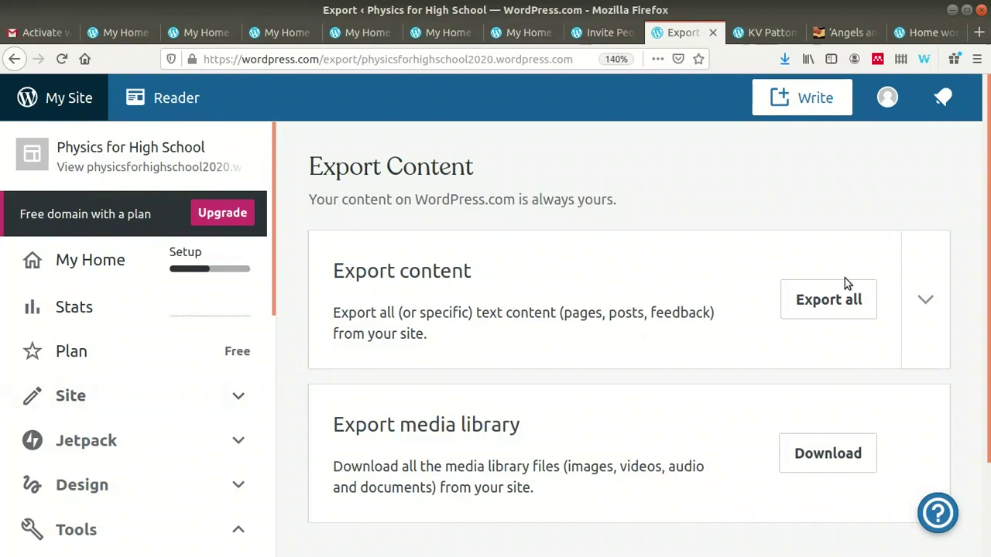
# Open a second WP Admin dashboard tab from the sidebar.
pyautogui.scroll(-3, 715, 384)
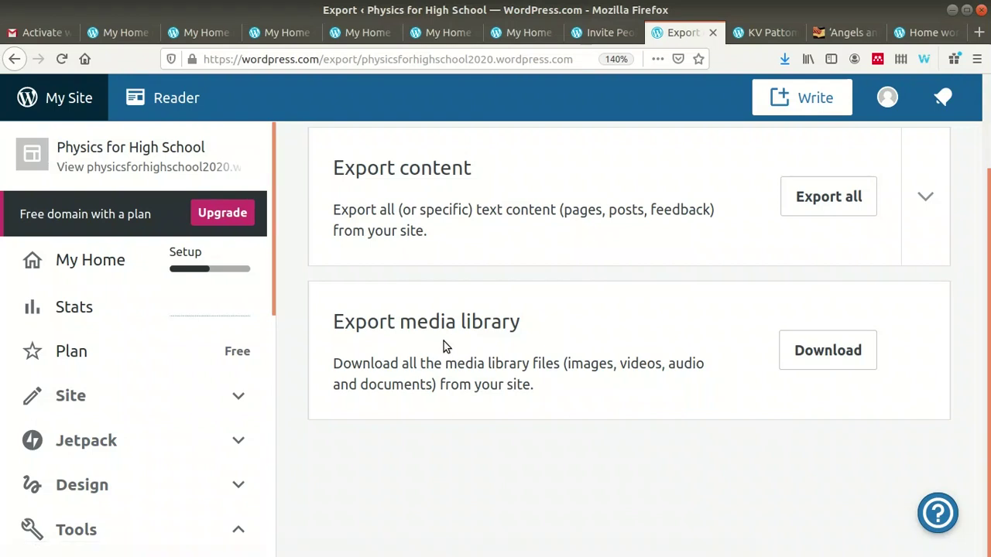
pyautogui.scroll(-10, 137, 418)
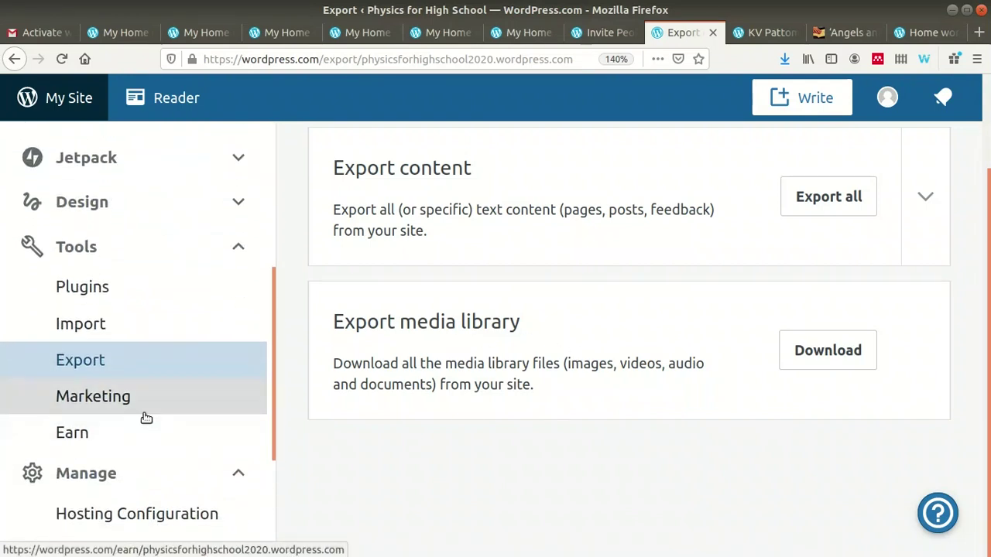
pyautogui.scroll(1, 146, 414)
pyautogui.scroll(-1, 146, 416)
pyautogui.scroll(10, 147, 414)
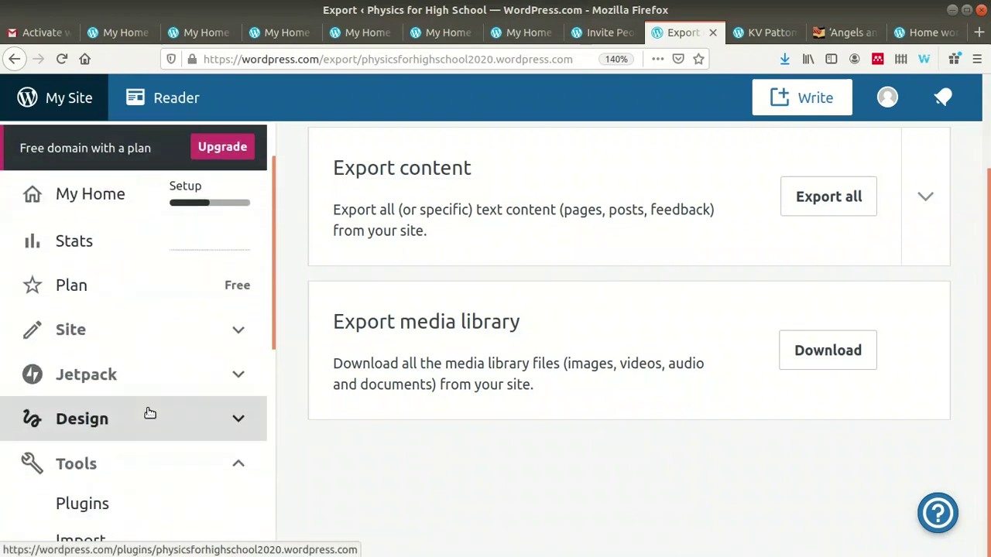
pyautogui.scroll(-10, 159, 411)
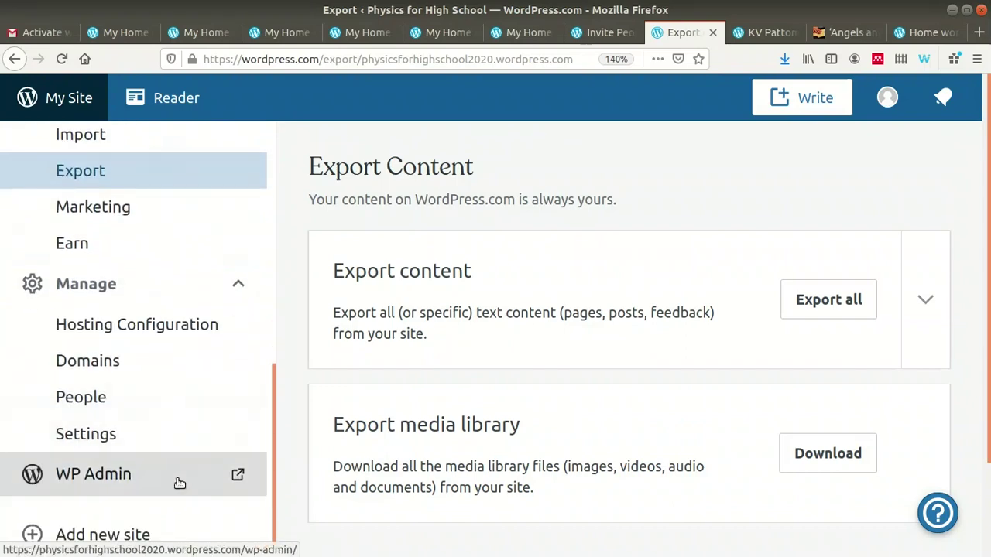
pyautogui.click(180, 482)
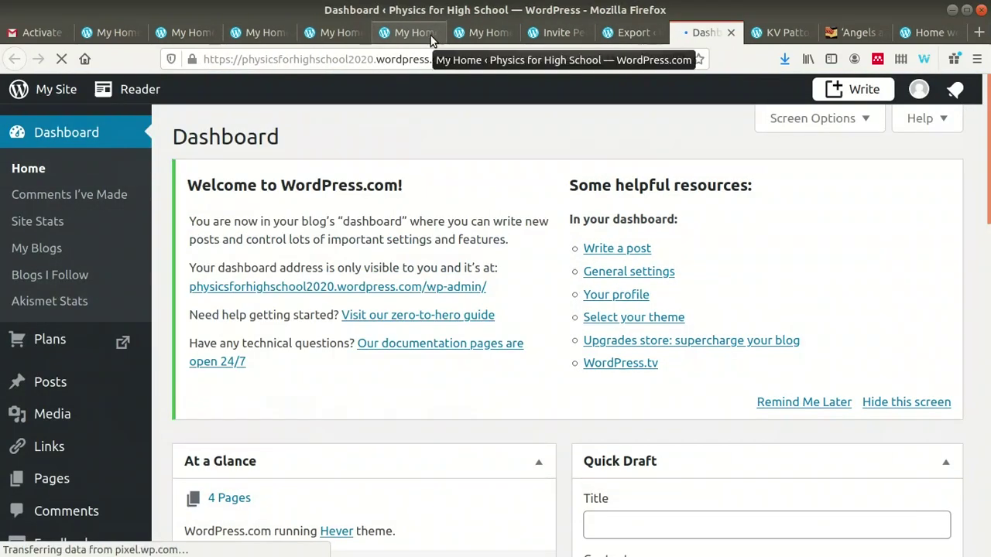
pyautogui.scroll(-8, 200, 387)
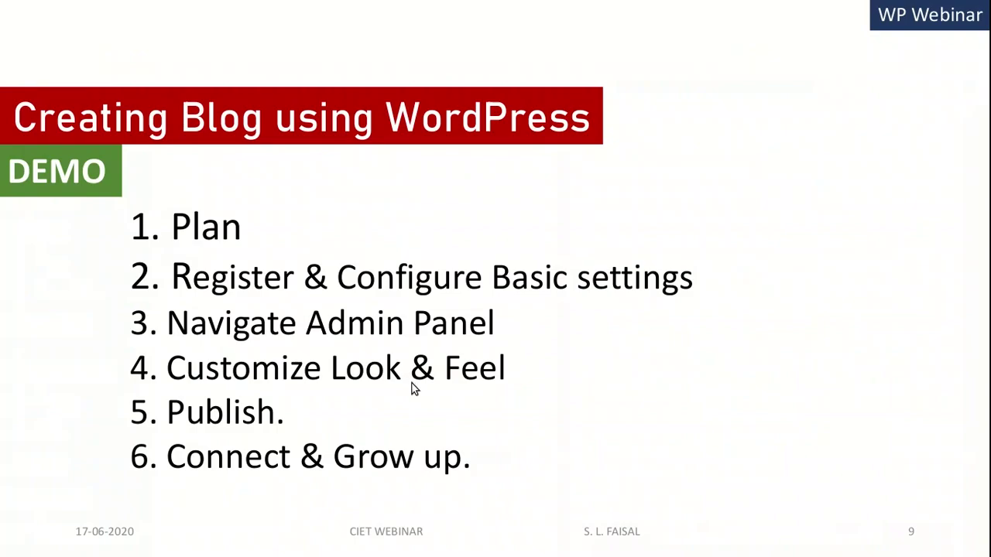
# Switch back to the Firefox window with the site's My Home setup checklist.
pyautogui.press('super')
pyautogui.click(279, 203)
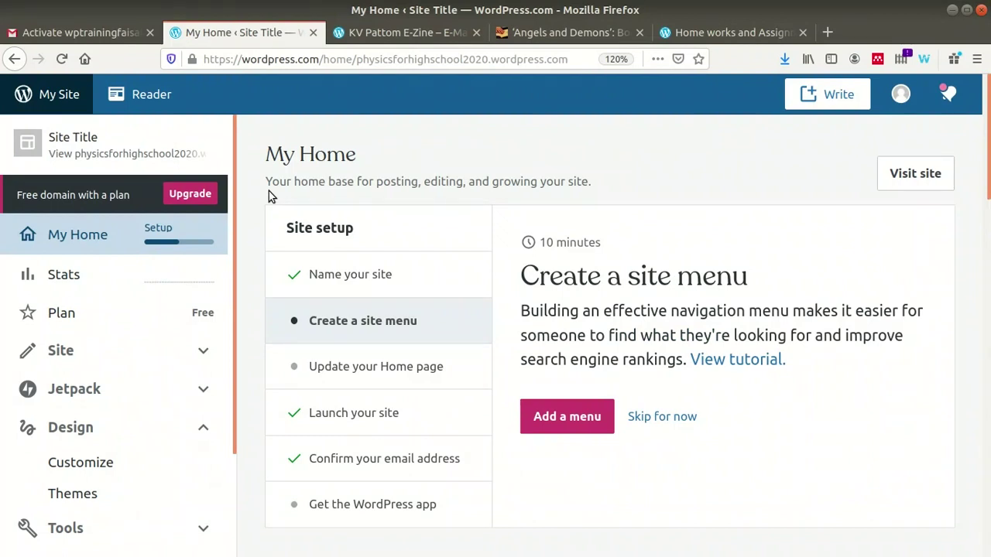
pyautogui.scroll(-3, 85, 380)
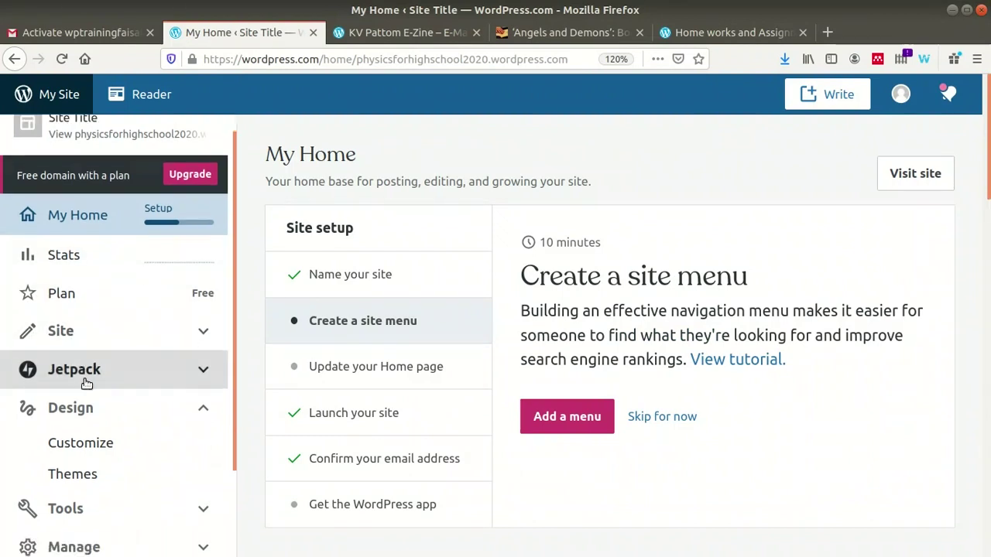
pyautogui.scroll(3, 93, 271)
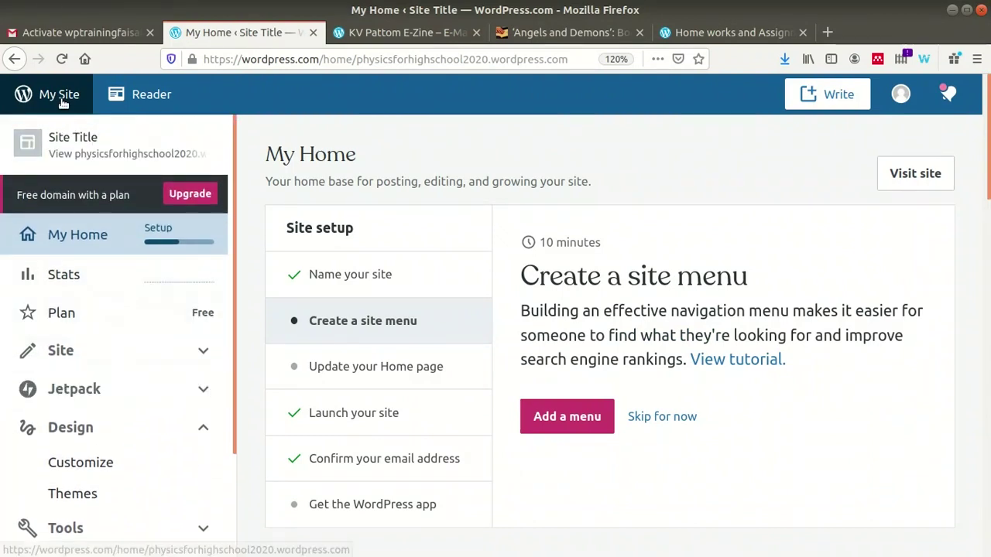
pyautogui.scroll(-1, 128, 410)
pyautogui.scroll(-2, 128, 410)
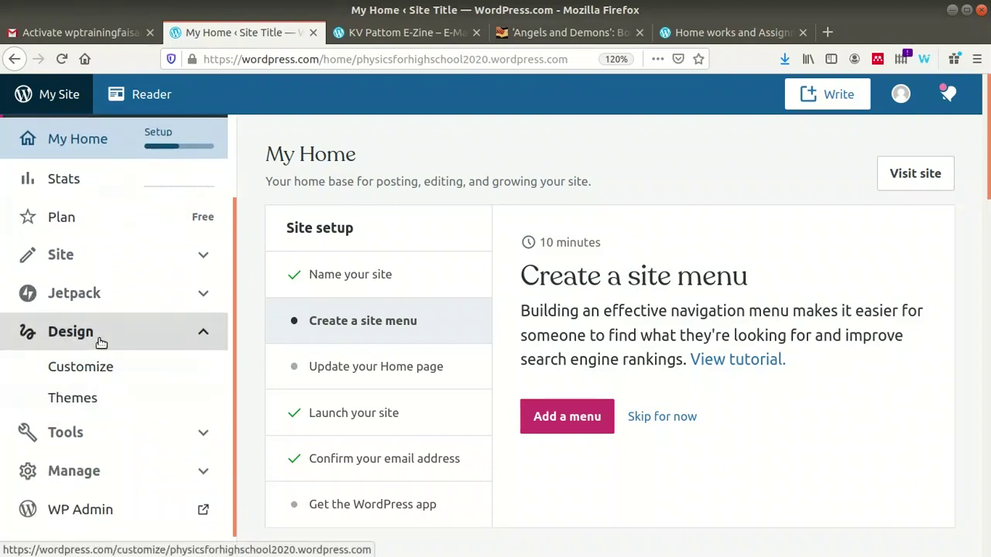
# Open Design > Themes and expand the catalogue to show the Advanced Themes.
pyautogui.click(133, 404)
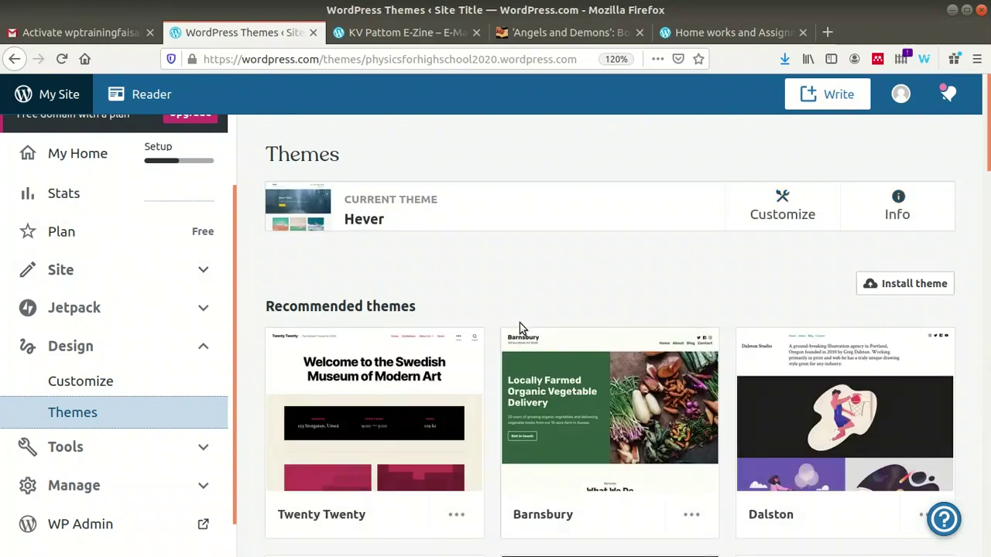
pyautogui.scroll(-3, 516, 331)
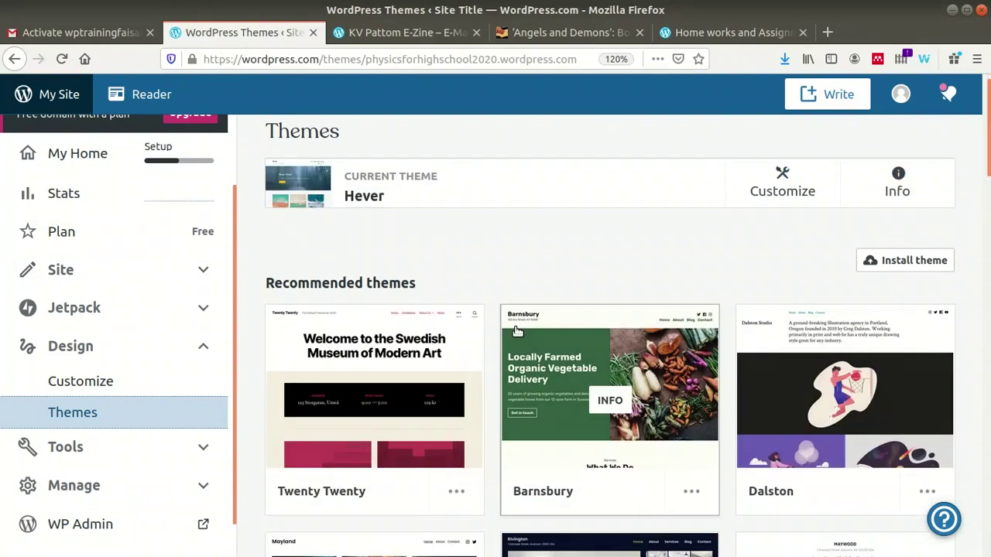
pyautogui.scroll(-14, 511, 341)
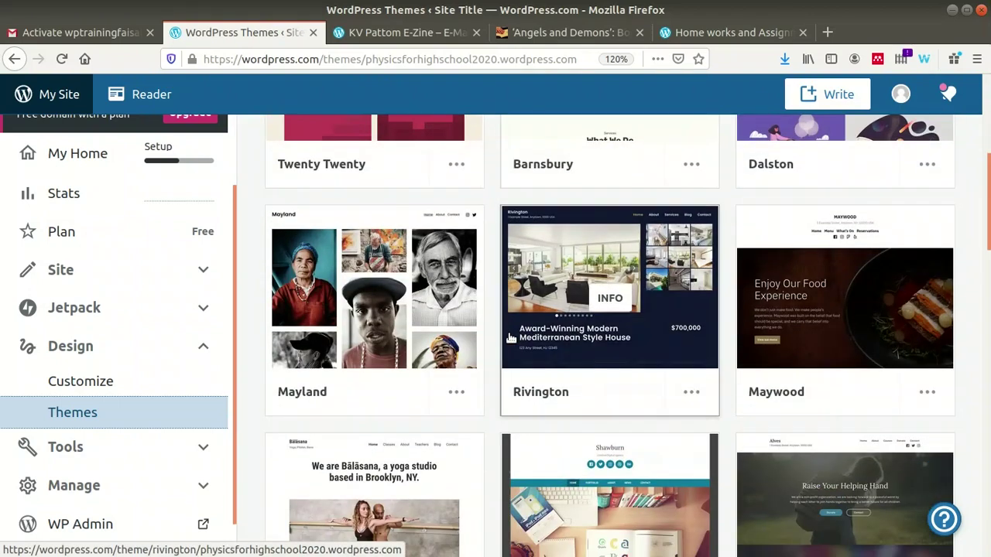
pyautogui.scroll(-15, 506, 357)
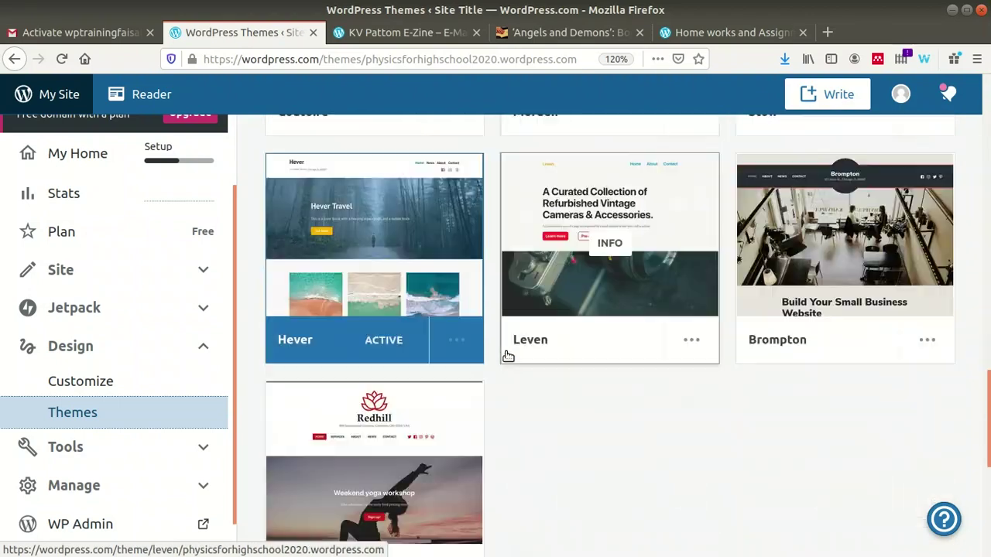
pyautogui.click(611, 357)
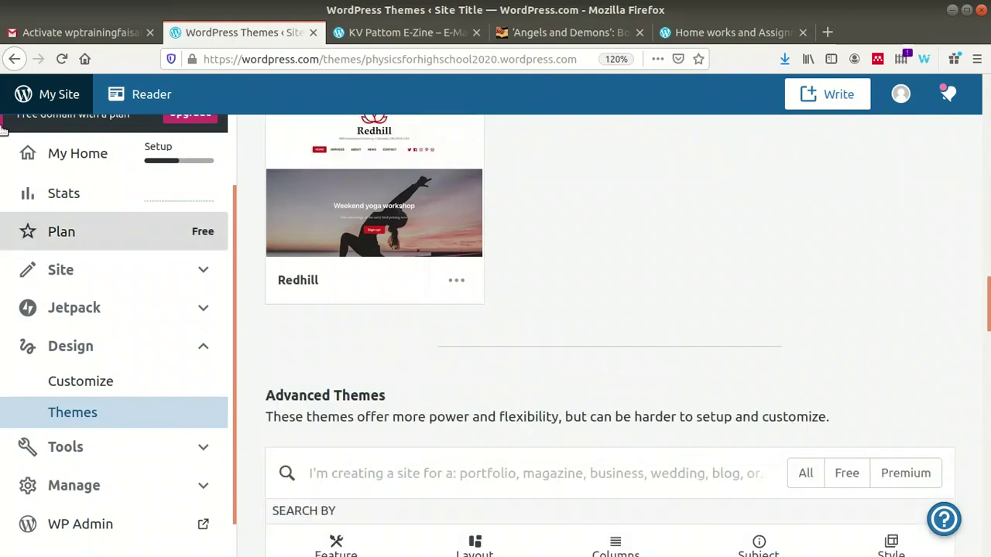
pyautogui.scroll(-4, 567, 318)
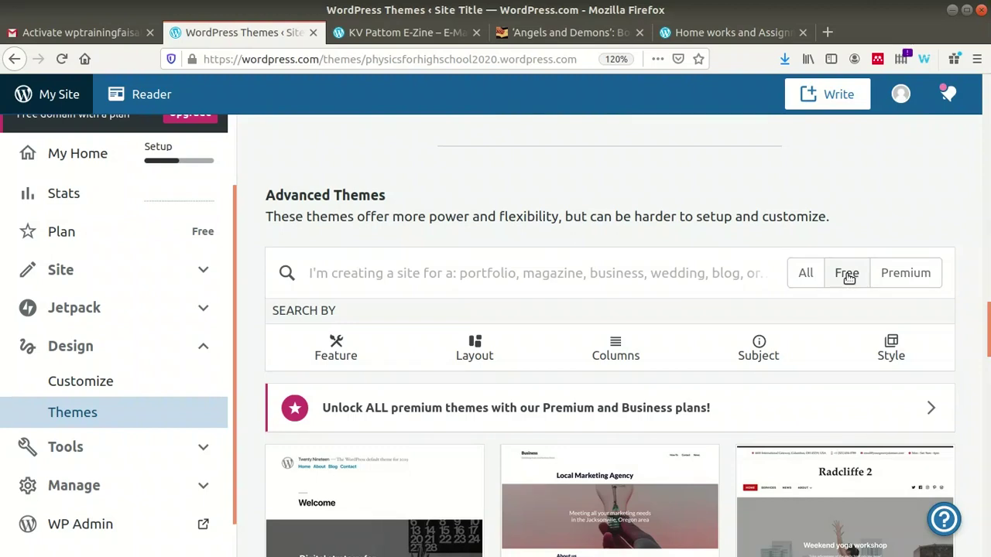
# Filter the themes to Free and bring up the column layout filter suggestions.
pyautogui.click(847, 275)
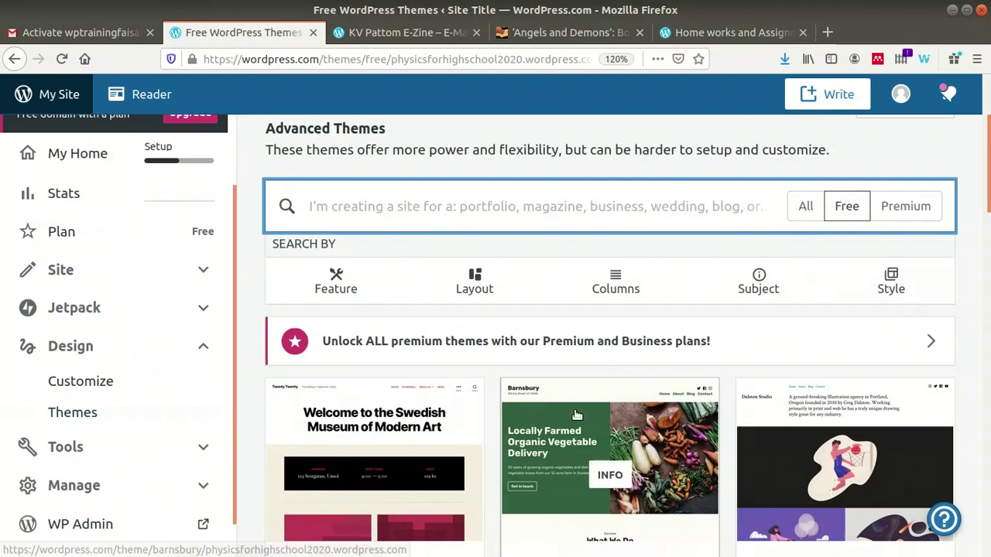
pyautogui.scroll(-3, 589, 442)
pyautogui.scroll(-6, 580, 416)
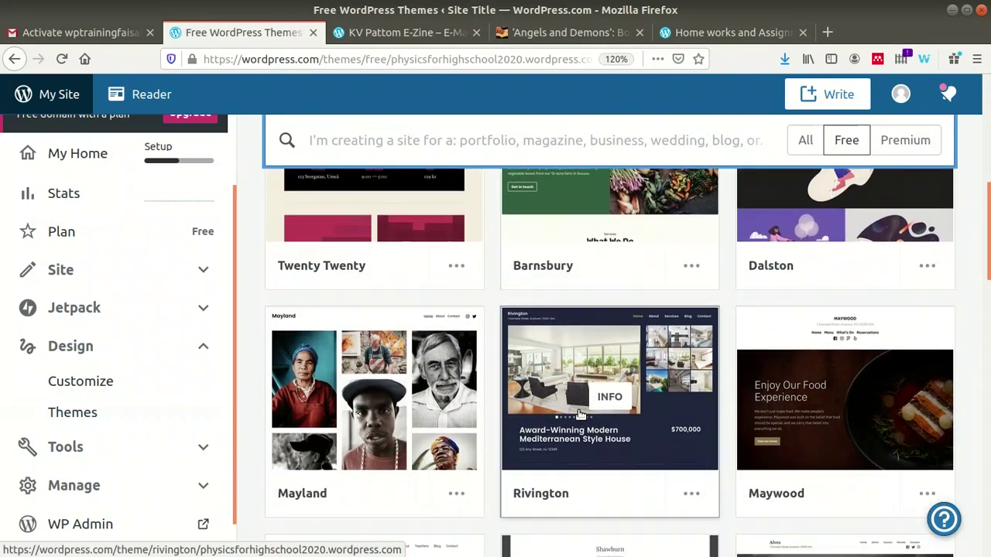
pyautogui.scroll(-8, 576, 420)
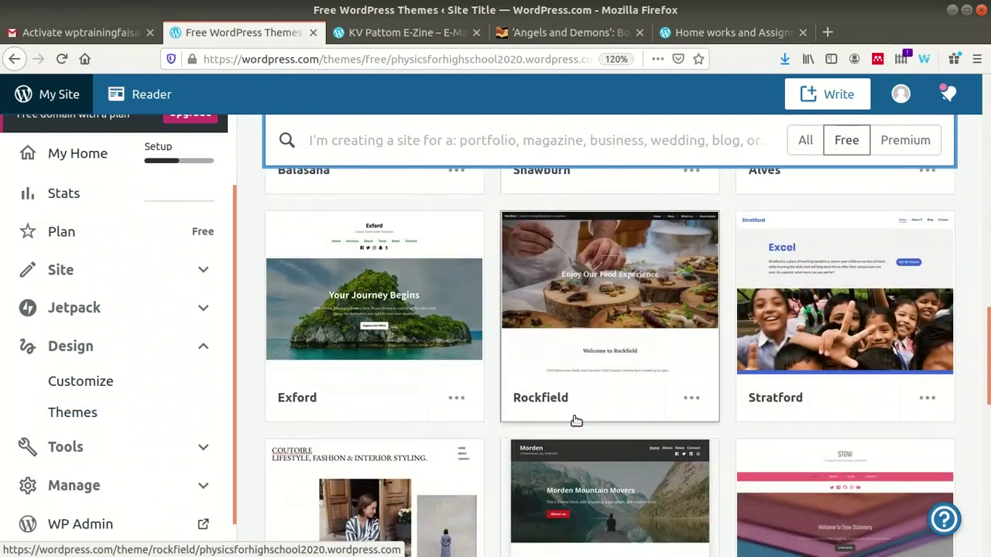
pyautogui.scroll(-6, 573, 422)
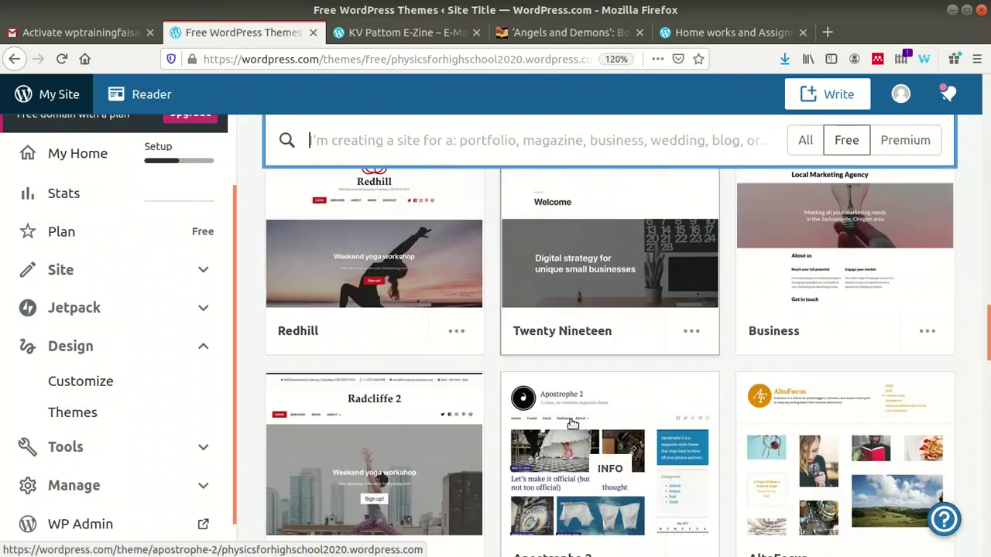
pyautogui.scroll(15, 571, 426)
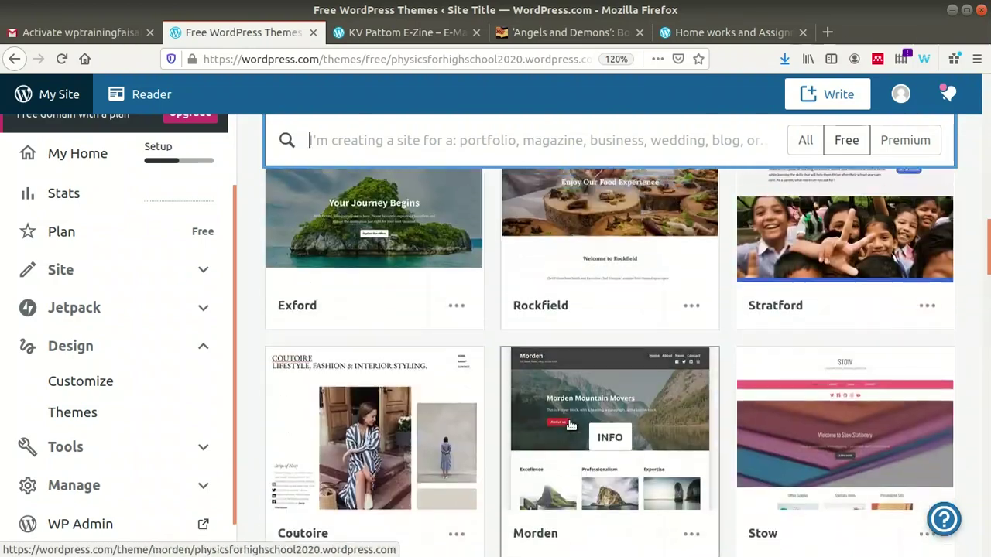
pyautogui.scroll(2, 571, 426)
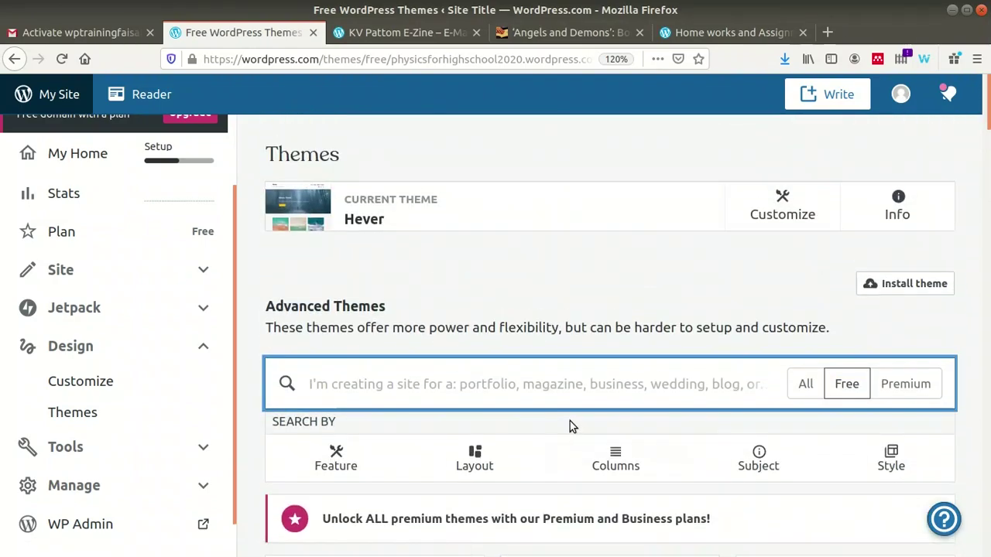
pyautogui.scroll(-4, 571, 426)
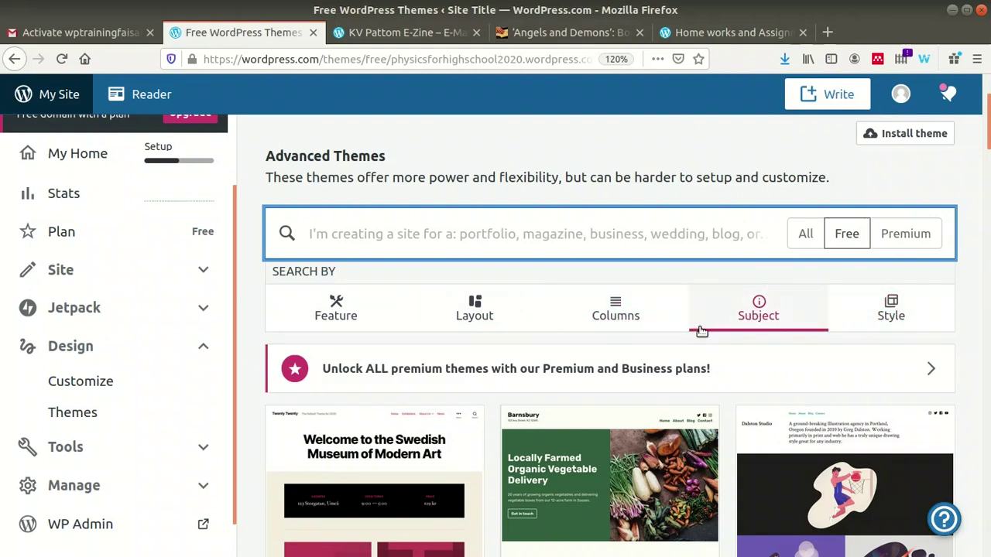
pyautogui.click(625, 312)
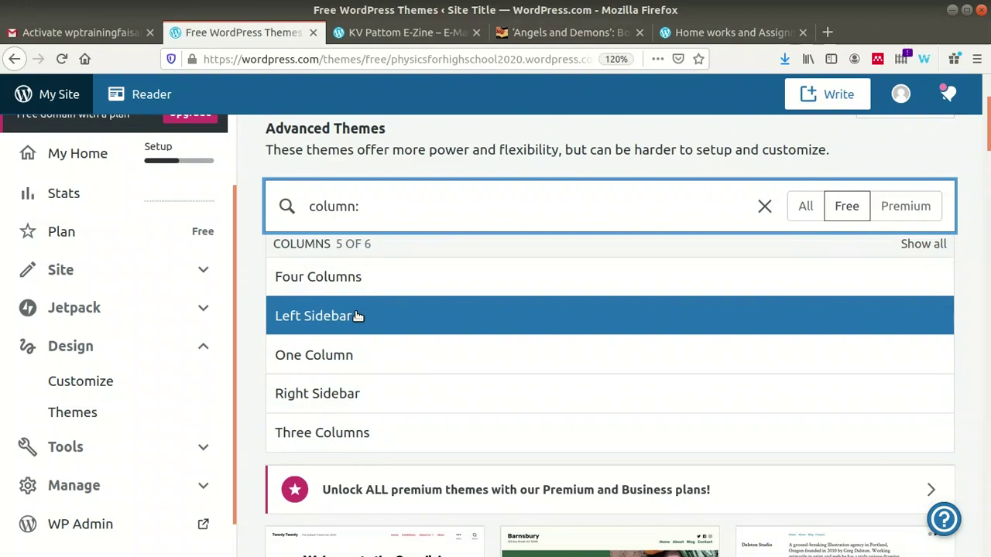
# Apply the Left Sidebar column filter and browse down to Twenty Eleven.
pyautogui.click(358, 316)
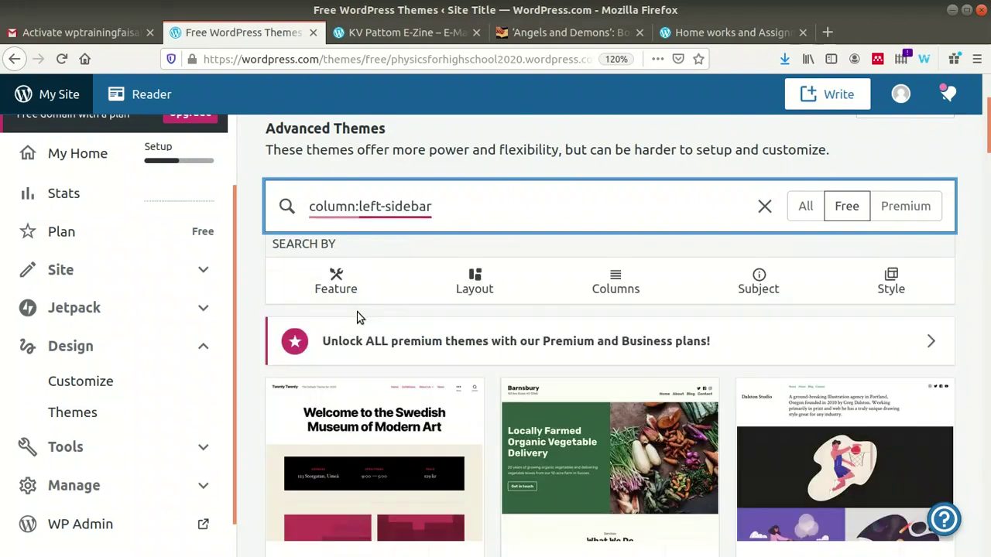
pyautogui.scroll(-1, 590, 348)
pyautogui.scroll(-5, 590, 349)
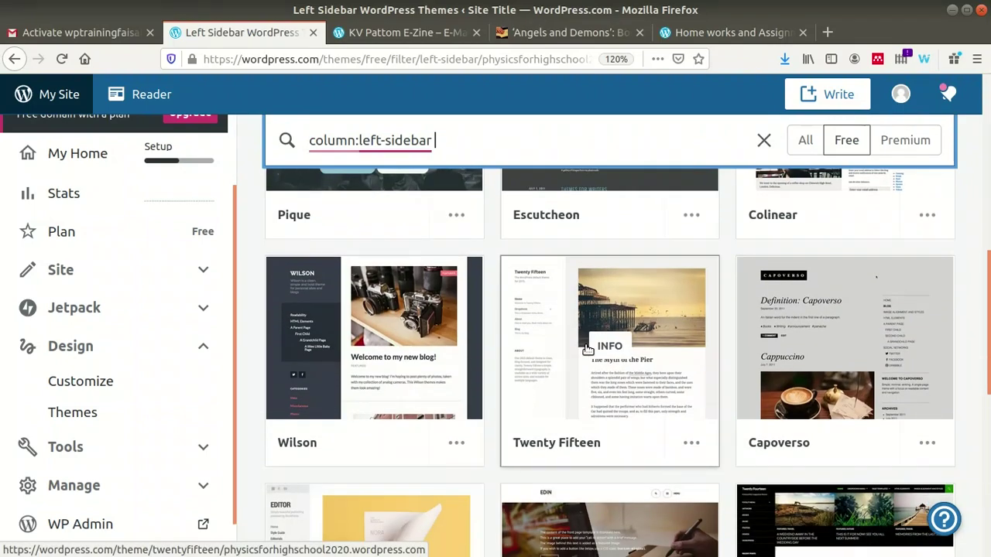
pyautogui.scroll(-6, 588, 350)
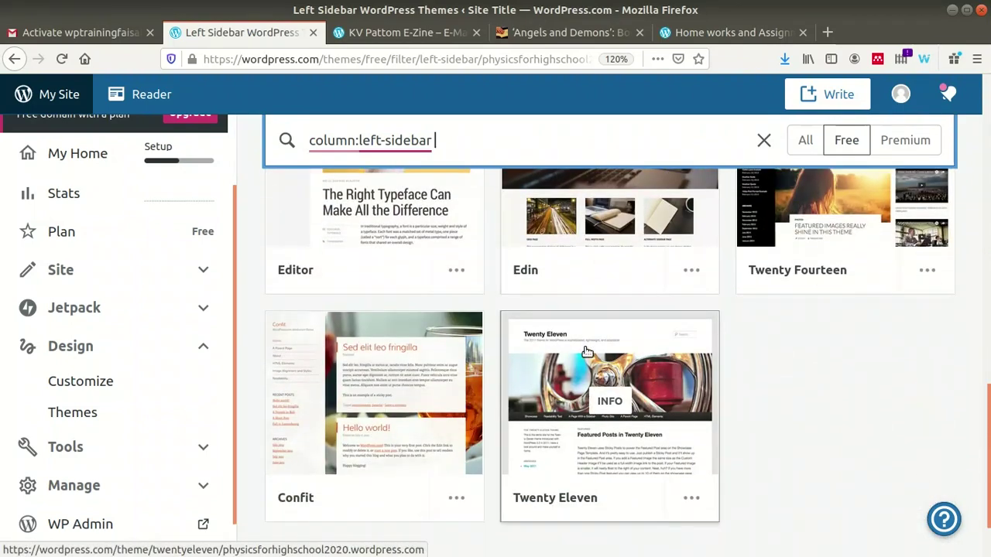
pyautogui.scroll(-1, 586, 352)
pyautogui.scroll(6, 585, 352)
pyautogui.scroll(-5, 580, 354)
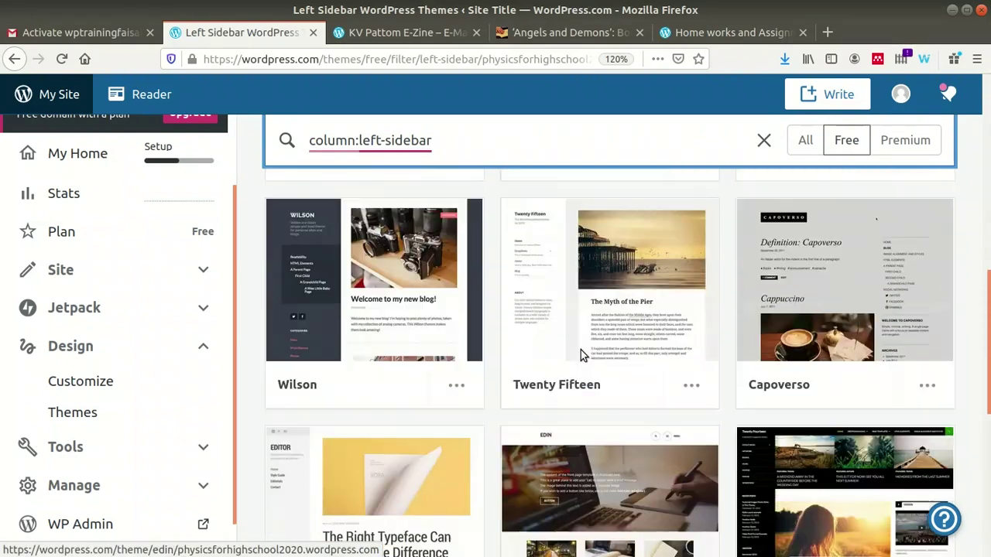
pyautogui.scroll(-2, 750, 304)
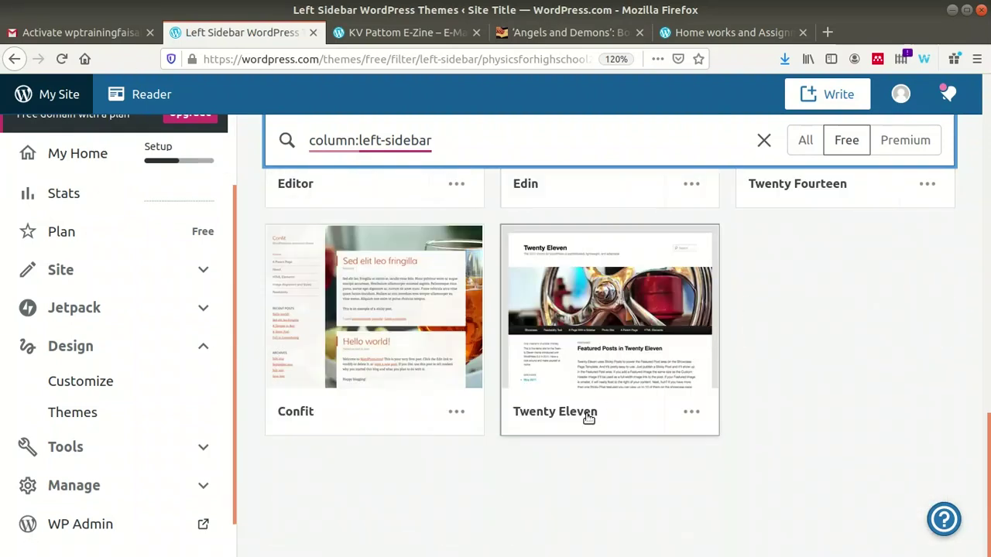
# Activate the Twenty Eleven theme from its options menu.
pyautogui.moveTo(627, 369)
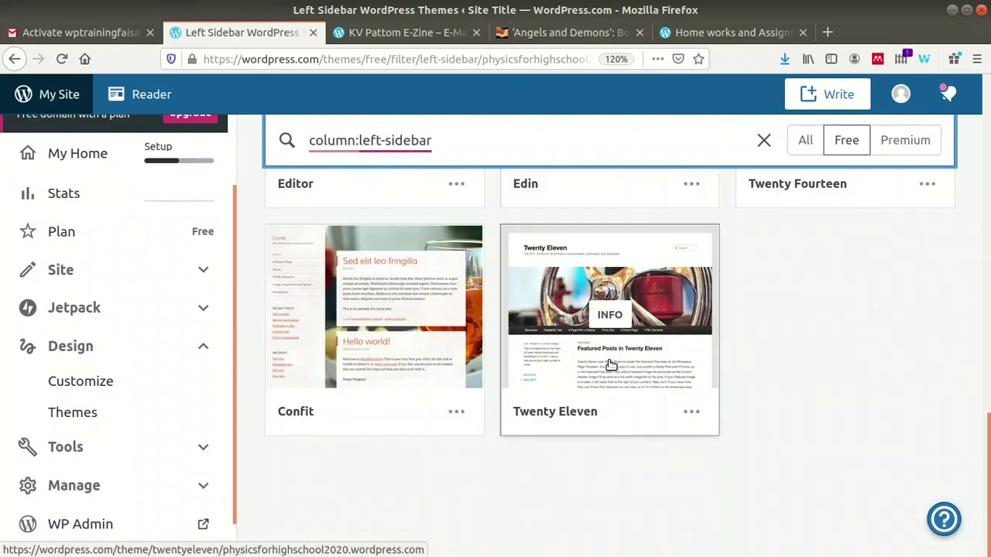
pyautogui.moveTo(622, 318)
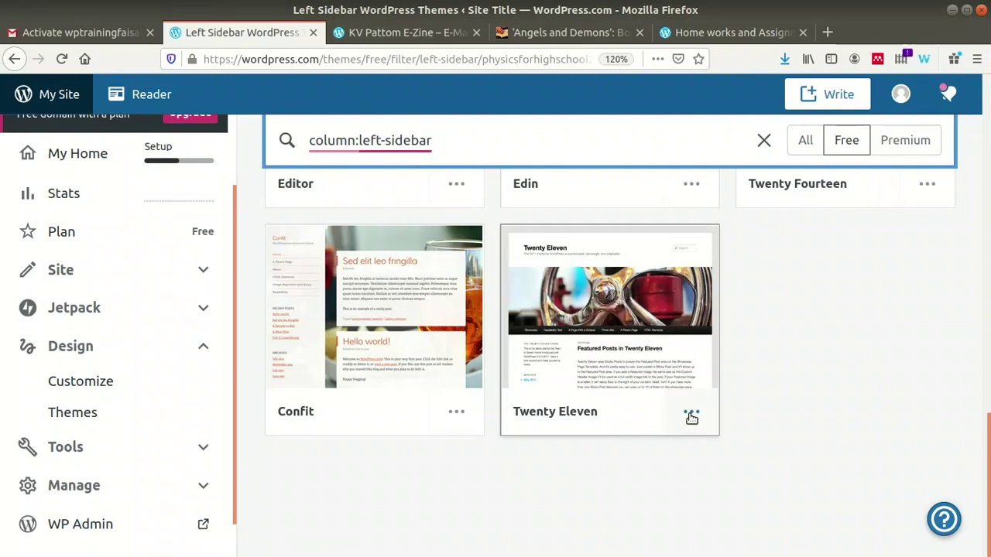
pyautogui.click(692, 416)
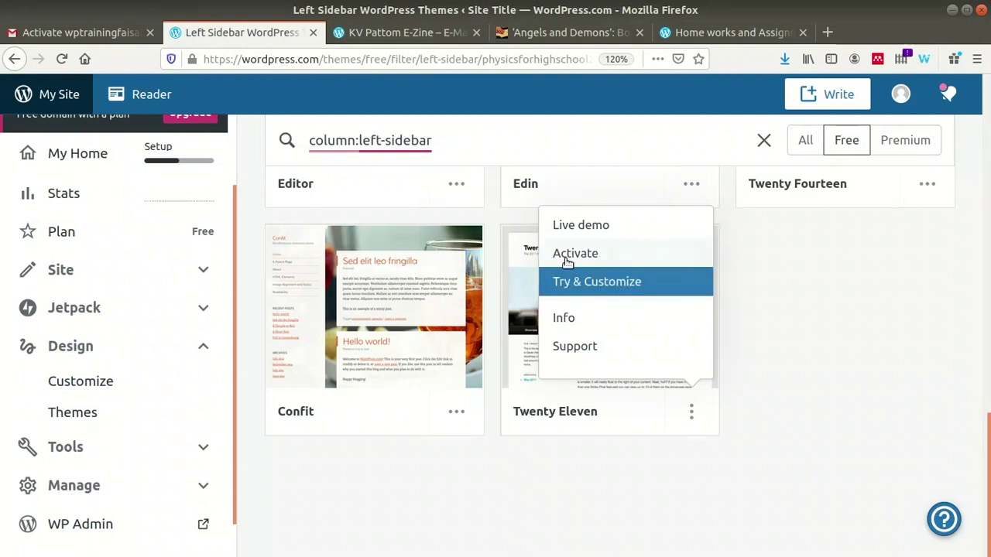
pyautogui.click(608, 257)
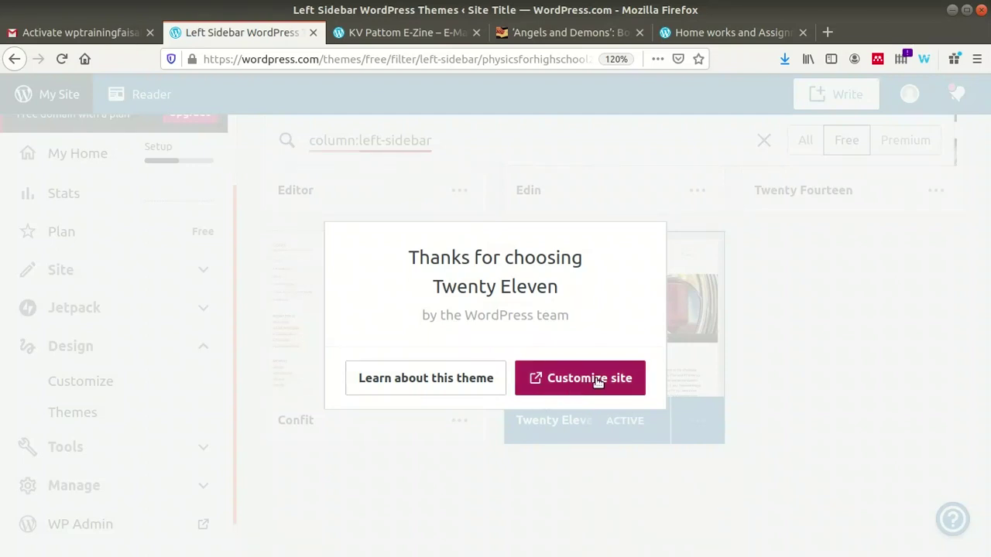
# Open the Customizer's Site Identity and set the title to Physics for High School.
pyautogui.click(588, 385)
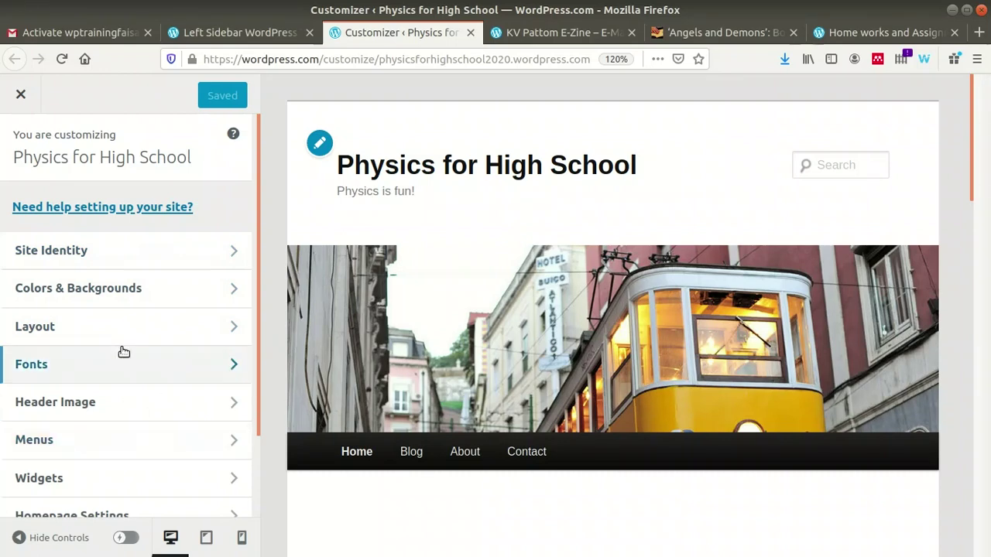
pyautogui.scroll(-2, 152, 309)
pyautogui.scroll(3, 193, 312)
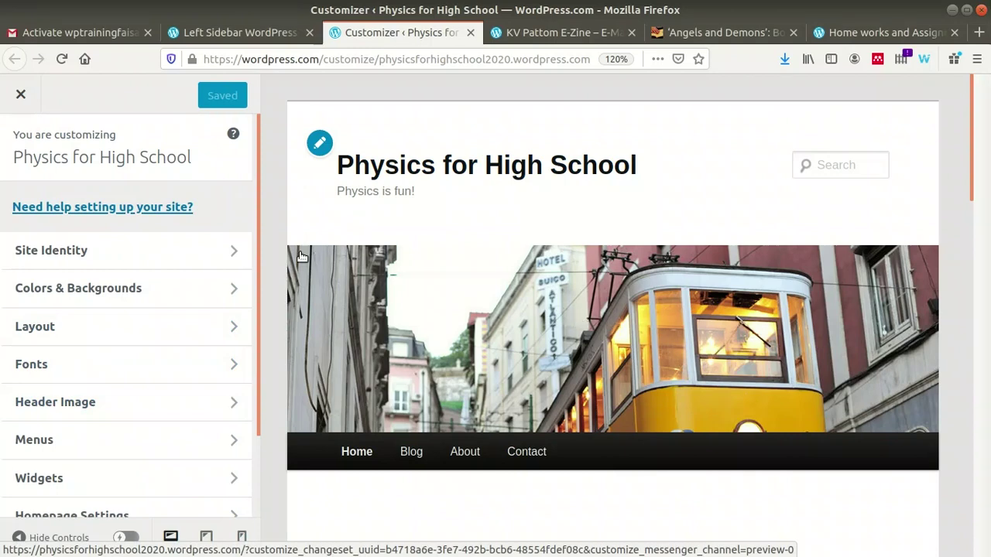
pyautogui.click(224, 259)
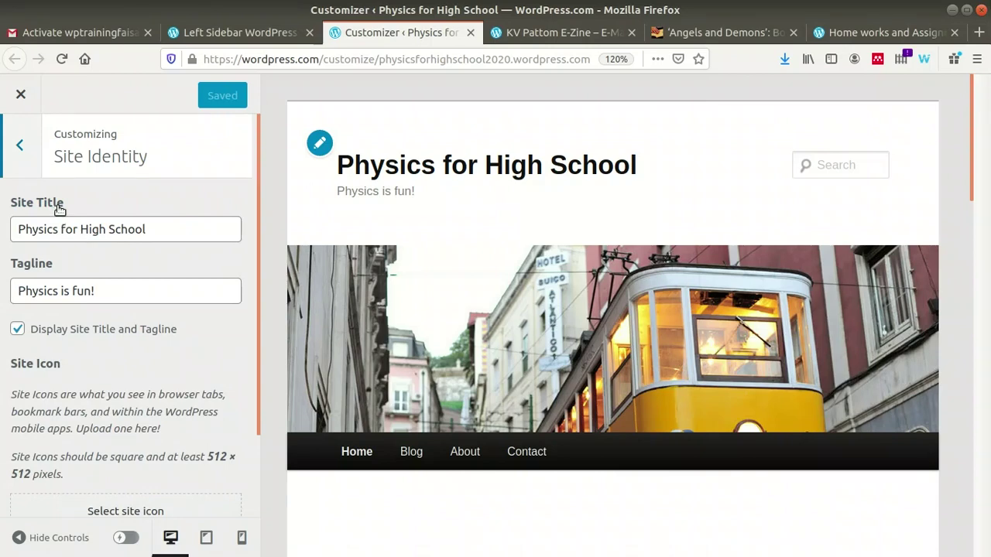
pyautogui.click(157, 231)
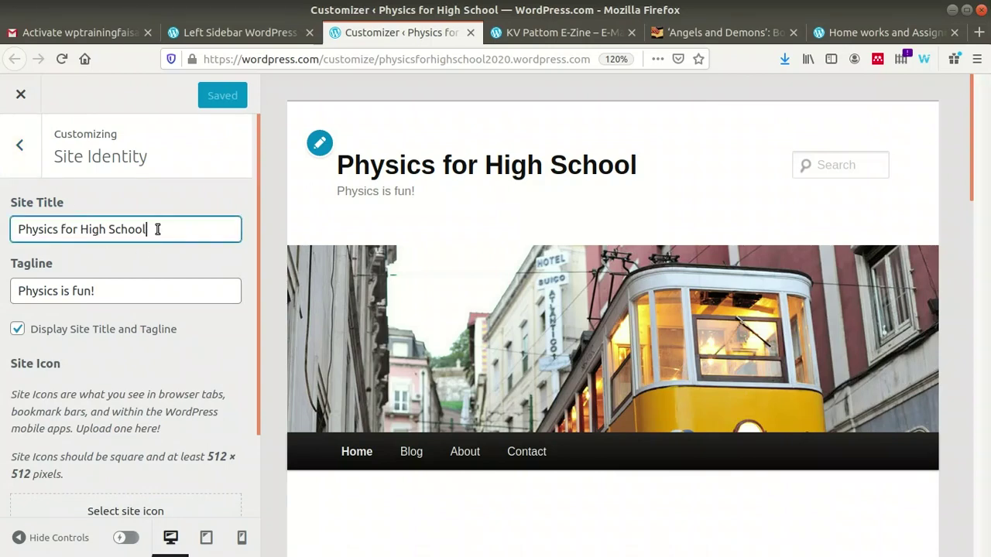
# Change the tagline to 'Physics is fun!', keep title and tagline displayed, and save.
pyautogui.click(111, 291)
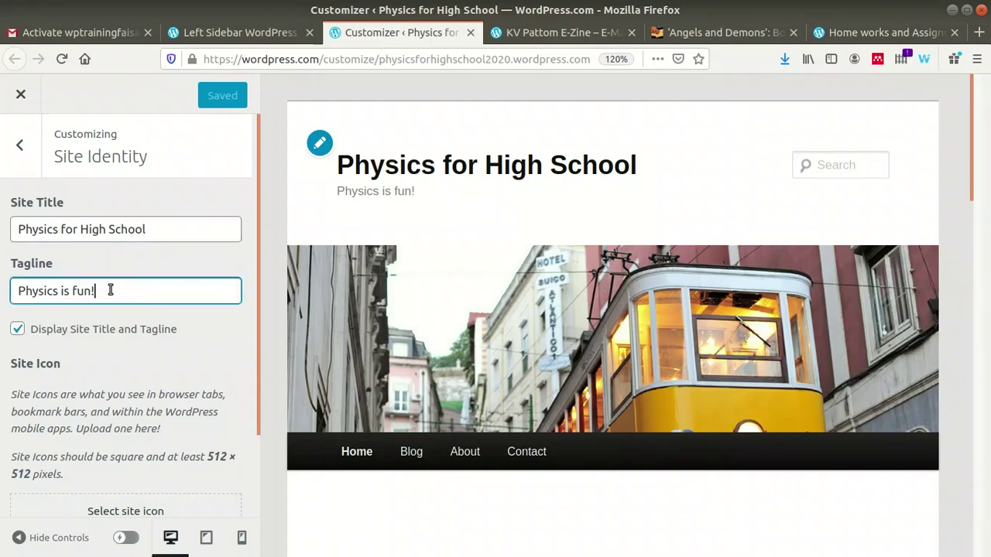
pyautogui.press('BackSpace')
pyautogui.press('BackSpace')
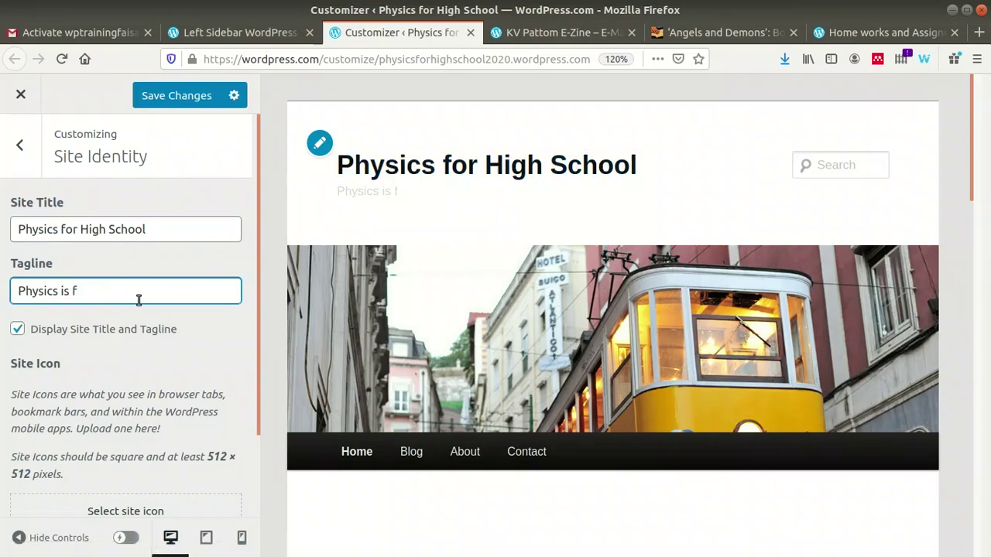
pyautogui.write('n!')
pyautogui.click(20, 333)
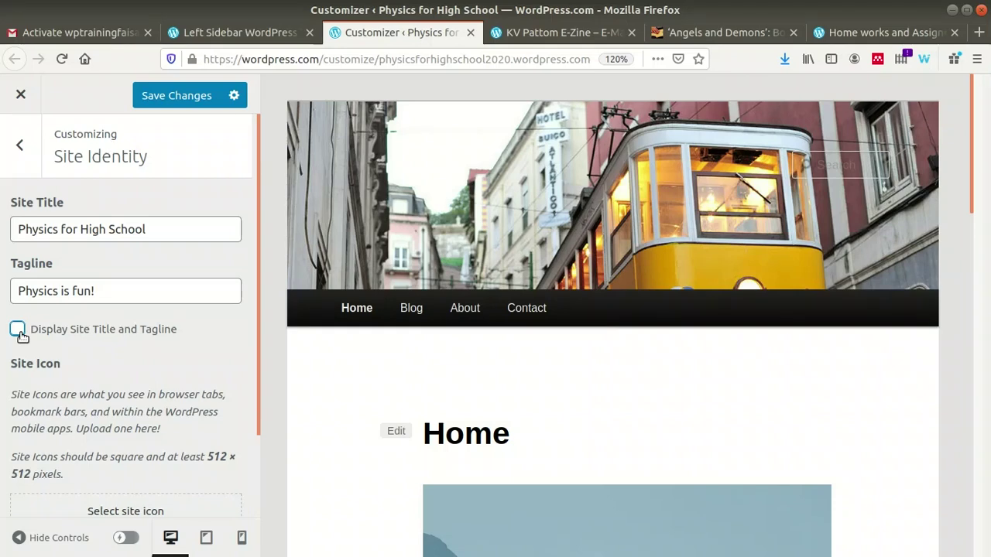
pyautogui.click(21, 333)
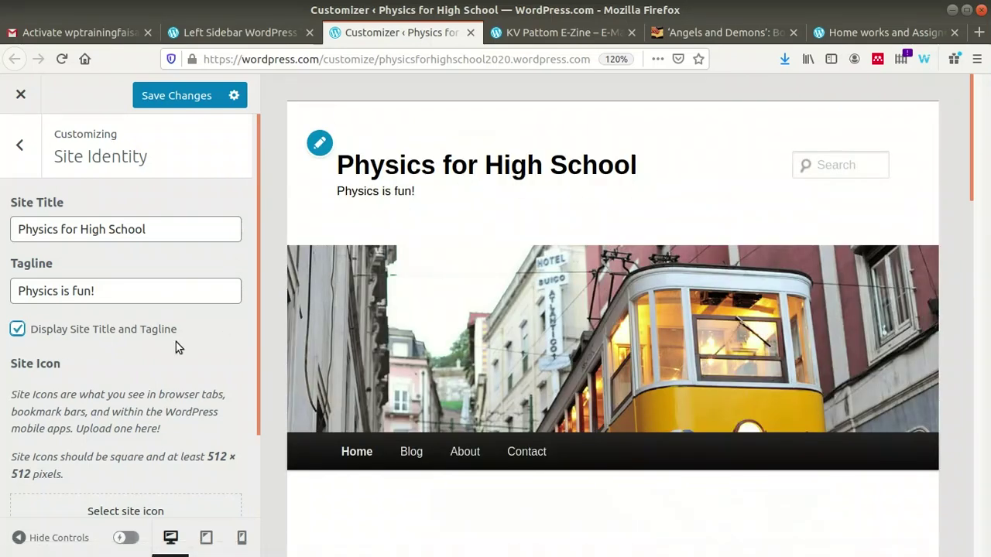
pyautogui.scroll(-2, 176, 347)
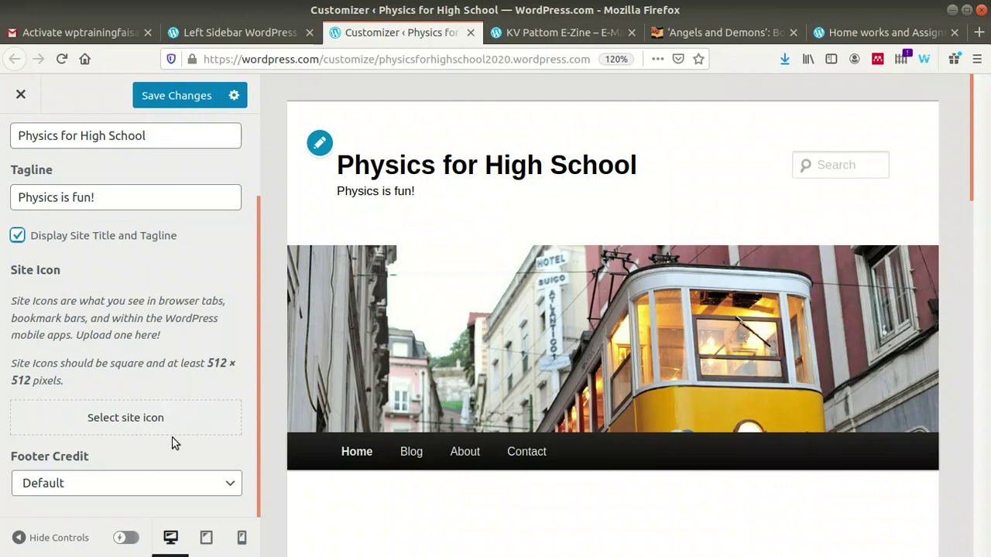
pyautogui.scroll(2, 173, 443)
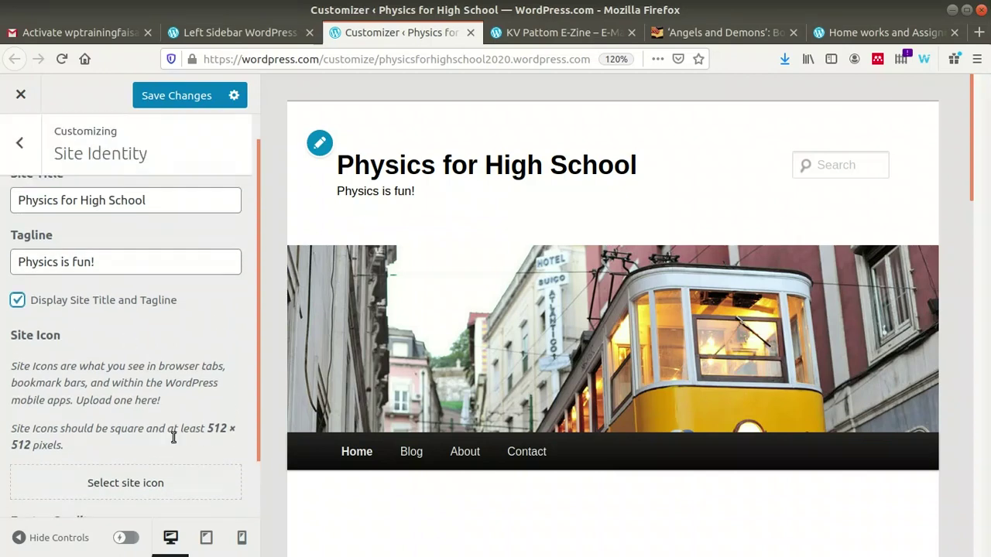
pyautogui.click(152, 101)
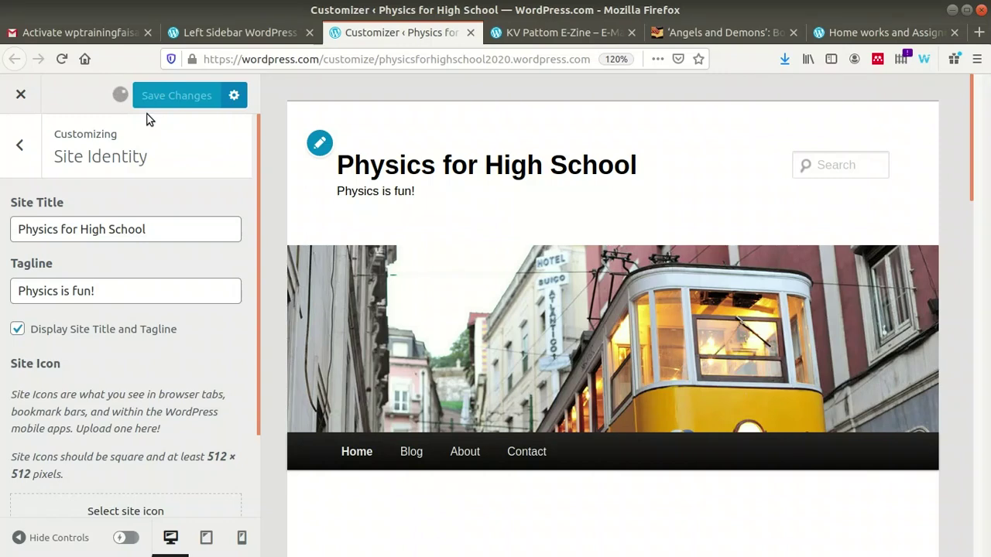
# In Colors & Backgrounds, try teal, cyan and orange background swatches.
pyautogui.click(20, 145)
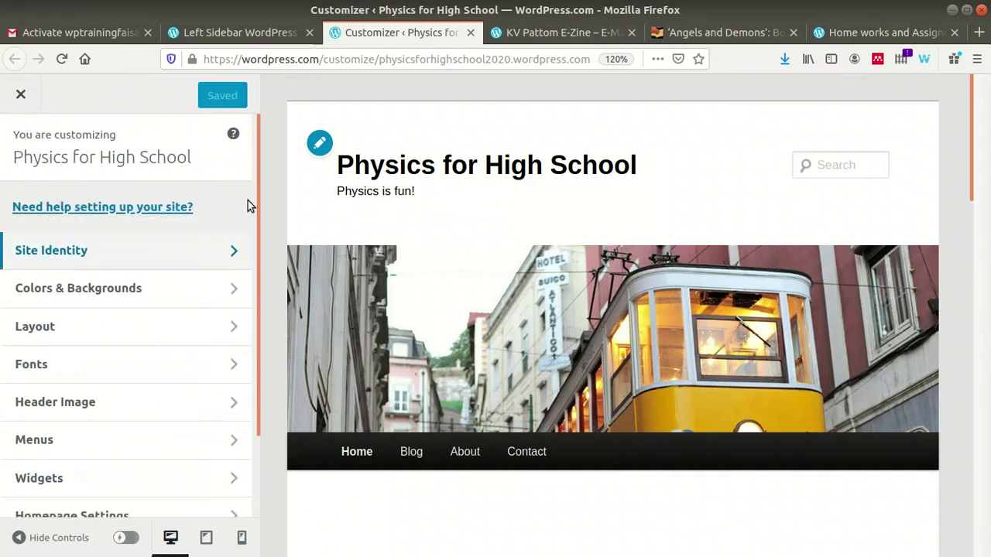
pyautogui.click(206, 293)
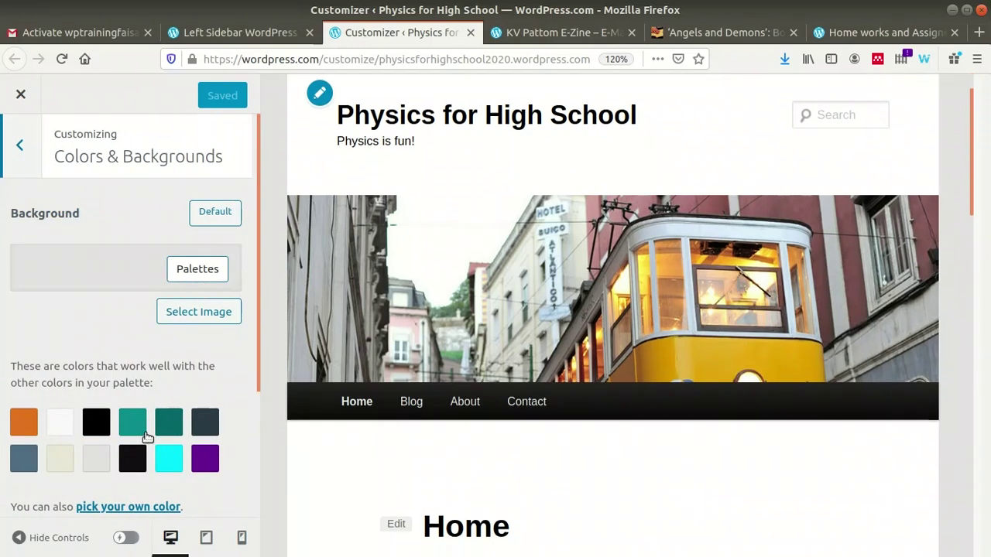
pyautogui.click(137, 426)
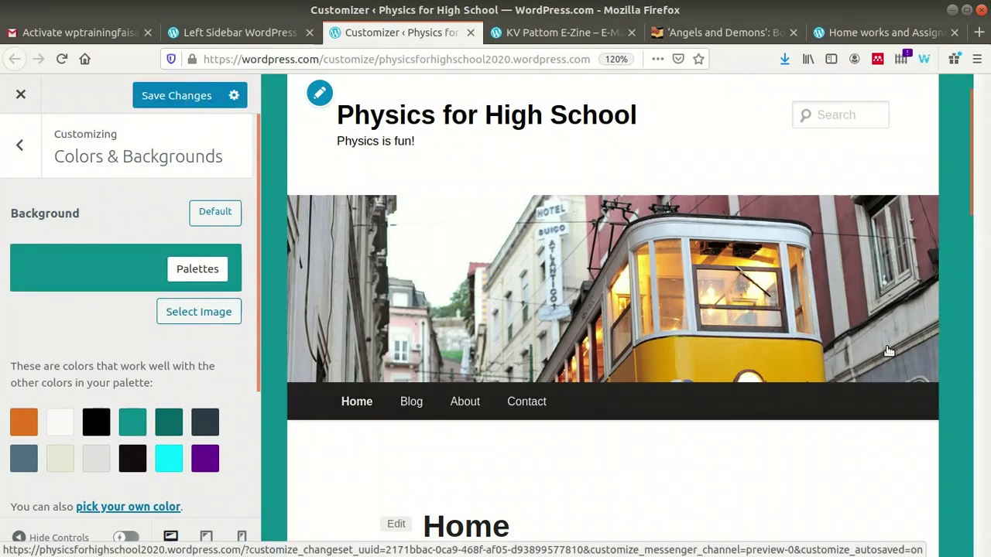
pyautogui.click(176, 466)
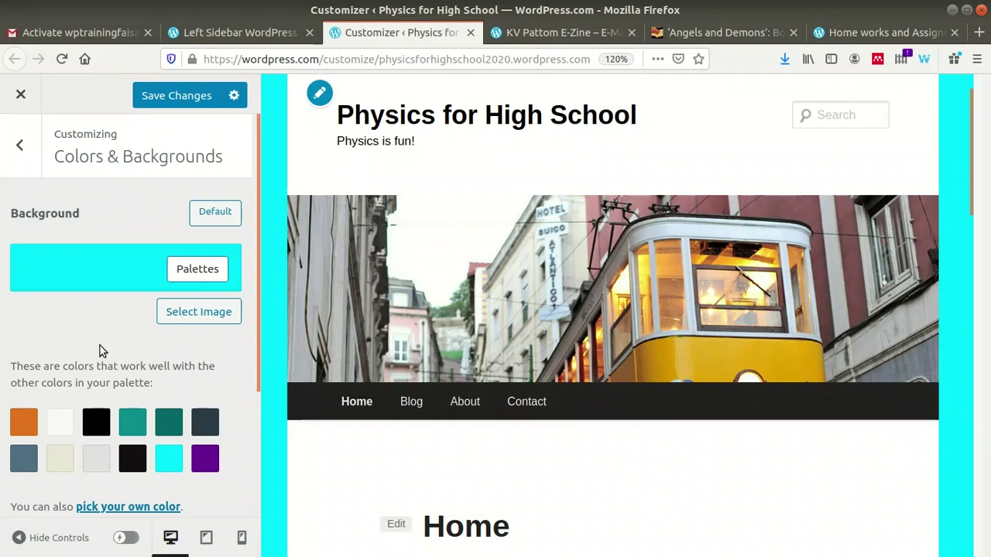
pyautogui.click(24, 422)
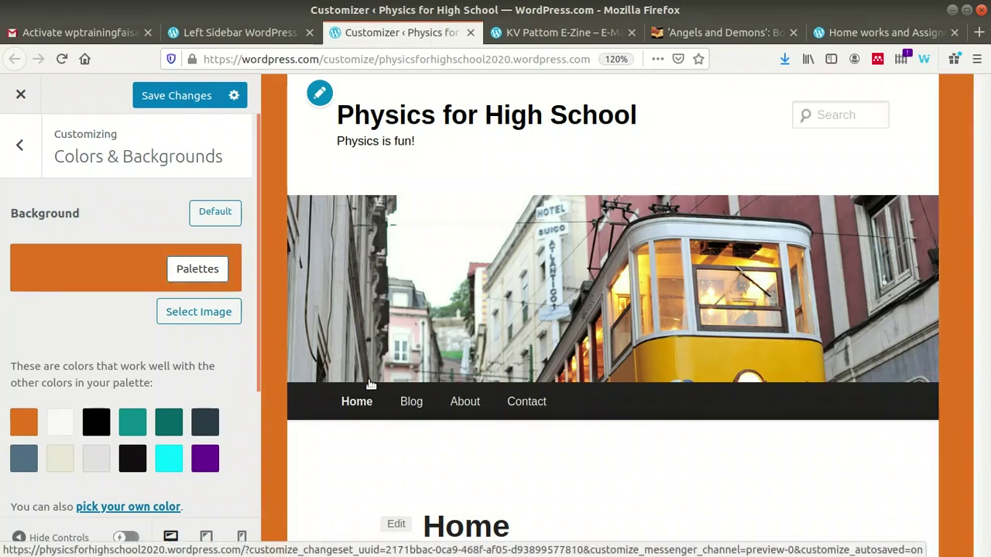
pyautogui.scroll(-1, 144, 432)
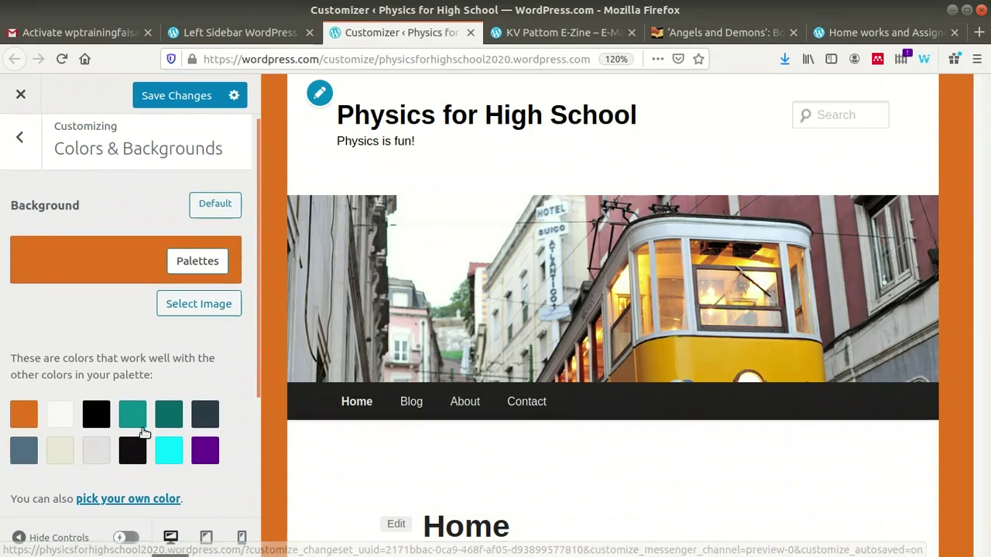
pyautogui.scroll(-2, 144, 433)
pyautogui.scroll(2, 144, 432)
pyautogui.scroll(-1, 145, 433)
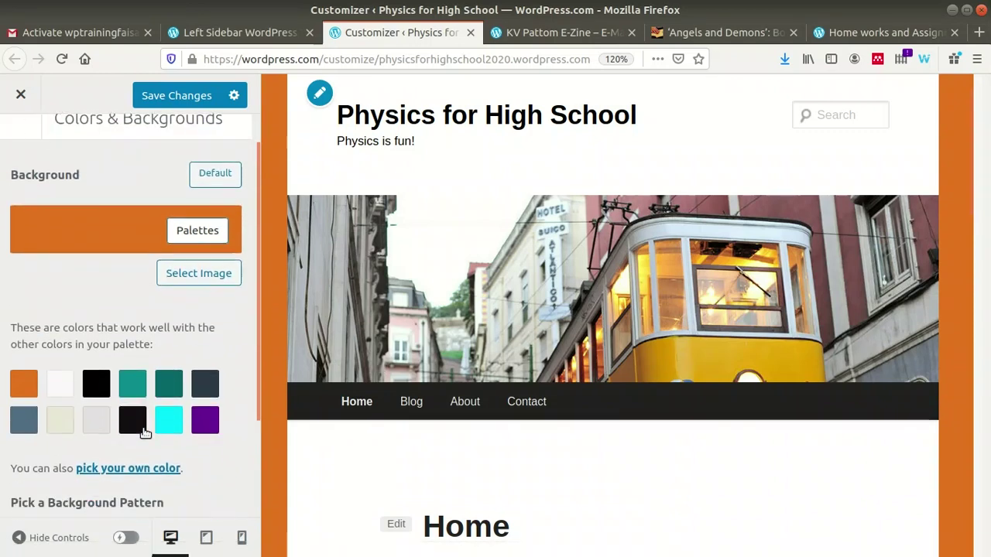
# Try light grey, settle on the orange background, and save it.
pyautogui.click(98, 422)
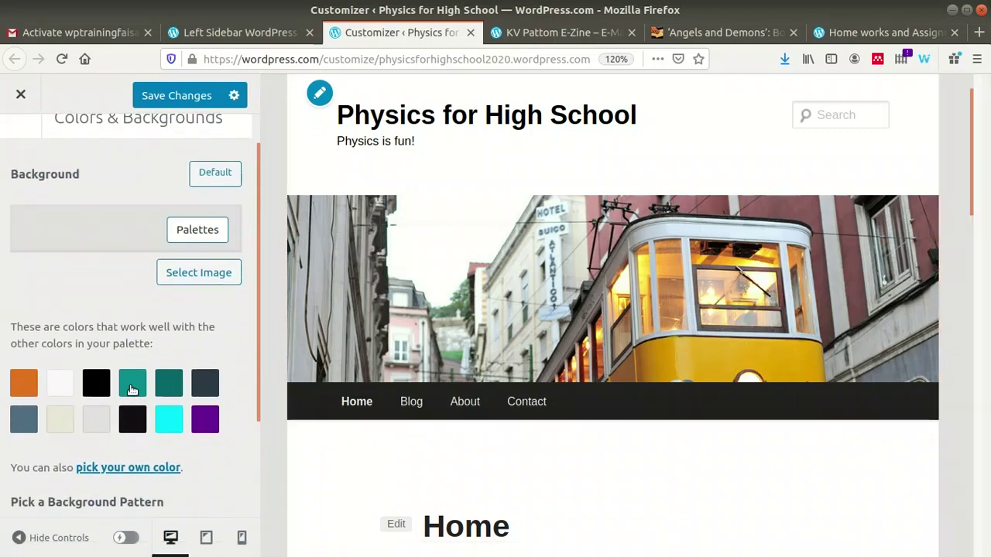
pyautogui.click(24, 383)
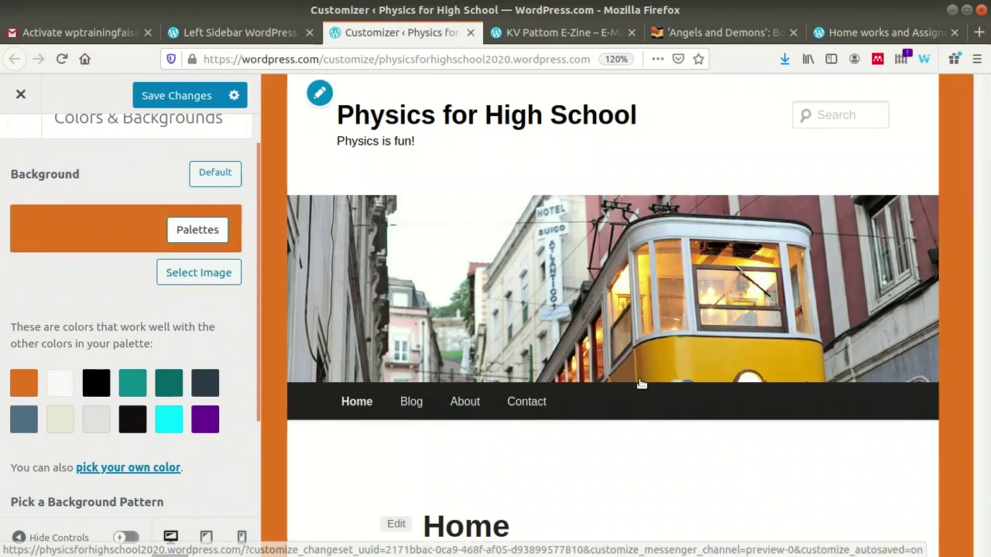
pyautogui.scroll(1, 508, 389)
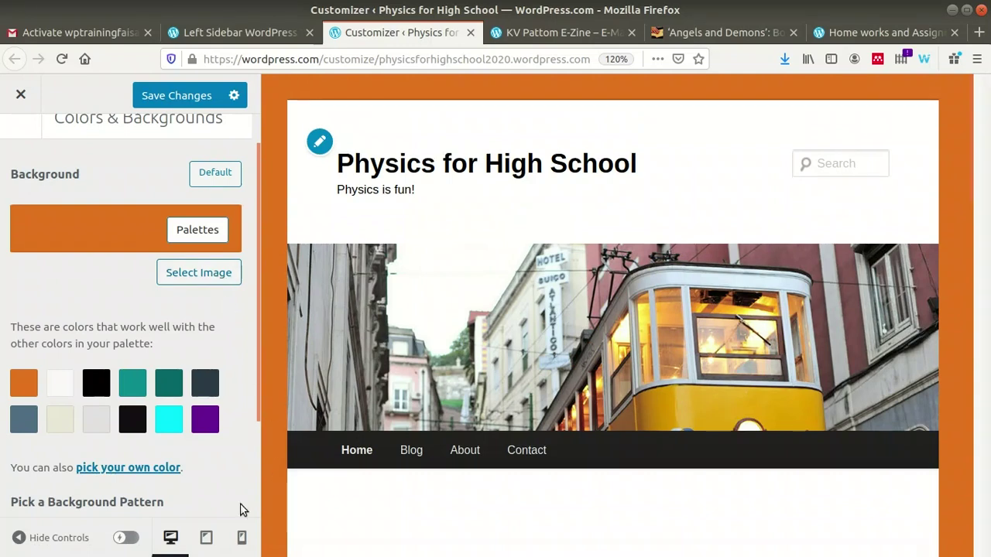
pyautogui.scroll(-3, 188, 476)
pyautogui.scroll(4, 186, 477)
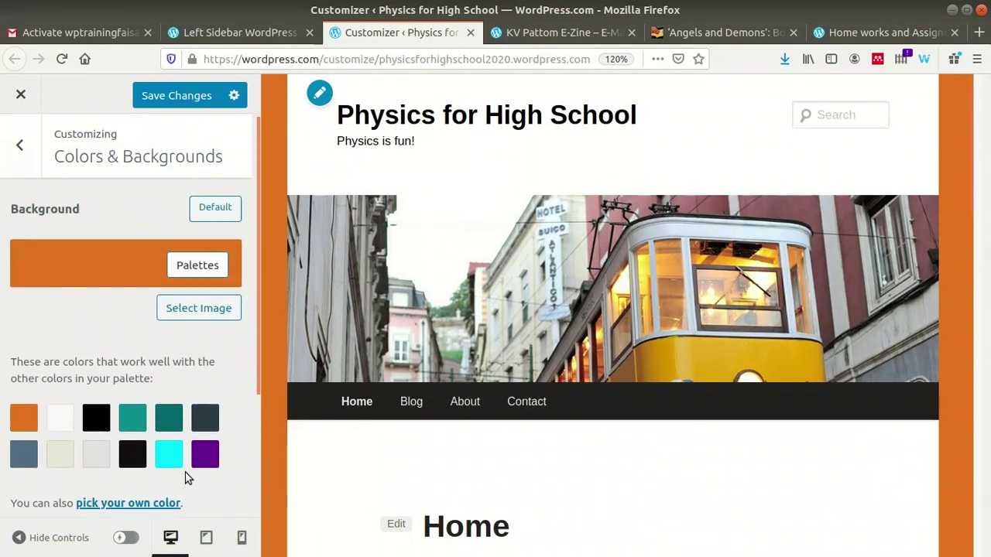
pyautogui.click(188, 98)
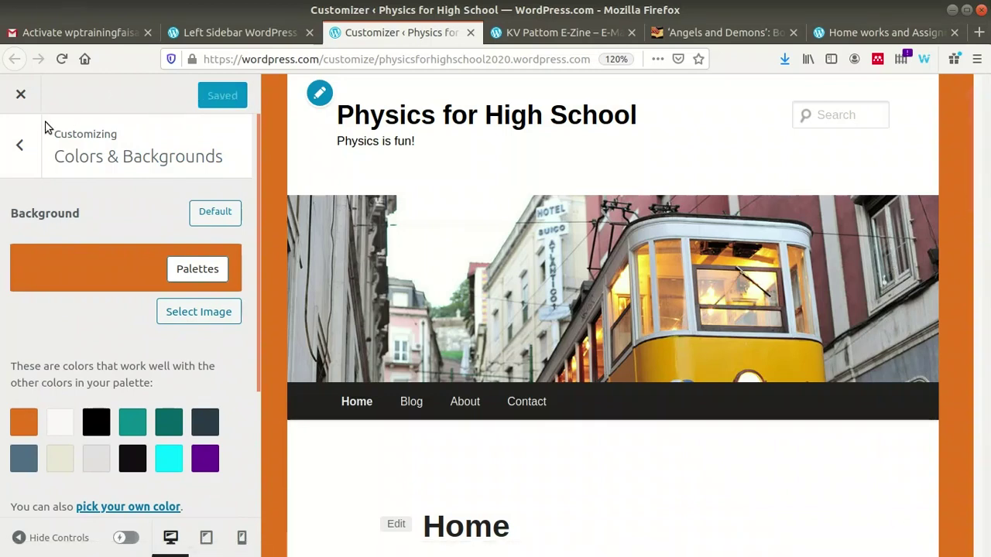
# Review the Layout panel, keep Content on left, and go back to the section list.
pyautogui.click(20, 145)
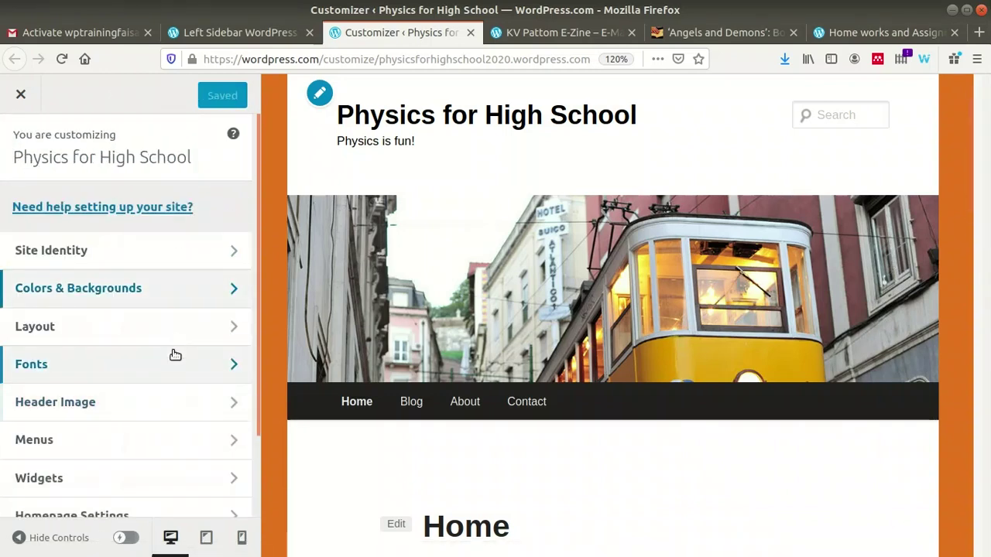
pyautogui.click(186, 333)
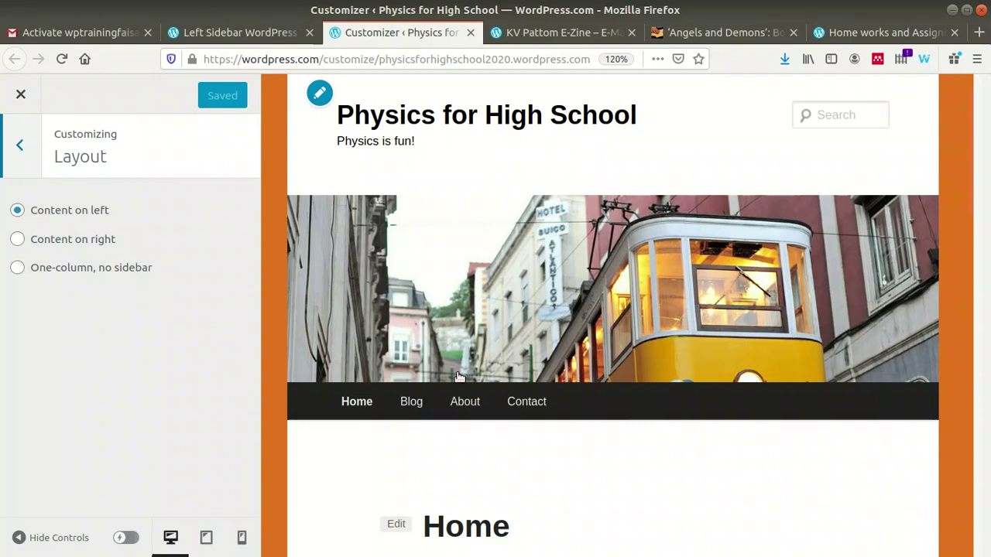
pyautogui.scroll(-4, 471, 503)
pyautogui.scroll(4, 464, 499)
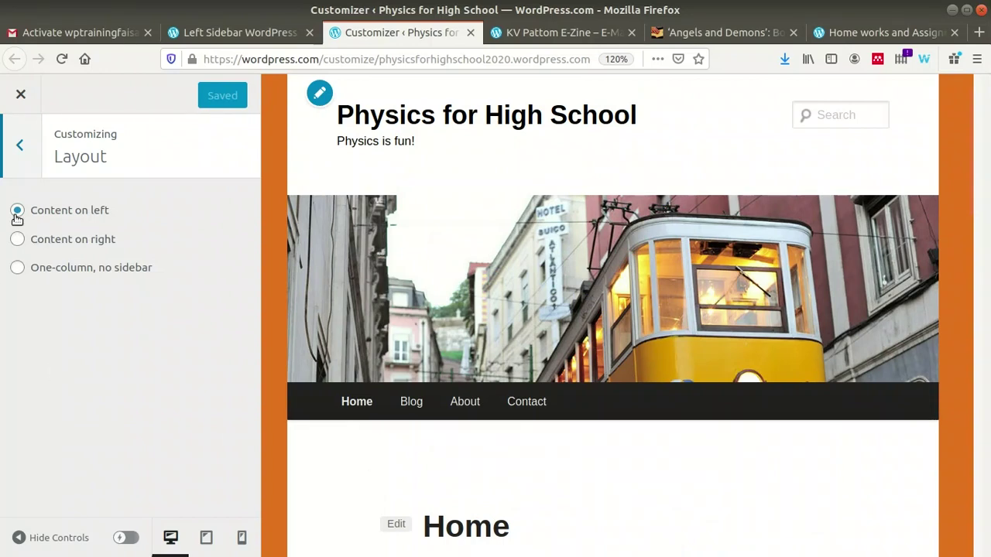
pyautogui.scroll(-5, 445, 490)
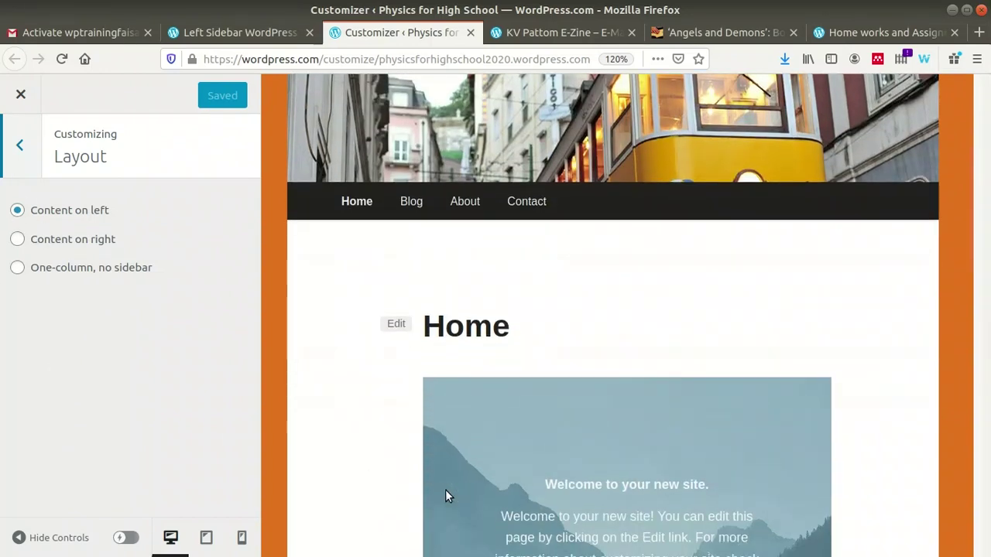
pyautogui.scroll(-2, 445, 489)
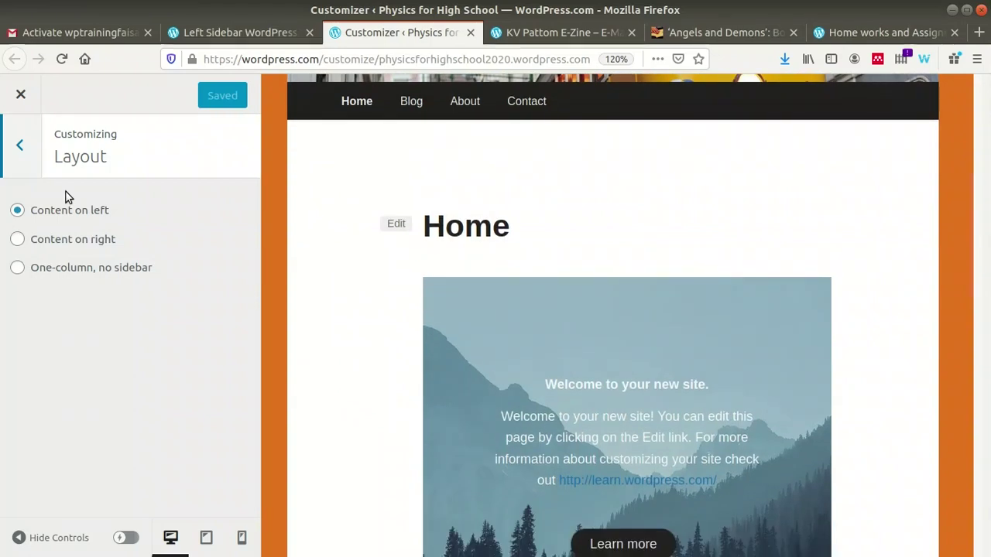
pyautogui.click(21, 147)
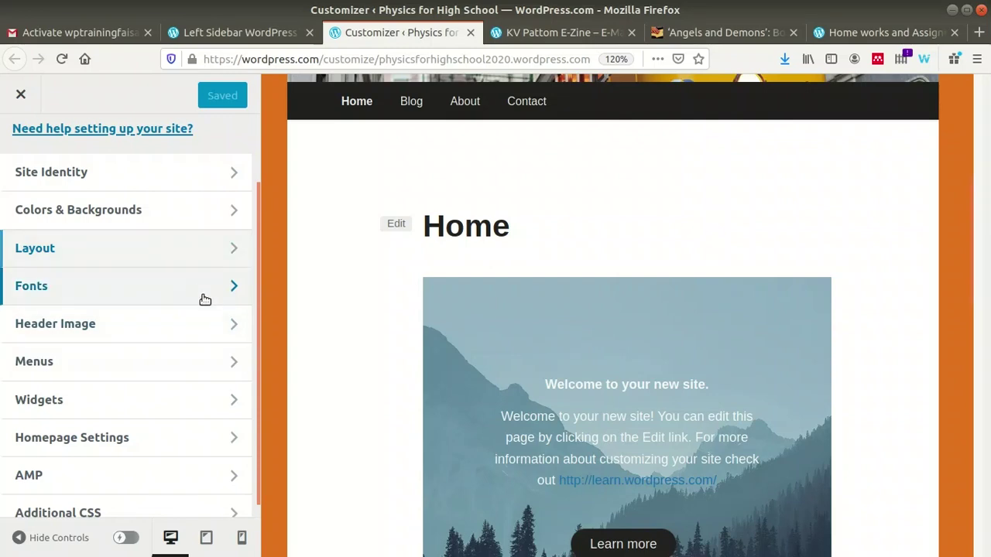
# In Fonts, try Abril Fatface headings, then Large, Normal and finally Huge heading sizes.
pyautogui.click(204, 299)
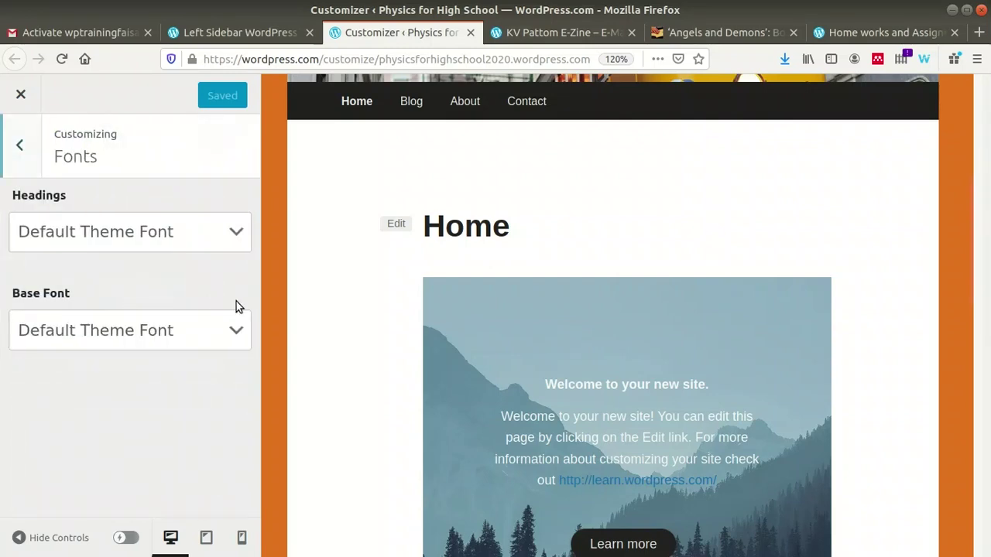
pyautogui.click(236, 239)
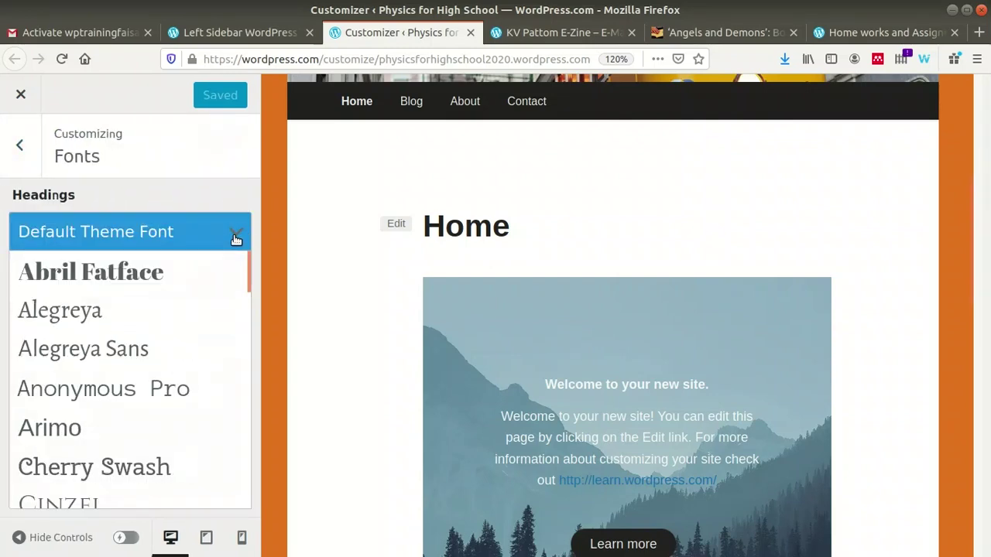
pyautogui.click(133, 275)
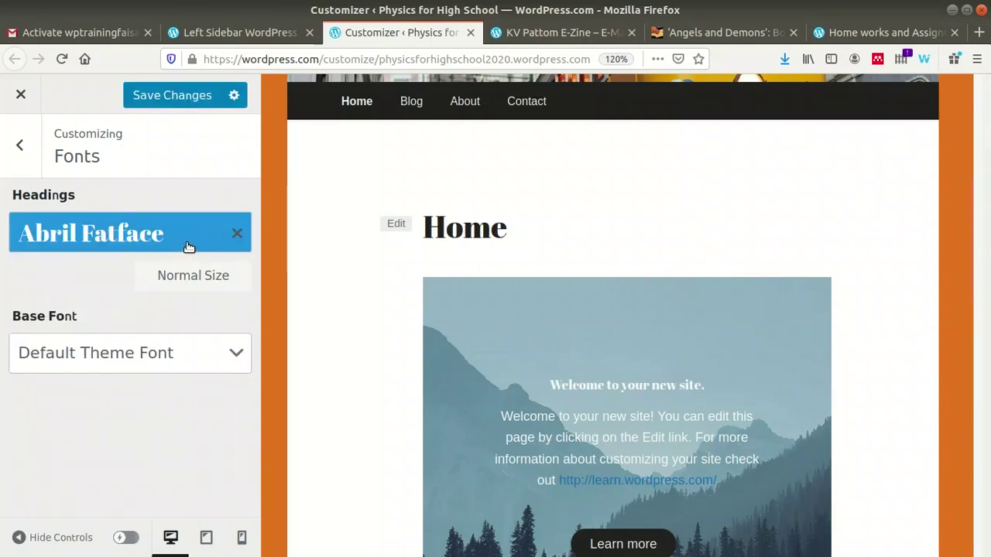
pyautogui.click(206, 275)
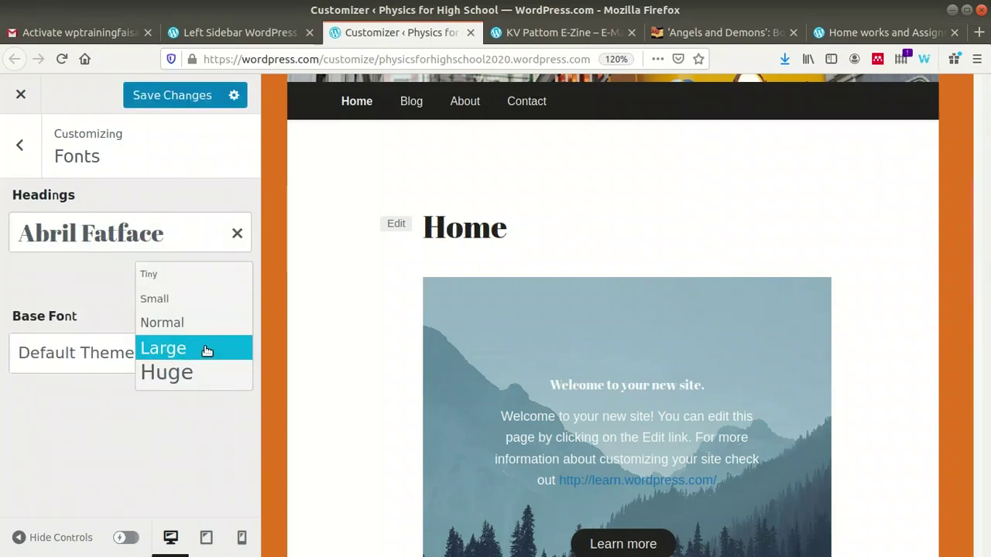
pyautogui.click(207, 351)
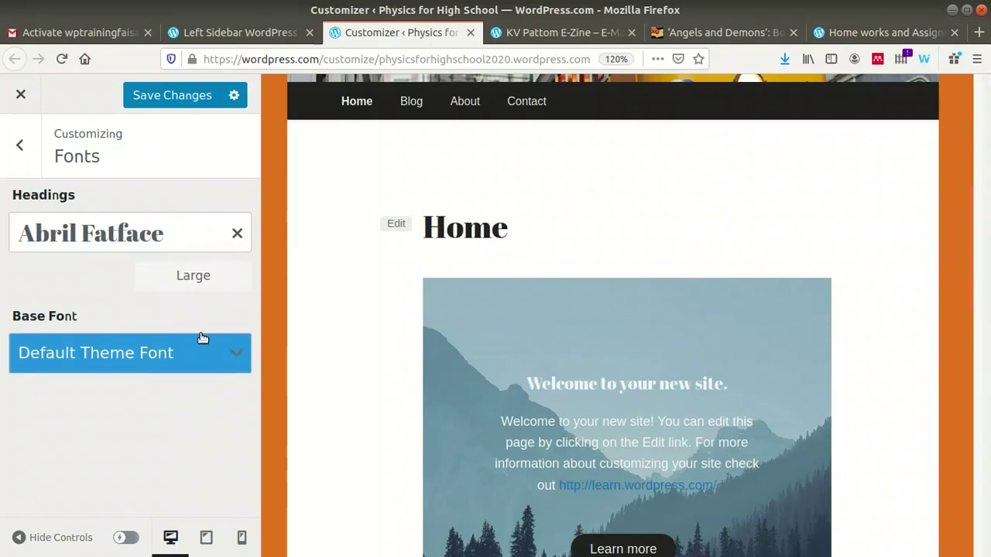
pyautogui.click(196, 283)
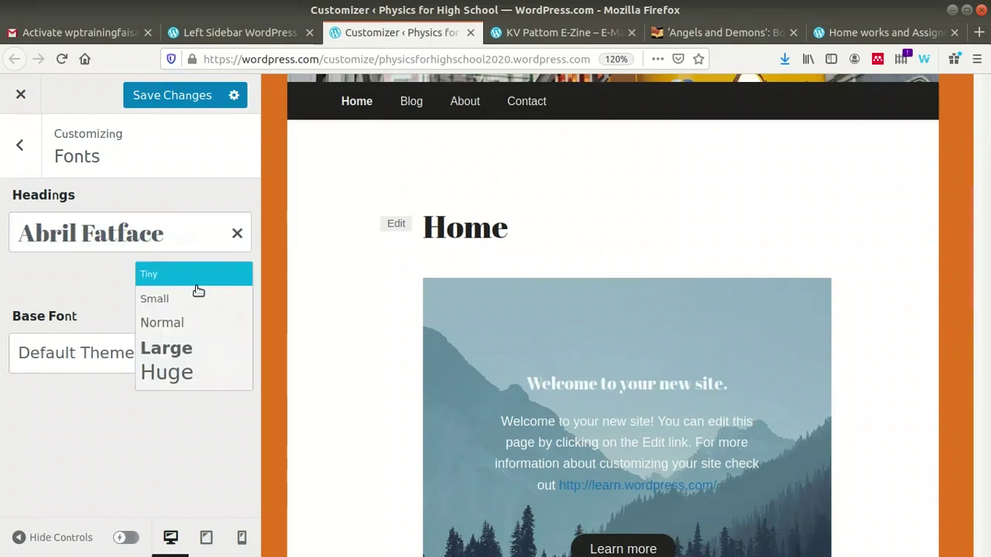
pyautogui.click(191, 325)
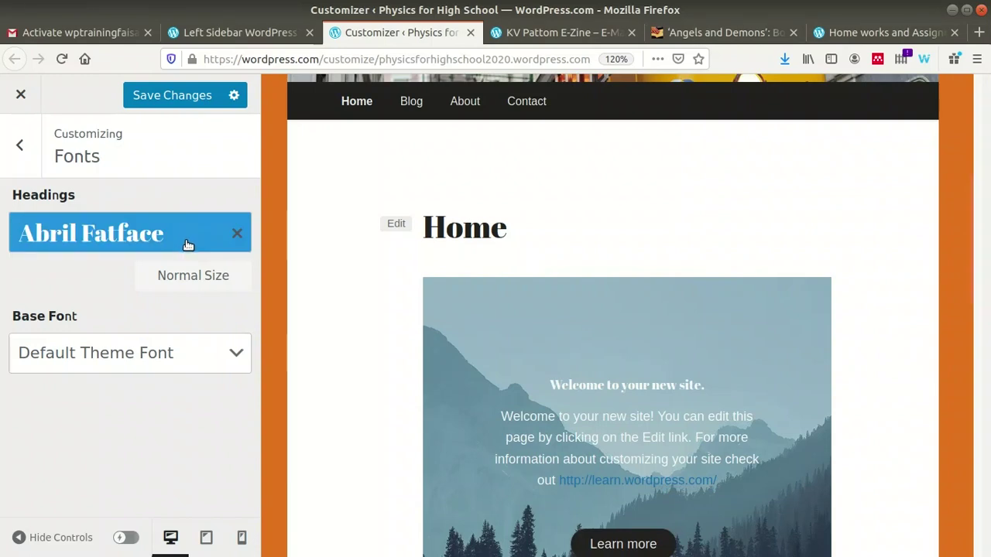
pyautogui.click(195, 280)
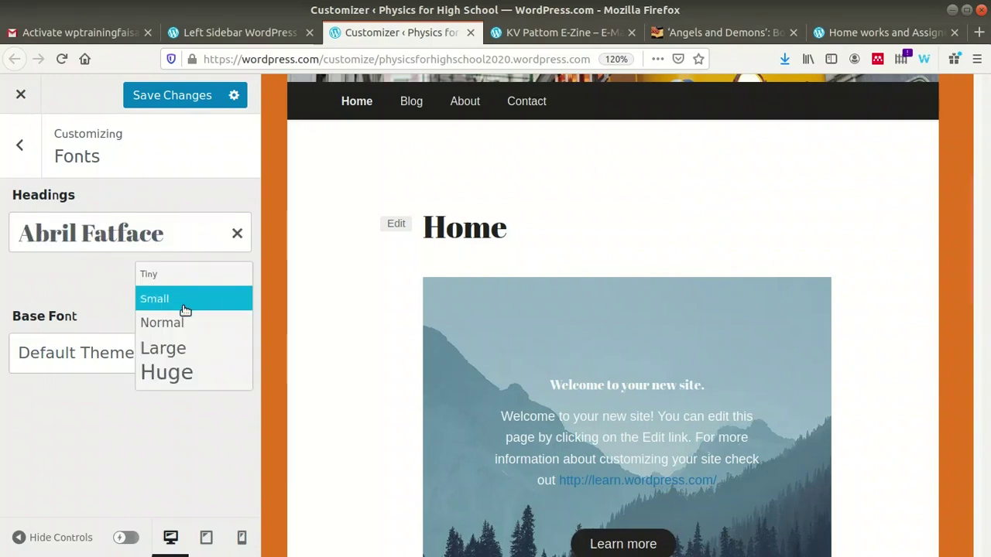
pyautogui.click(191, 388)
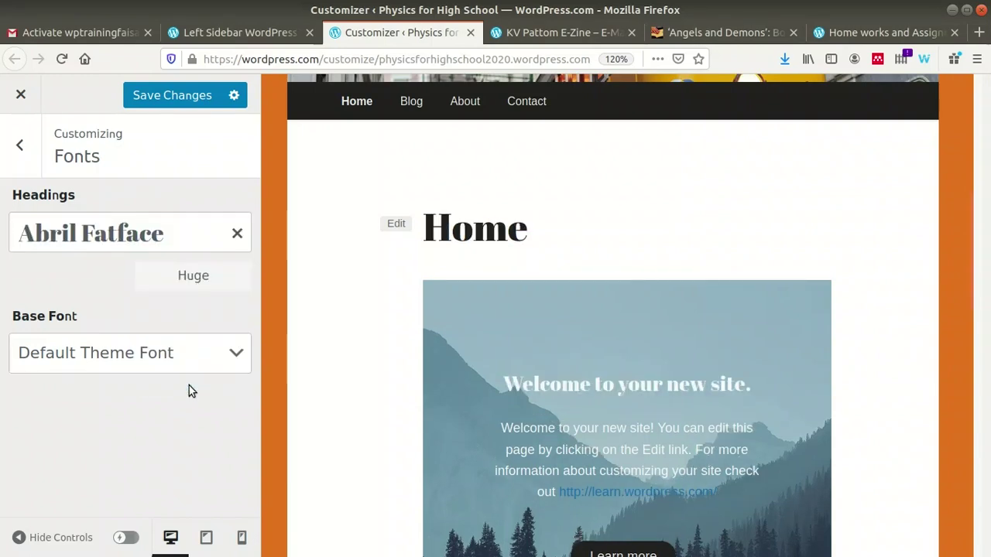
# Switch headings to Arimo and the base font to Karla, and save the changes.
pyautogui.click(186, 233)
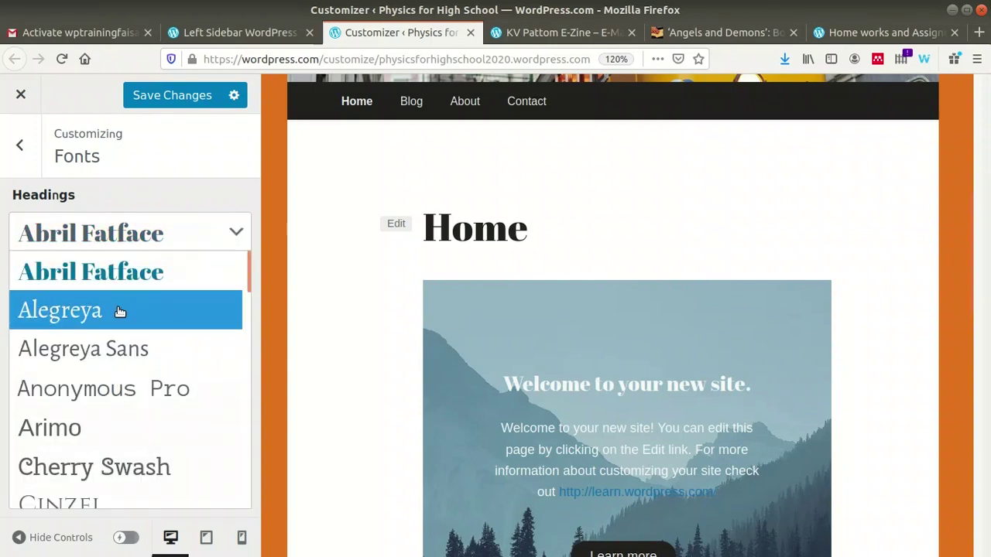
pyautogui.scroll(-3, 120, 312)
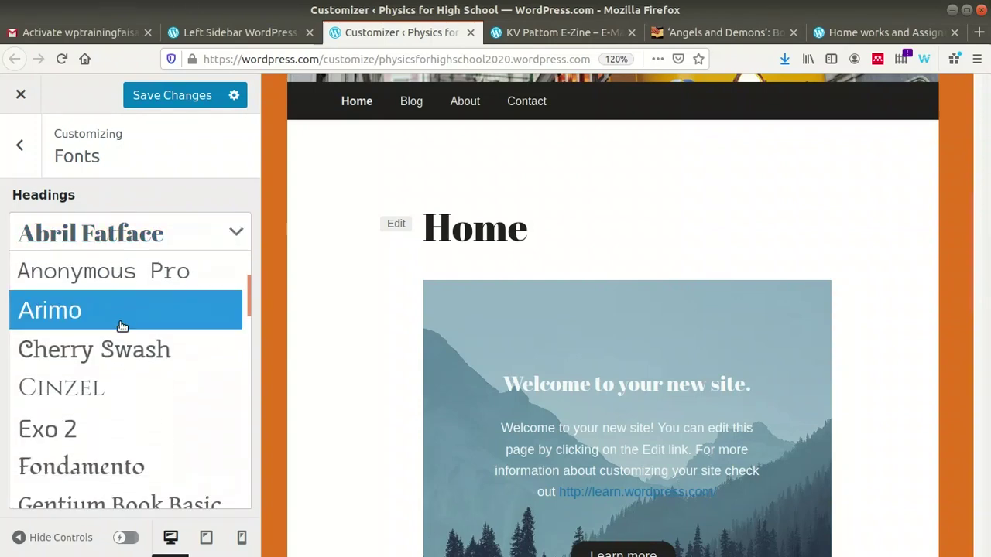
pyautogui.click(122, 326)
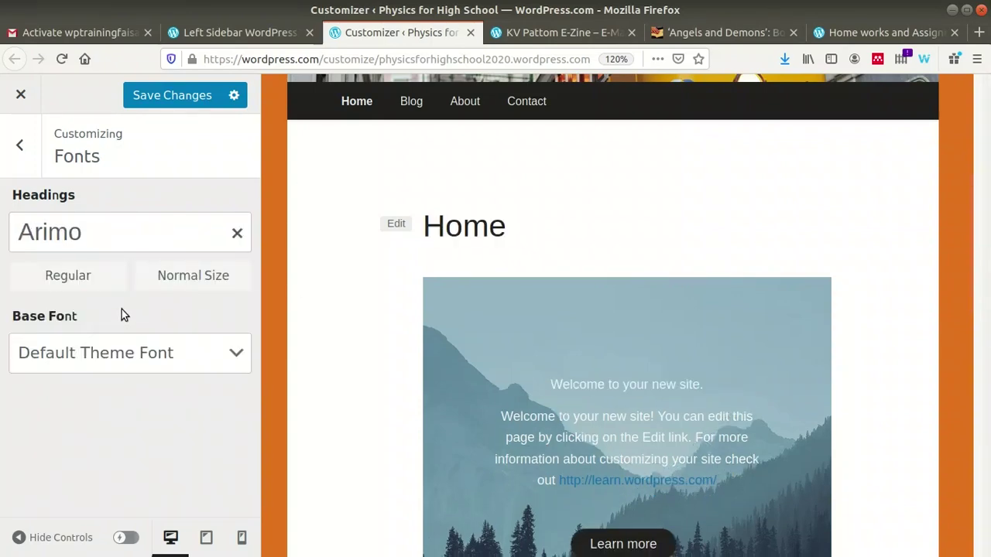
pyautogui.scroll(-3, 519, 345)
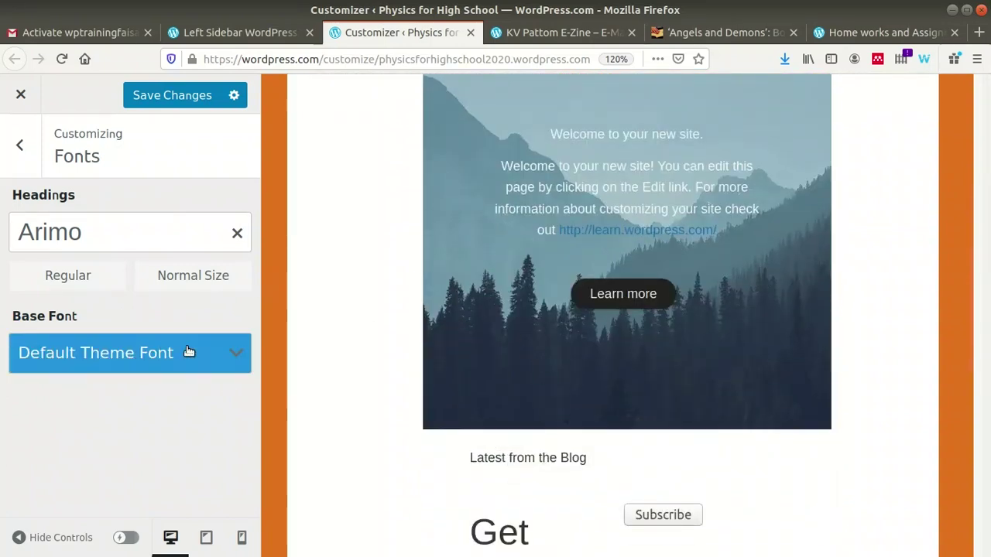
pyautogui.click(237, 365)
pyautogui.scroll(-3, 62, 287)
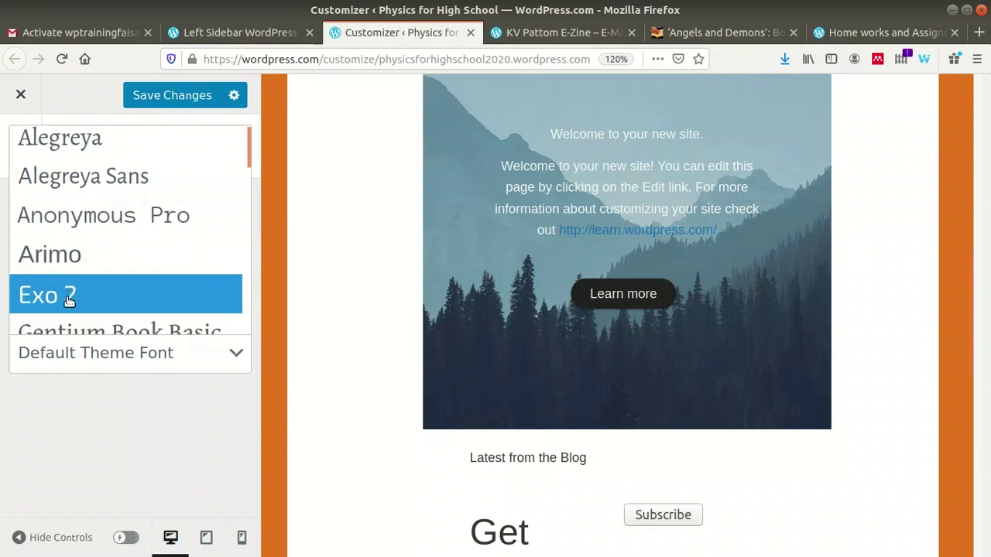
pyautogui.click(80, 267)
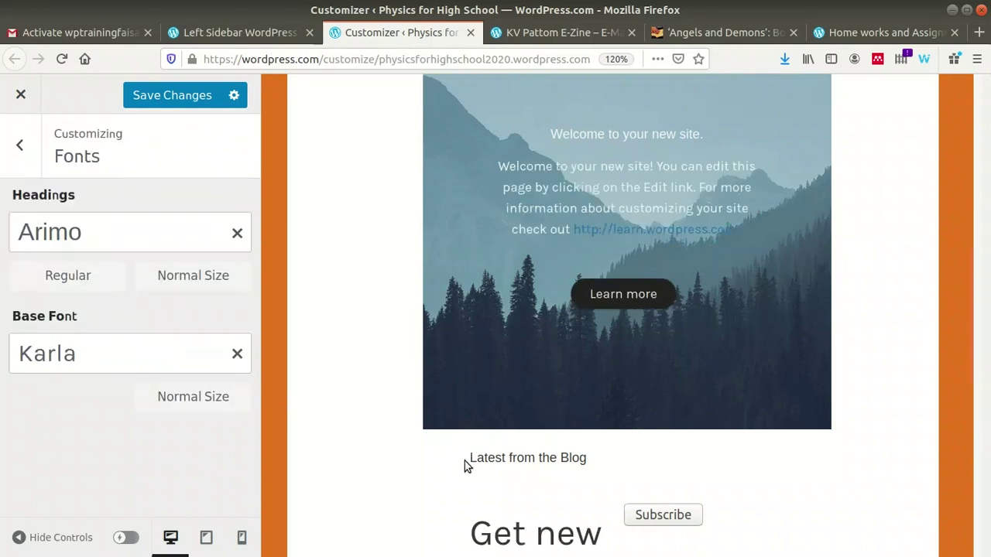
pyautogui.scroll(-2, 517, 436)
pyautogui.scroll(-2, 526, 418)
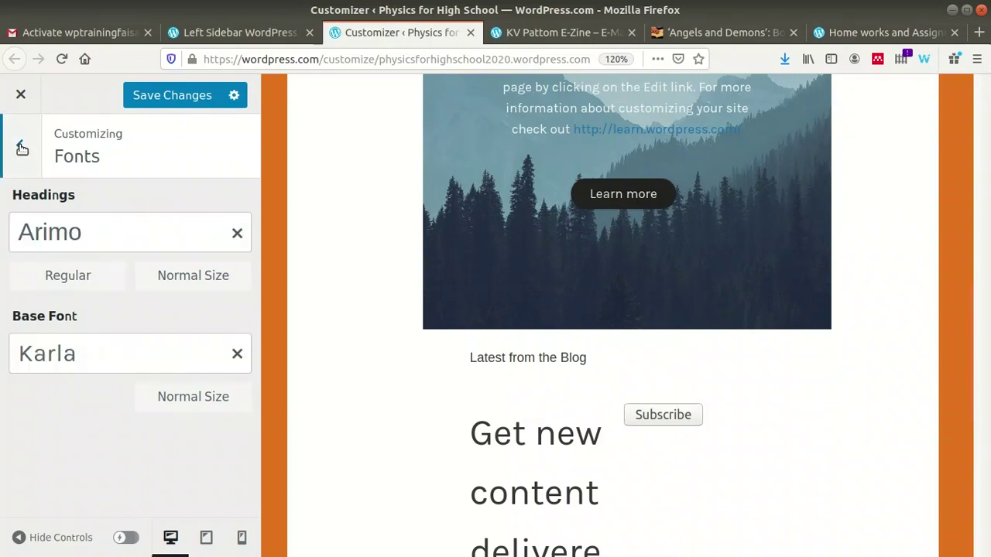
pyautogui.click(161, 96)
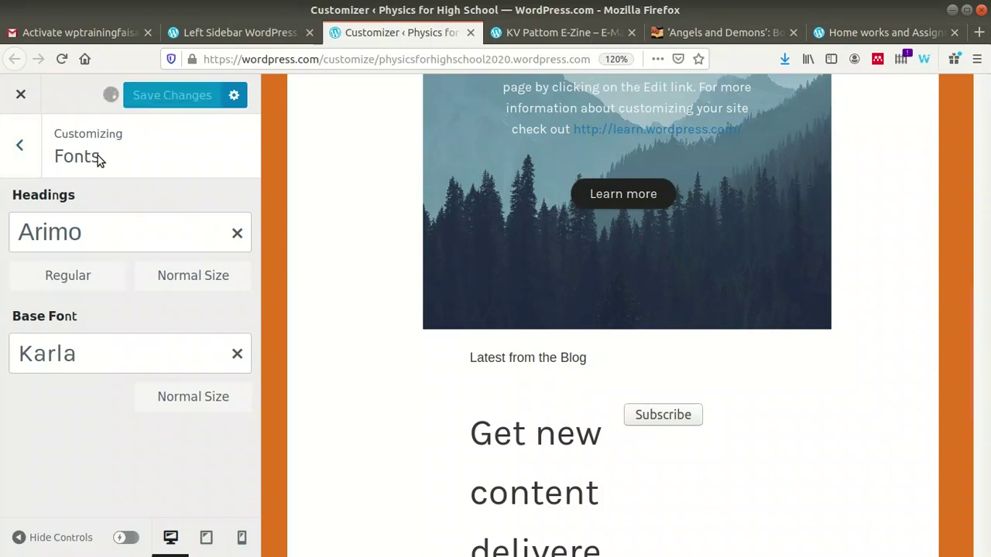
# Return to the main customizer sections and open the Header Image settings.
pyautogui.click(21, 146)
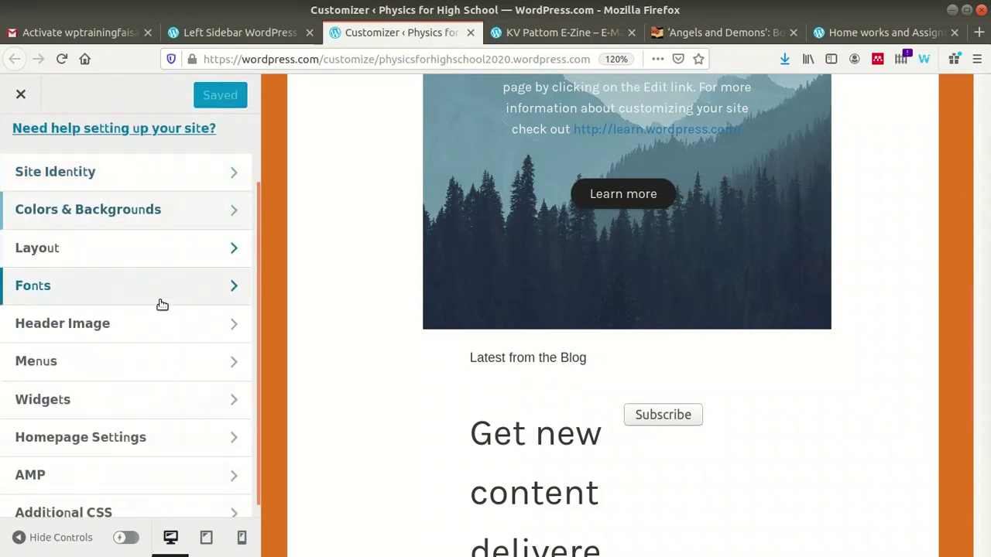
pyautogui.scroll(1, 203, 358)
pyautogui.scroll(2, 204, 358)
pyautogui.scroll(5, 404, 380)
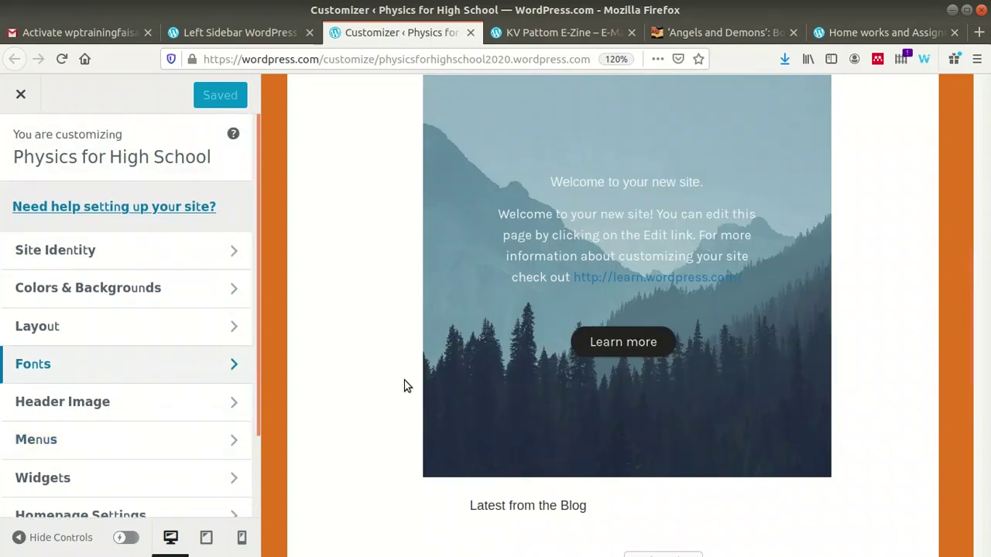
pyautogui.scroll(3, 404, 385)
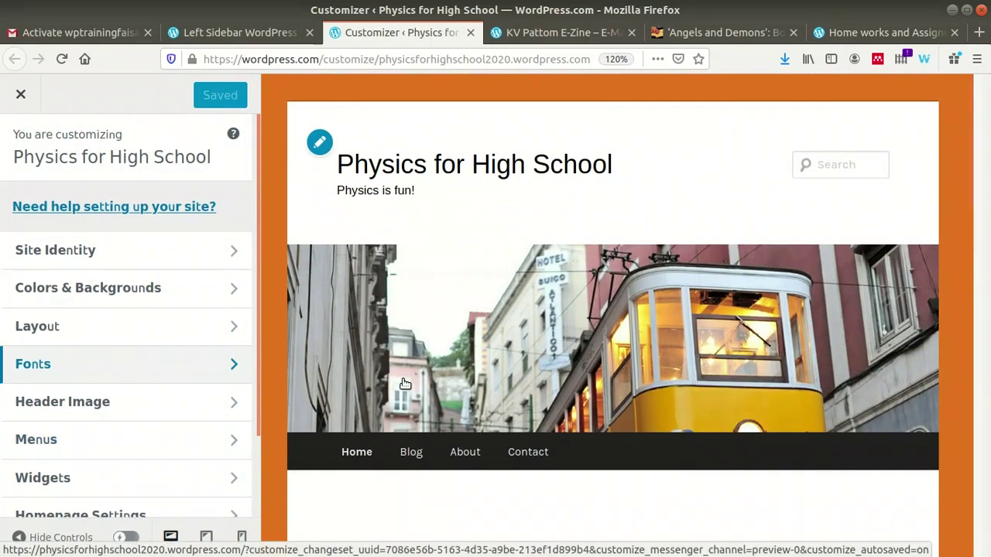
pyautogui.click(220, 401)
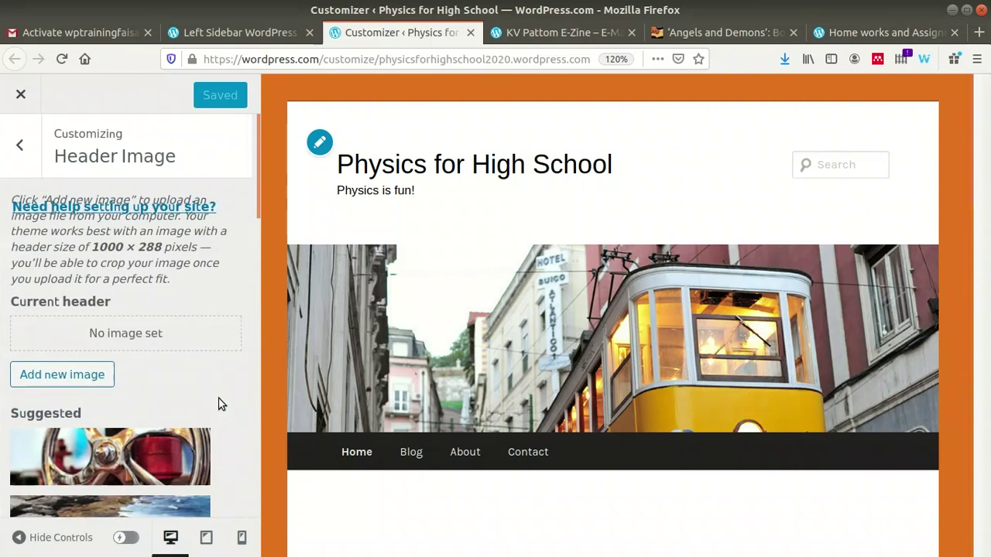
pyautogui.click(17, 142)
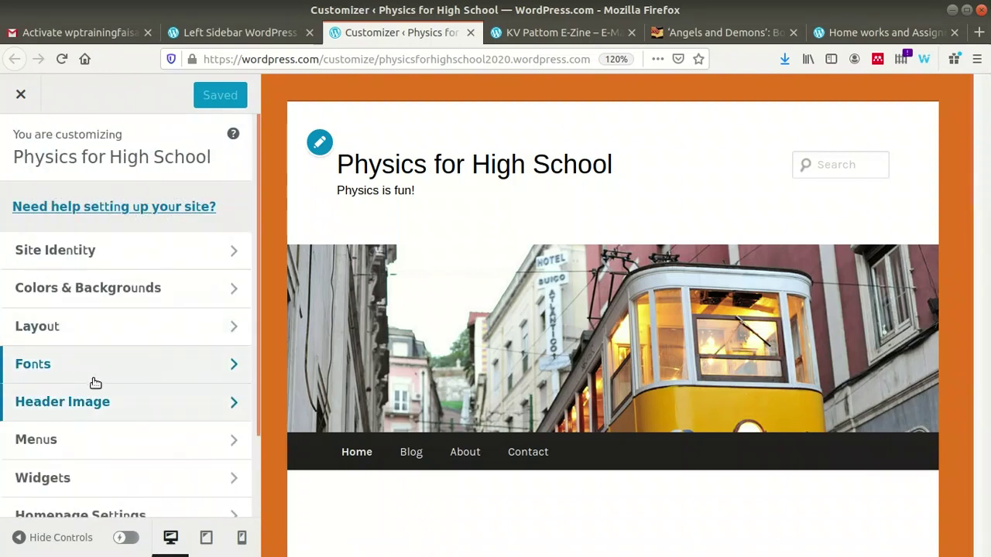
pyautogui.click(218, 404)
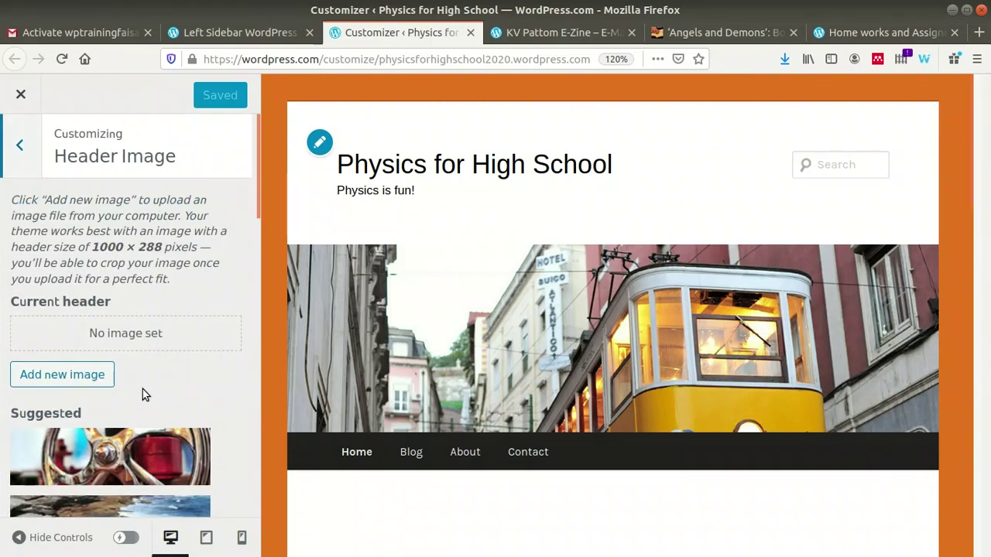
pyautogui.scroll(-3, 143, 391)
pyautogui.scroll(-1, 139, 396)
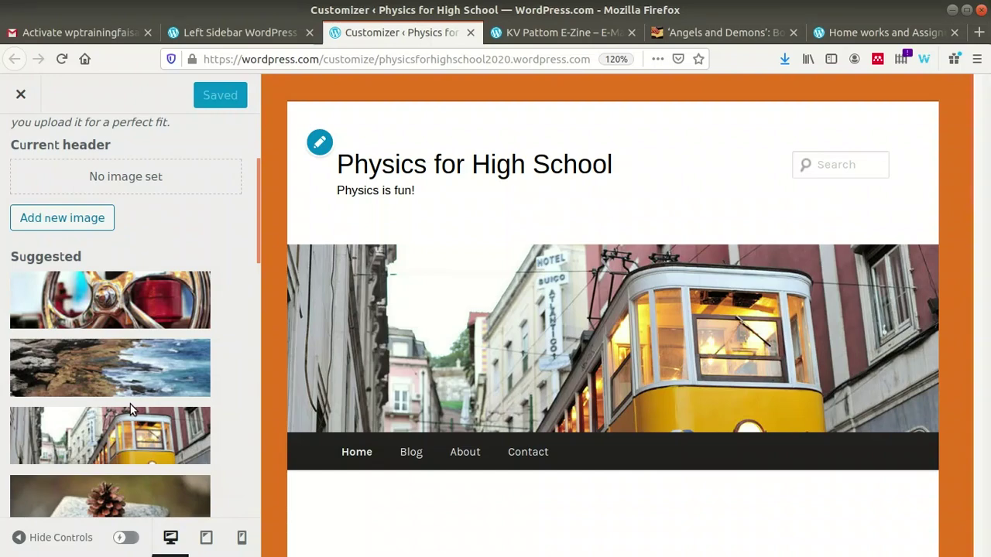
pyautogui.scroll(-3, 130, 410)
pyautogui.scroll(-7, 129, 412)
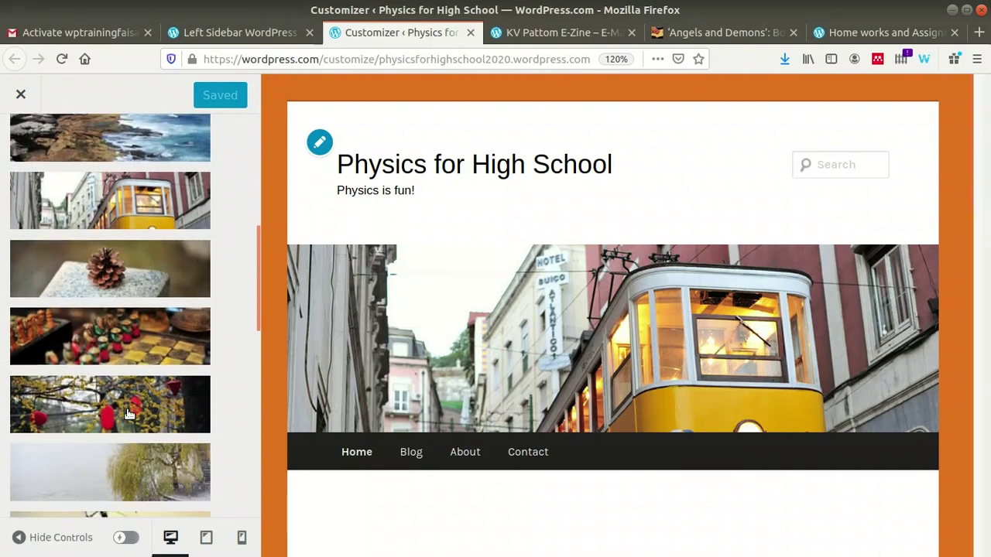
pyautogui.scroll(-10, 131, 410)
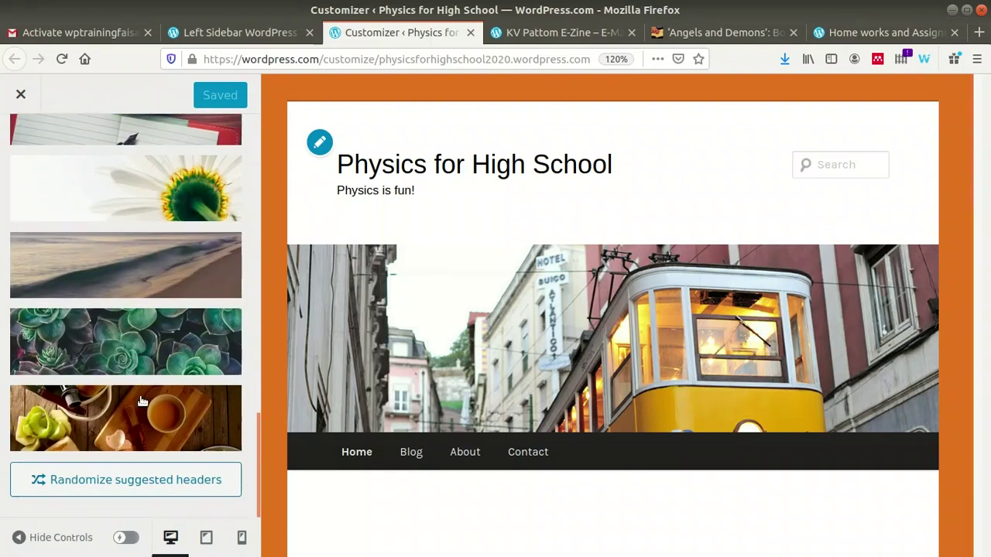
pyautogui.scroll(20, 141, 399)
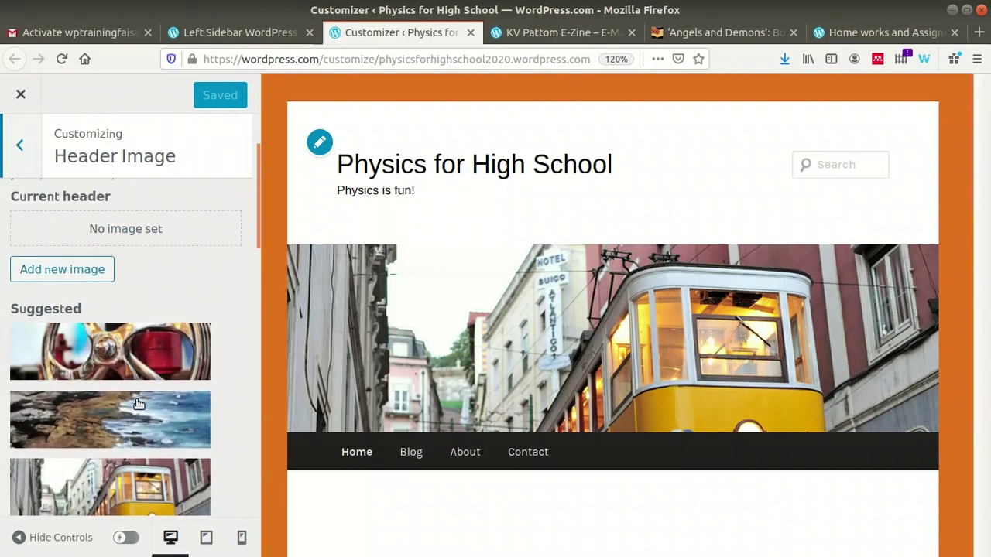
pyautogui.scroll(3, 124, 396)
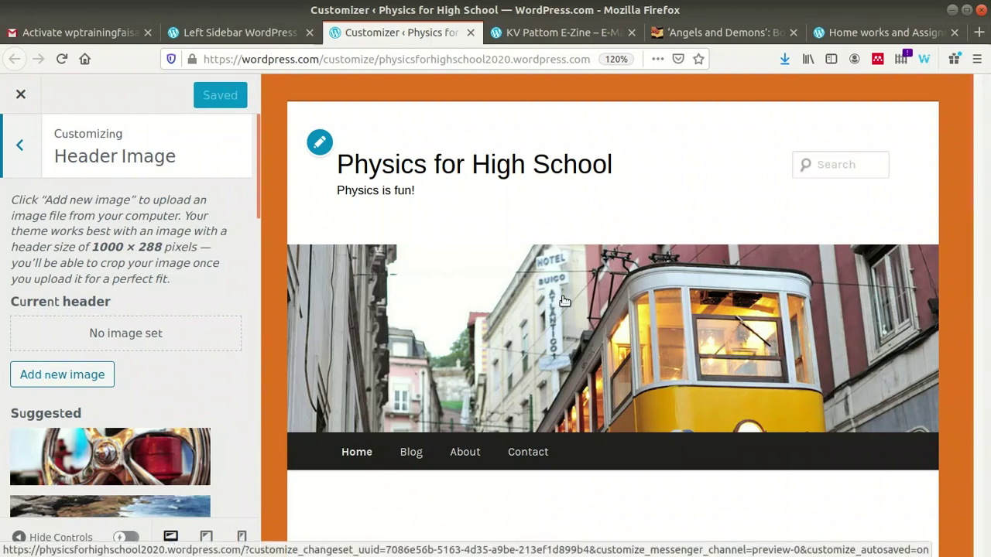
# Add a new header image, glance at Media Library, and bring up the Upload Files file chooser.
pyautogui.click(62, 377)
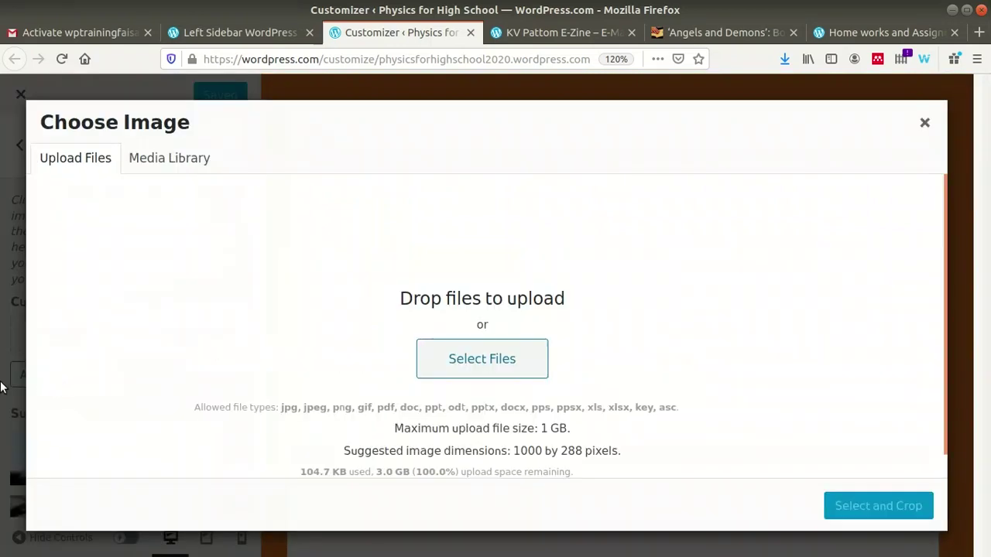
pyautogui.click(190, 168)
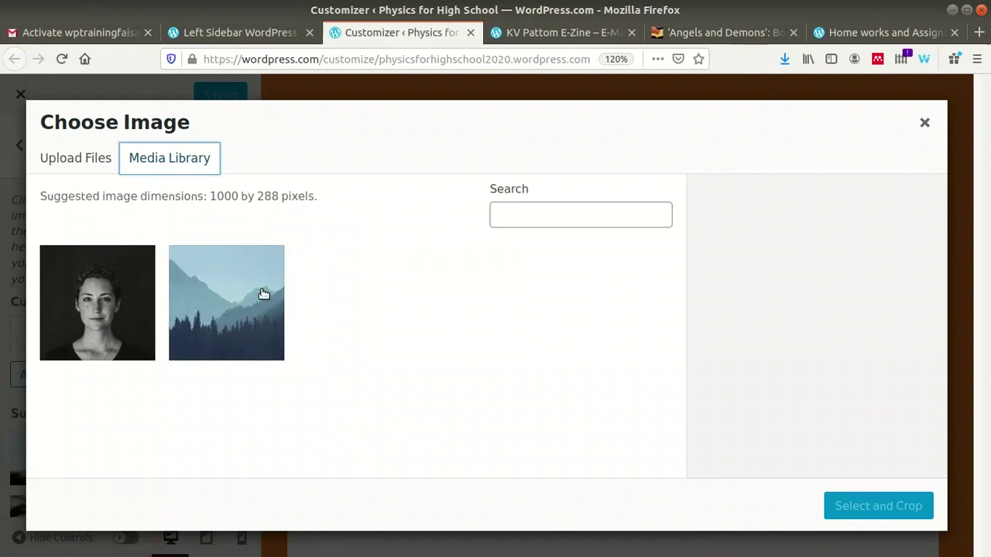
pyautogui.click(76, 159)
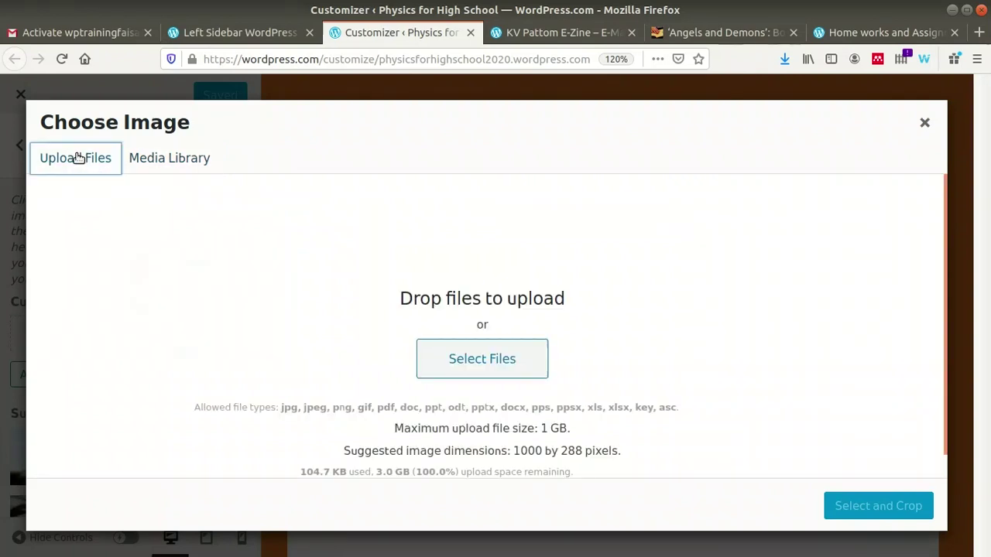
pyautogui.click(488, 360)
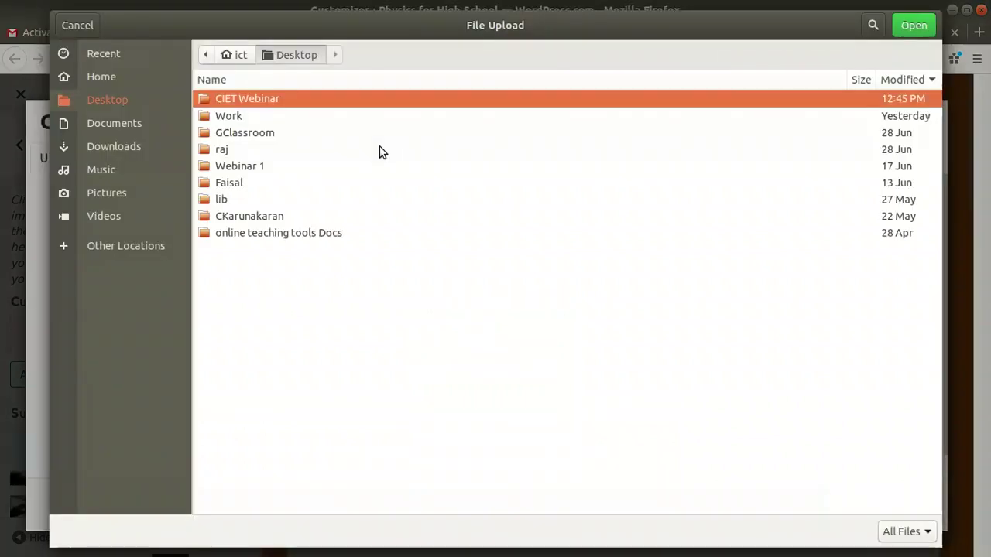
pyautogui.doubleClick(285, 100)
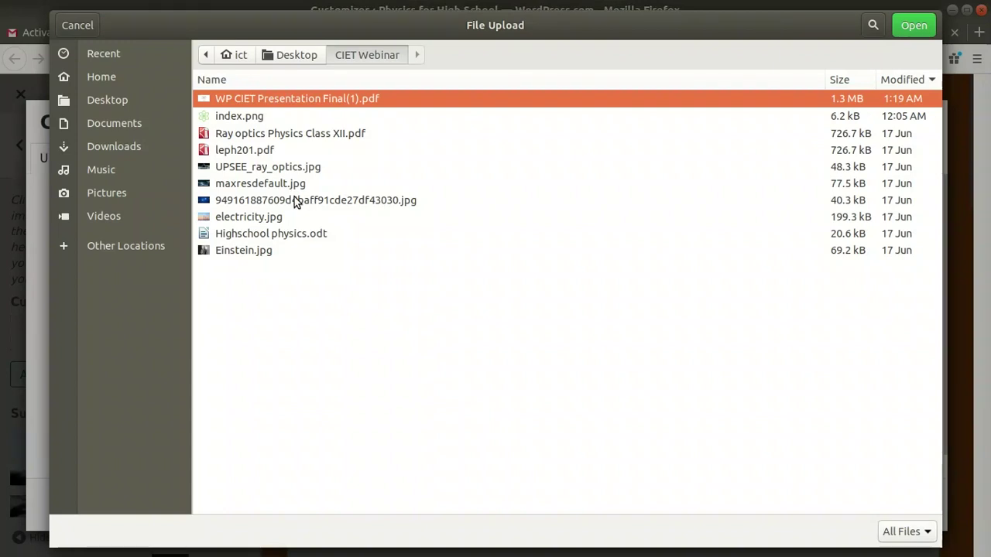
pyautogui.click(296, 202)
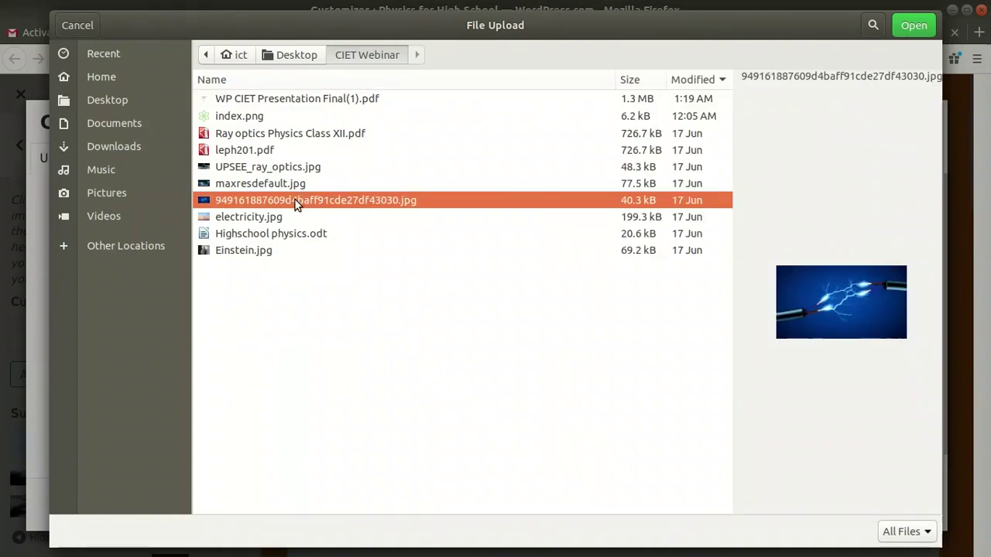
pyautogui.click(914, 27)
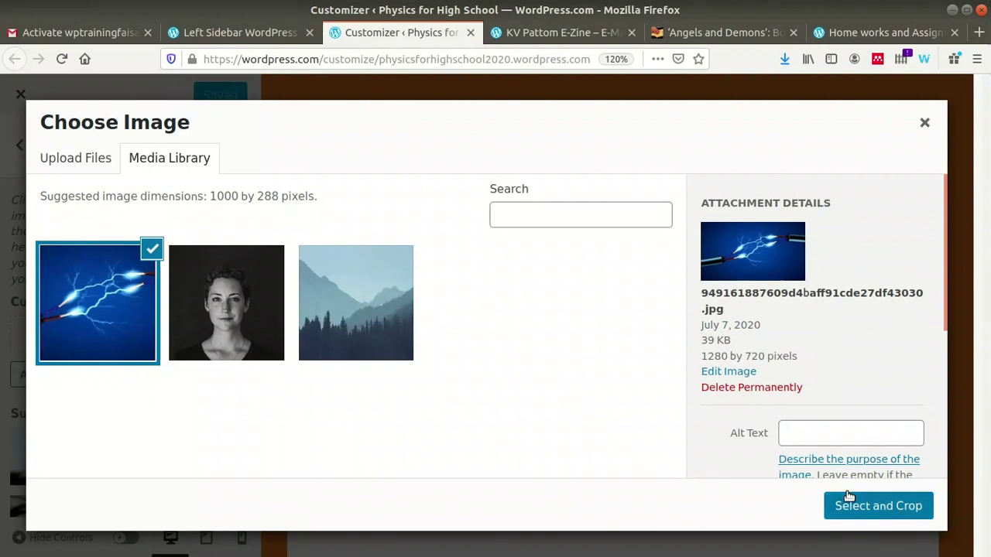
# Use the spark image and adjust the crop box to a middle band framing the sparking wires.
pyautogui.scroll(-5, 854, 462)
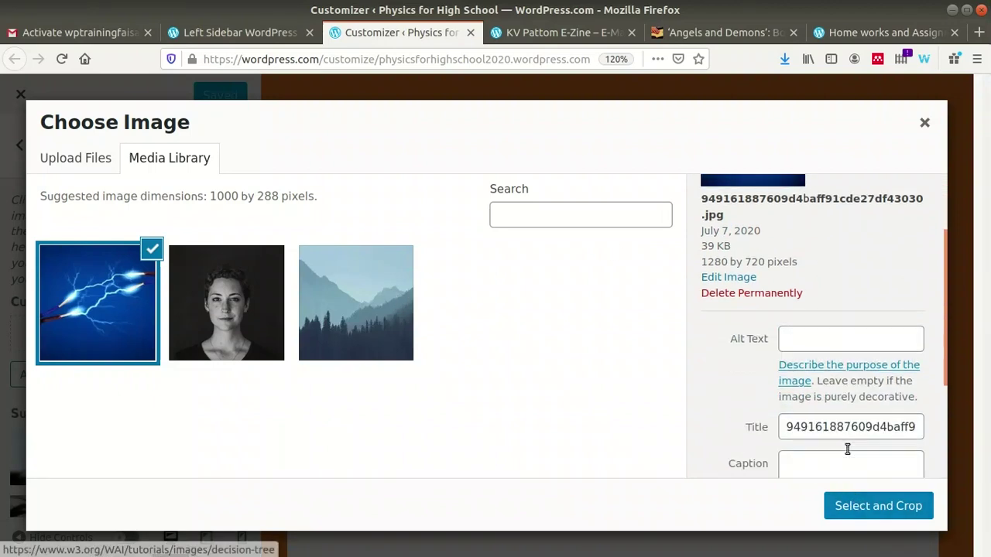
pyautogui.click(885, 507)
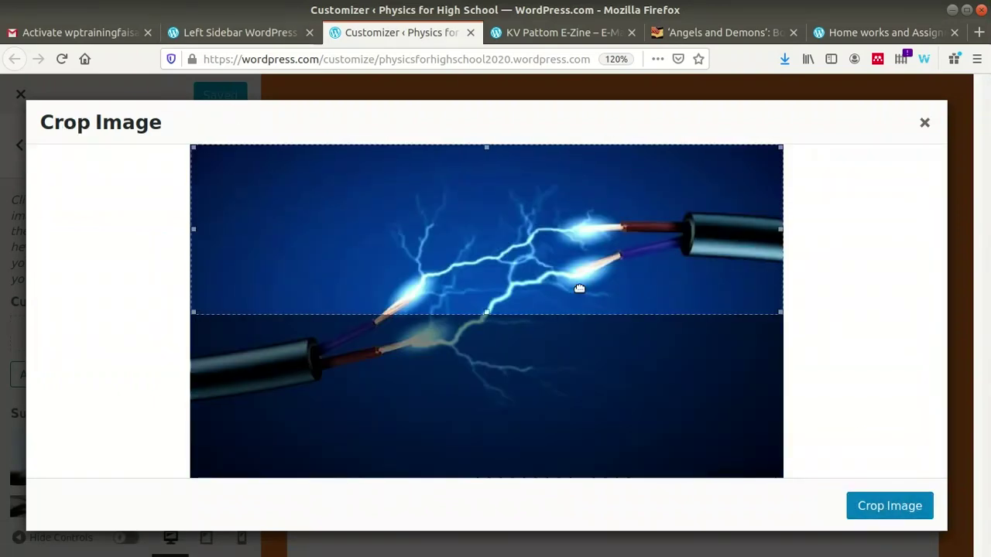
pyautogui.moveTo(542, 271); pyautogui.dragTo(540, 317)
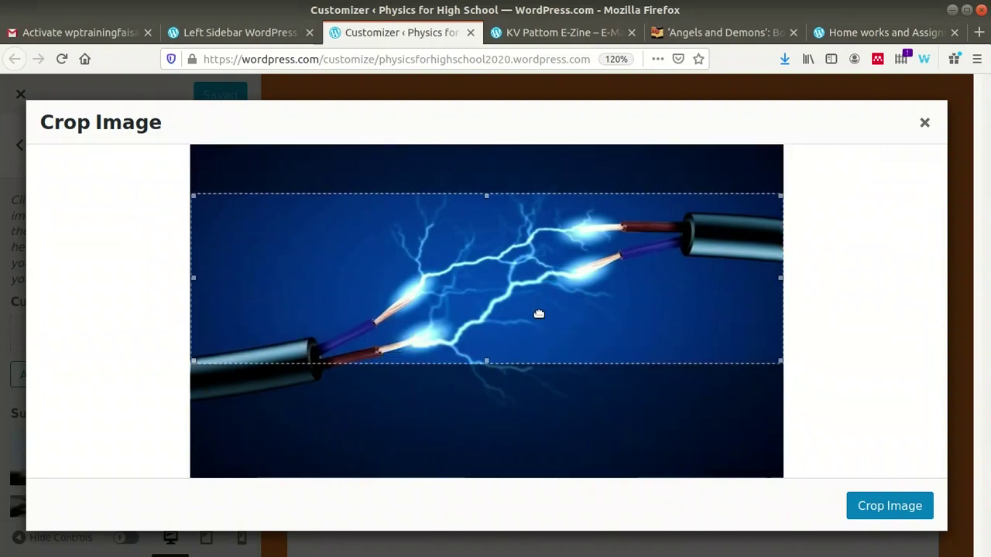
pyautogui.moveTo(484, 356); pyautogui.dragTo(493, 375)
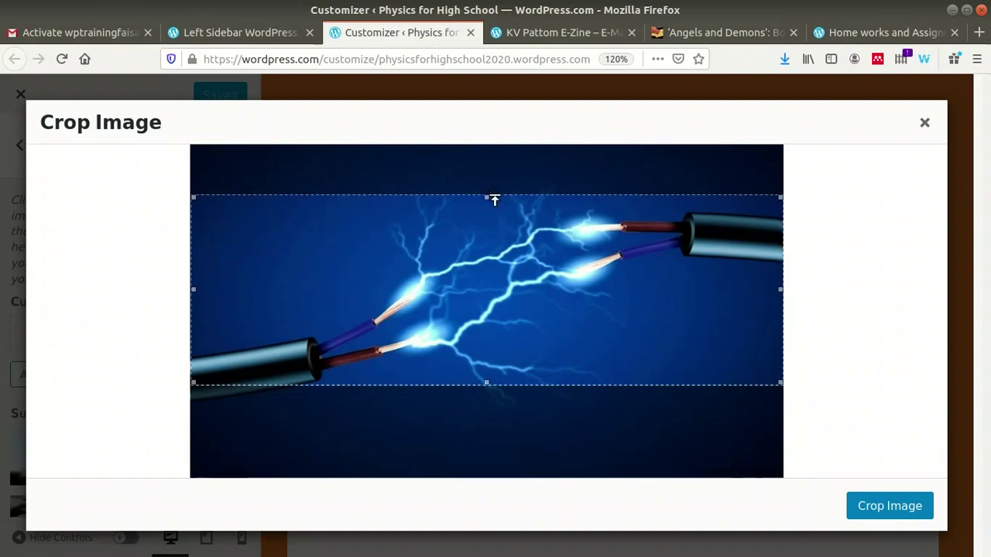
pyautogui.moveTo(491, 198)
pyautogui.mouseDown()
pyautogui.moveTo(496, 213)
pyautogui.moveTo(500, 204)
pyautogui.mouseUp()
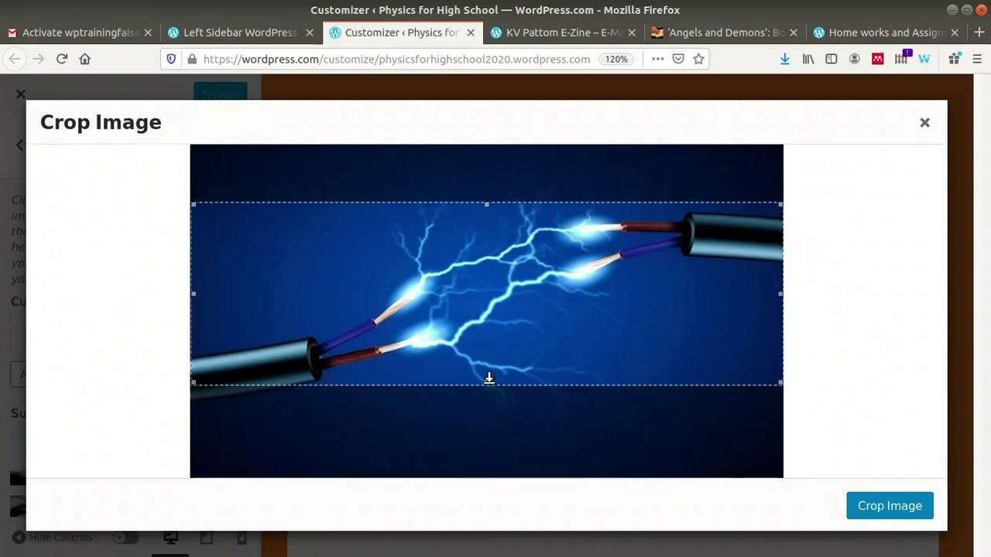
pyautogui.moveTo(489, 379); pyautogui.dragTo(491, 383)
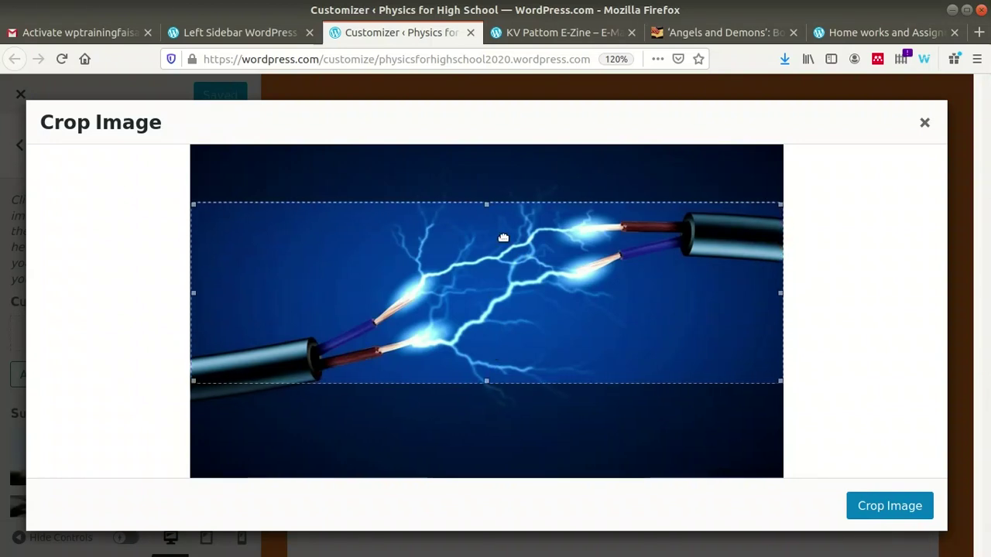
pyautogui.moveTo(491, 203)
pyautogui.mouseDown()
pyautogui.moveTo(496, 214)
pyautogui.moveTo(503, 206)
pyautogui.mouseUp()
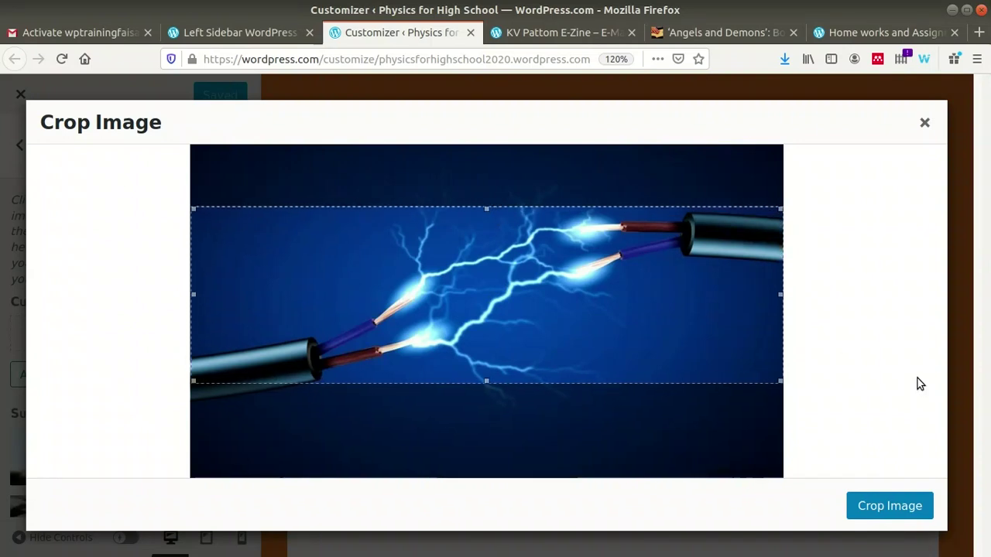
# Apply the crop, save the lightning header image, and close the customizer to My Home.
pyautogui.click(900, 507)
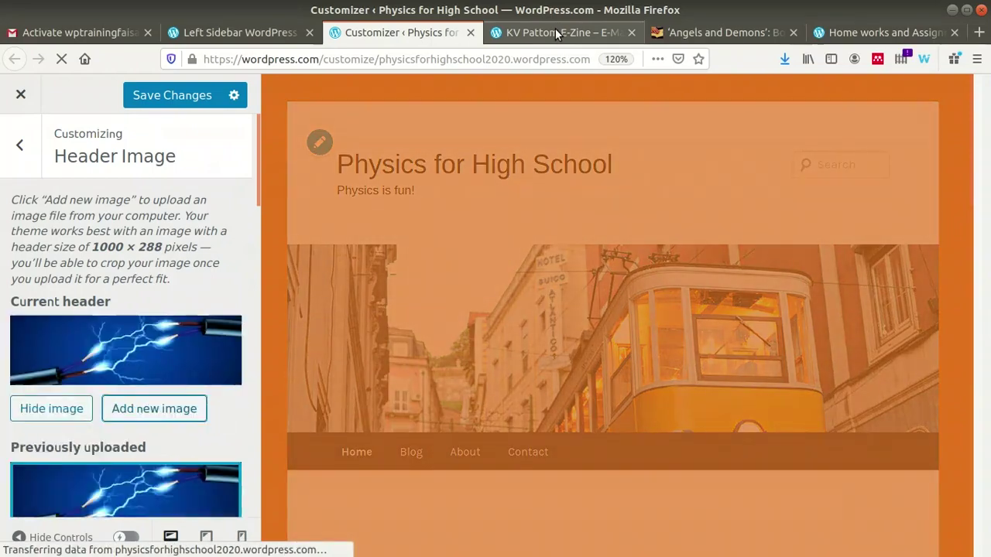
pyautogui.scroll(-3, 584, 324)
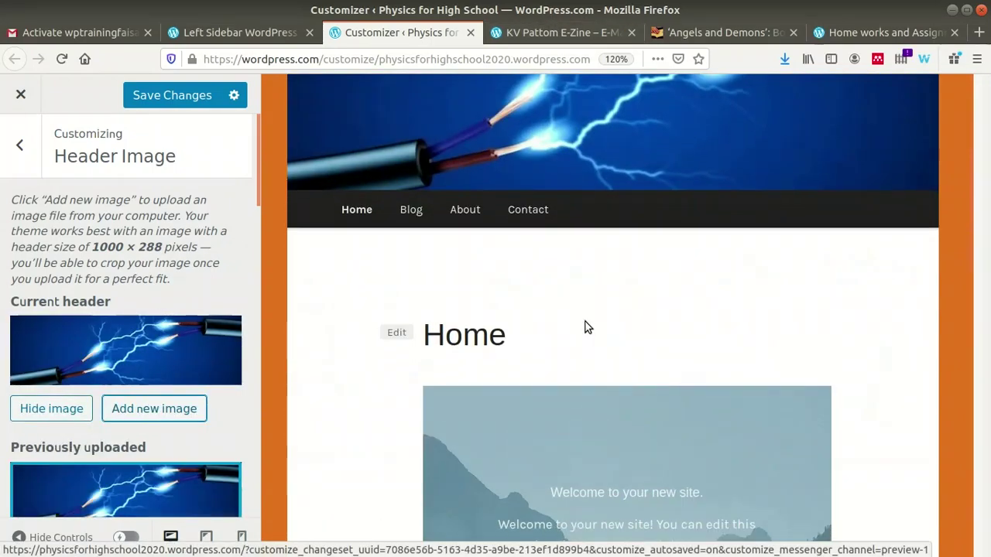
pyautogui.scroll(3, 587, 326)
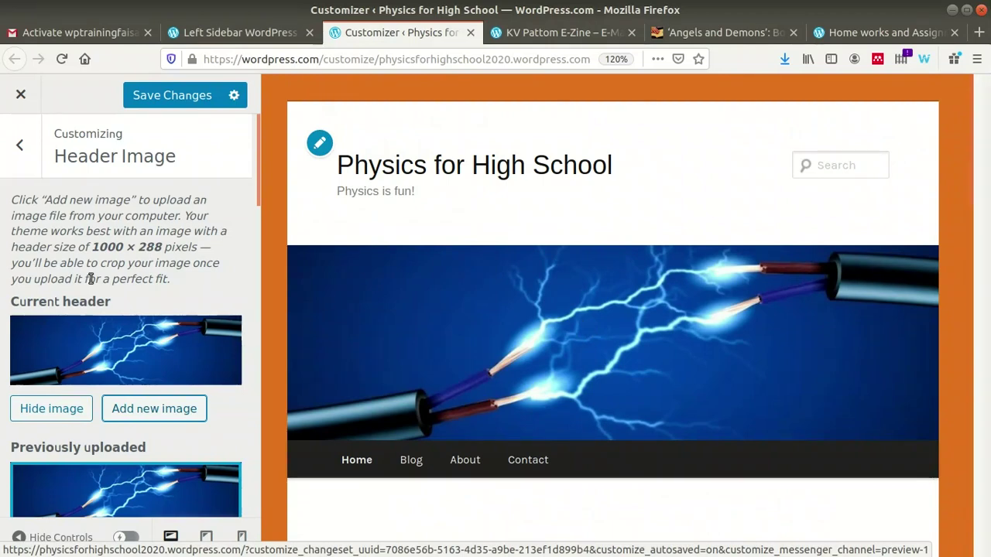
pyautogui.scroll(-1, 155, 377)
pyautogui.scroll(-1, 154, 377)
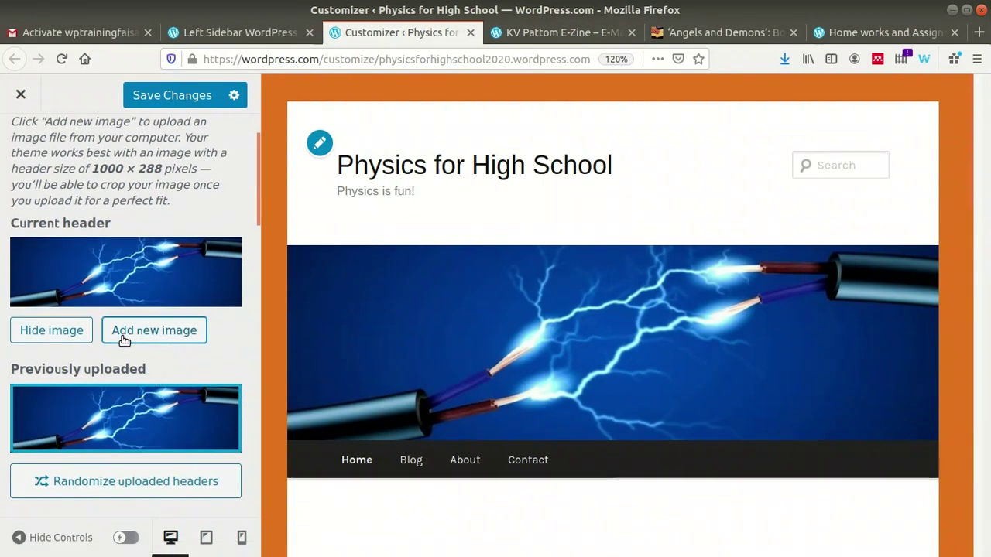
pyautogui.scroll(-2, 137, 332)
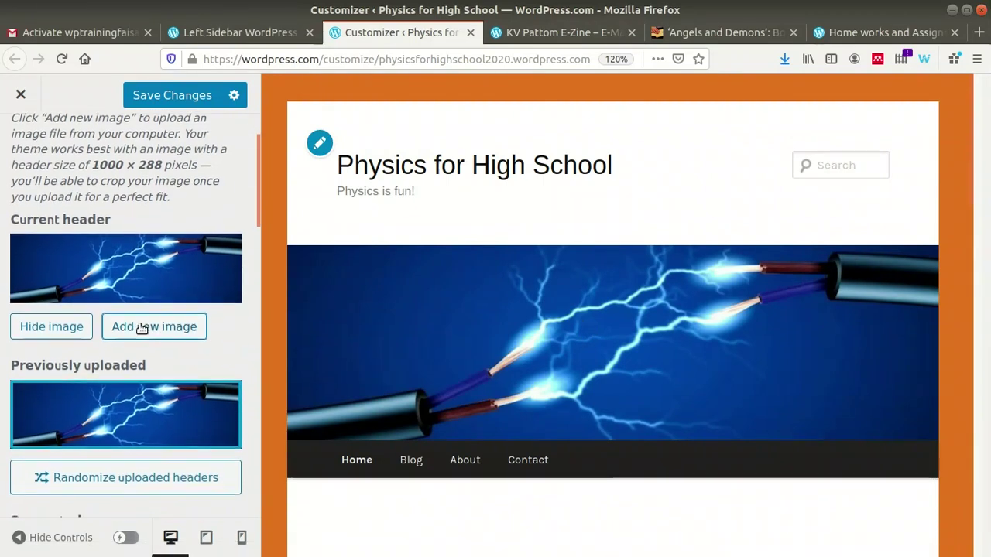
pyautogui.scroll(-2, 140, 330)
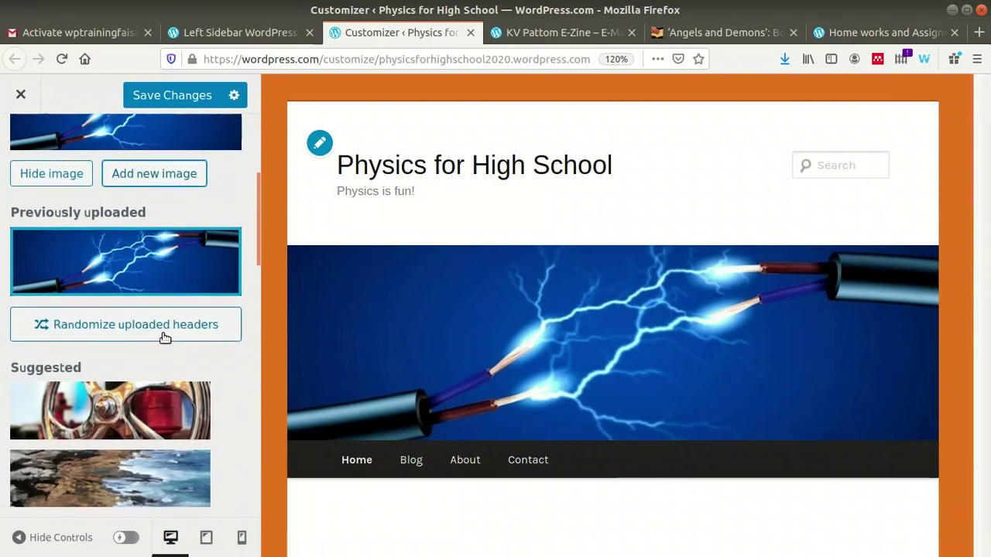
pyautogui.scroll(-2, 223, 325)
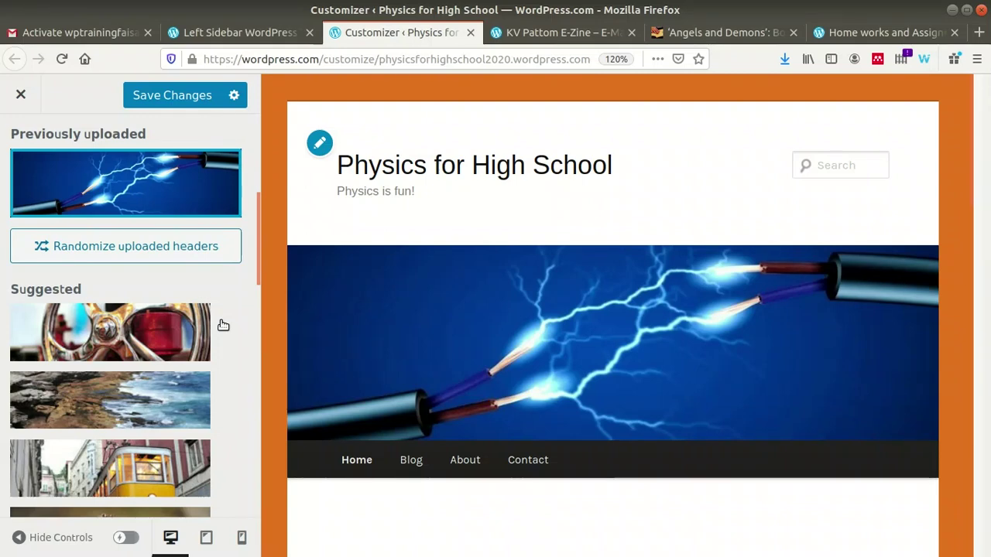
pyautogui.scroll(-7, 223, 325)
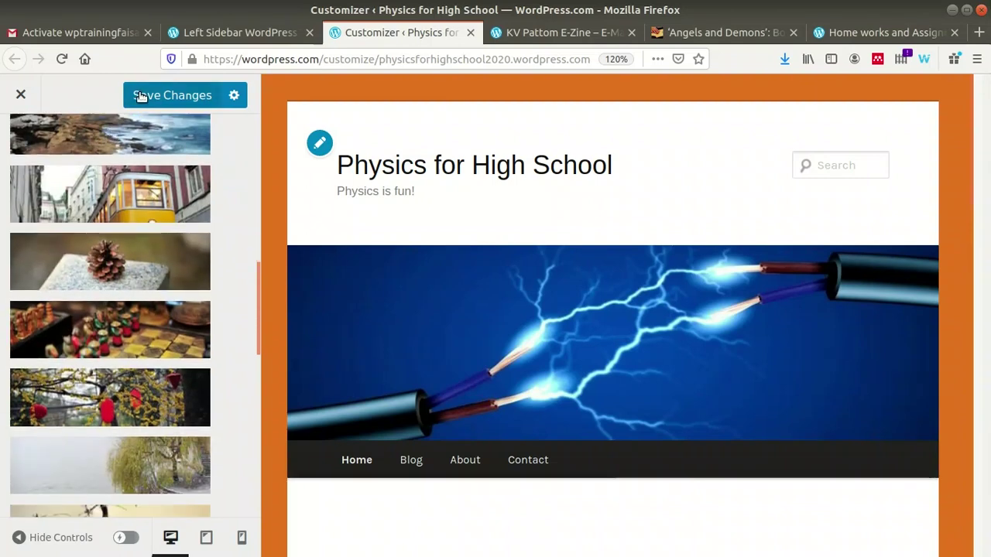
pyautogui.click(141, 96)
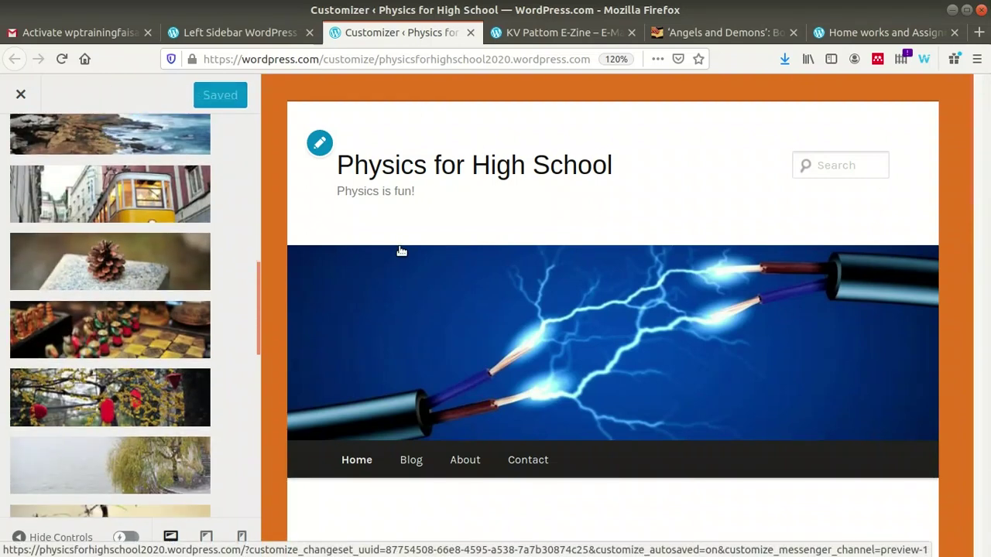
pyautogui.click(21, 94)
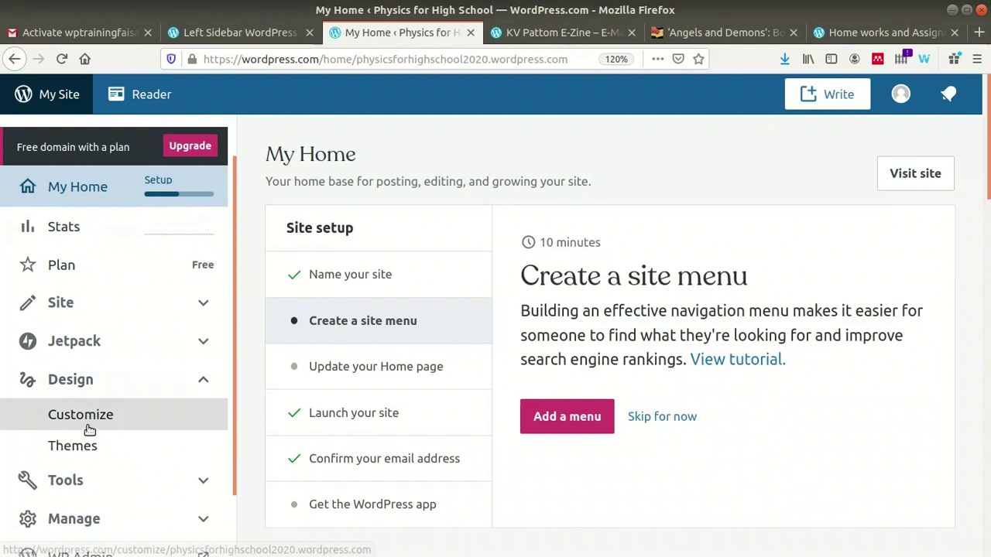
# Open Design > Customize from My Home and scroll through the customizer sections.
pyautogui.click(93, 420)
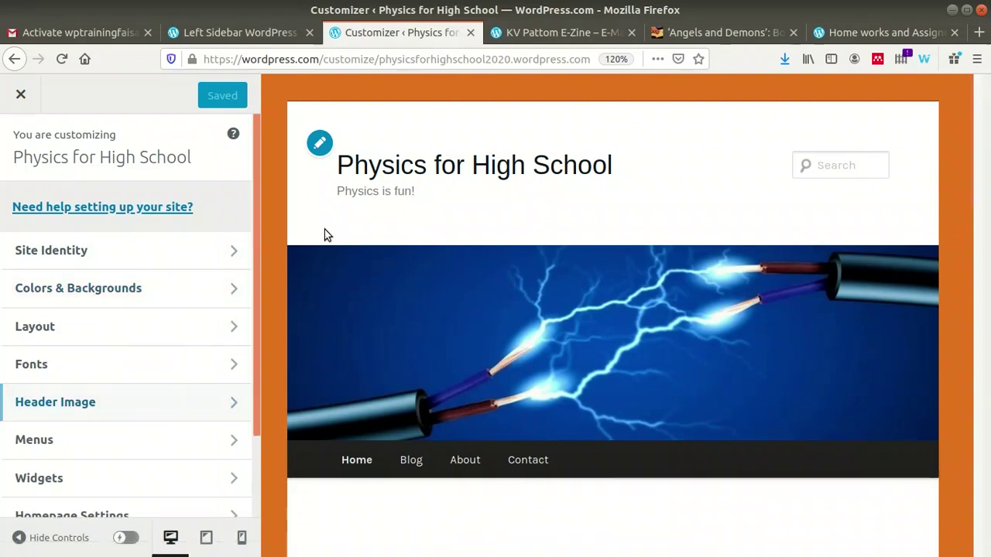
pyautogui.scroll(-2, 78, 436)
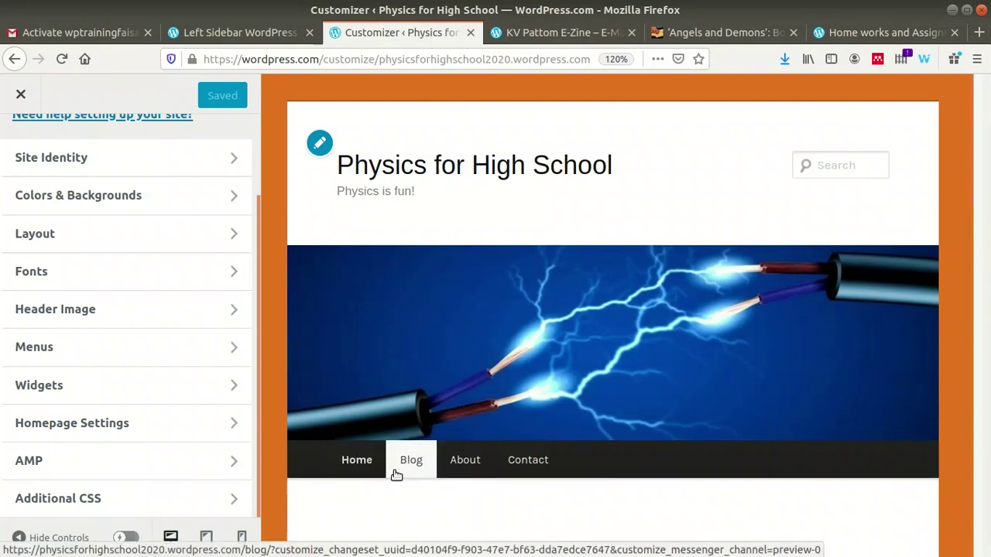
# Drag Contact below Home in the Primary menu and save the order Home, Contact, Blog, About.
pyautogui.click(217, 350)
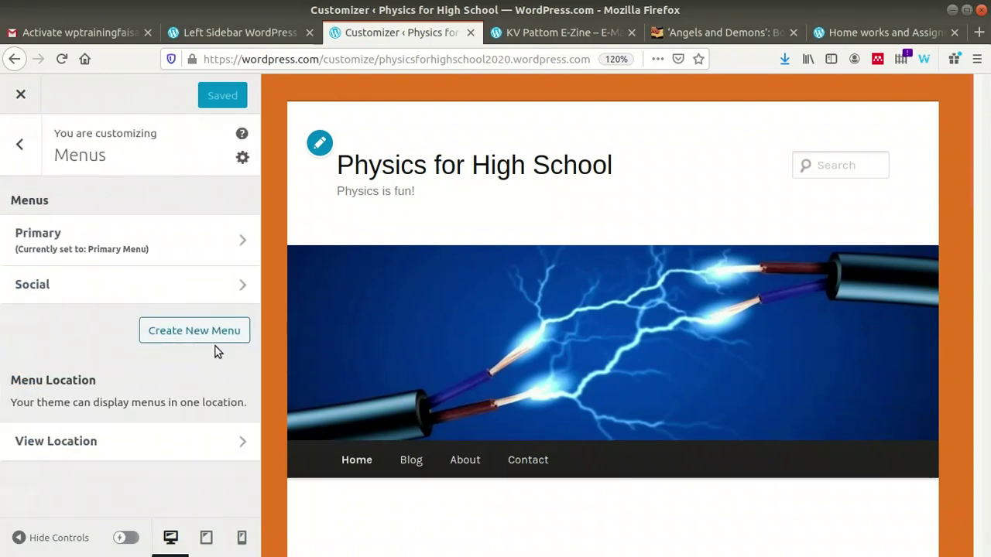
pyautogui.click(20, 144)
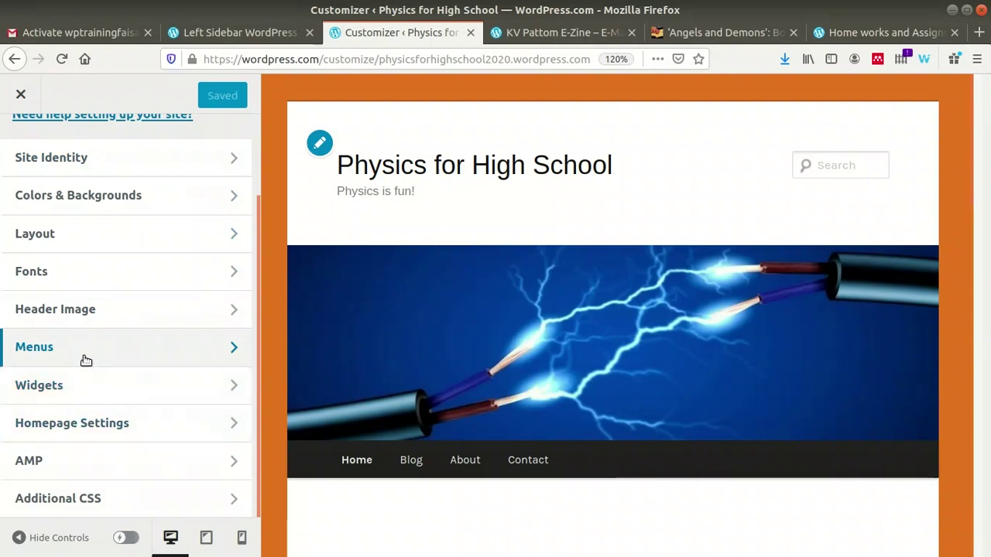
pyautogui.click(222, 351)
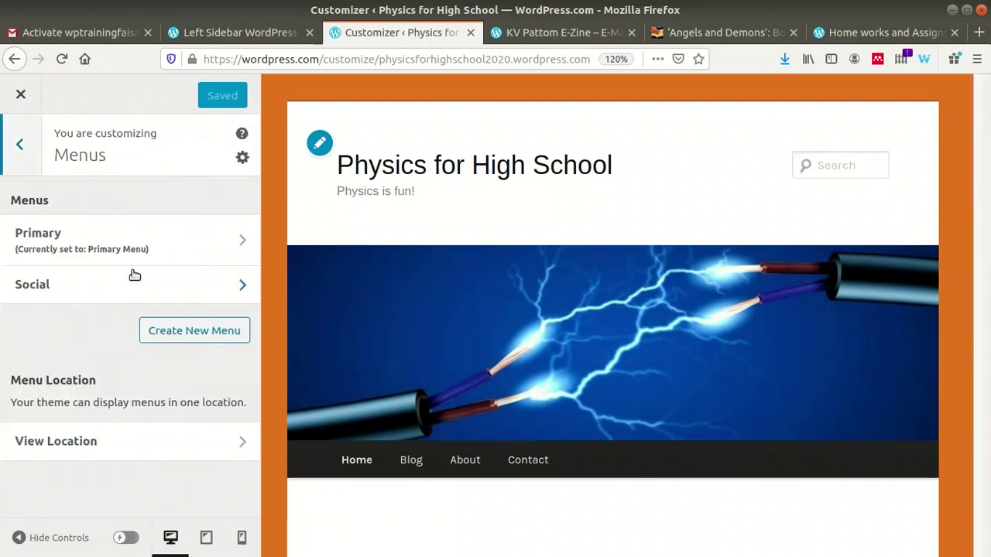
pyautogui.click(100, 241)
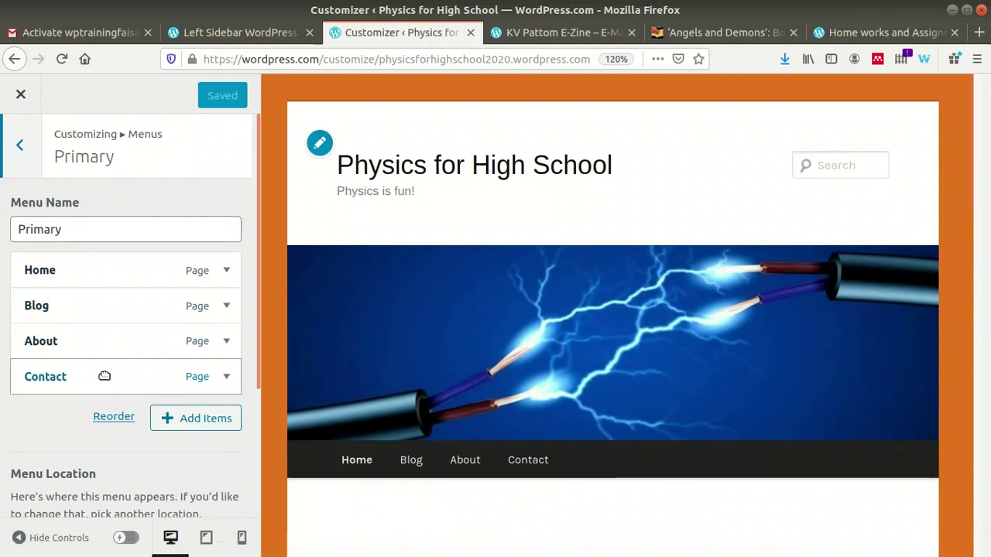
pyautogui.moveTo(106, 376); pyautogui.dragTo(109, 308)
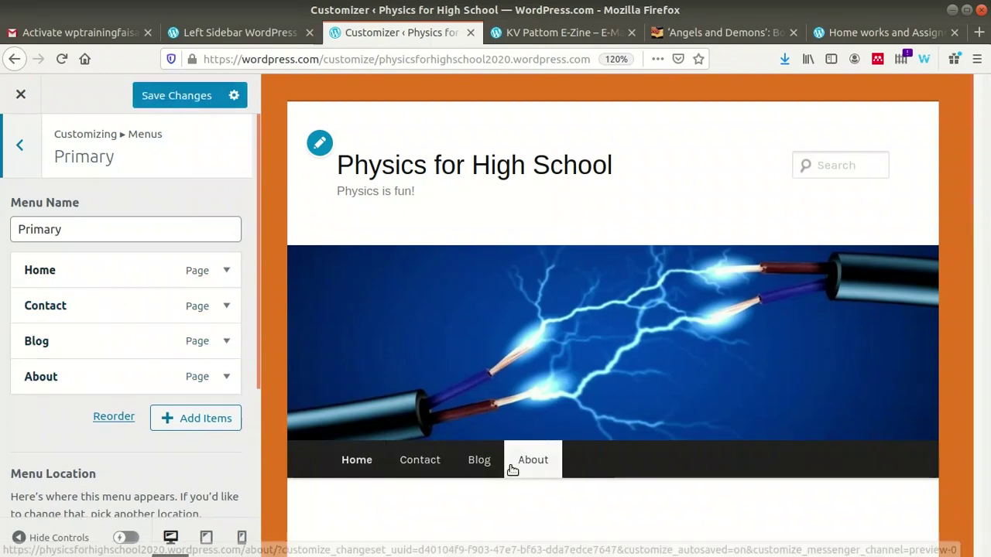
pyautogui.click(190, 426)
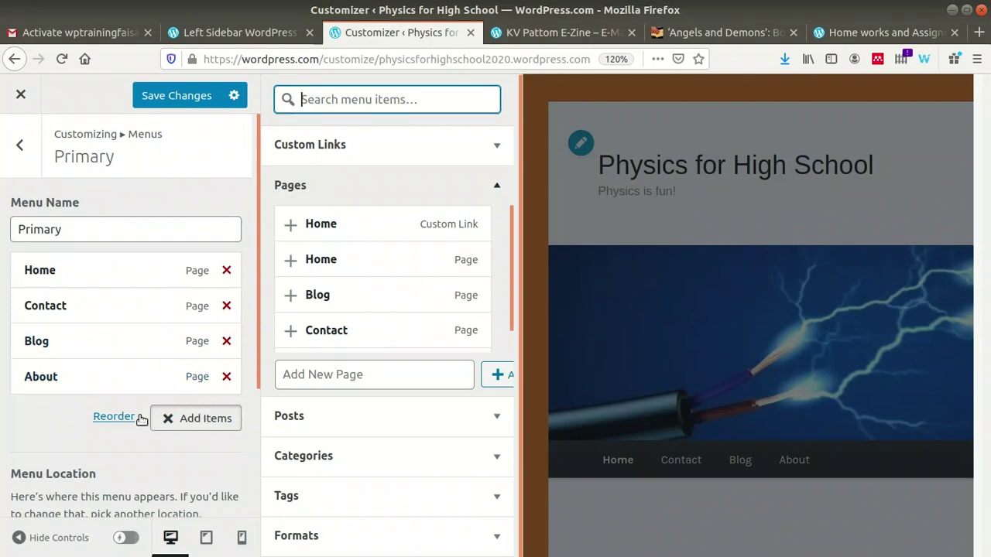
pyautogui.click(28, 149)
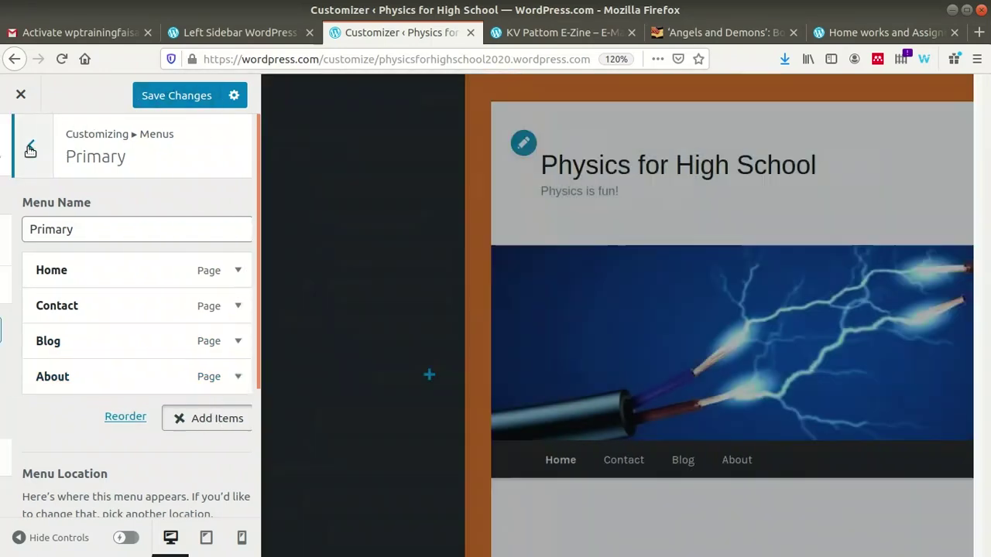
pyautogui.click(165, 96)
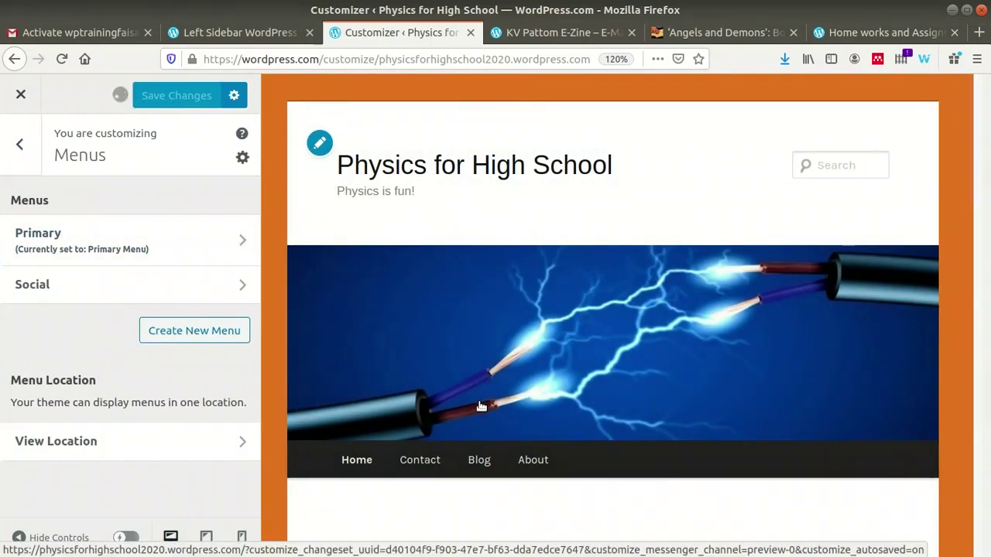
pyautogui.scroll(-3, 480, 407)
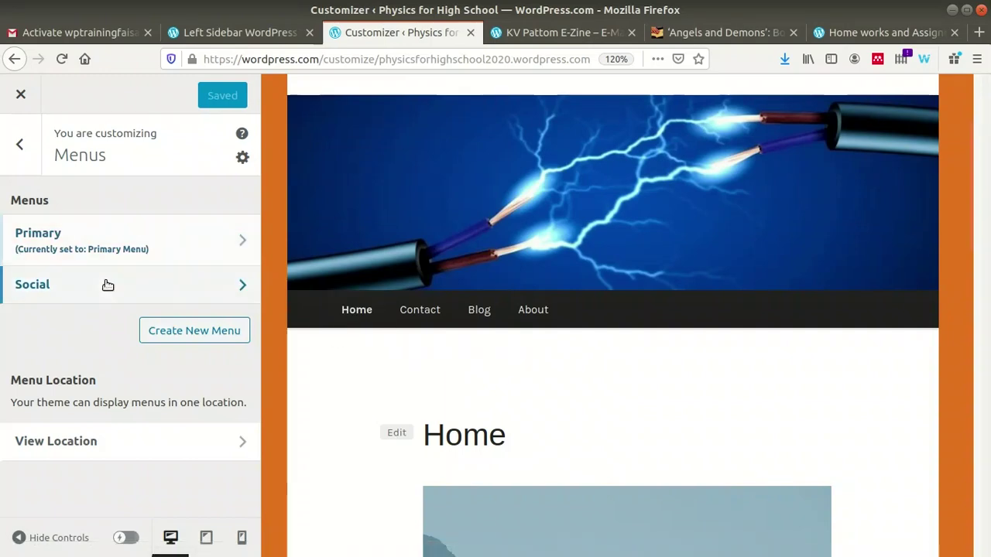
# Go back to the sections list and open Homepage Settings, showing the static page Home.
pyautogui.click(19, 144)
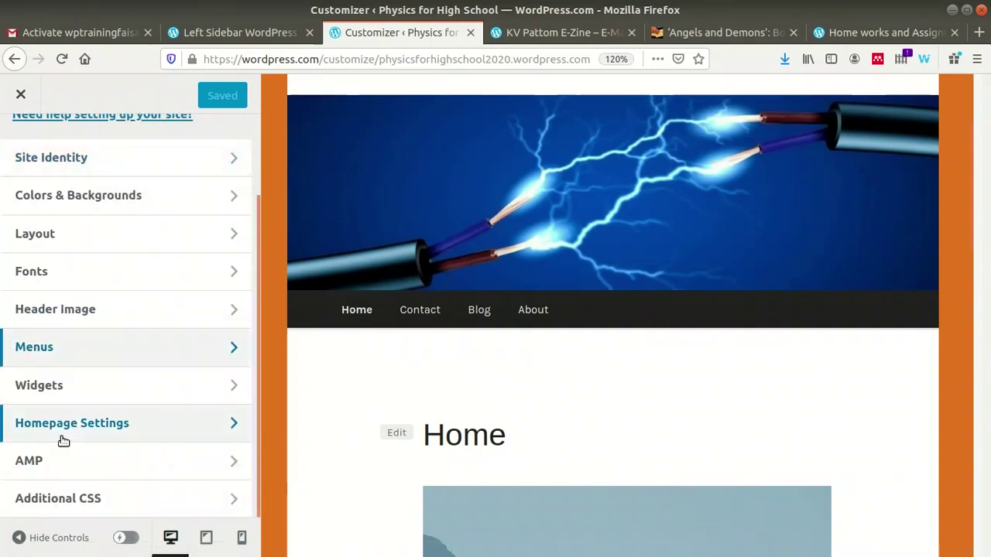
pyautogui.scroll(1, 62, 442)
pyautogui.scroll(-1, 68, 445)
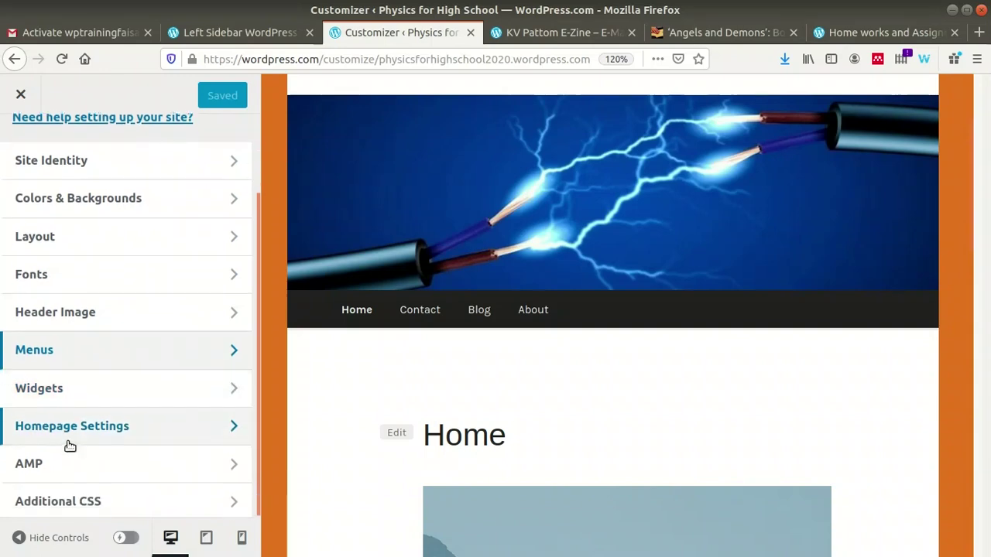
pyautogui.click(231, 431)
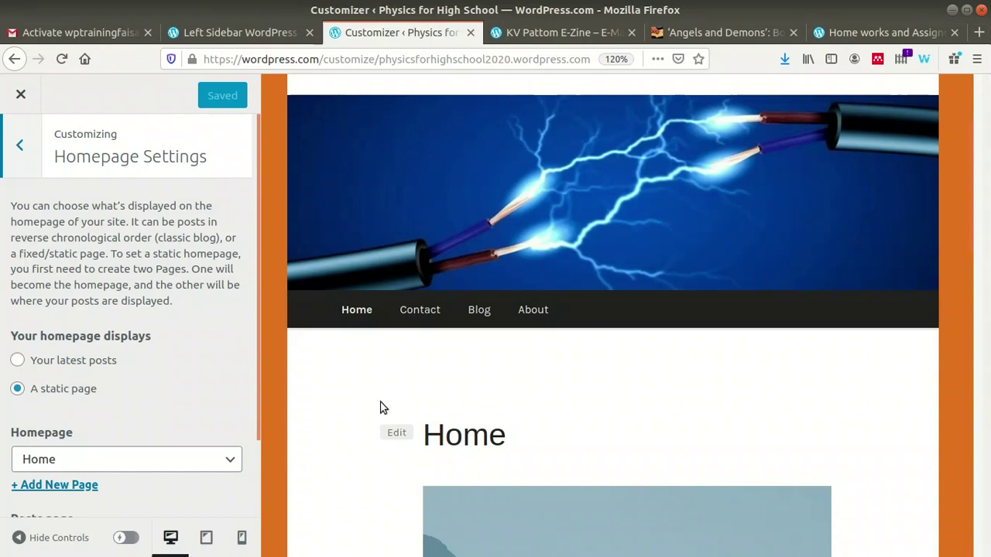
# Set the homepage to display 'Your latest posts' and save the Customizer changes.
pyautogui.click(18, 360)
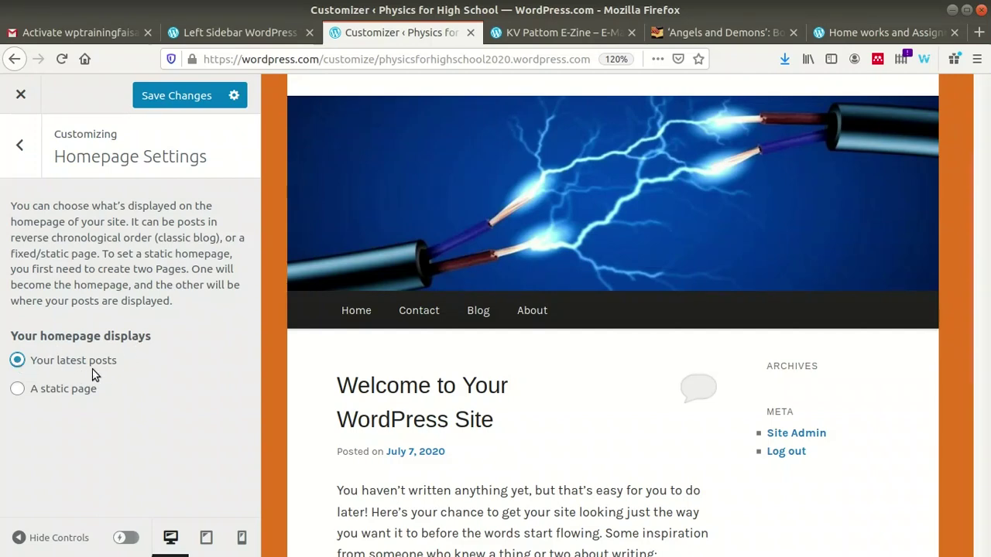
pyautogui.click(164, 99)
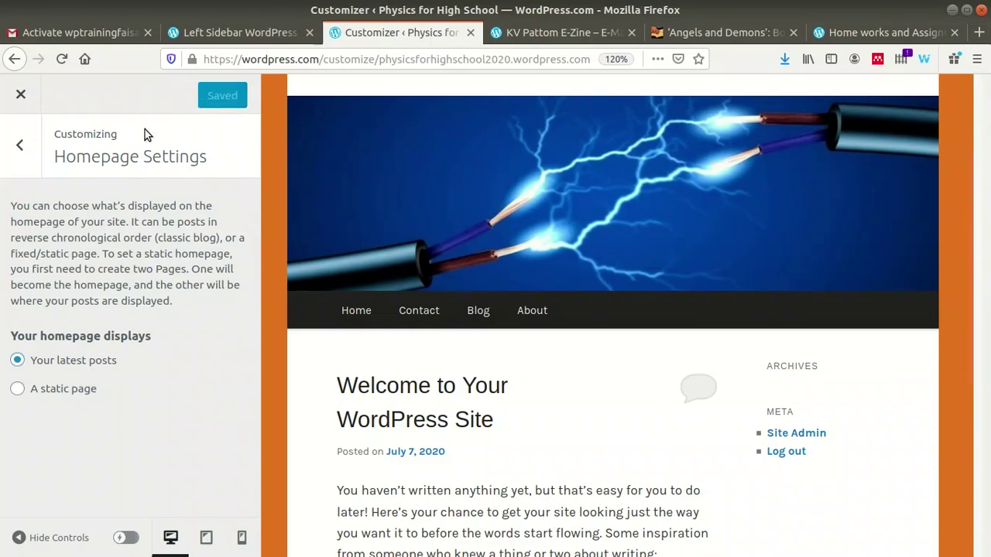
pyautogui.click(17, 149)
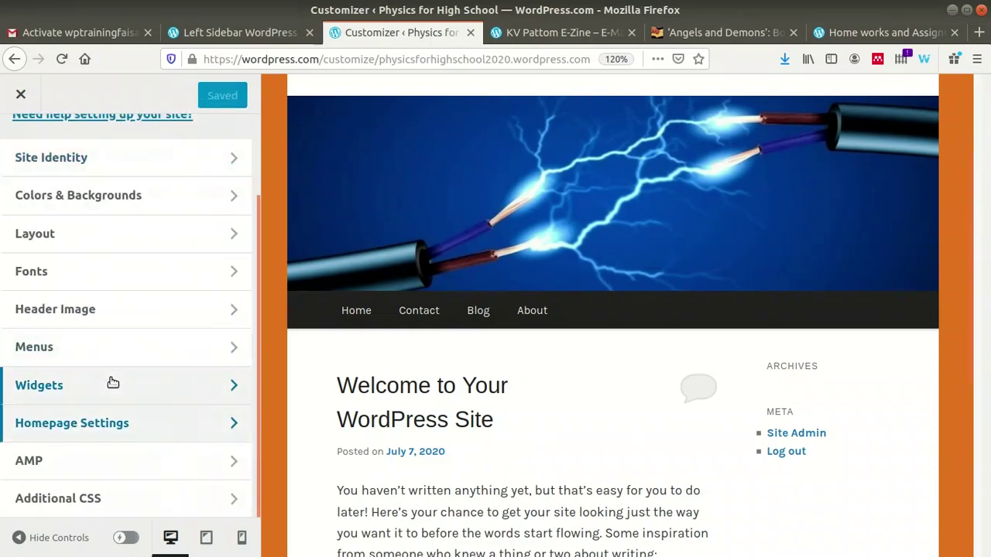
# Browse the Widgets panel and its preview, then open the empty Main Sidebar widget area.
pyautogui.scroll(2, 108, 380)
pyautogui.scroll(-2, 109, 382)
pyautogui.click(201, 387)
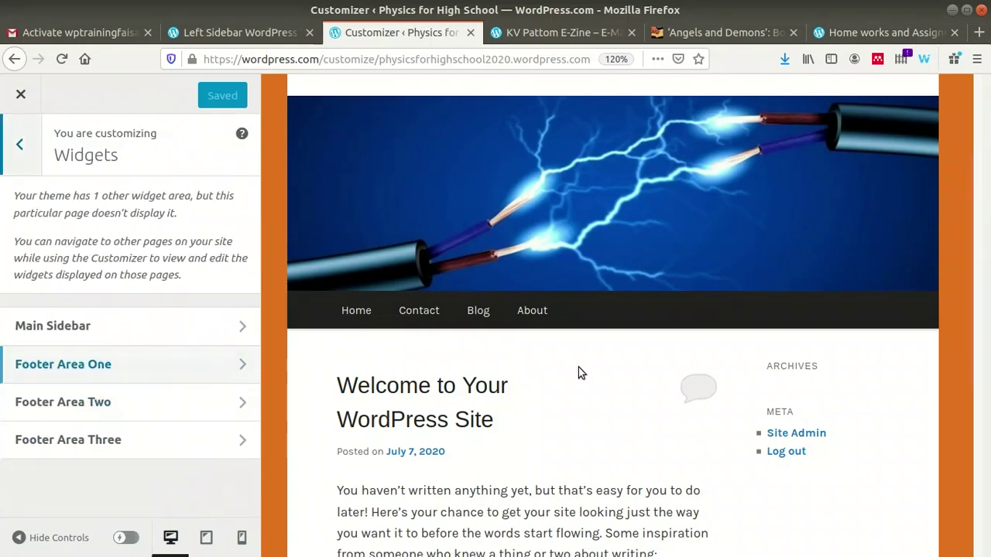
pyautogui.scroll(-4, 774, 399)
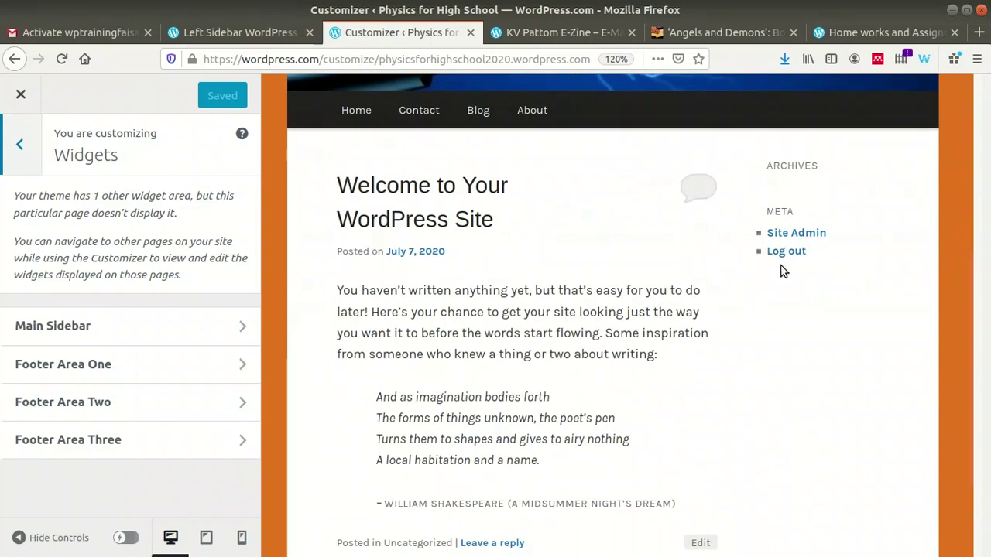
pyautogui.scroll(-3, 782, 271)
pyautogui.scroll(3, 782, 273)
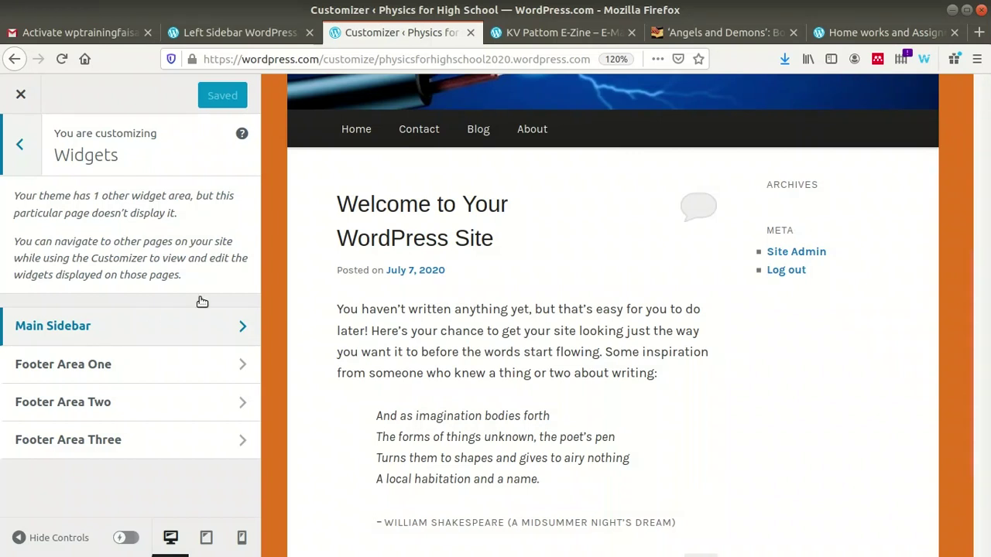
pyautogui.click(34, 155)
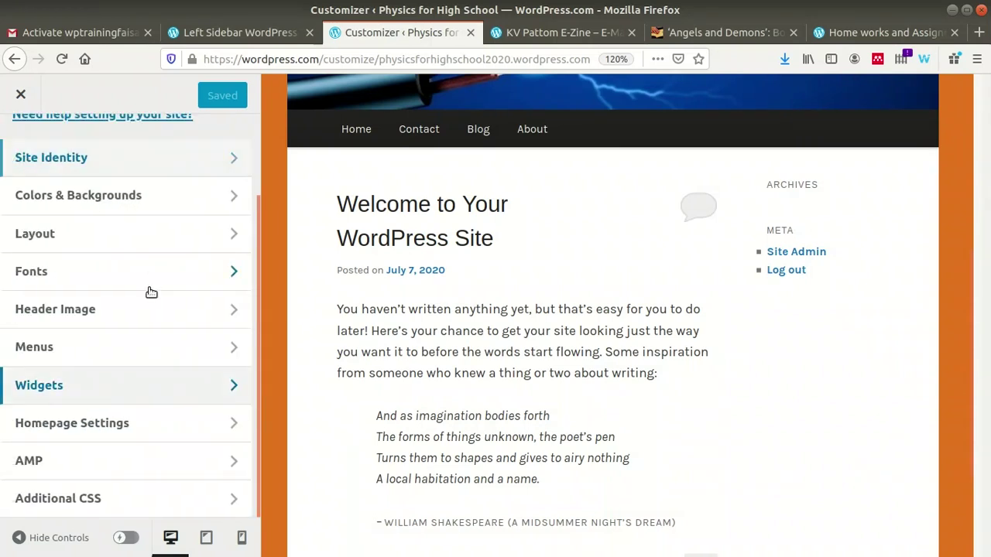
pyautogui.click(120, 387)
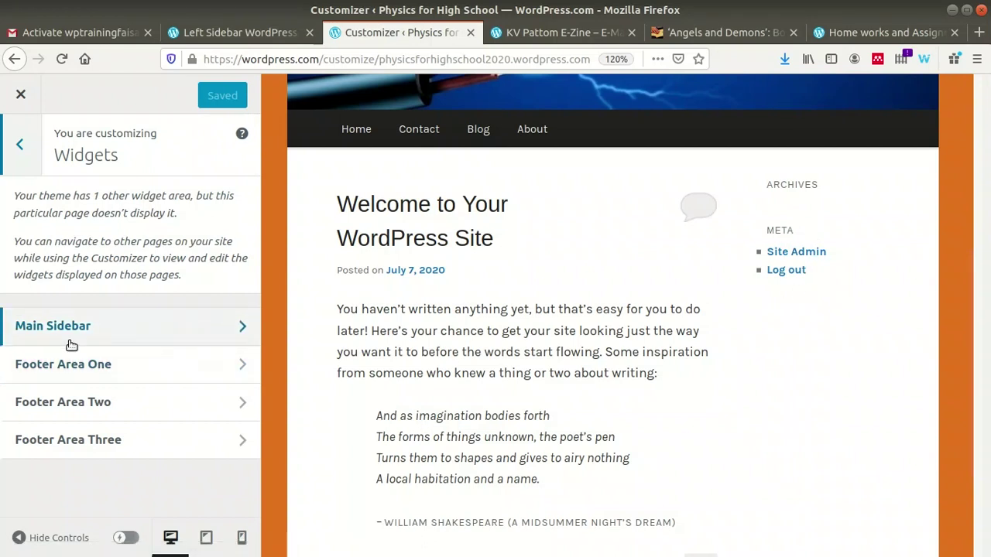
pyautogui.click(154, 325)
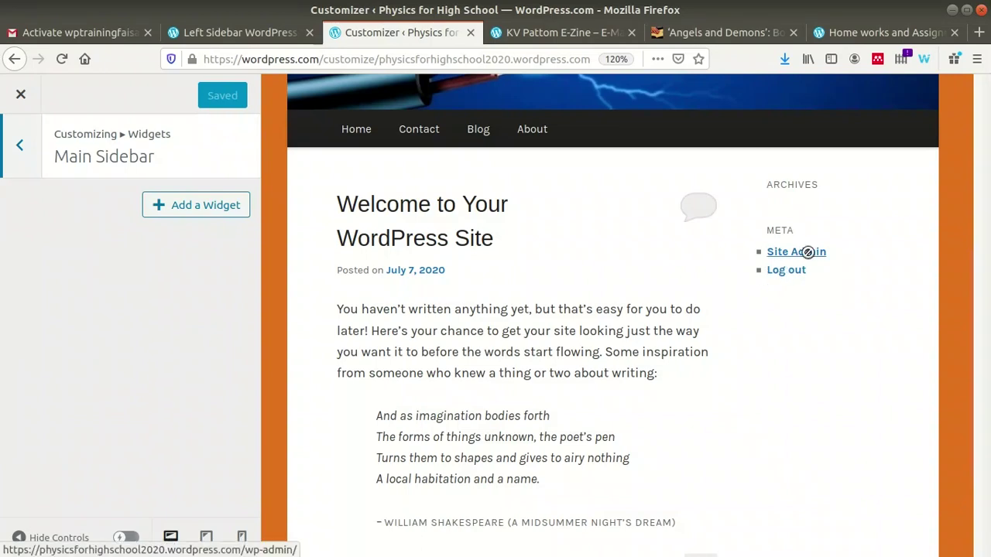
# Add a Text widget to the Main Sidebar.
pyautogui.click(195, 206)
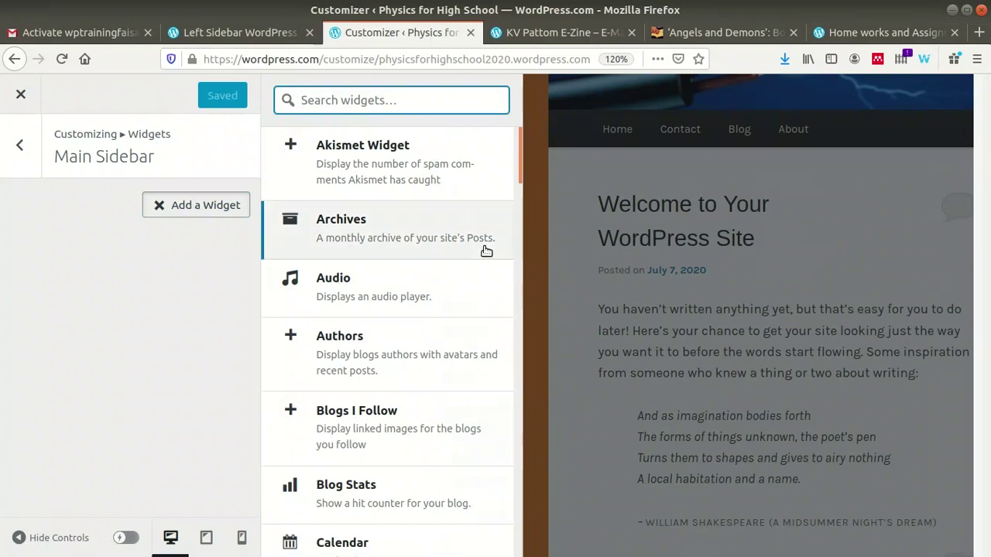
pyautogui.scroll(-5, 482, 255)
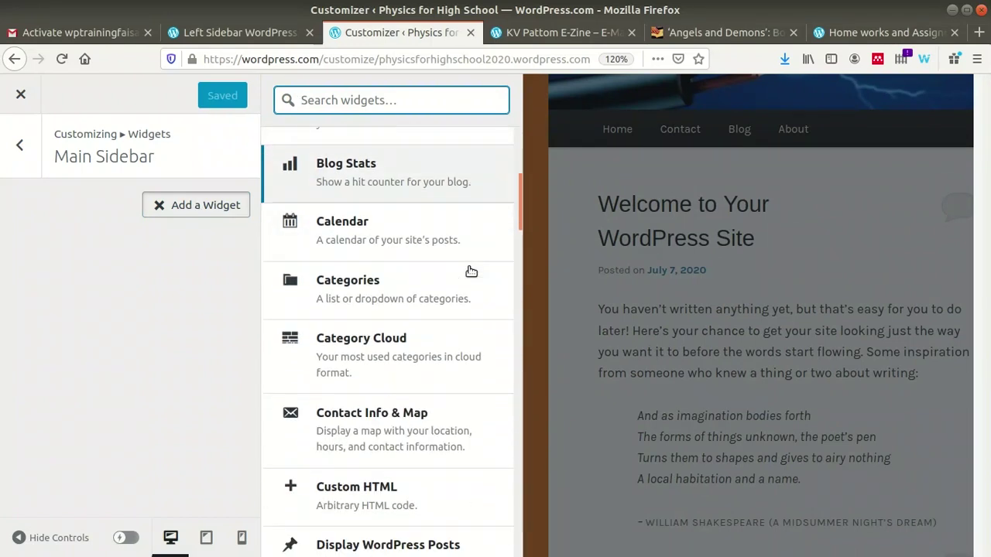
pyautogui.scroll(-8, 470, 271)
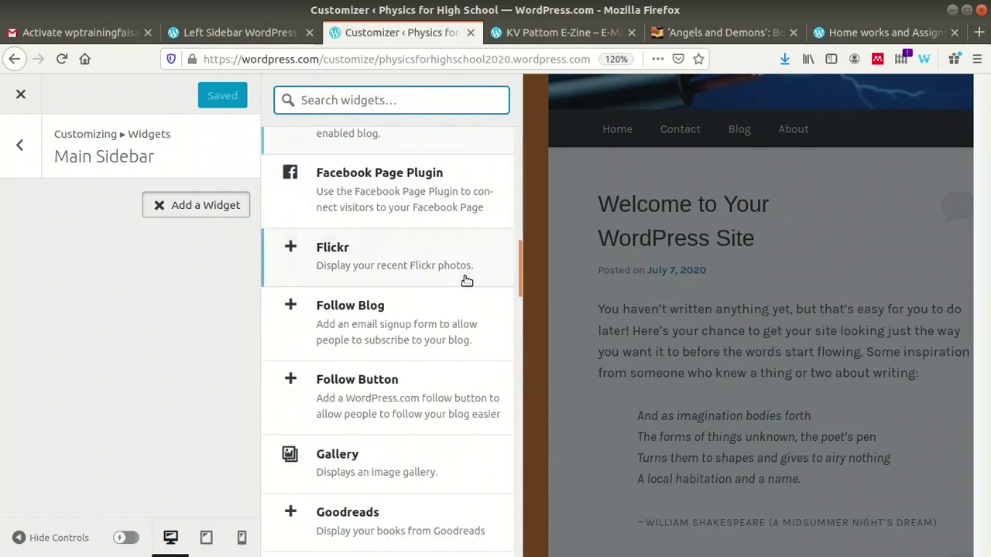
pyautogui.scroll(-8, 467, 281)
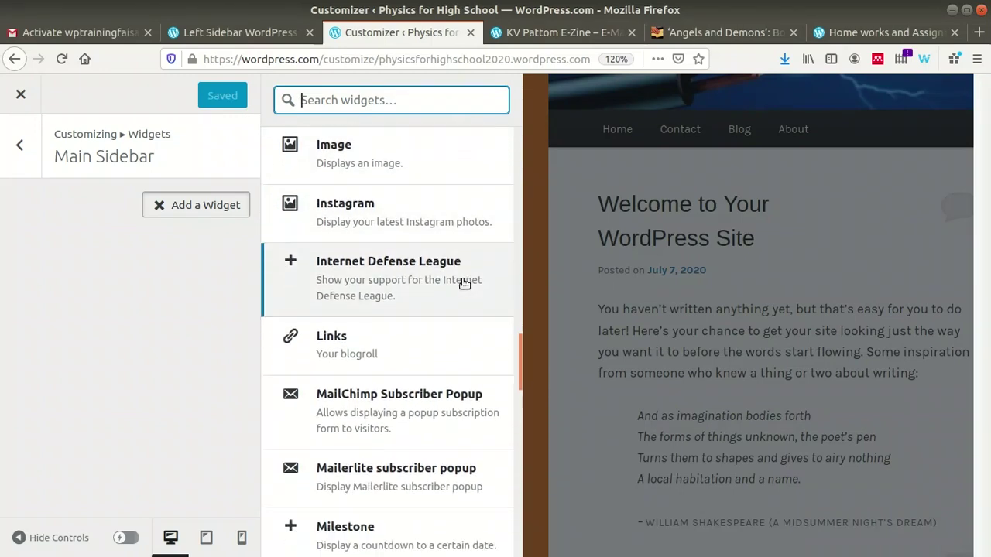
pyautogui.scroll(-10, 464, 283)
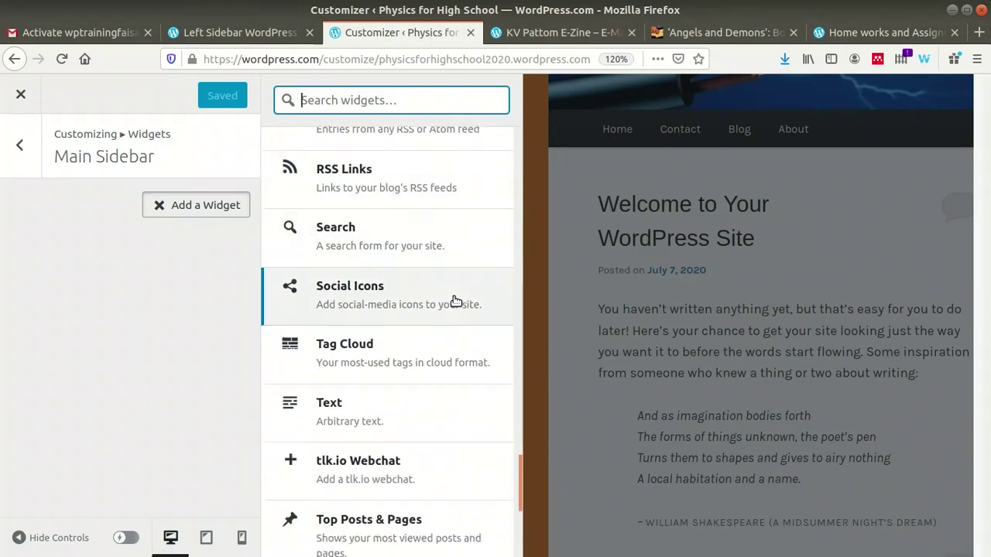
pyautogui.click(349, 416)
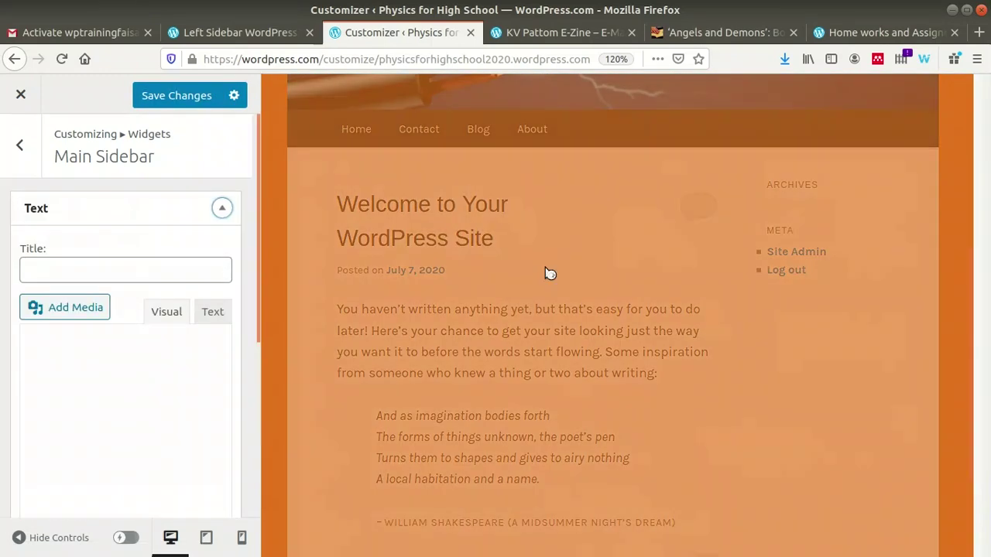
# Title the Text widget 'Welcome' with body 'Welcome to this blog for students who are interested in Physics.'.
pyautogui.click(99, 270)
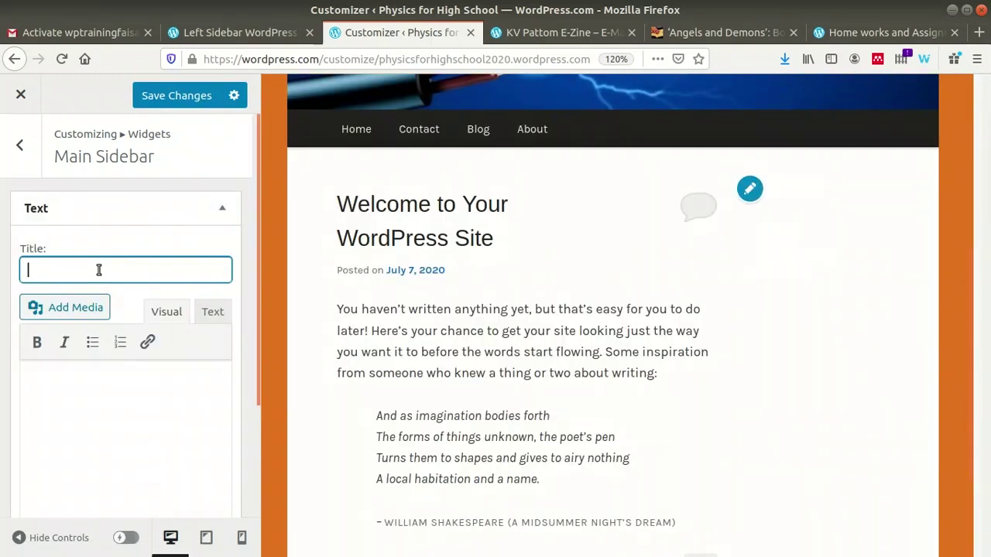
pyautogui.write('Welcome')
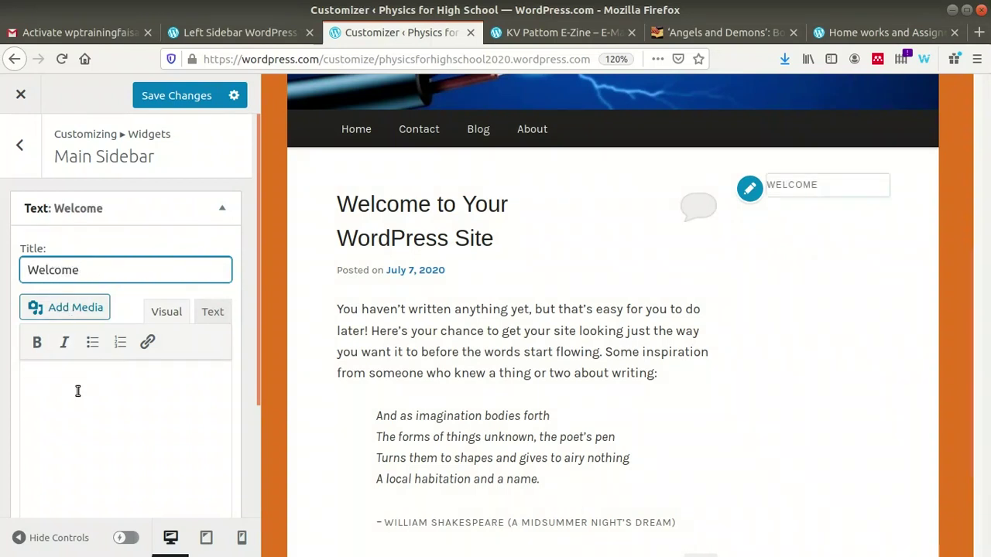
pyautogui.click(85, 390)
pyautogui.write('We')
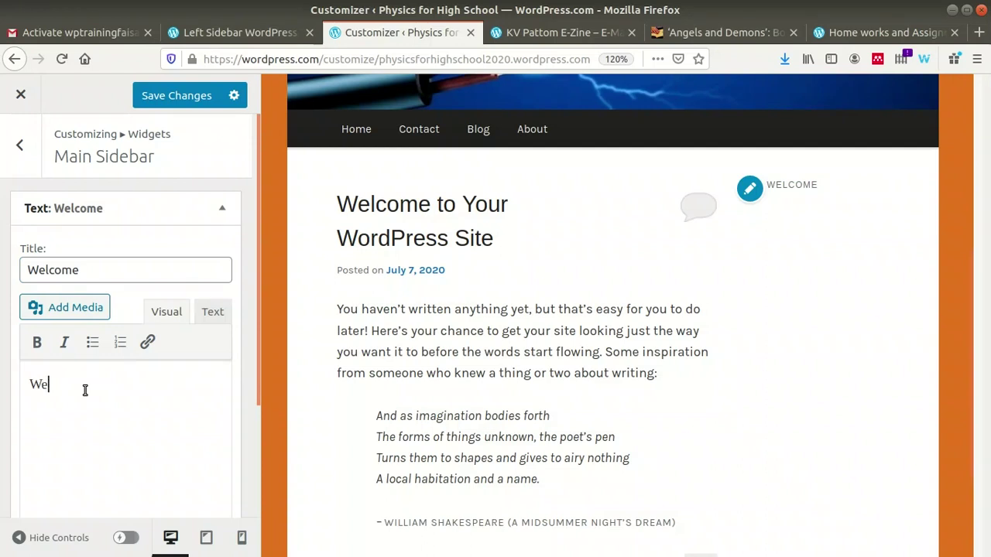
pyautogui.write('lcome to this')
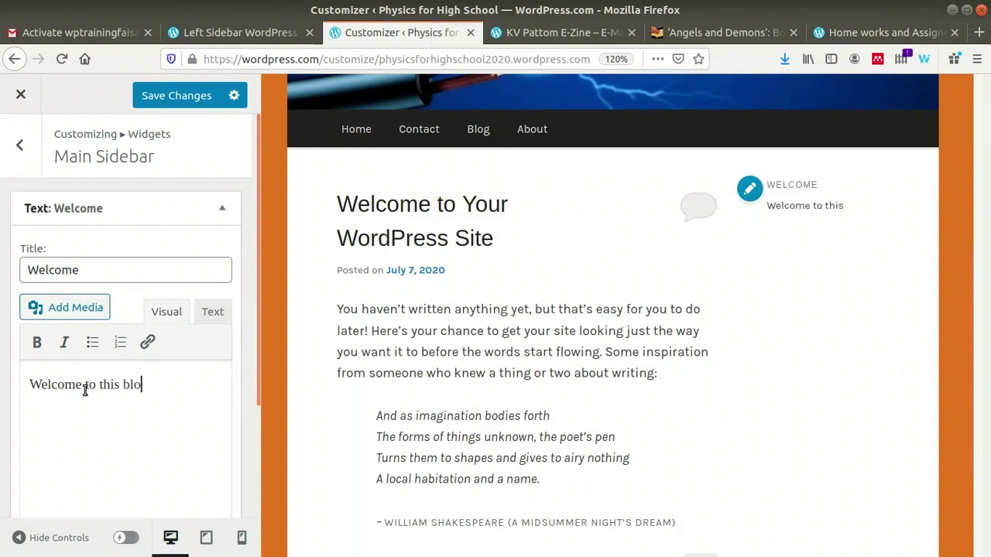
pyautogui.write(' blog for students')
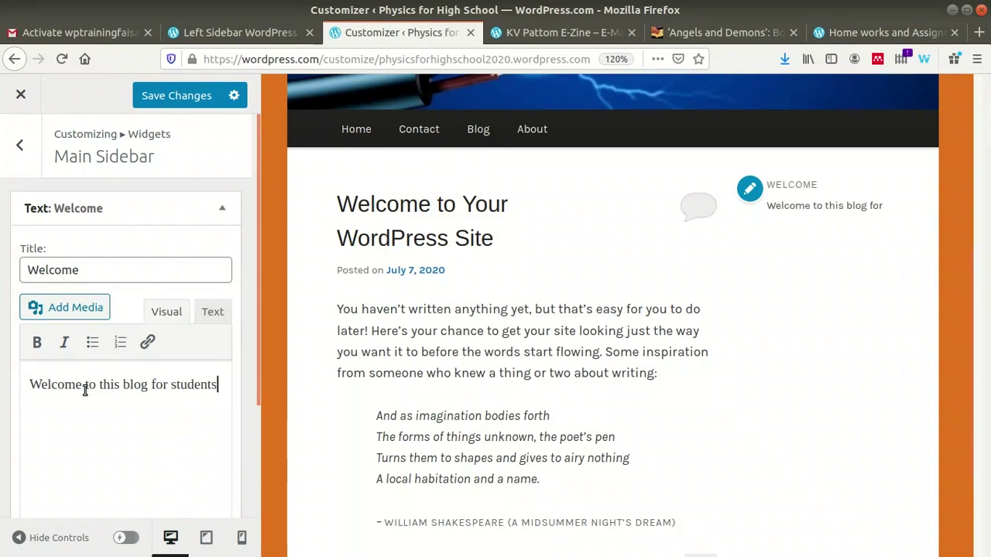
pyautogui.write(' wh')
pyautogui.write('a')
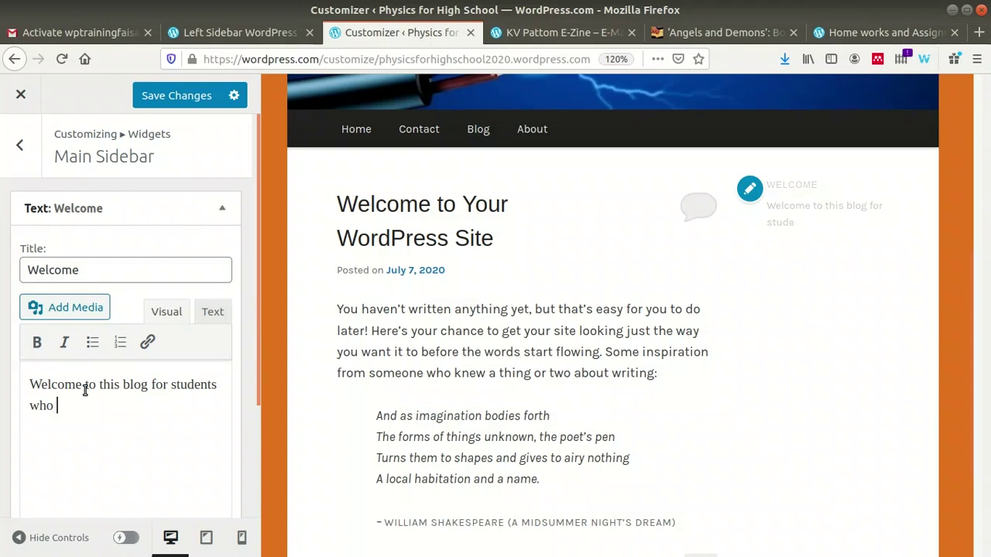
pyautogui.write('re in')
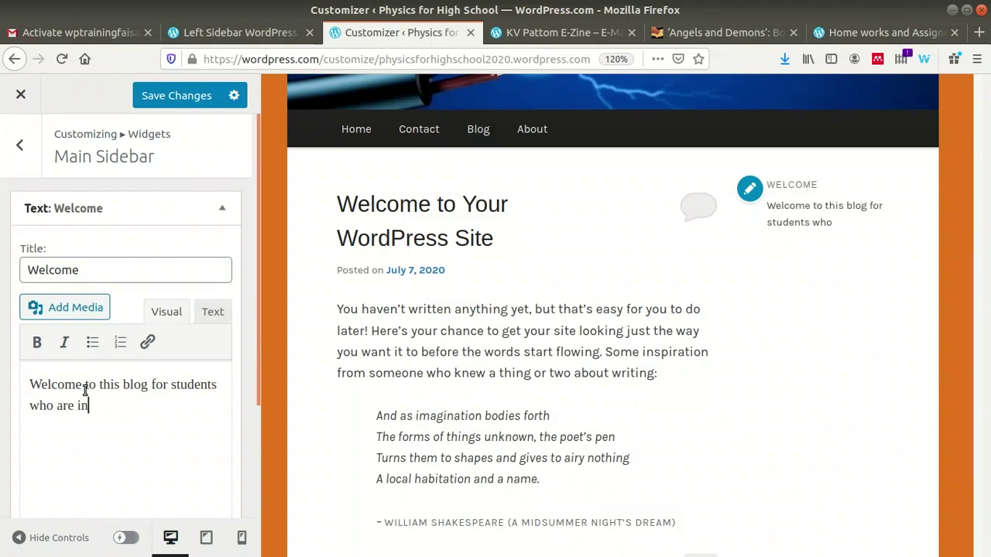
pyautogui.write('terested in P')
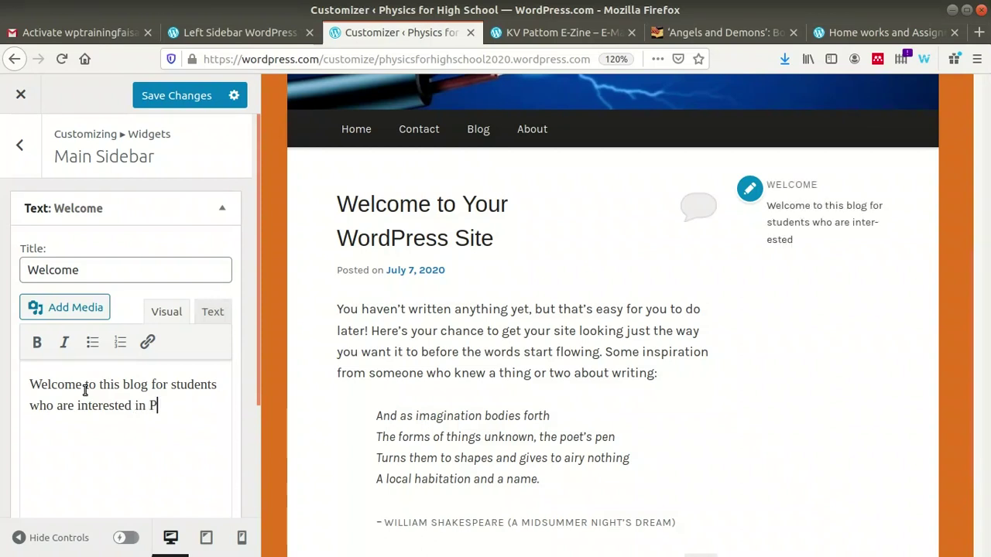
pyautogui.write('hysics.')
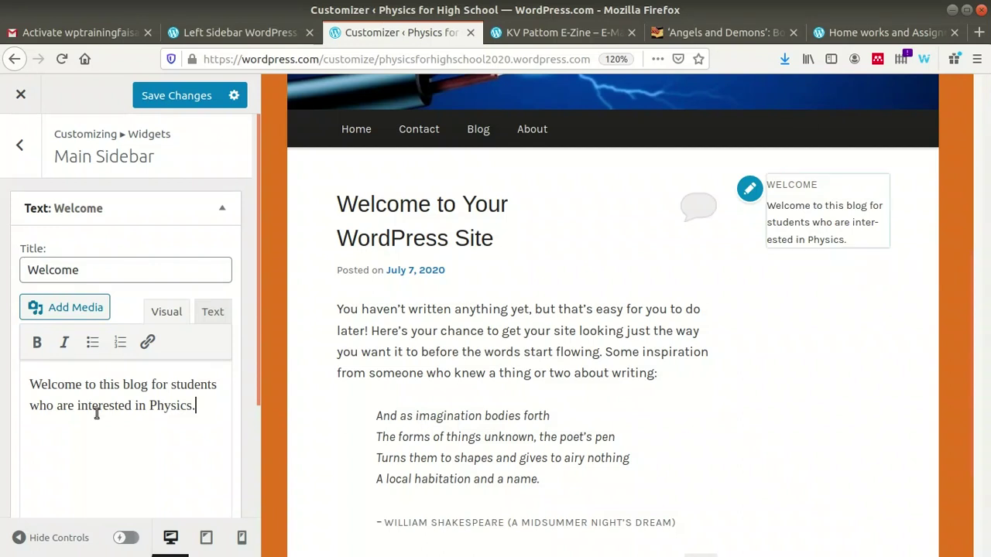
pyautogui.scroll(-3, 116, 408)
pyautogui.scroll(3, 162, 232)
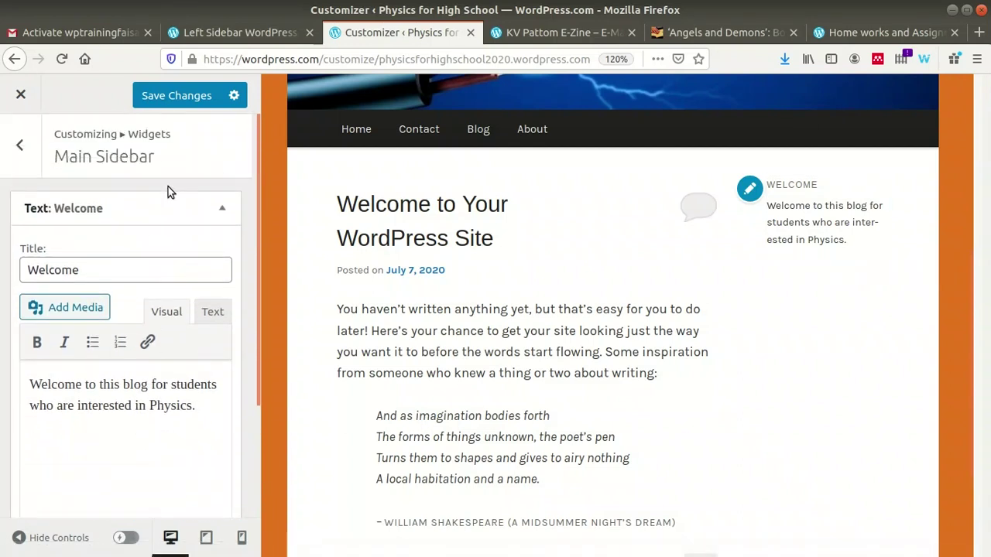
pyautogui.scroll(-4, 166, 334)
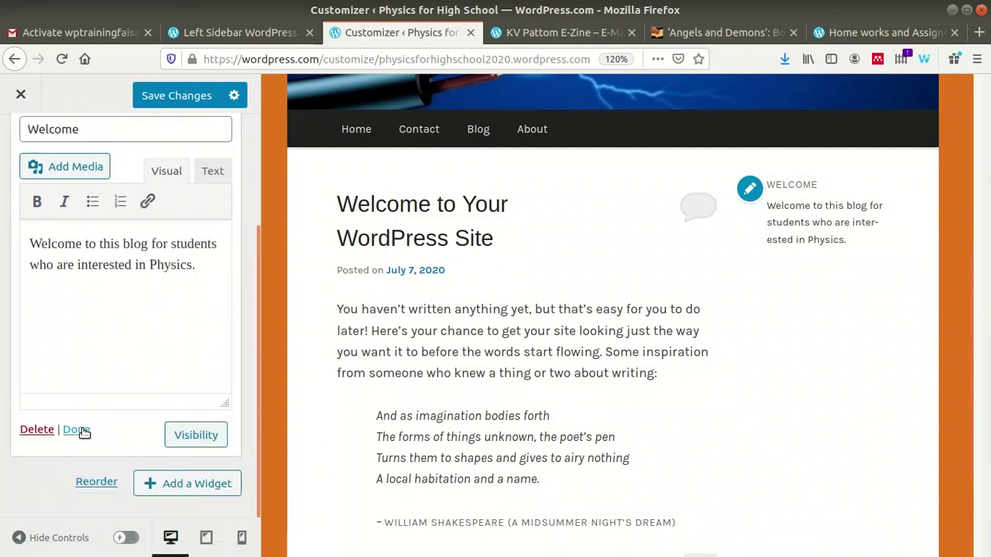
pyautogui.click(80, 431)
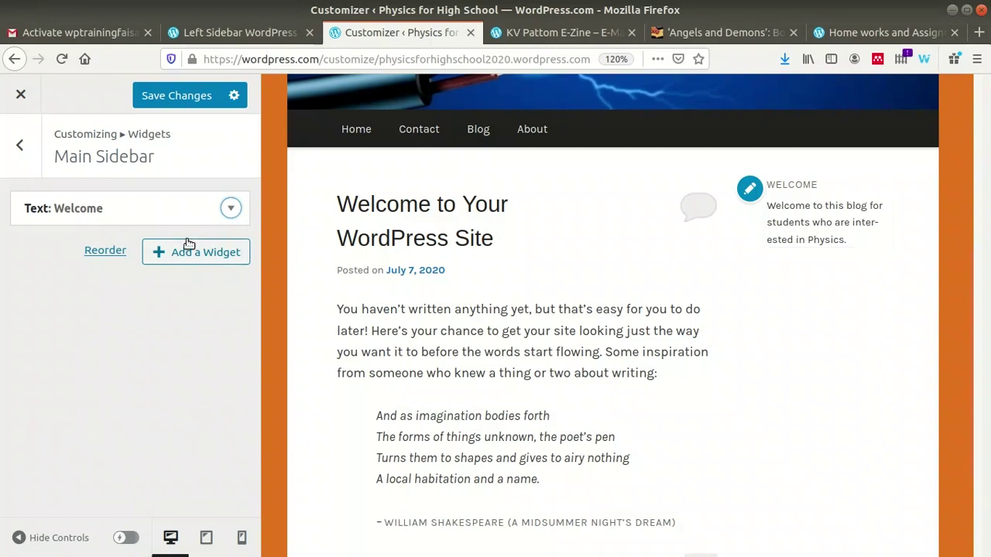
# Add a Links widget to the Main Sidebar.
pyautogui.click(210, 256)
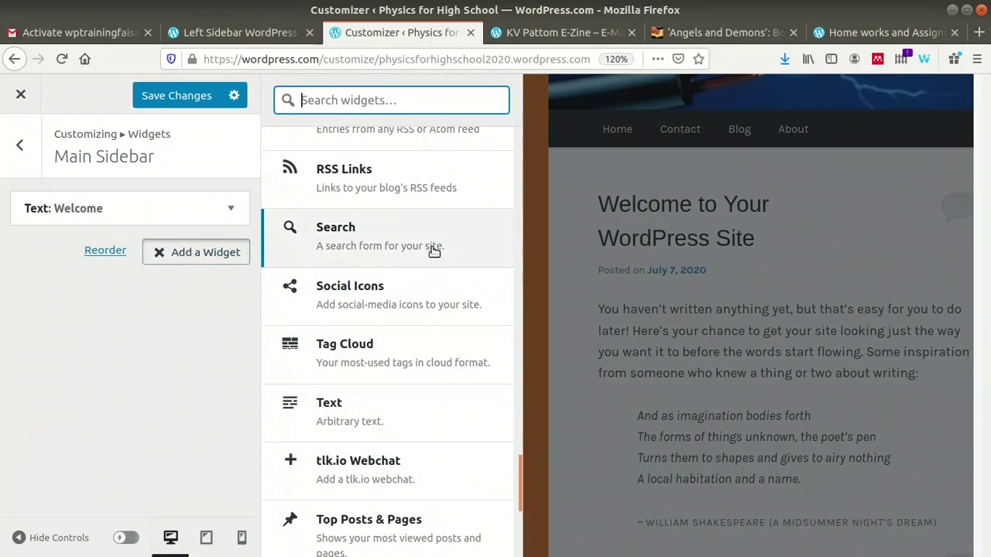
pyautogui.scroll(-3, 434, 250)
pyautogui.scroll(-3, 435, 251)
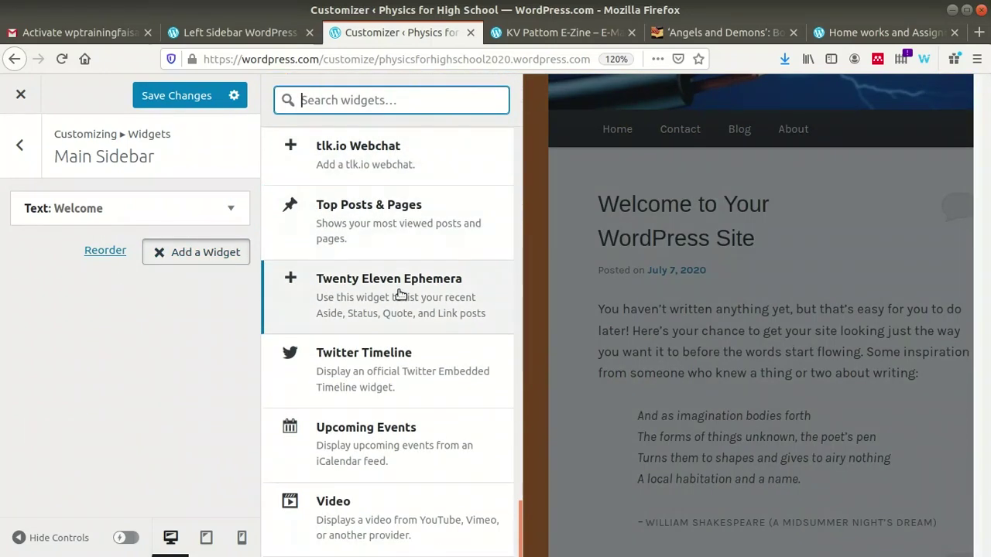
pyautogui.scroll(6, 340, 305)
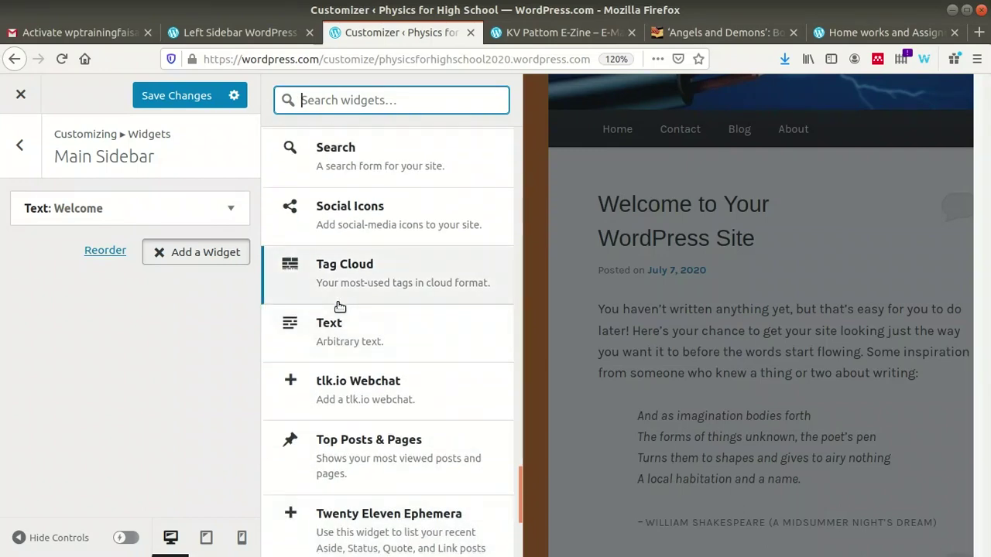
pyautogui.scroll(10, 340, 307)
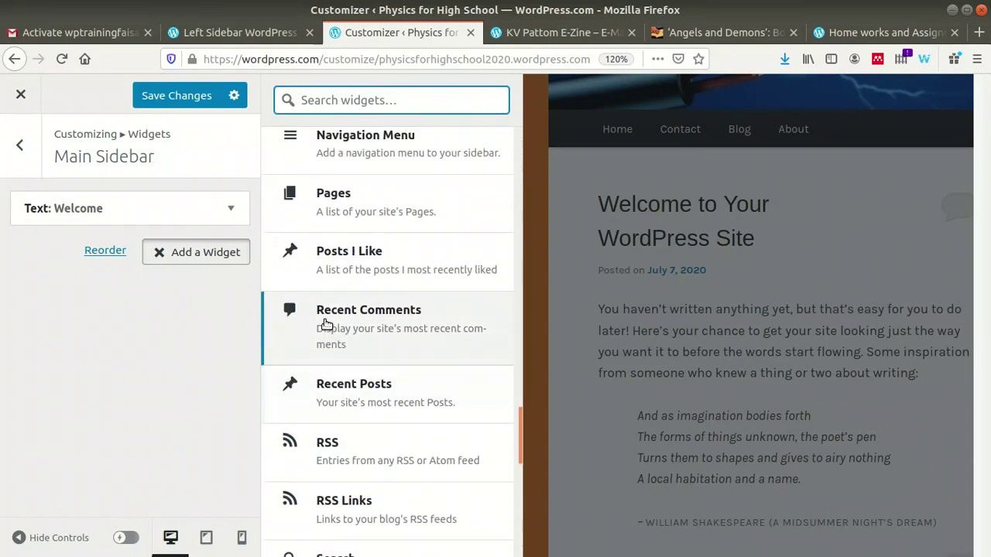
pyautogui.scroll(12, 326, 324)
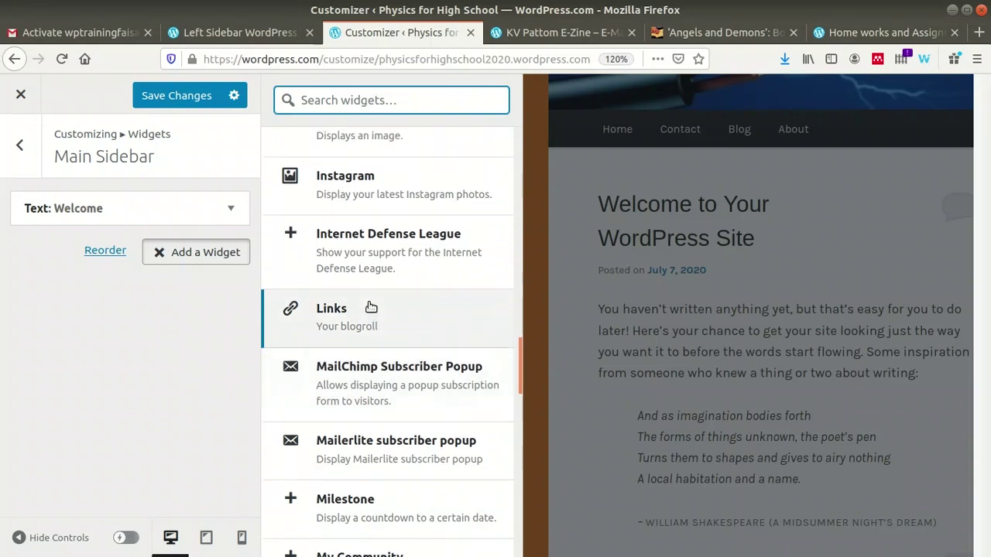
pyautogui.click(350, 328)
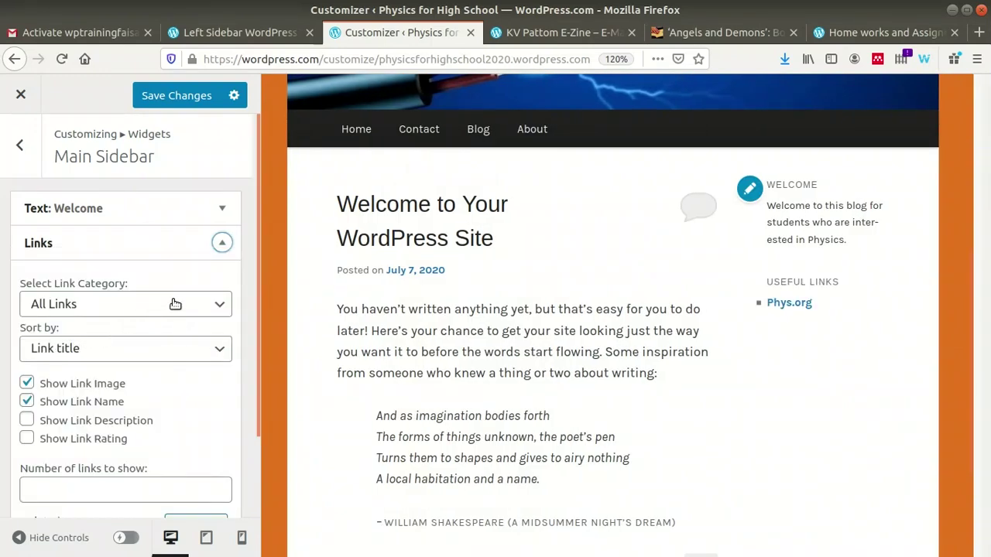
# Set the Links widget's link category to Useful Links and finish editing it.
pyautogui.click(214, 309)
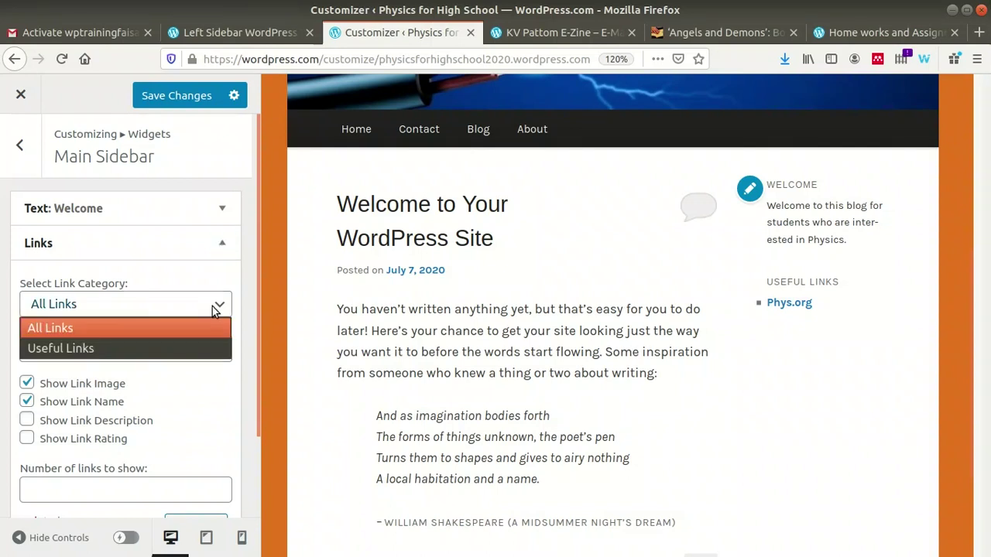
pyautogui.click(86, 346)
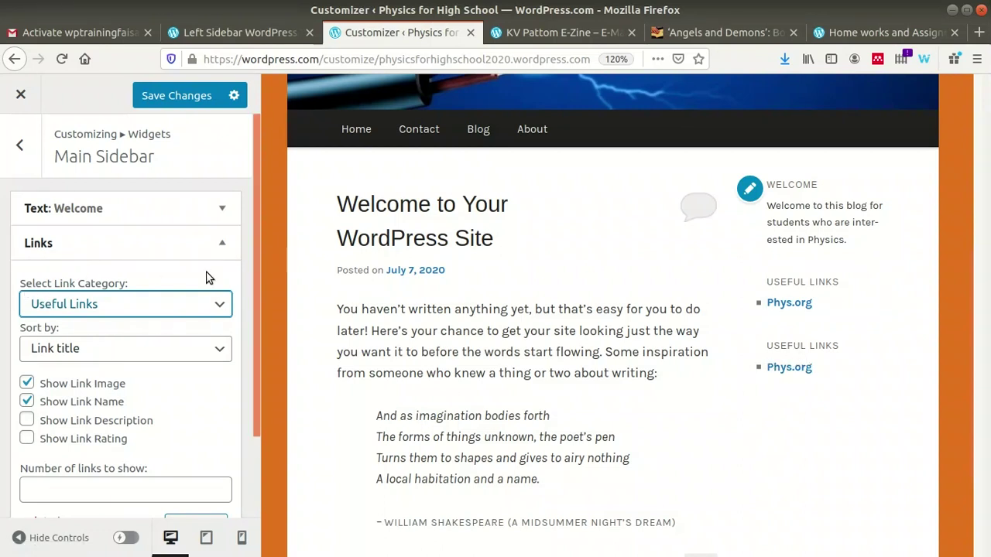
pyautogui.click(210, 307)
pyautogui.click(89, 346)
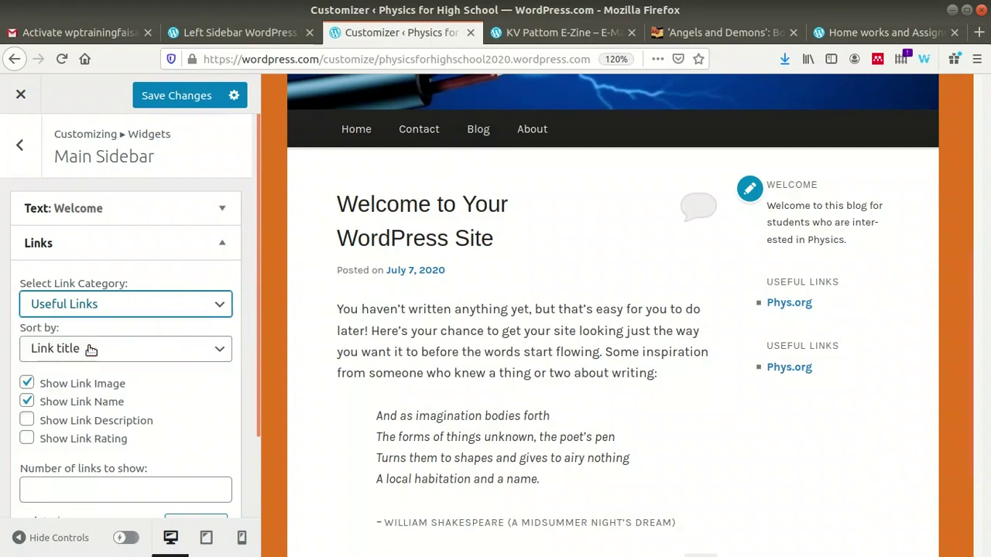
pyautogui.scroll(-2, 154, 361)
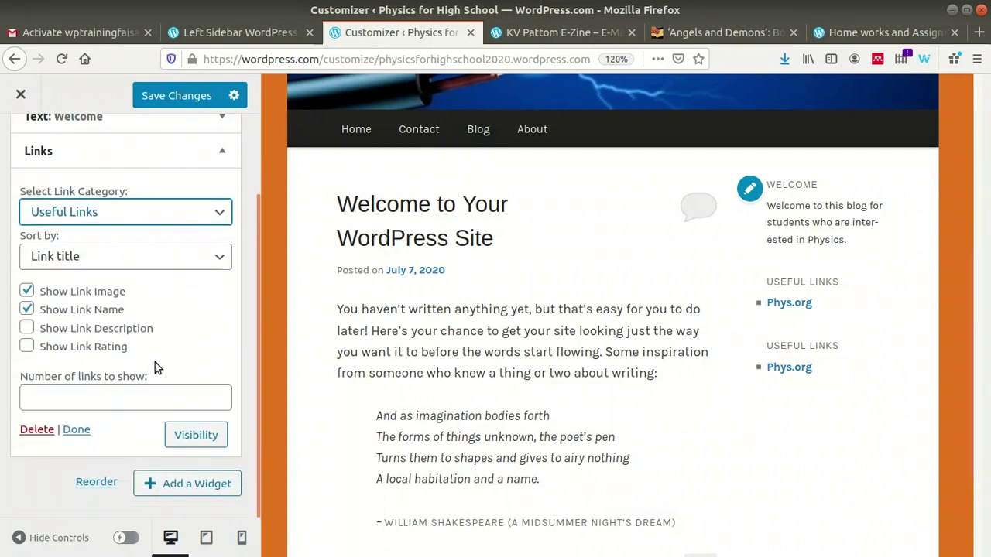
pyautogui.click(76, 429)
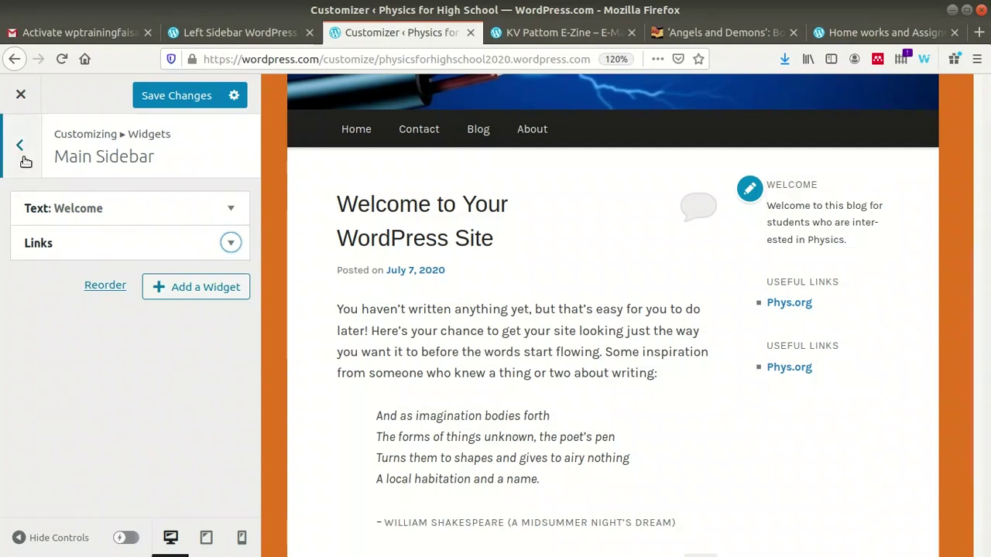
# Add a Categories widget with default settings to the Main Sidebar.
pyautogui.click(206, 292)
pyautogui.scroll(-7, 425, 356)
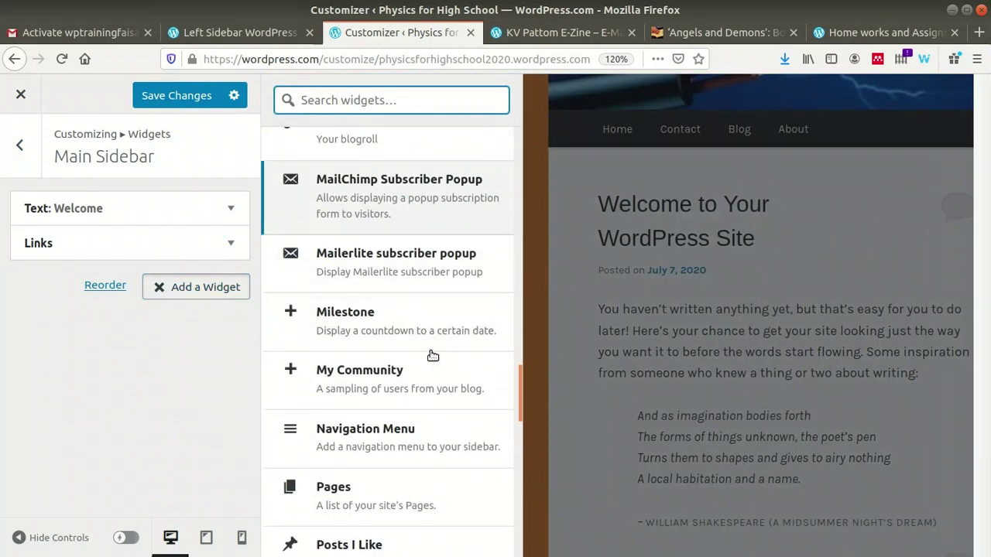
pyautogui.scroll(-10, 442, 368)
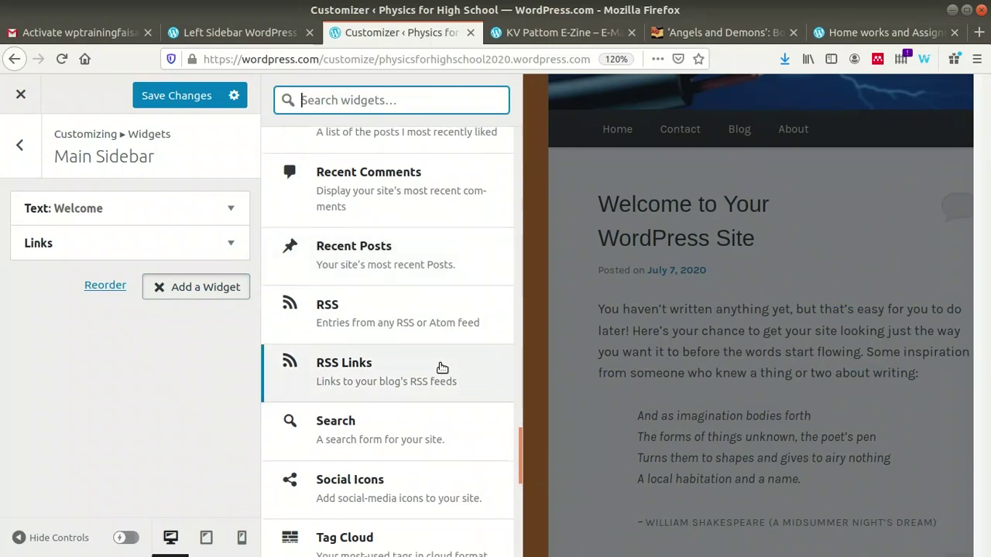
pyautogui.scroll(-5, 441, 372)
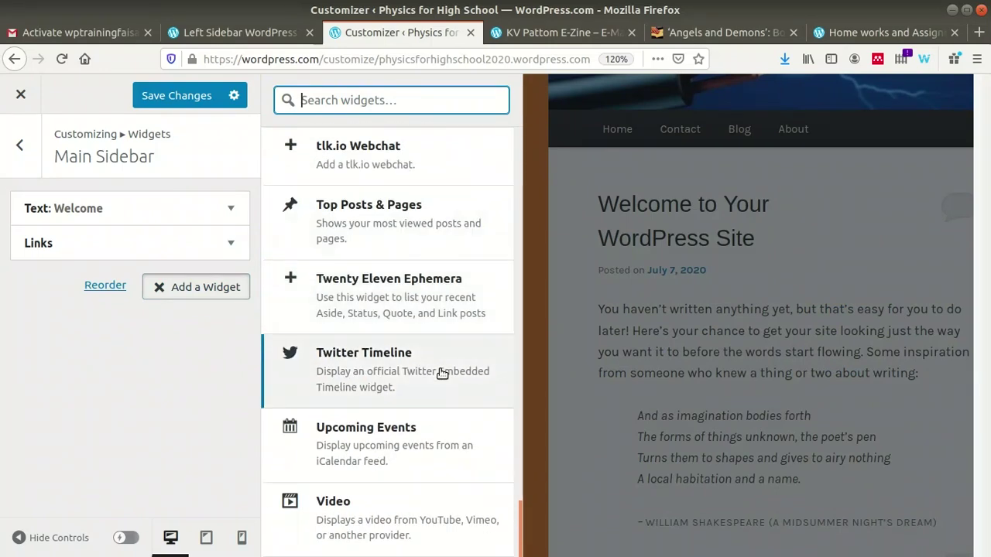
pyautogui.scroll(20, 442, 374)
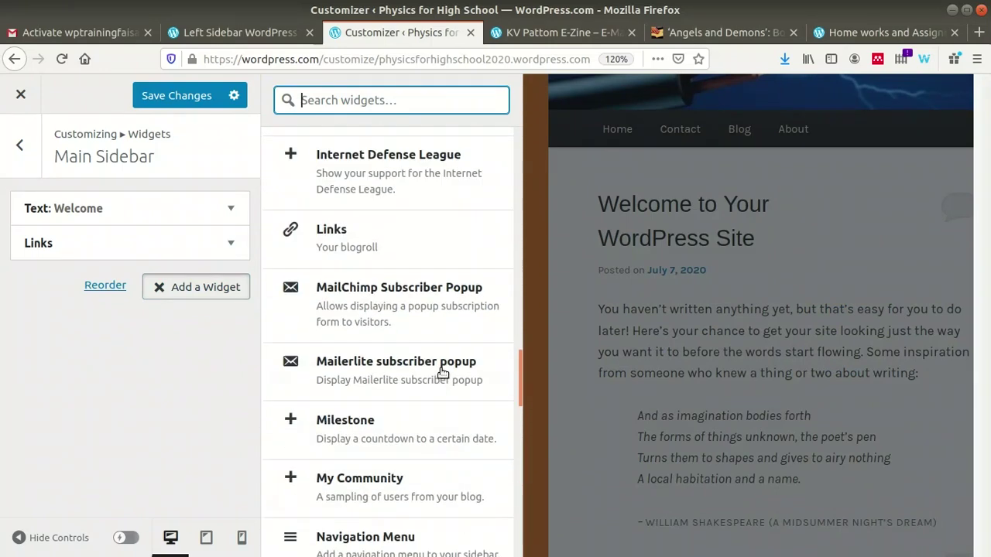
pyautogui.scroll(10, 441, 374)
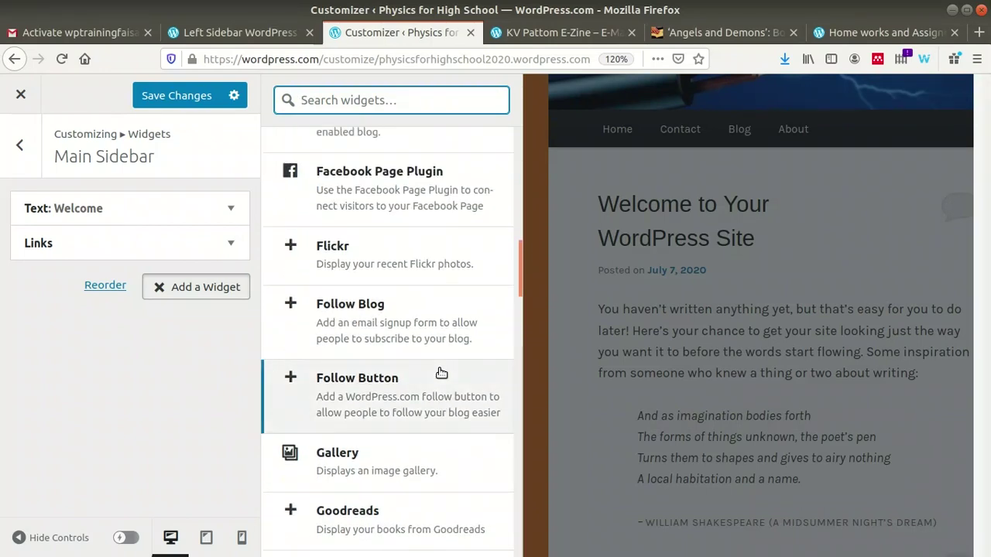
pyautogui.scroll(5, 442, 373)
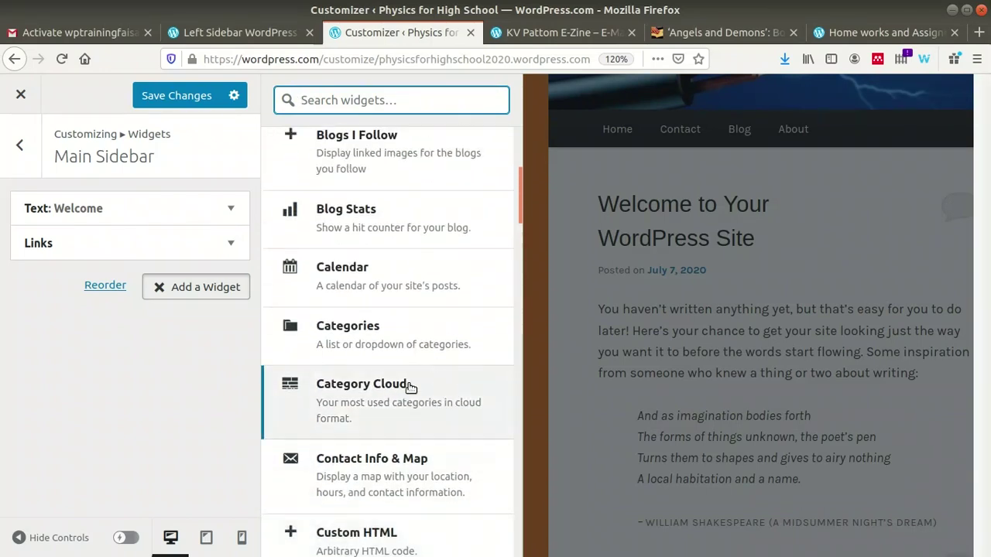
pyautogui.click(391, 381)
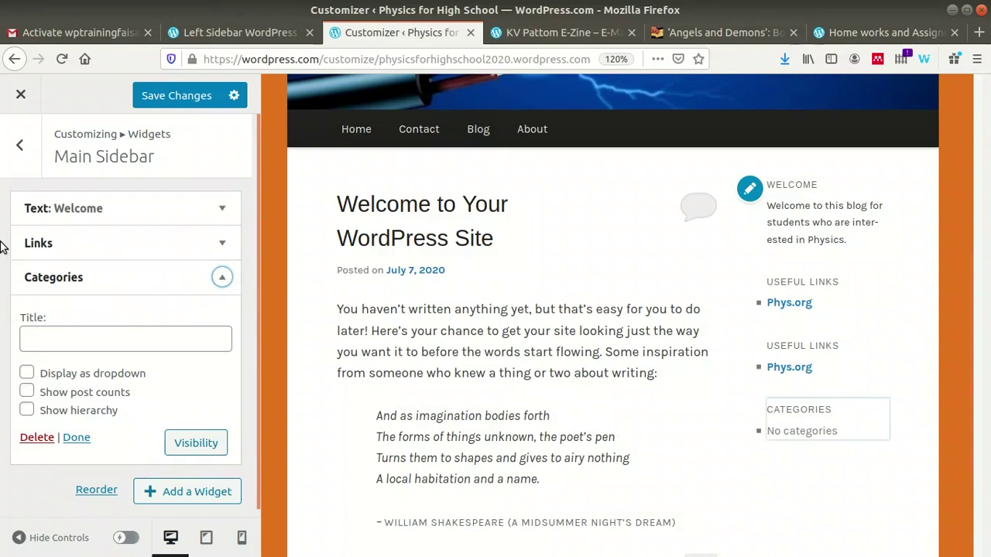
pyautogui.click(74, 441)
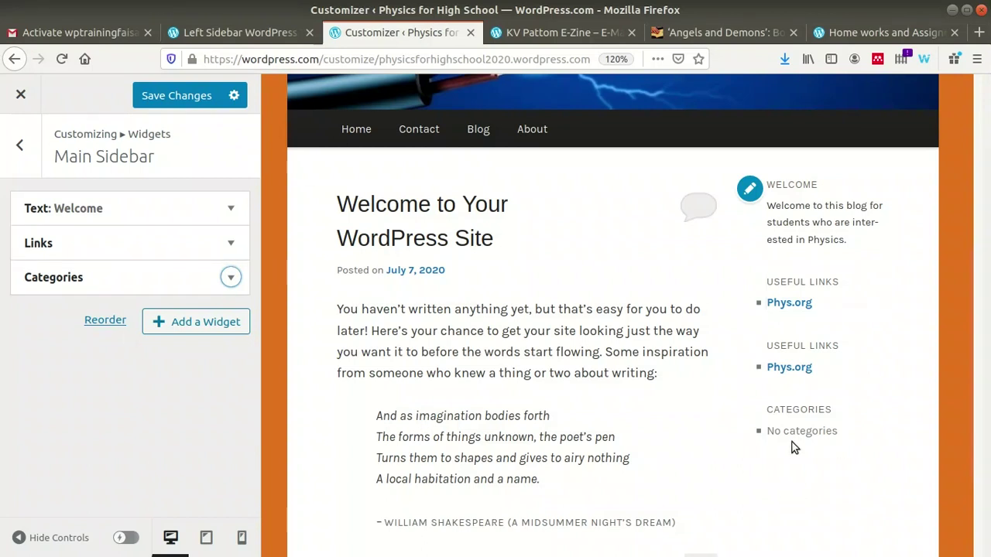
pyautogui.click(19, 145)
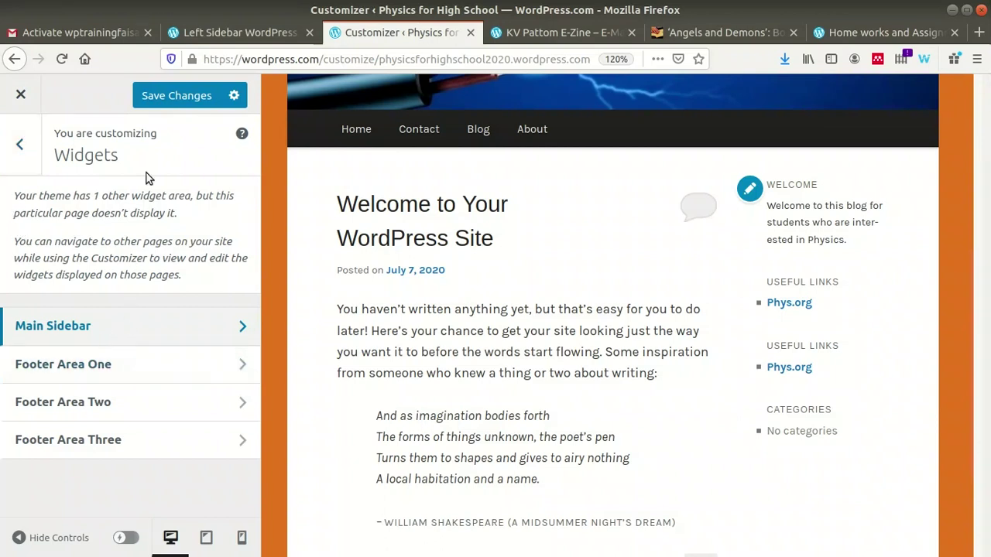
pyautogui.click(160, 335)
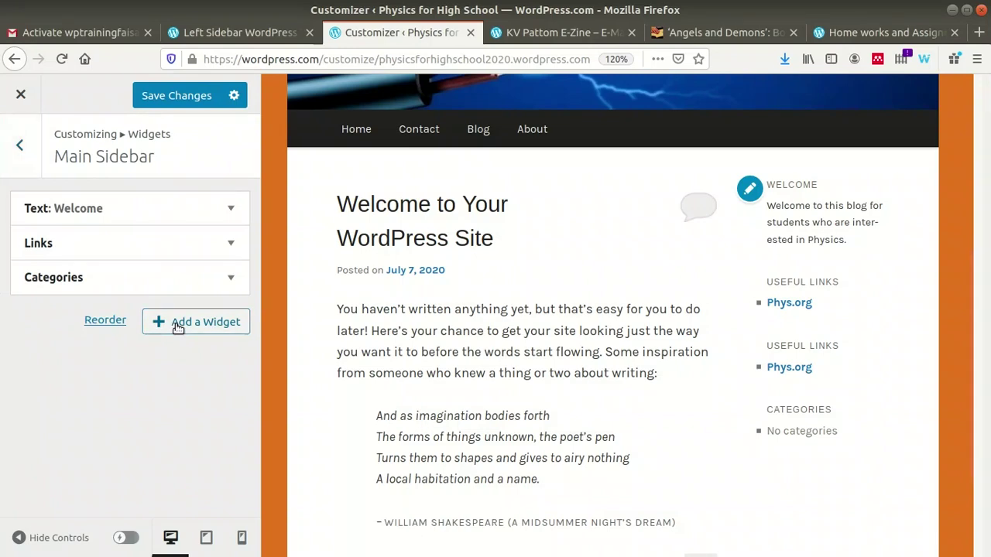
# Add a Recent Posts widget to the Main Sidebar.
pyautogui.click(209, 330)
pyautogui.scroll(-10, 425, 395)
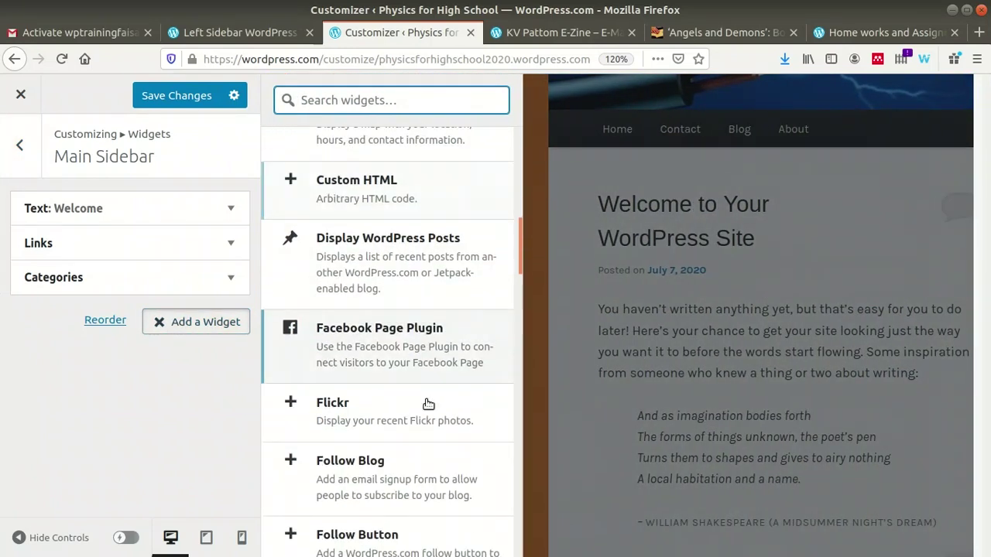
pyautogui.scroll(-11, 428, 405)
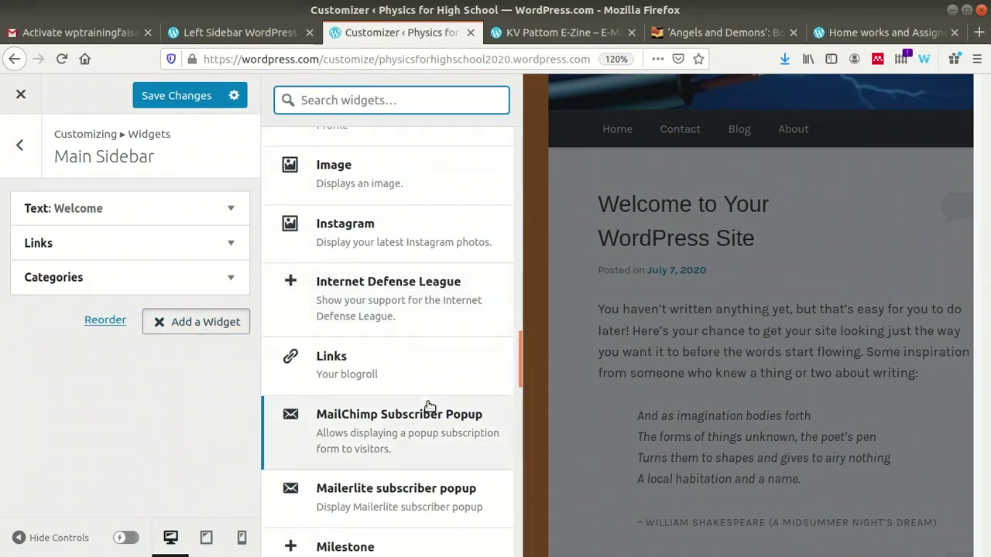
pyautogui.scroll(-10, 430, 407)
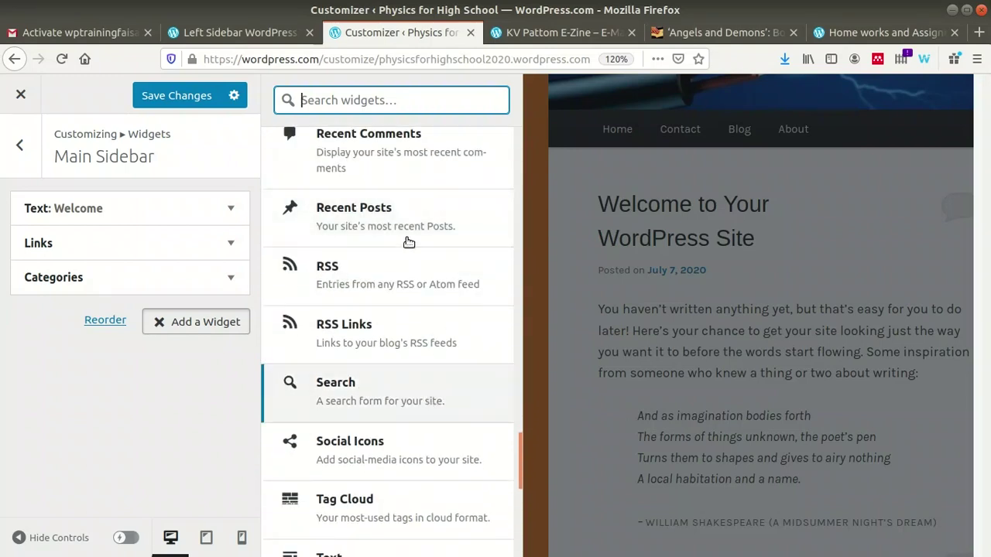
pyautogui.click(395, 209)
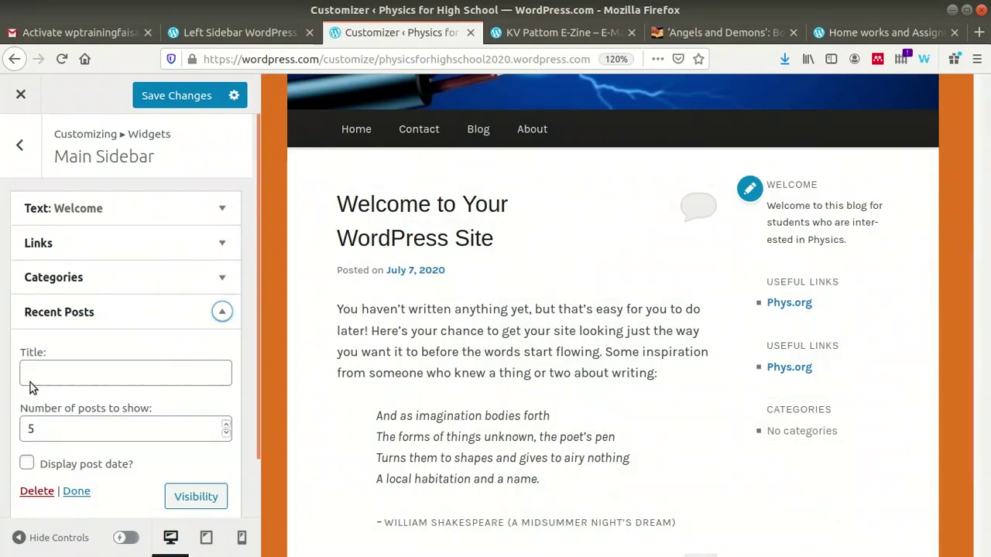
# Title the widget 'Recent Posts' and save the Customizer changes.
pyautogui.click(58, 370)
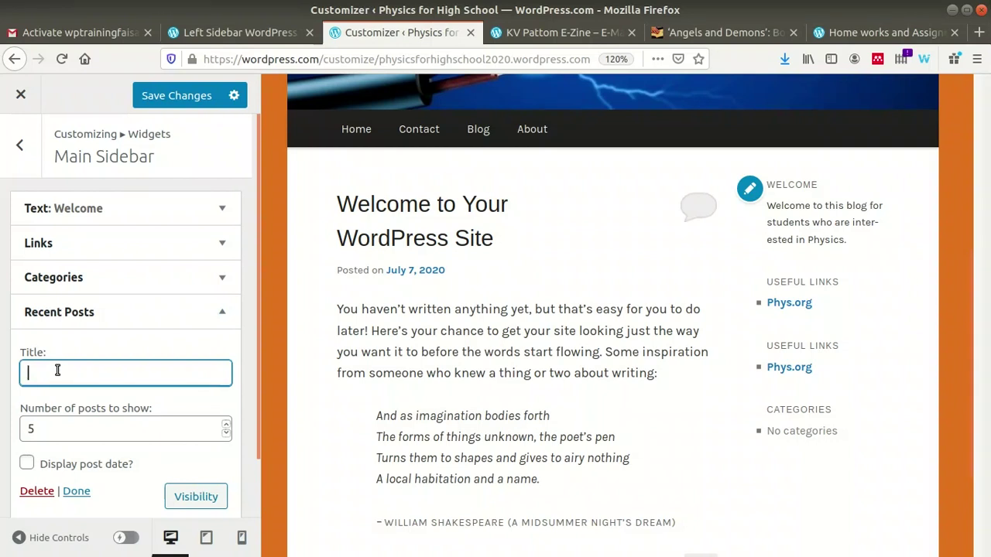
pyautogui.write('Recent')
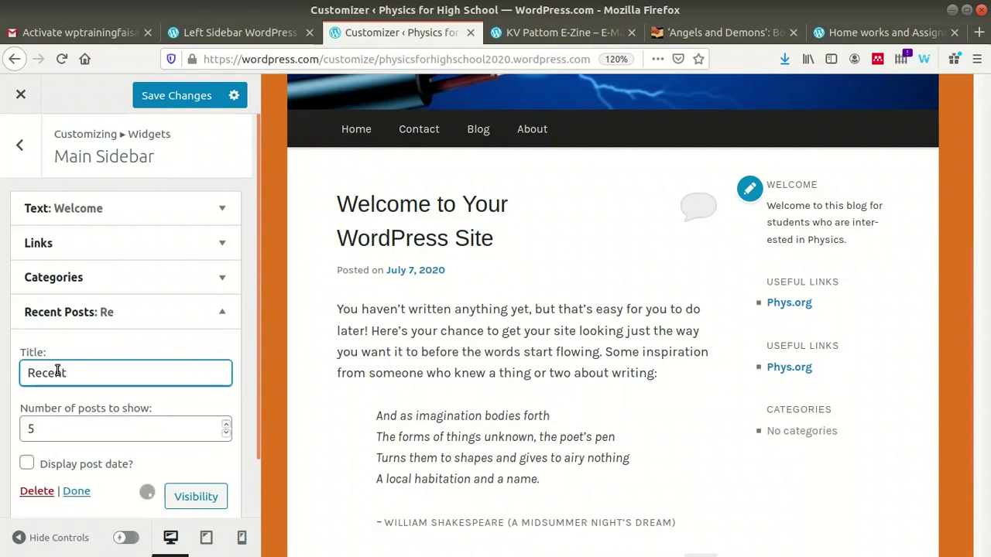
pyautogui.write(' Posts')
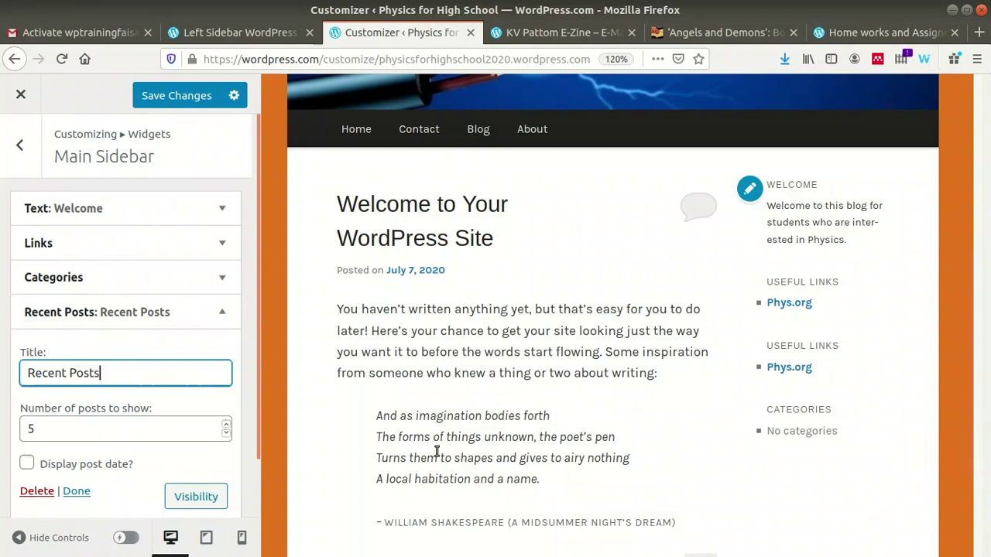
pyautogui.click(76, 491)
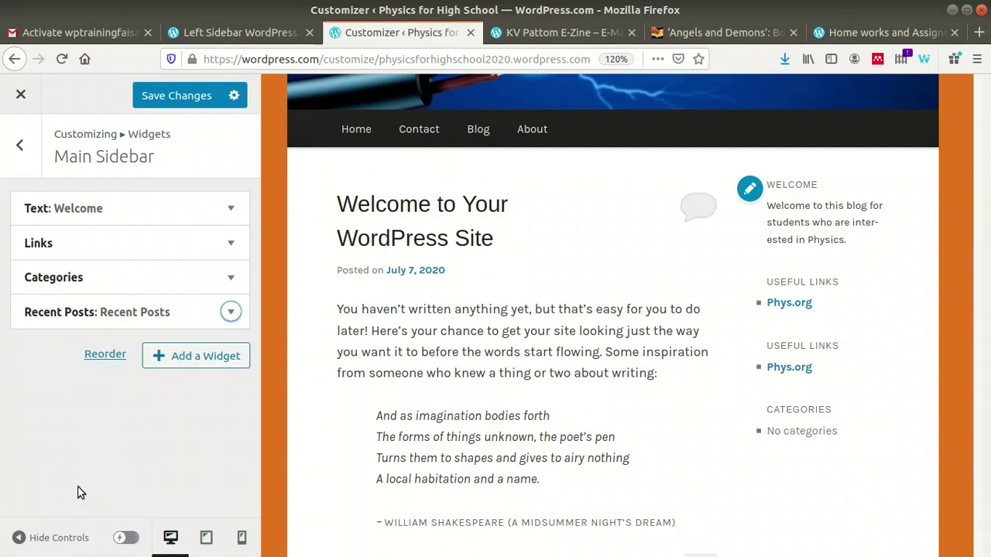
pyautogui.click(181, 95)
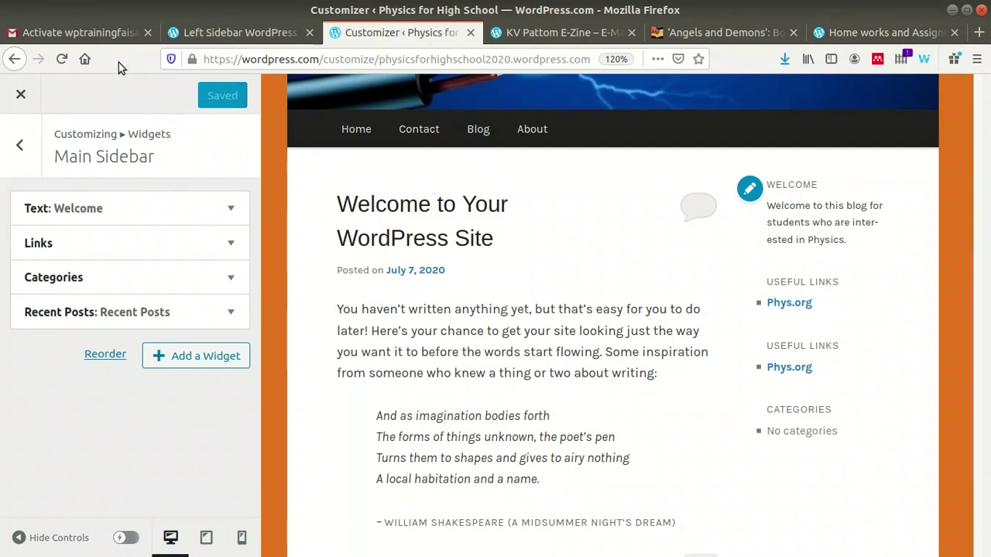
# Return to the main Customizer menu and review the Welcome, Useful Links and Categories sidebar.
pyautogui.click(31, 151)
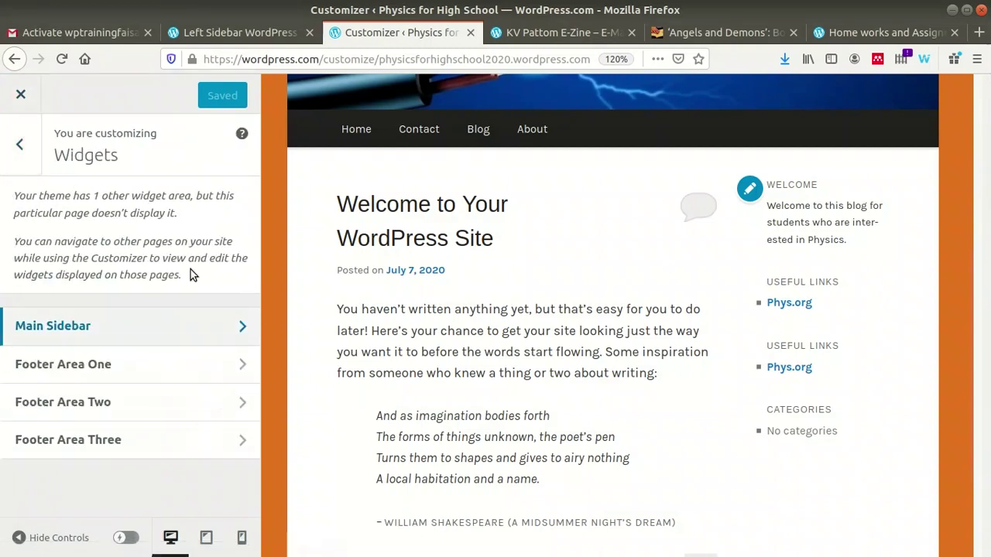
pyautogui.click(20, 145)
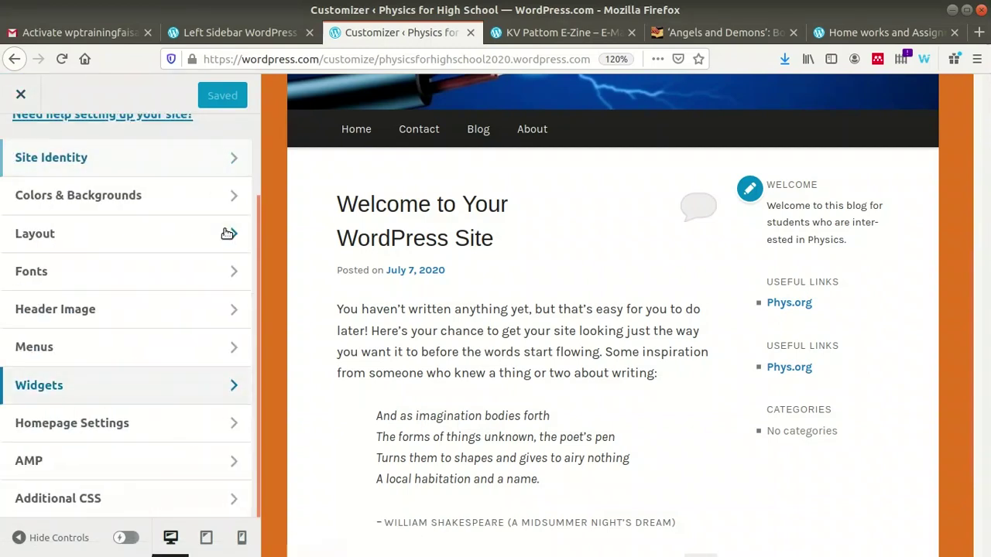
pyautogui.scroll(3, 732, 352)
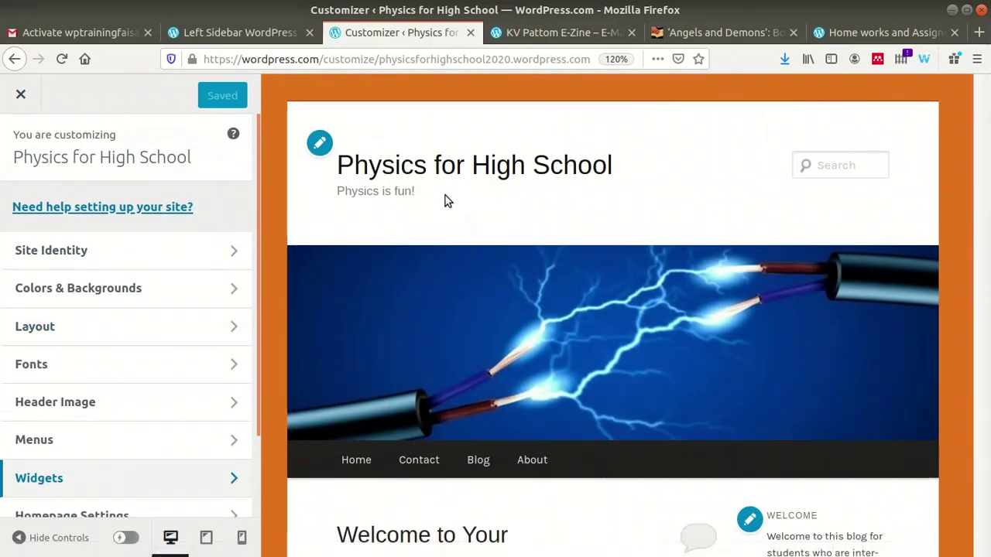
pyautogui.scroll(-3, 448, 202)
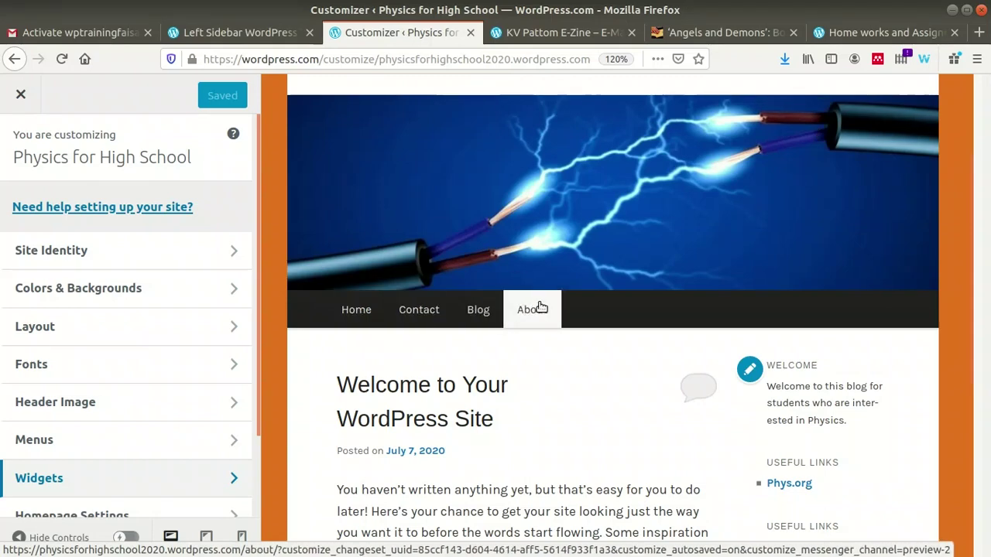
pyautogui.scroll(-2, 422, 329)
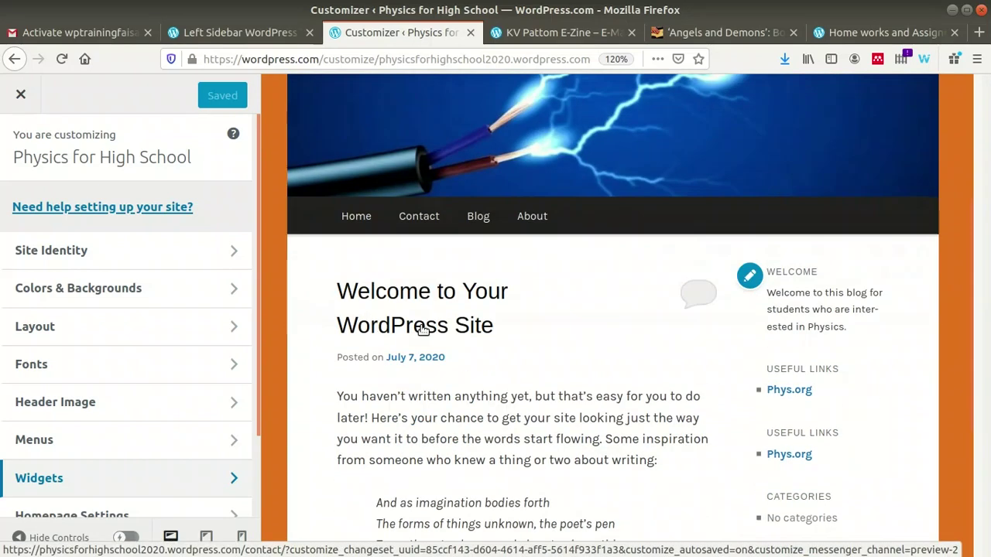
pyautogui.scroll(-1, 423, 329)
pyautogui.scroll(-1, 782, 250)
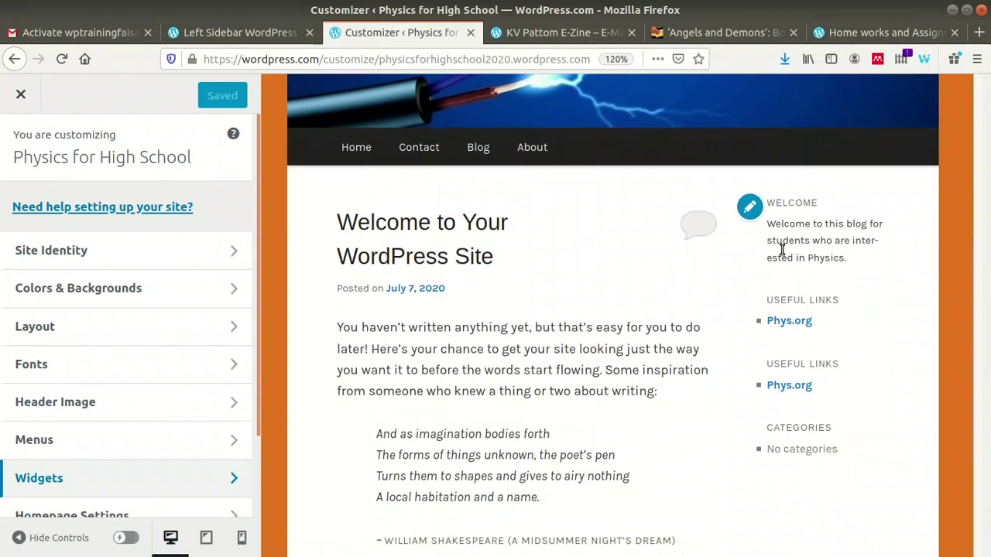
pyautogui.scroll(-1, 783, 249)
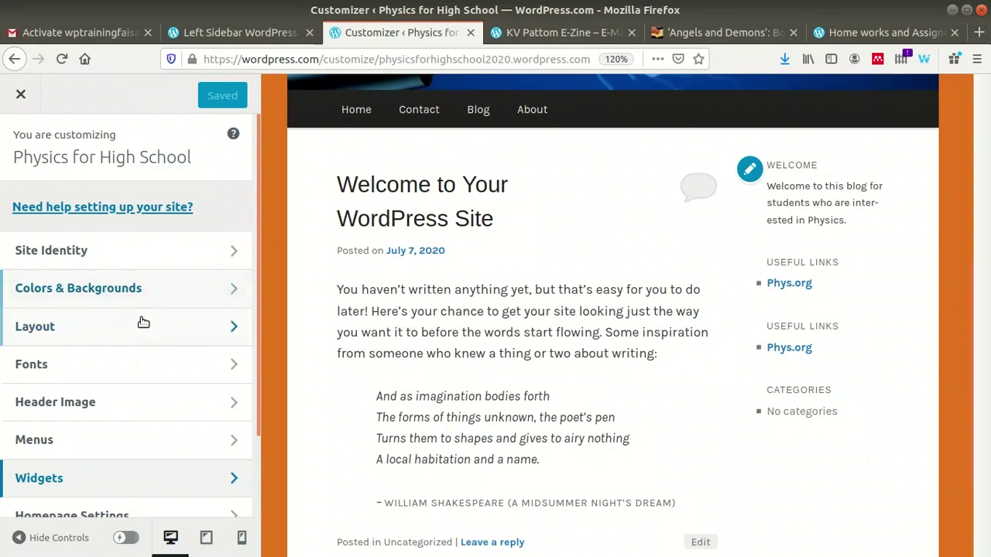
pyautogui.scroll(-1, 142, 320)
pyautogui.scroll(5, 446, 261)
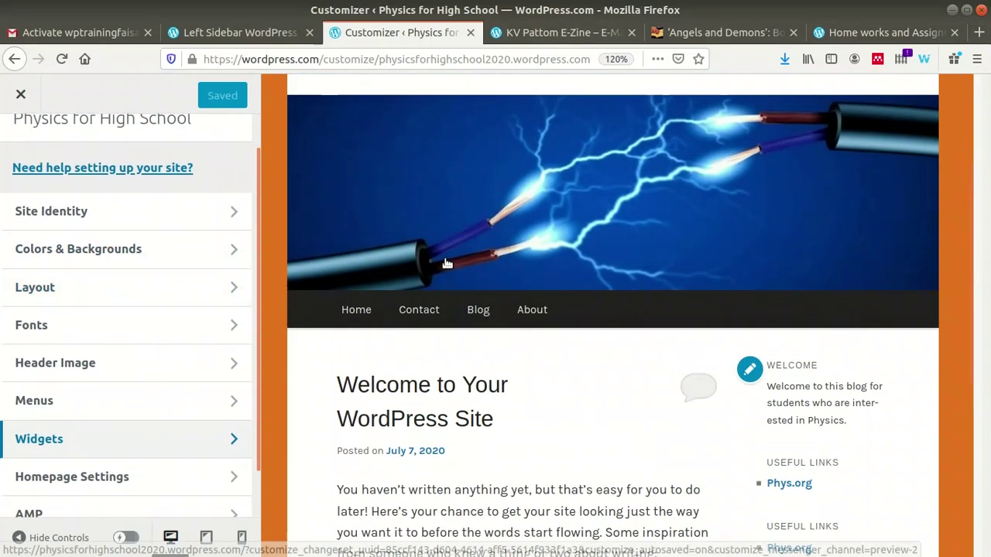
pyautogui.scroll(-4, 469, 349)
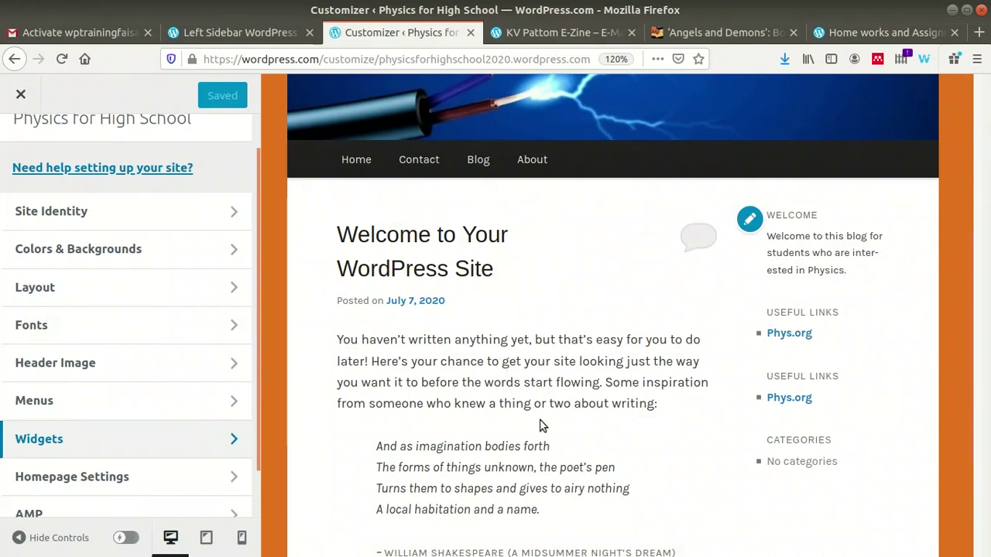
pyautogui.scroll(-1, 18, 230)
pyautogui.scroll(2, 26, 227)
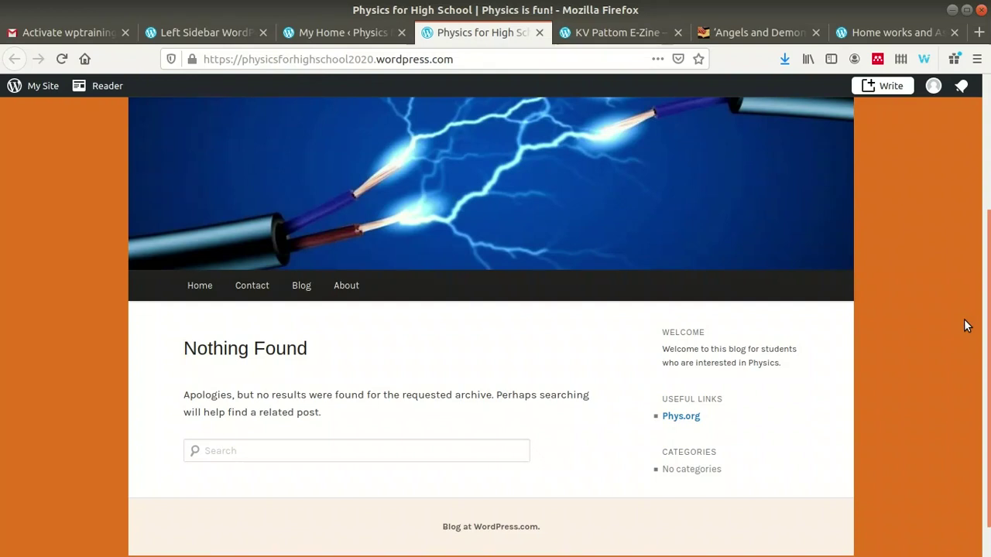
# Scroll through the live site's header, menu and sidebar, then switch to the Left Sidebar themes tab.
pyautogui.scroll(3, 734, 262)
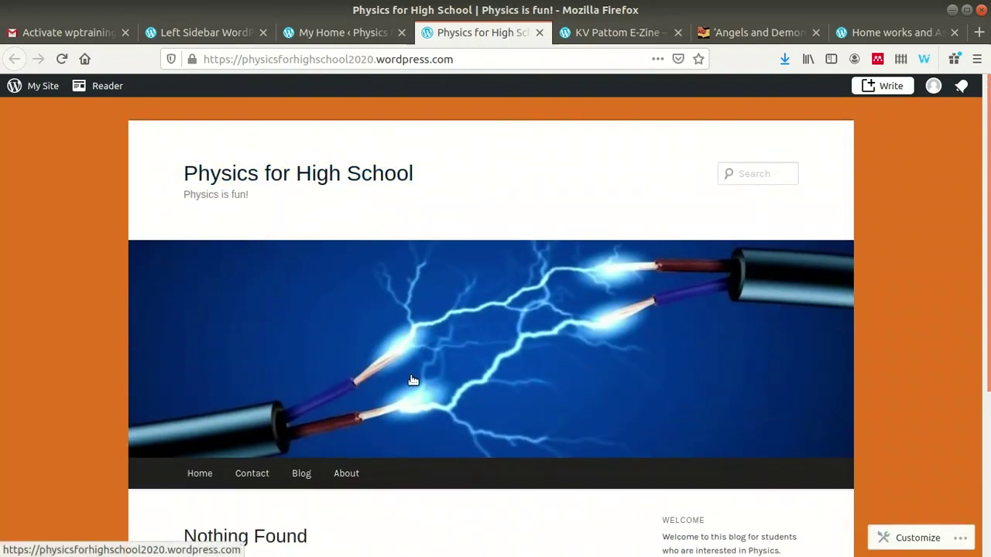
pyautogui.scroll(-2, 489, 385)
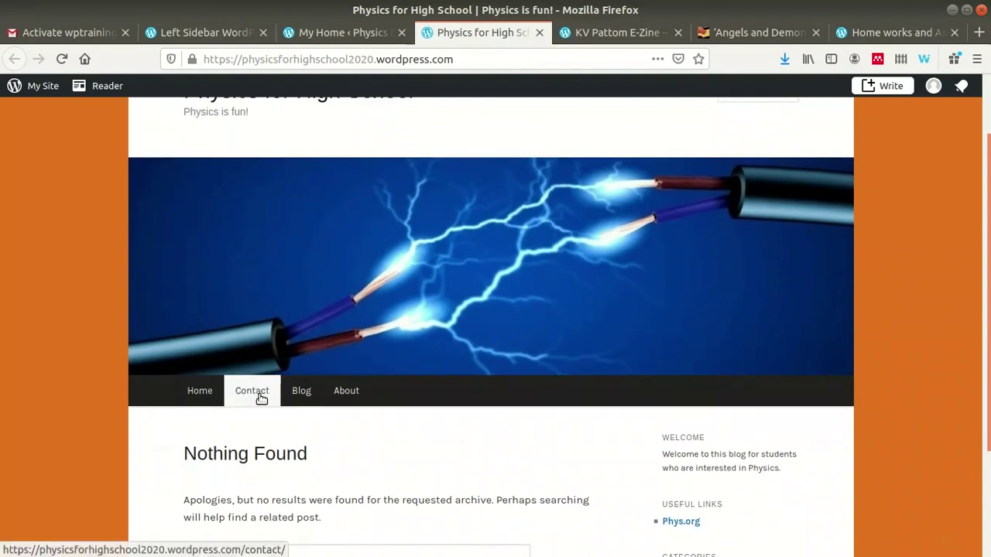
pyautogui.scroll(-1, 375, 410)
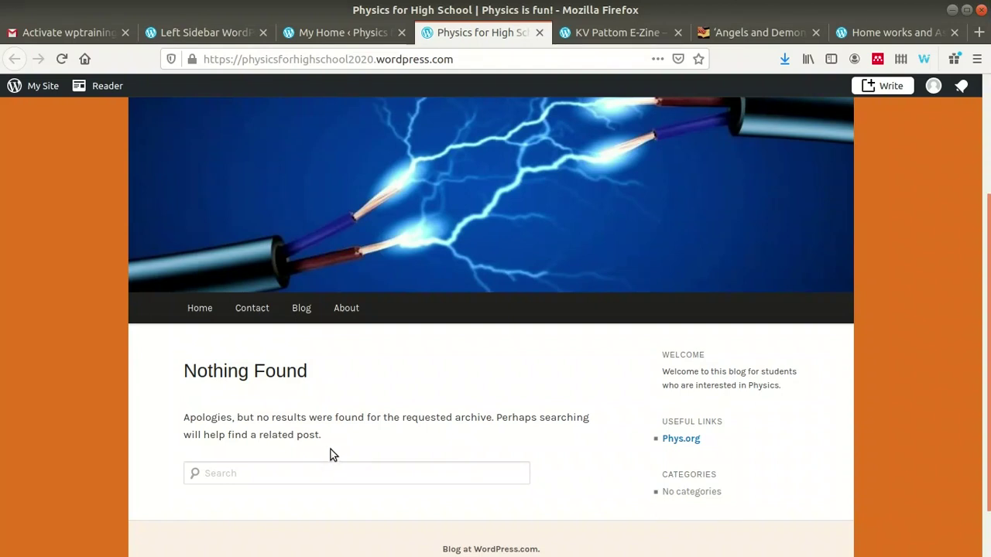
pyautogui.click(196, 32)
pyautogui.scroll(5, 67, 139)
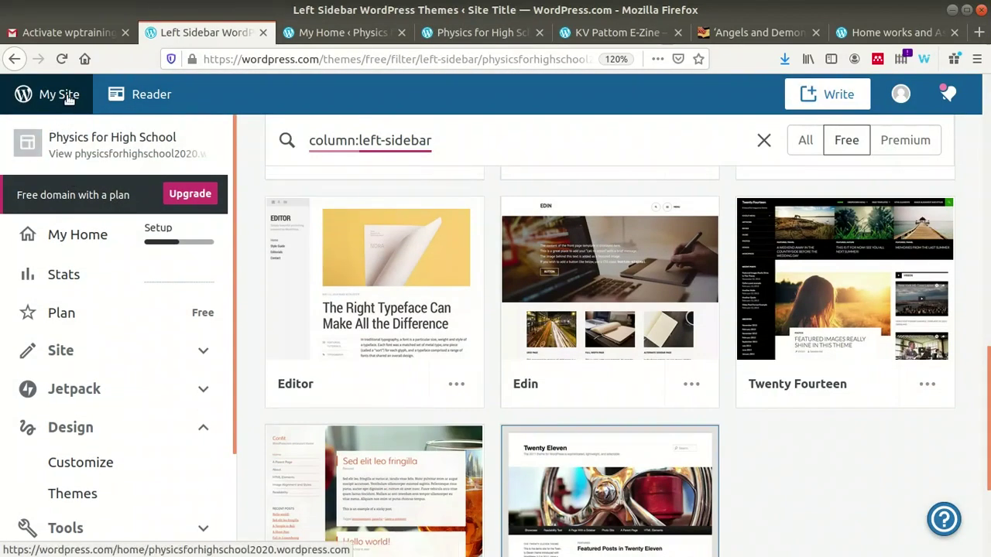
# Open My Home from My Site and expand the Site section to list Pages, Posts and Media.
pyautogui.click(68, 96)
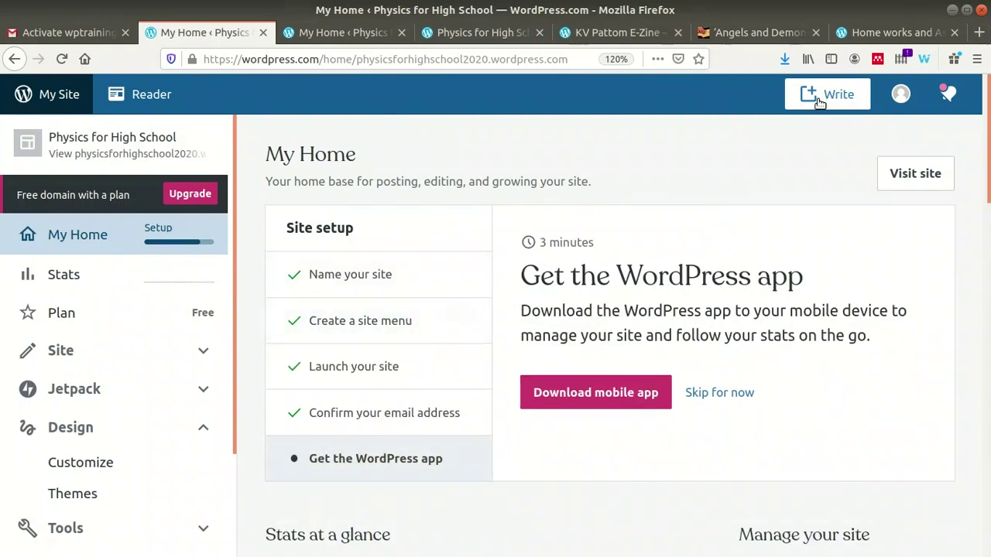
pyautogui.click(203, 354)
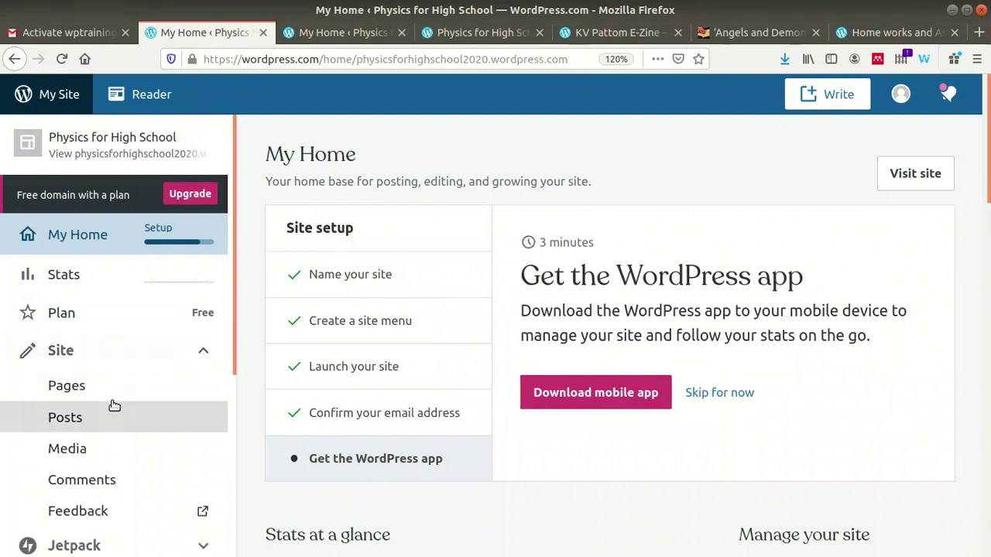
pyautogui.scroll(-2, 112, 401)
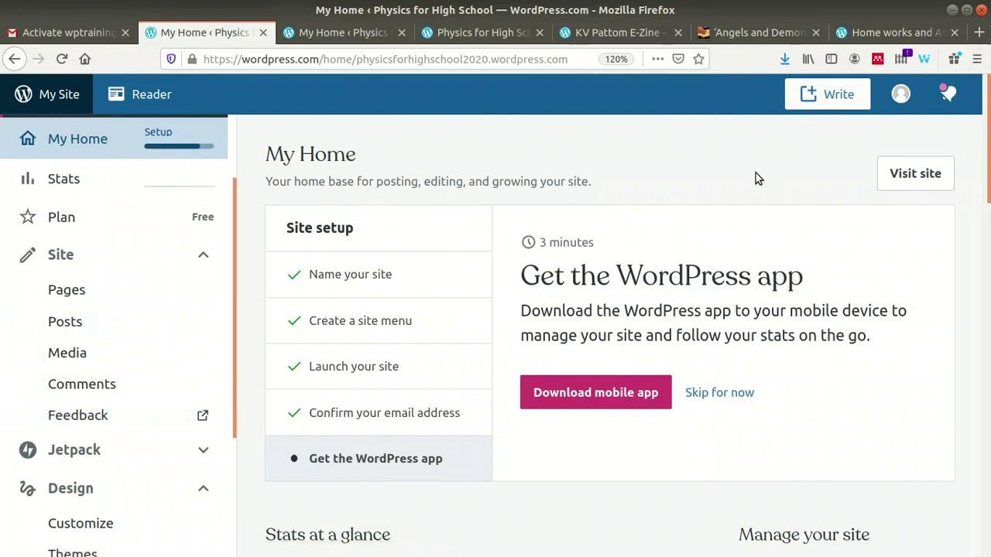
# Start a new post with Write, dismiss the welcome tour, and place the cursor in the title.
pyautogui.click(831, 97)
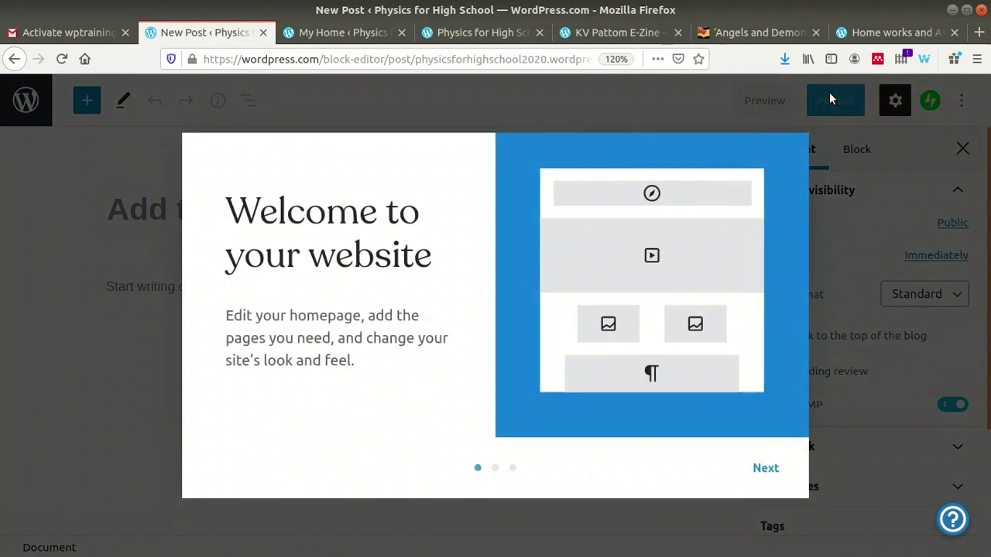
pyautogui.click(766, 469)
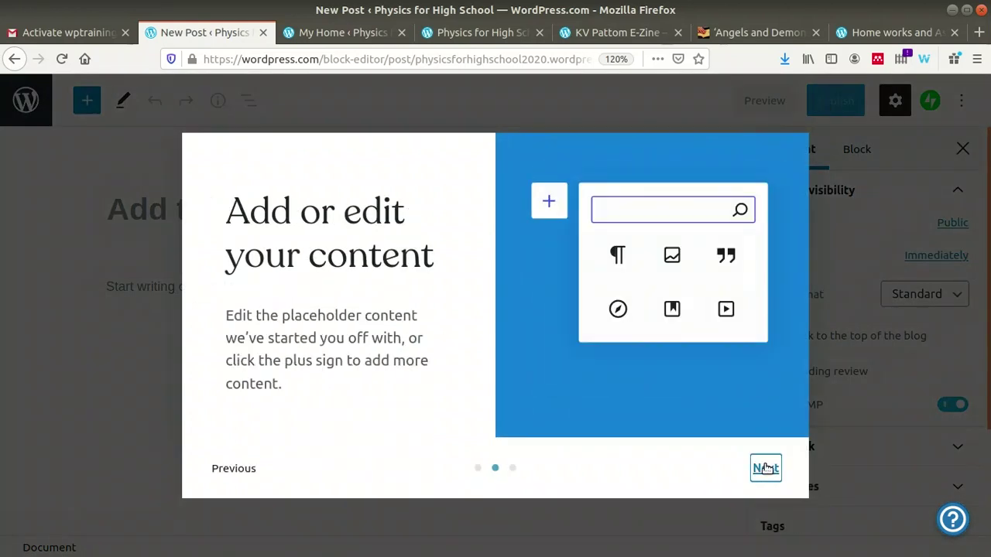
pyautogui.click(771, 473)
pyautogui.click(763, 474)
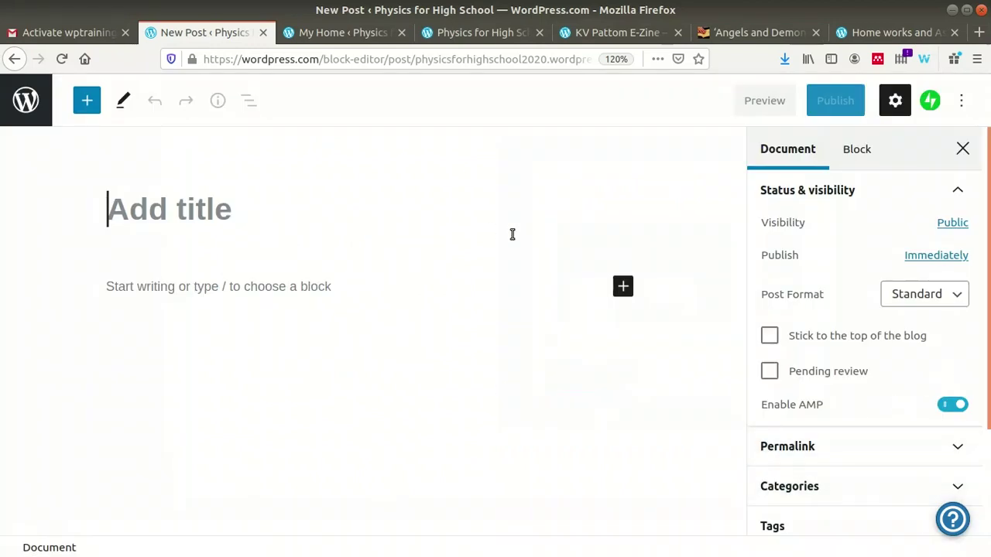
pyautogui.click(456, 176)
# Copy the 'Albert Einstein' heading from Highschool physics.odt in LibreOffice Writer.
pyautogui.press('super')
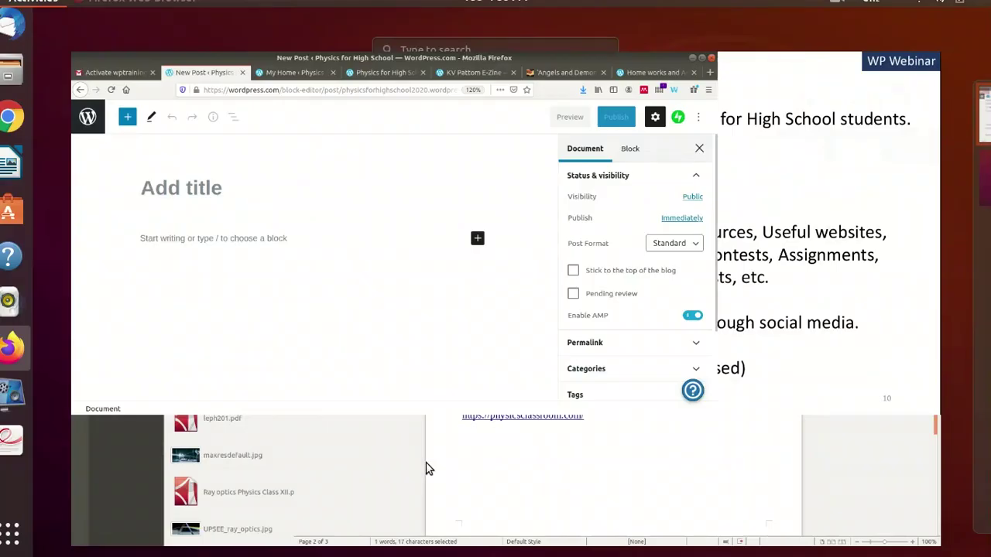
pyautogui.click(676, 435)
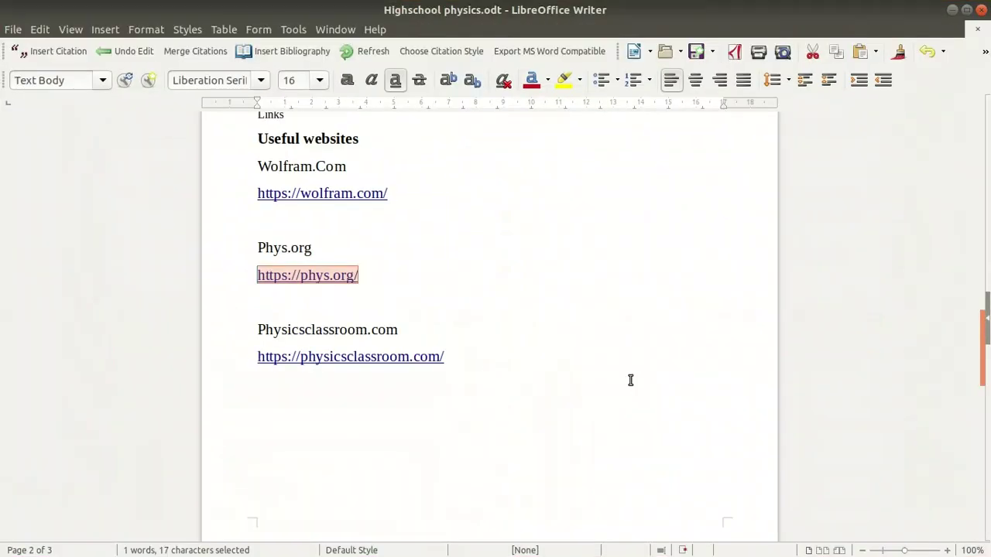
pyautogui.scroll(15, 630, 380)
pyautogui.scroll(5, 619, 353)
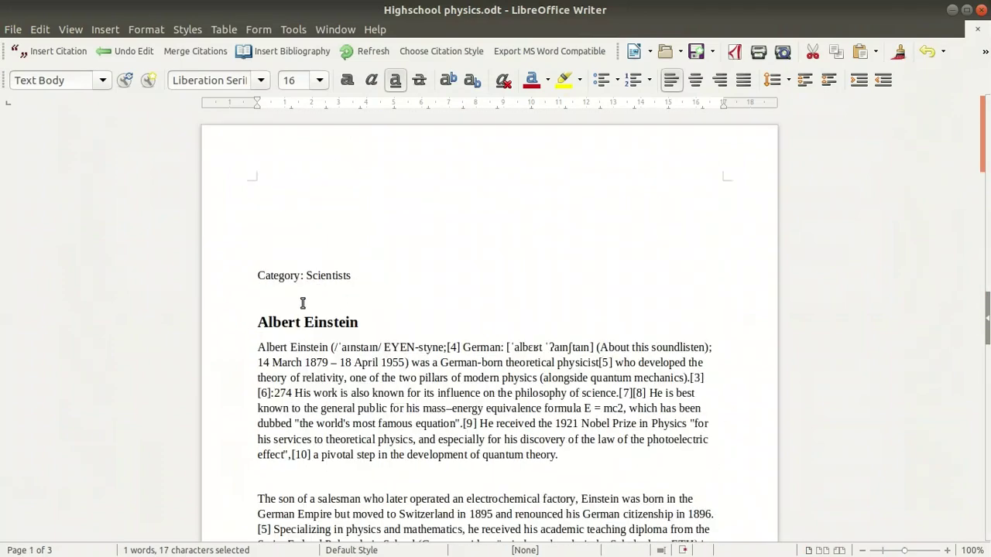
pyautogui.moveTo(261, 323); pyautogui.dragTo(358, 322)
pyautogui.rightClick(338, 322)
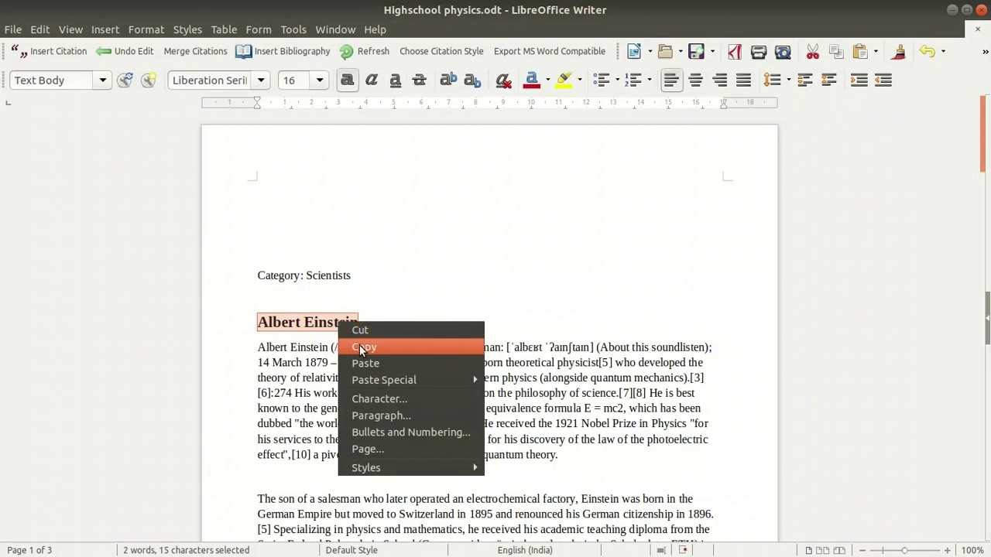
pyautogui.click(359, 345)
pyautogui.press('super')
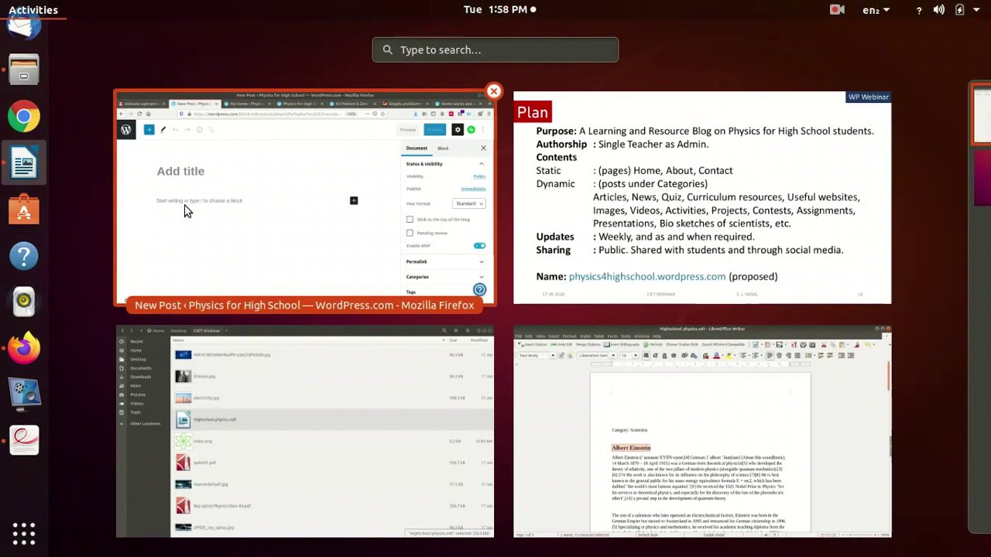
# Paste 'Albert Einstein' into the new post's title field, then move into the body.
pyautogui.click(202, 171)
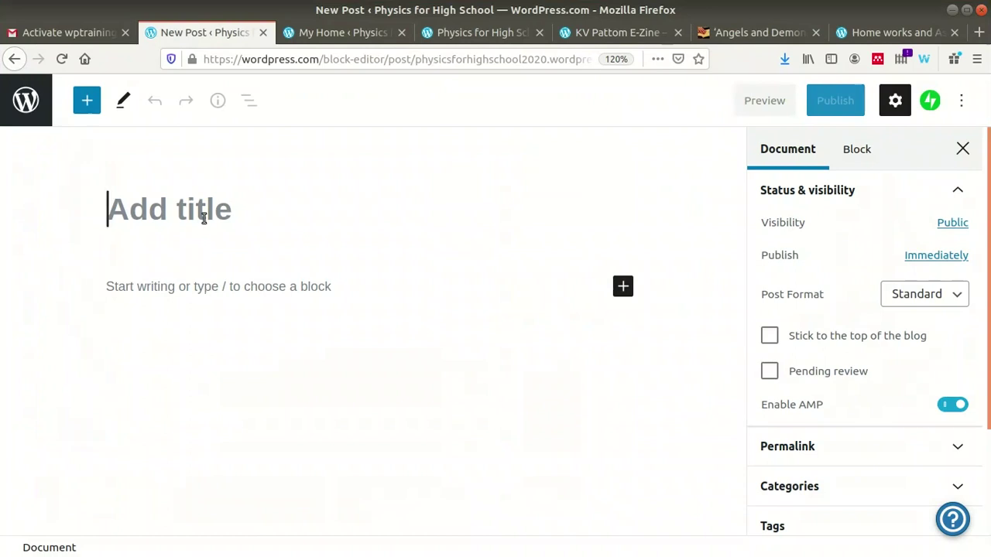
pyautogui.hotkey('ctrl', 'v')
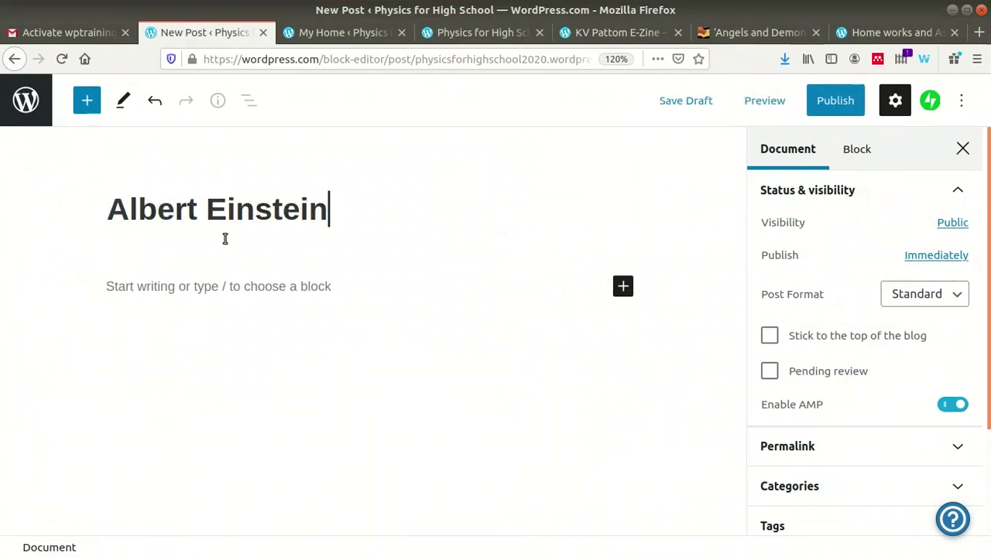
pyautogui.click(231, 283)
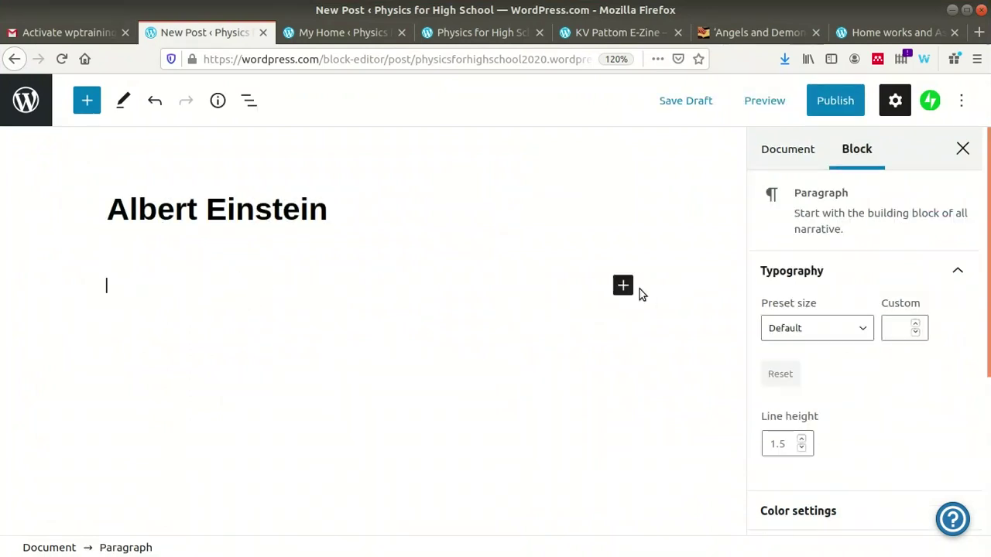
# Insert an empty Paragraph block from the inserter's Text section beneath the title.
pyautogui.click(89, 102)
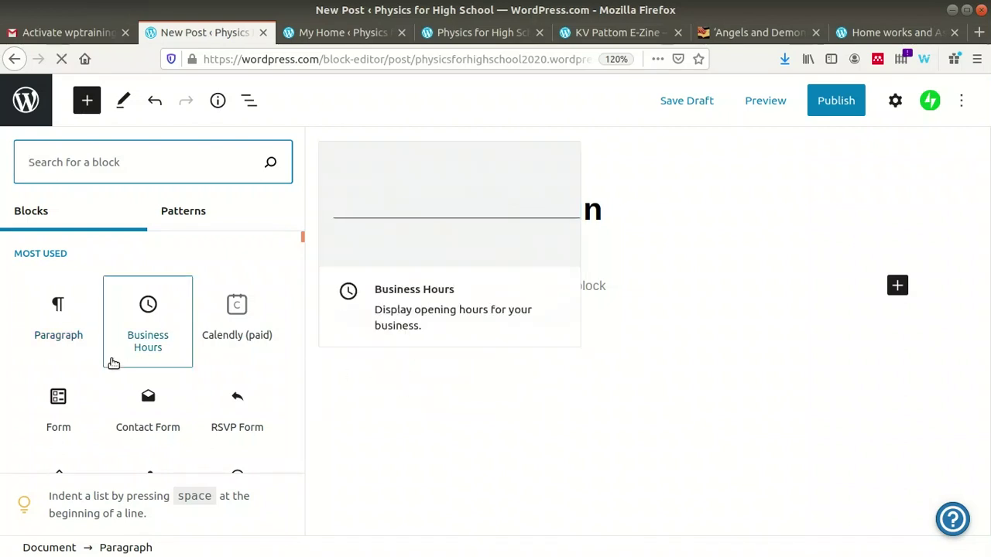
pyautogui.scroll(-5, 85, 395)
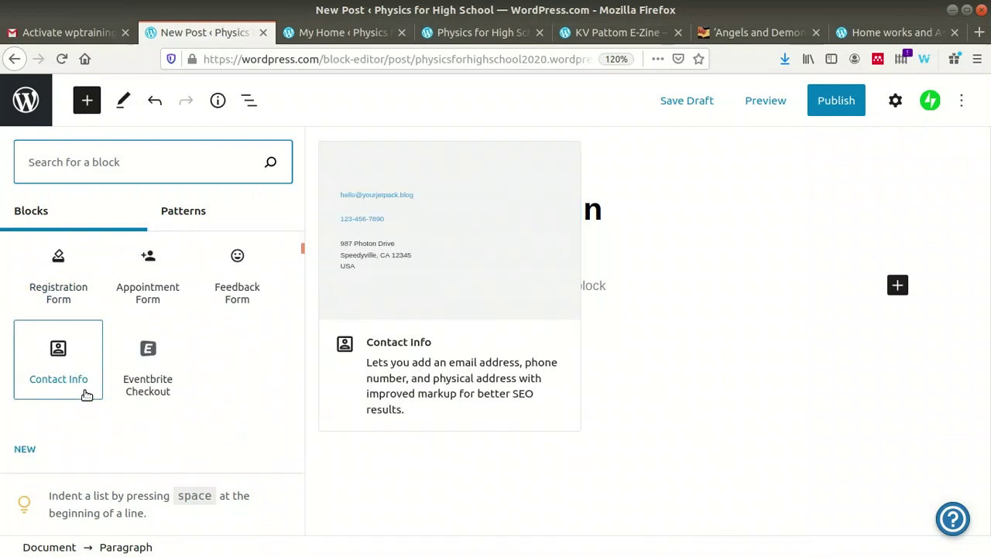
pyautogui.scroll(-5, 70, 346)
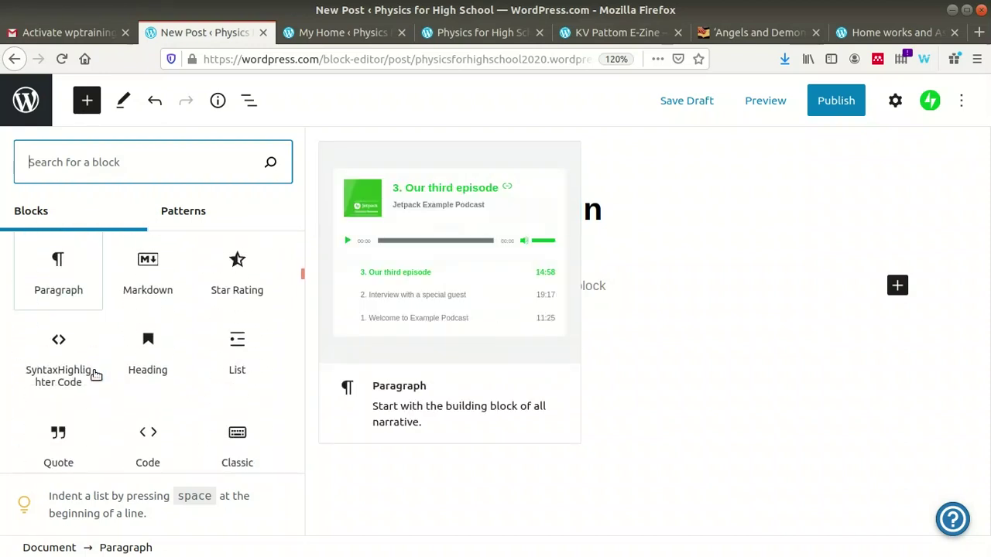
pyautogui.scroll(-6, 139, 394)
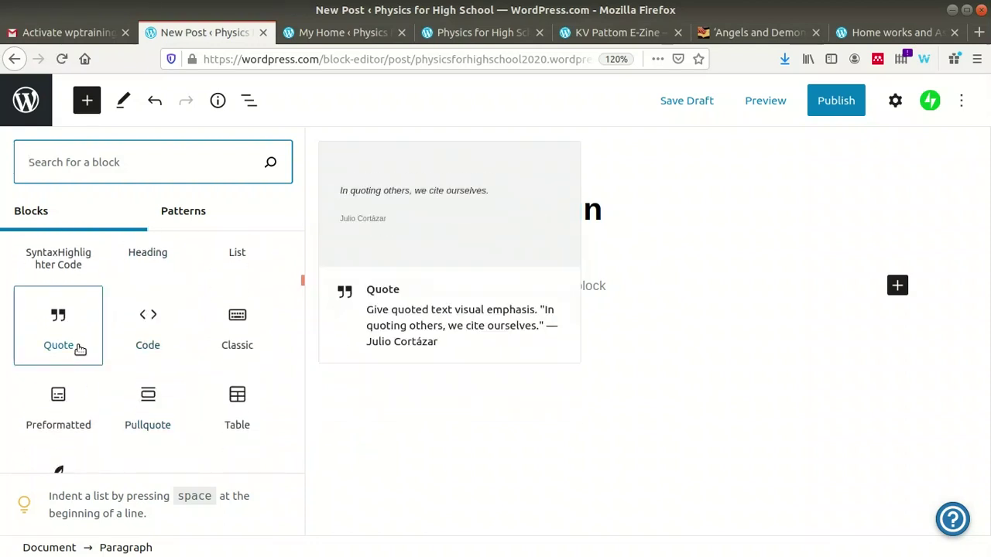
pyautogui.scroll(-2, 77, 352)
pyautogui.scroll(-4, 77, 355)
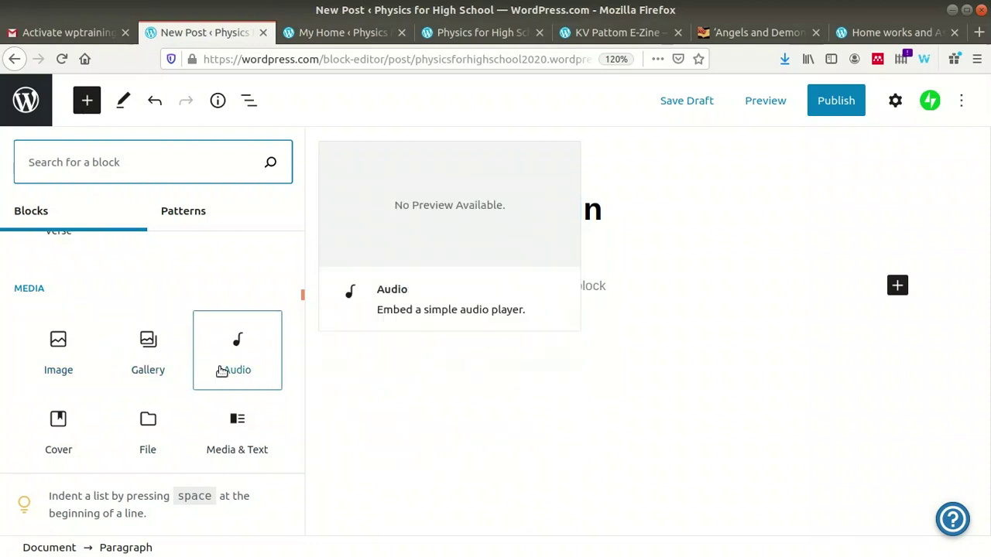
pyautogui.scroll(-2, 56, 418)
pyautogui.scroll(-3, 58, 422)
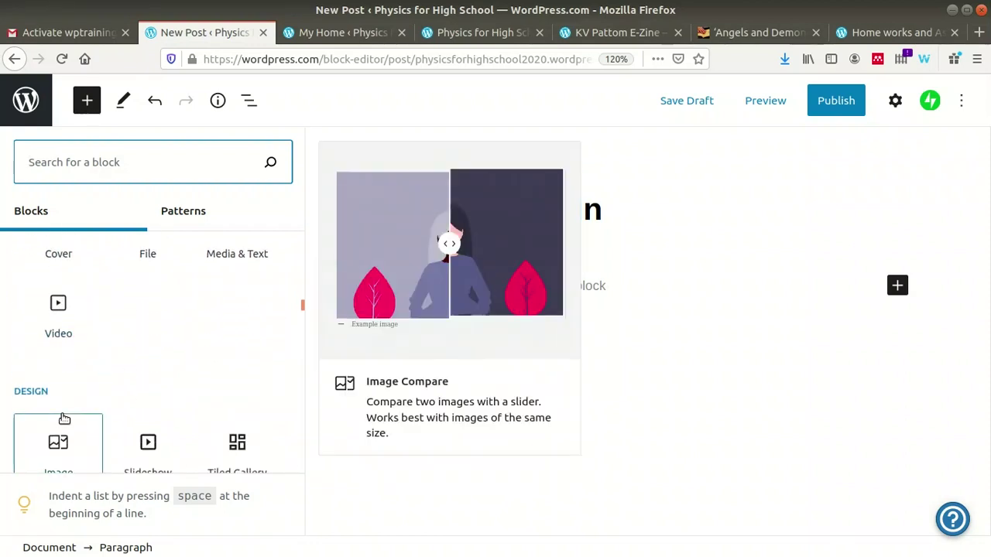
pyautogui.scroll(-6, 111, 411)
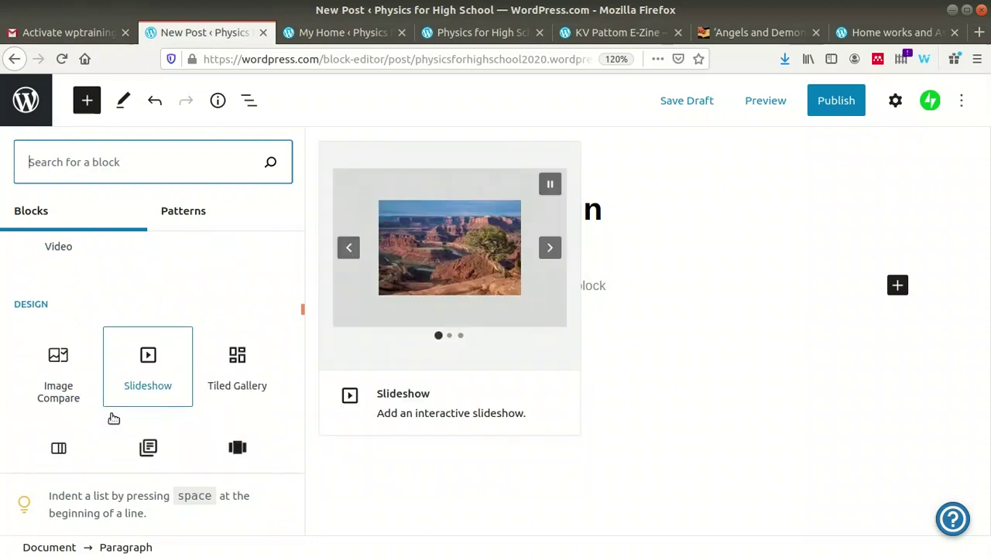
pyautogui.scroll(-10, 112, 418)
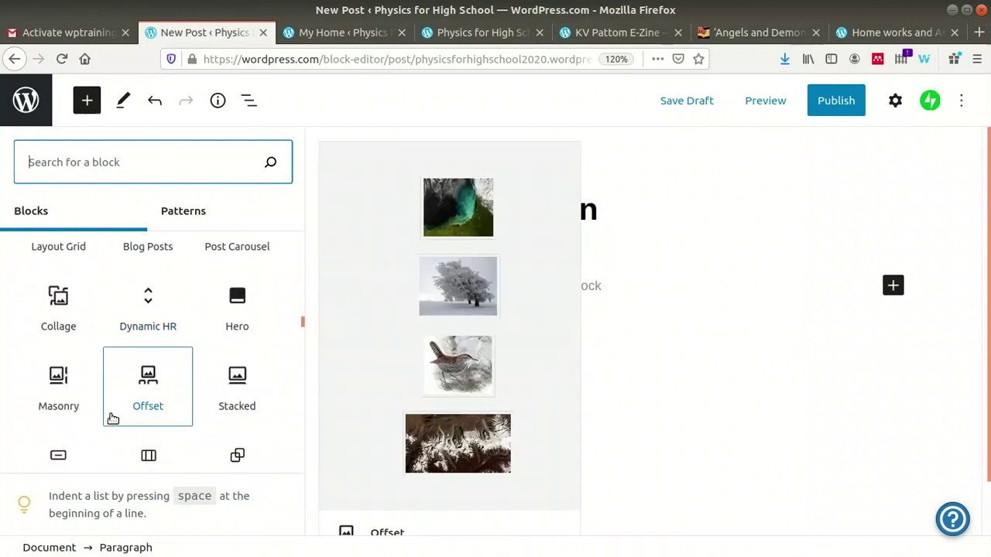
pyautogui.scroll(-6, 112, 419)
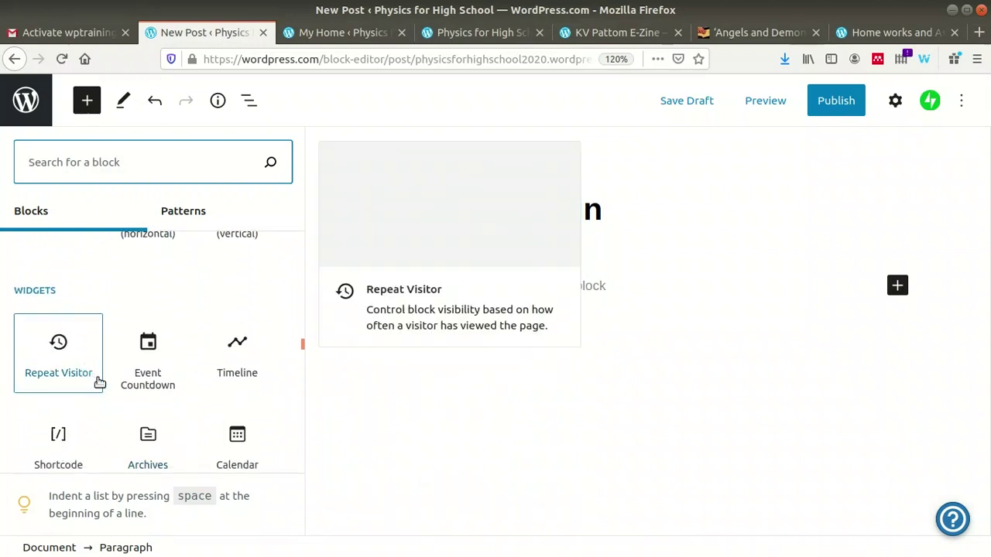
pyautogui.scroll(-2, 100, 382)
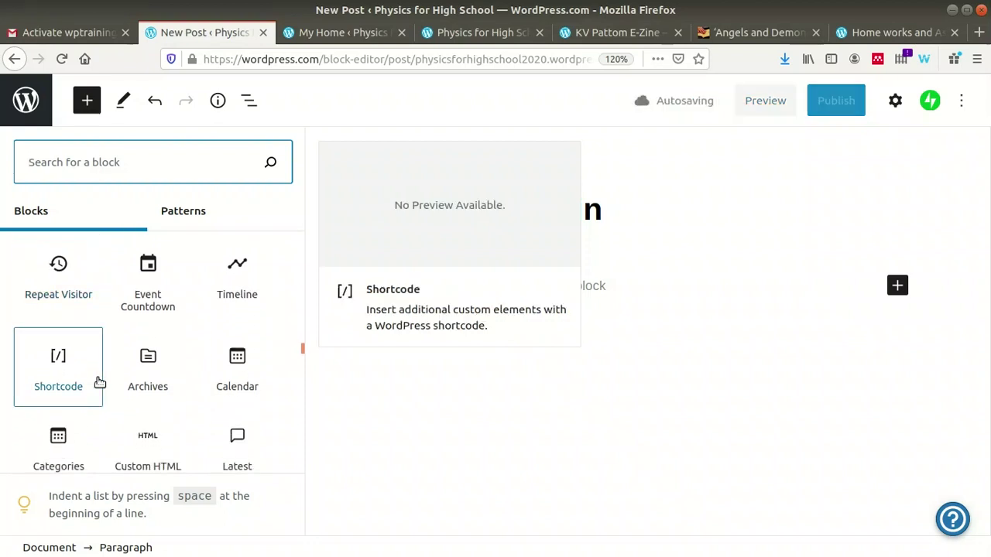
pyautogui.scroll(-1, 100, 383)
pyautogui.scroll(-4, 99, 385)
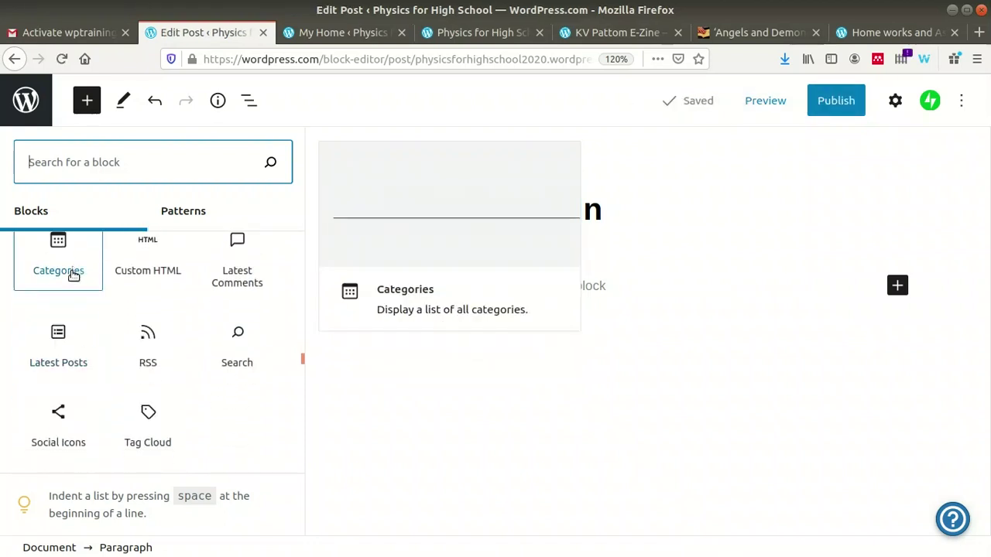
pyautogui.scroll(-1, 137, 405)
pyautogui.scroll(-3, 146, 438)
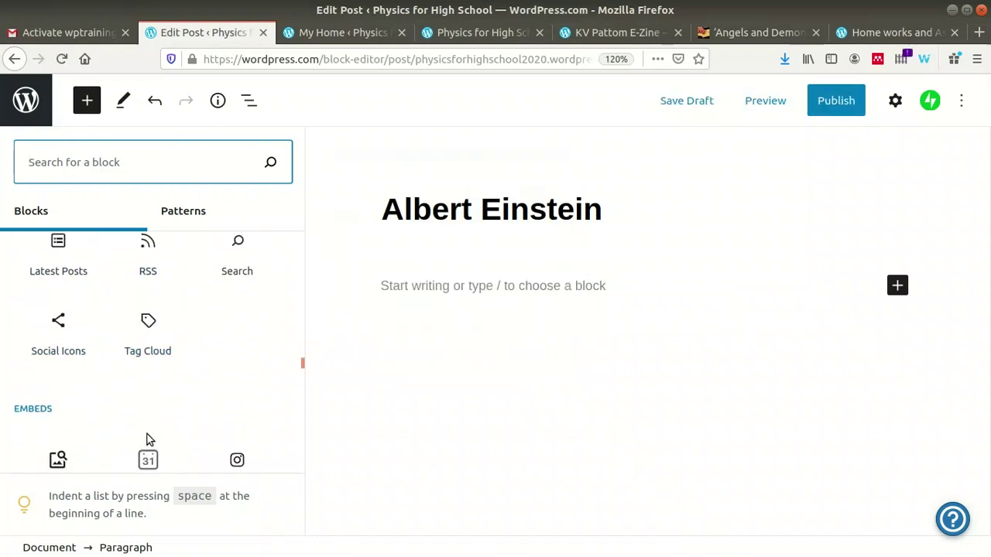
pyautogui.scroll(-4, 148, 440)
pyautogui.scroll(-1, 148, 440)
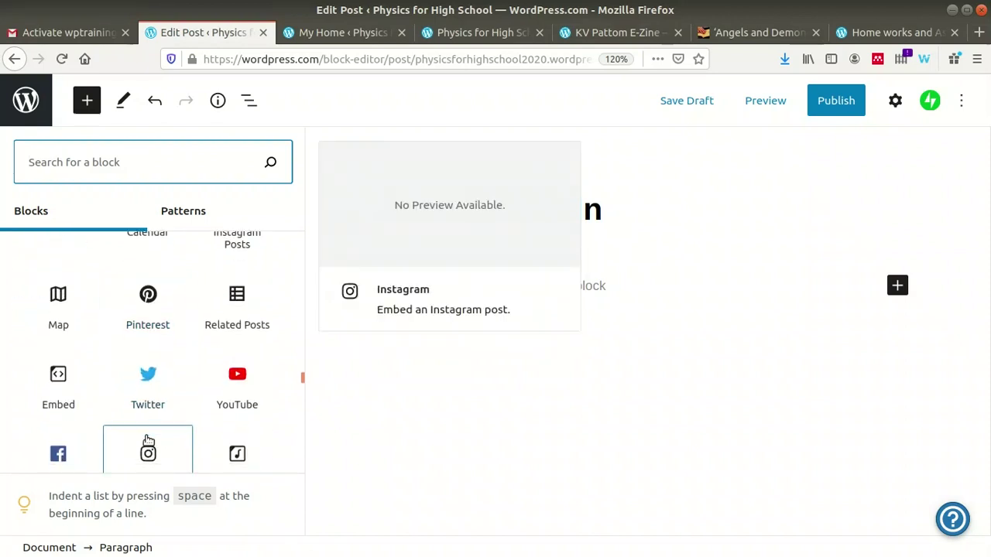
pyautogui.scroll(-1, 148, 440)
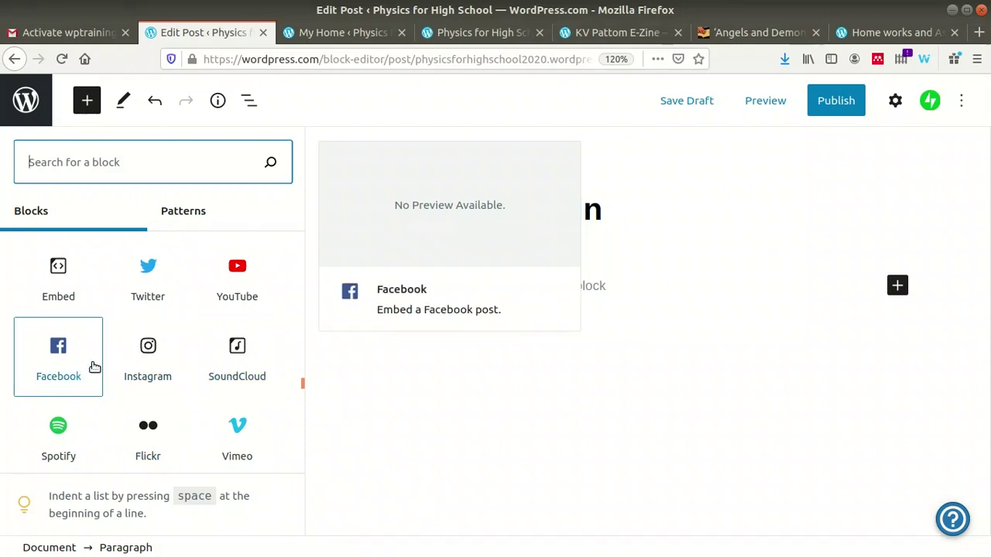
pyautogui.scroll(-8, 197, 393)
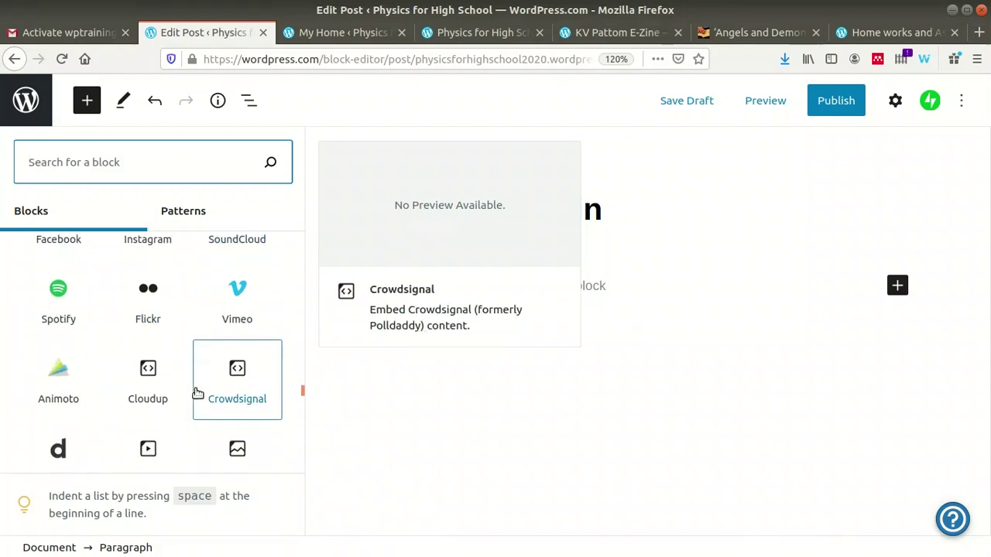
pyautogui.scroll(-5, 197, 393)
pyautogui.scroll(10, 193, 397)
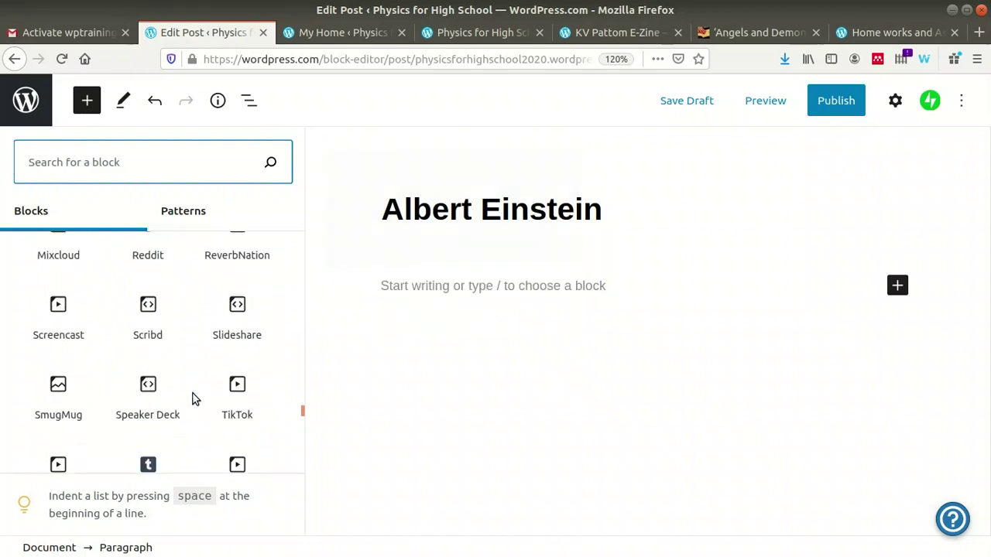
pyautogui.scroll(15, 193, 397)
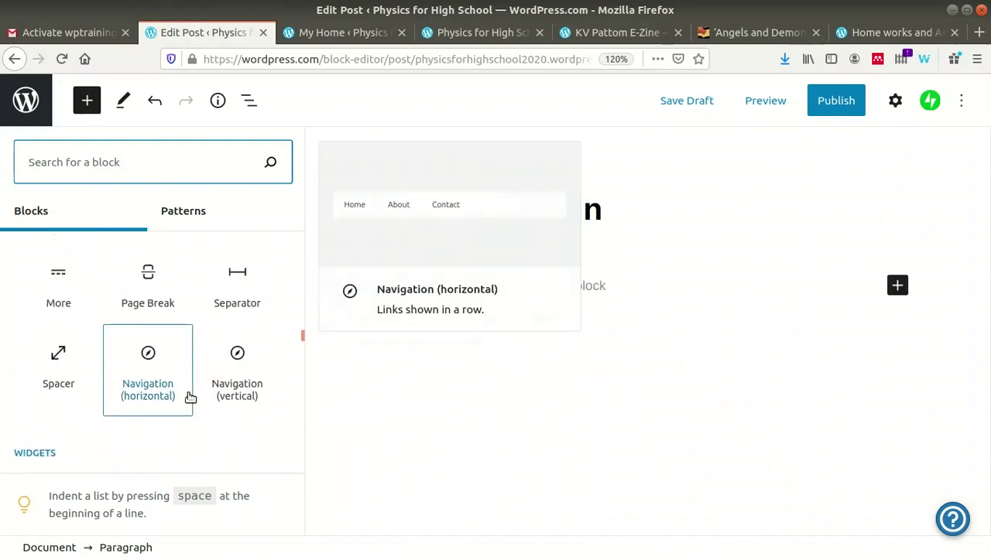
pyautogui.scroll(5, 184, 394)
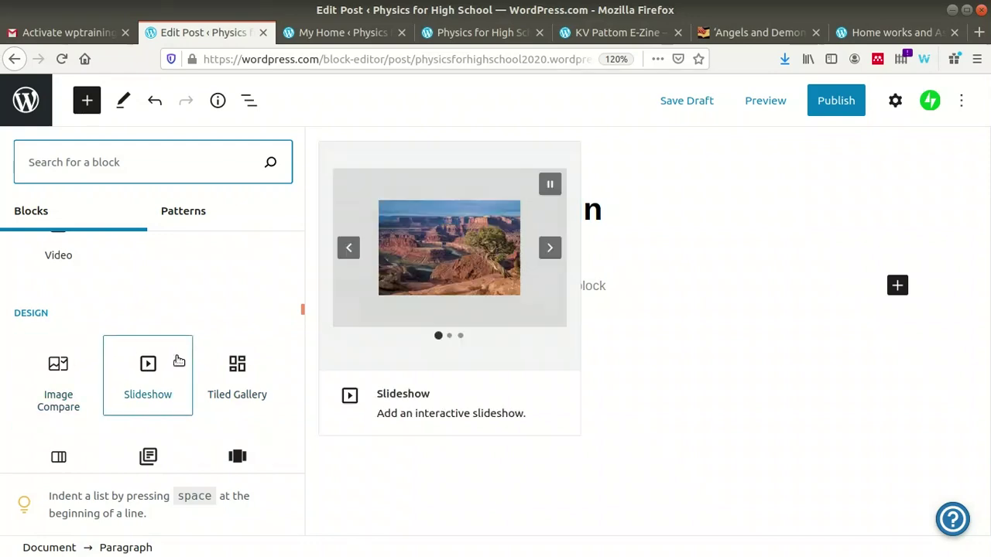
pyautogui.scroll(10, 177, 359)
pyautogui.scroll(3, 174, 358)
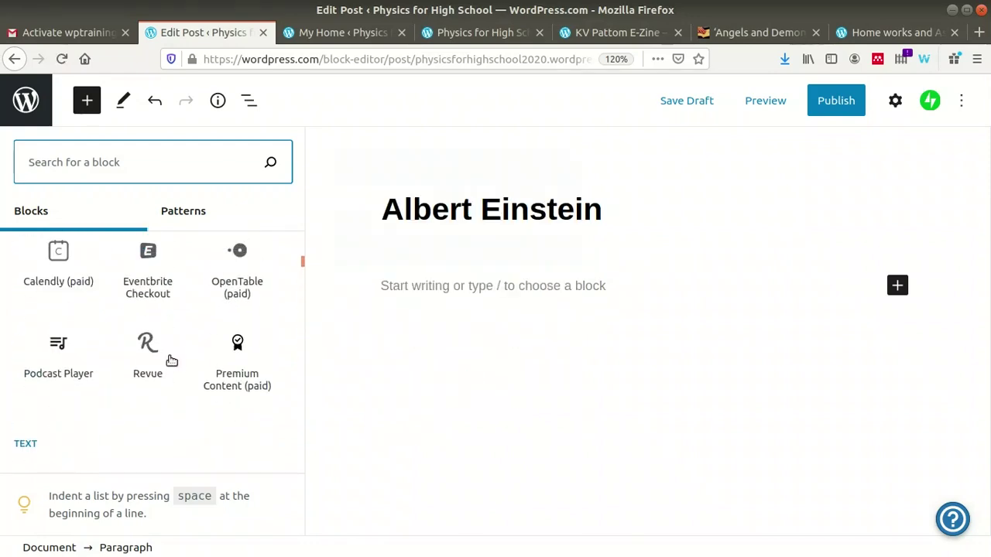
pyautogui.scroll(-2, 132, 348)
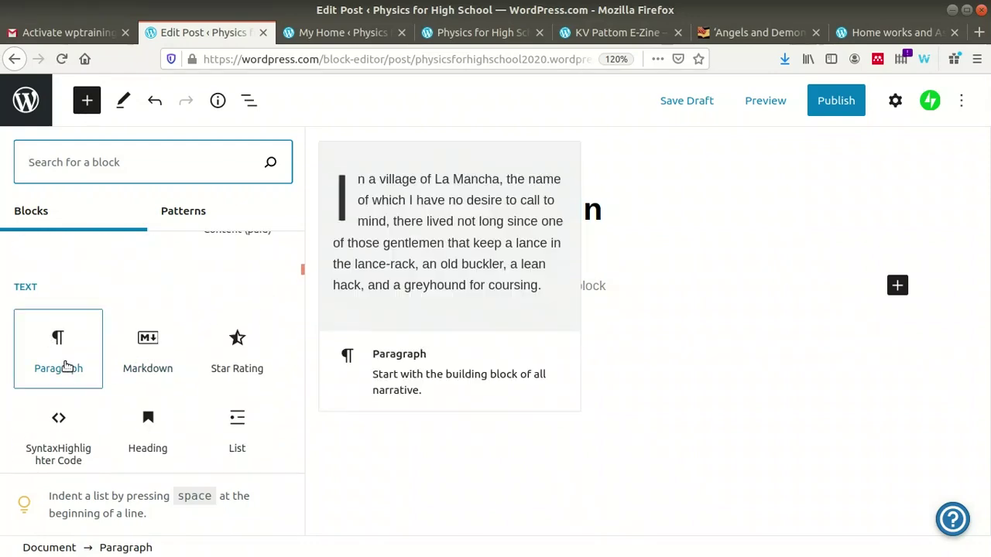
pyautogui.click(65, 364)
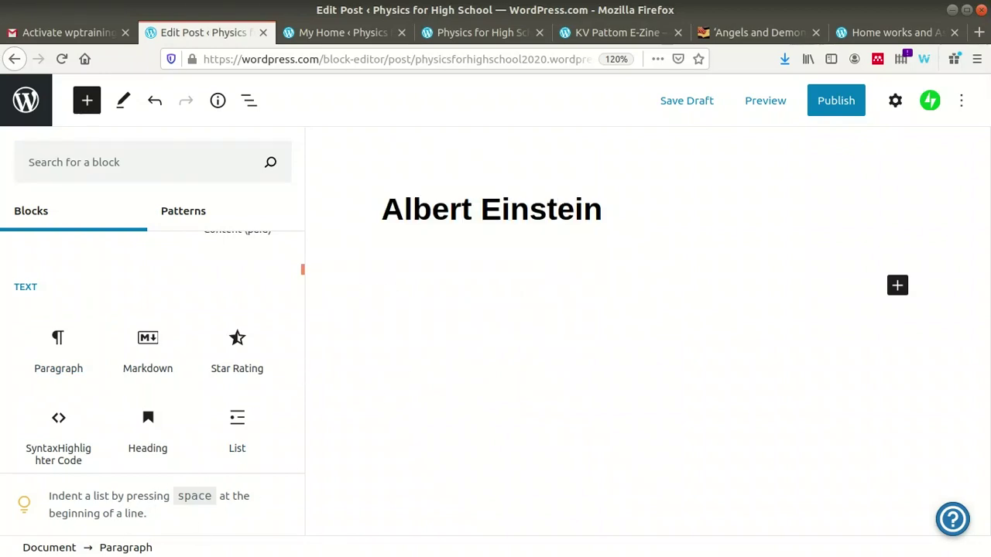
# Copy the Einstein article paragraphs in Writer, down through the Source line.
pyautogui.press('super')
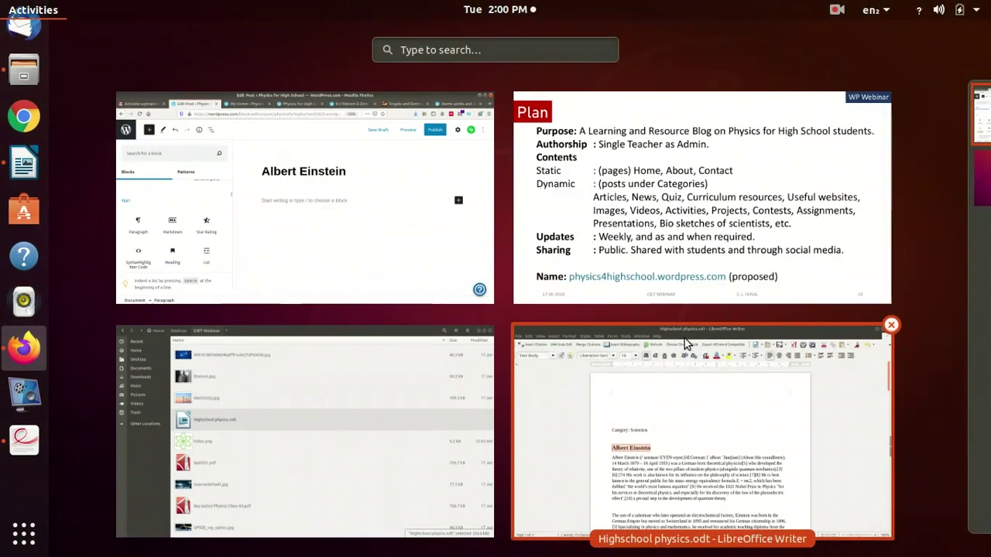
pyautogui.click(697, 470)
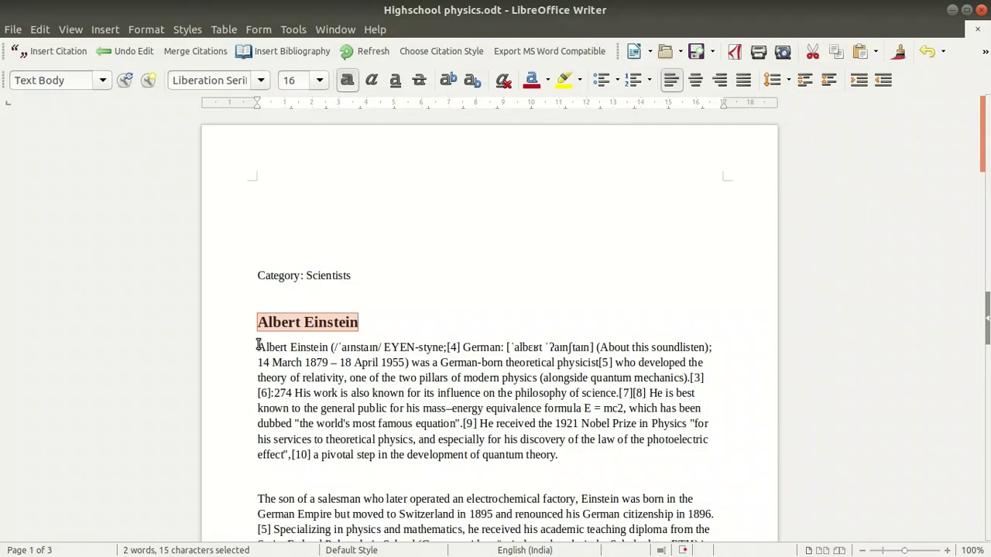
pyautogui.moveTo(258, 345); pyautogui.dragTo(434, 465)
pyautogui.click(434, 457)
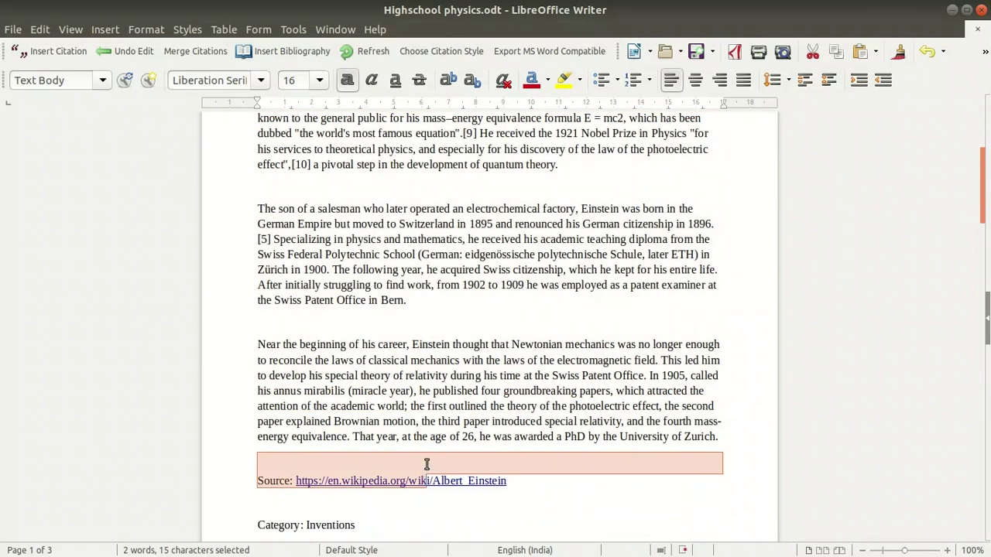
pyautogui.click(440, 377)
pyautogui.scroll(5, 370, 374)
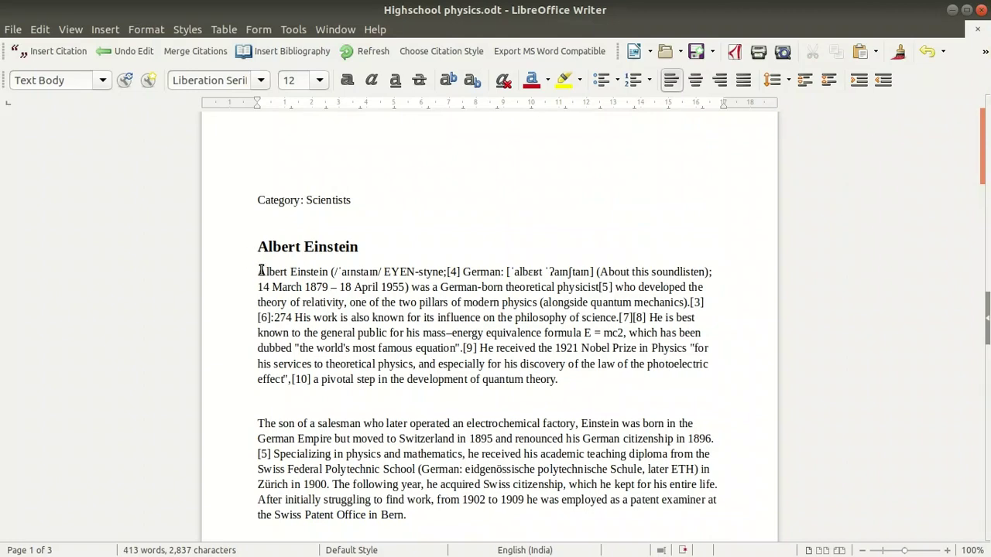
pyautogui.moveTo(261, 270); pyautogui.dragTo(264, 361)
pyautogui.click(258, 271)
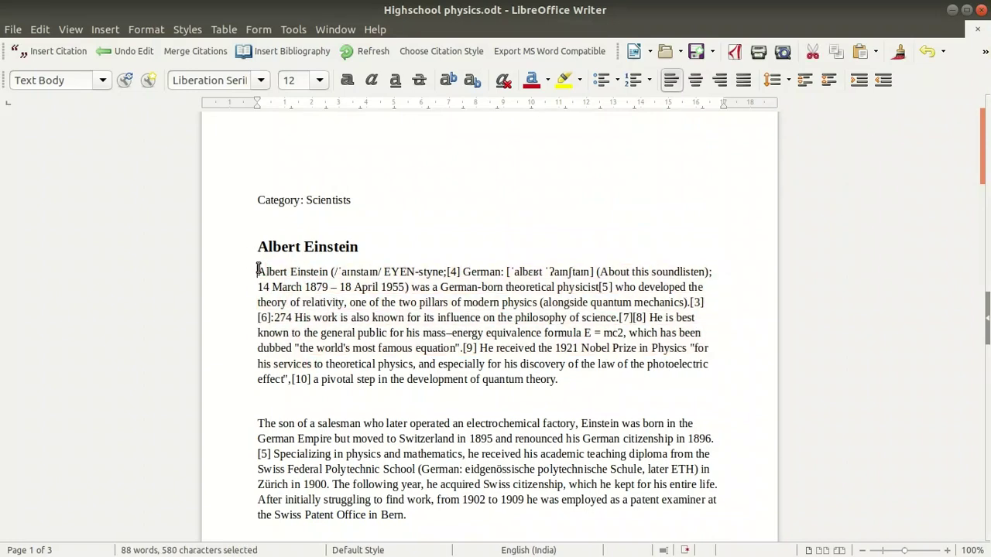
pyautogui.moveTo(257, 270); pyautogui.dragTo(536, 462)
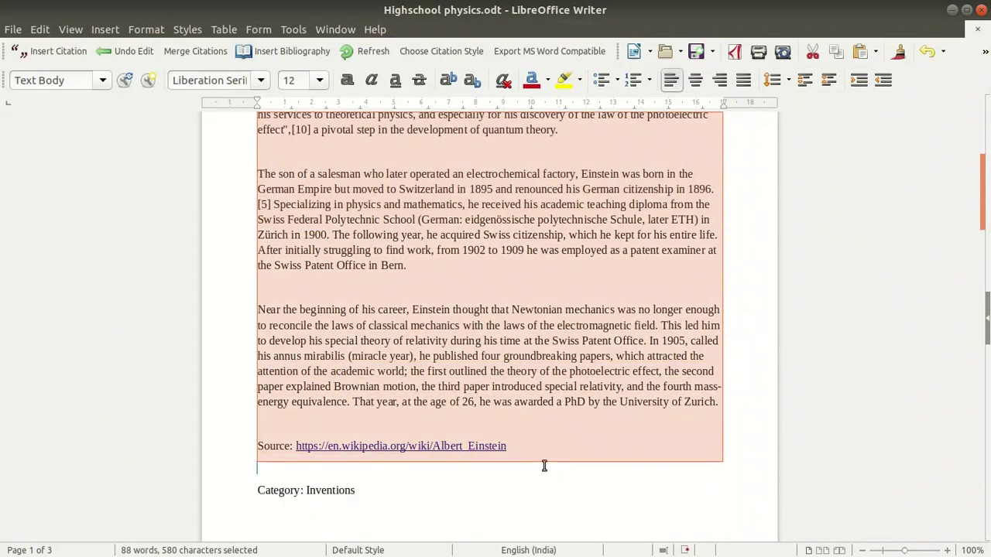
pyautogui.rightClick(524, 196)
pyautogui.click(549, 224)
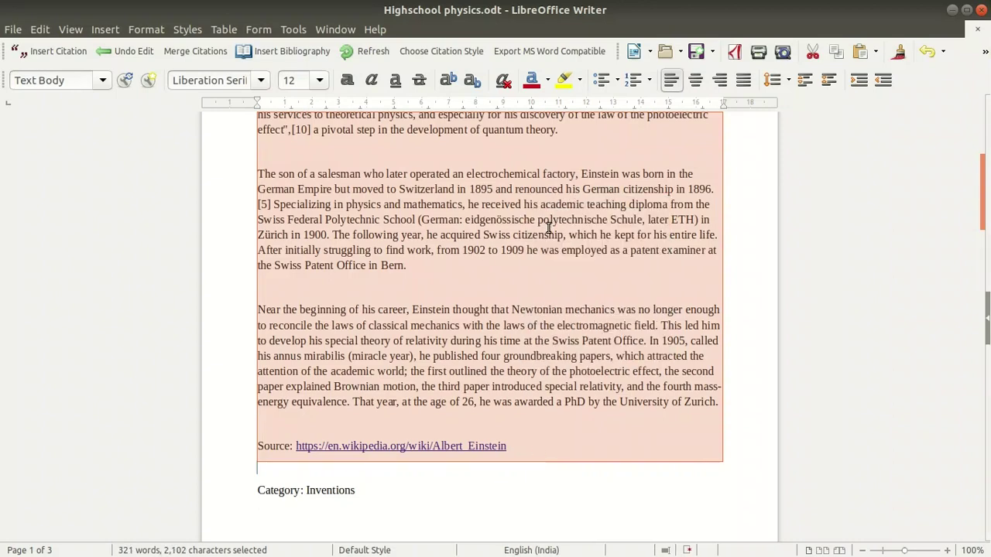
pyautogui.press('super')
# Paste the copied Einstein article into the empty paragraph block.
pyautogui.click(345, 228)
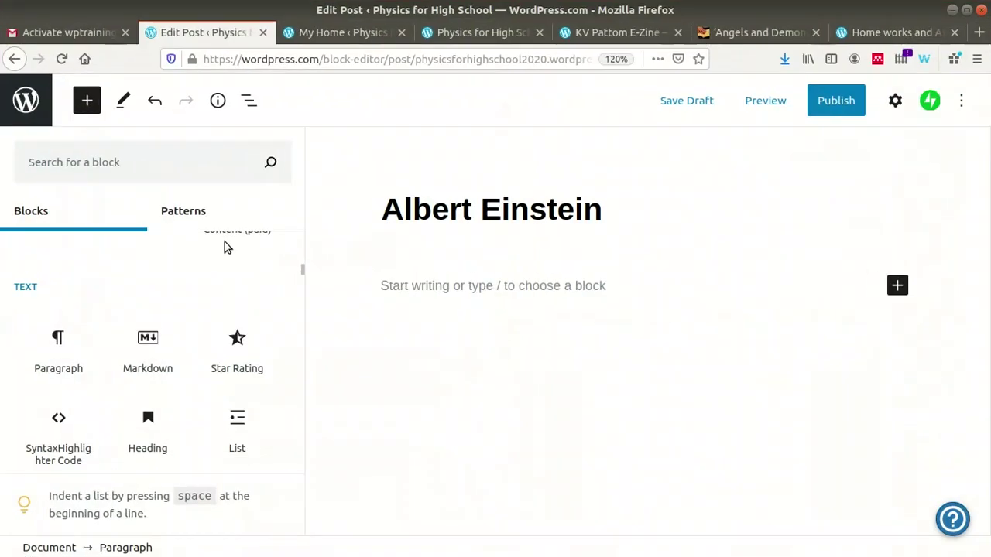
pyautogui.click(418, 282)
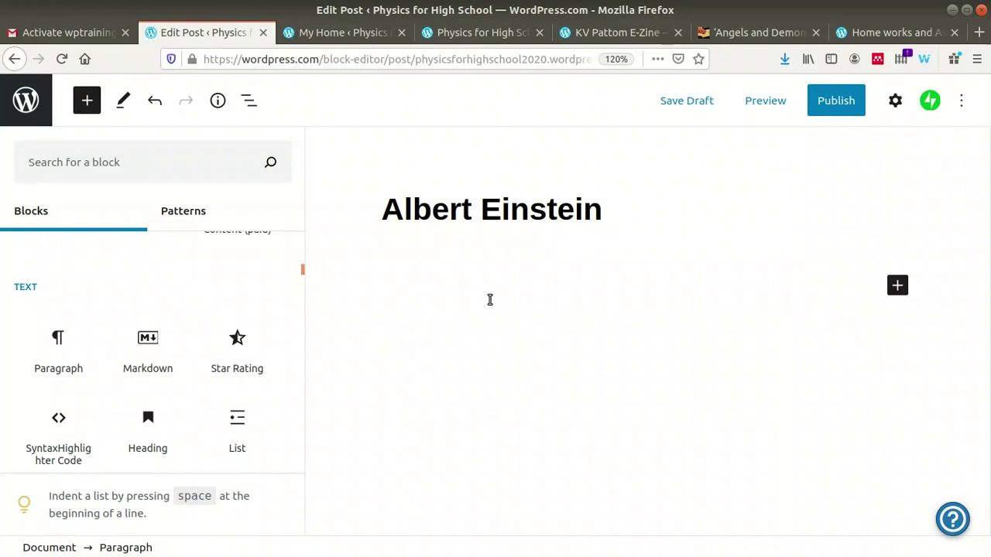
pyautogui.hotkey('ctrl', 'v')
pyautogui.scroll(10, 766, 392)
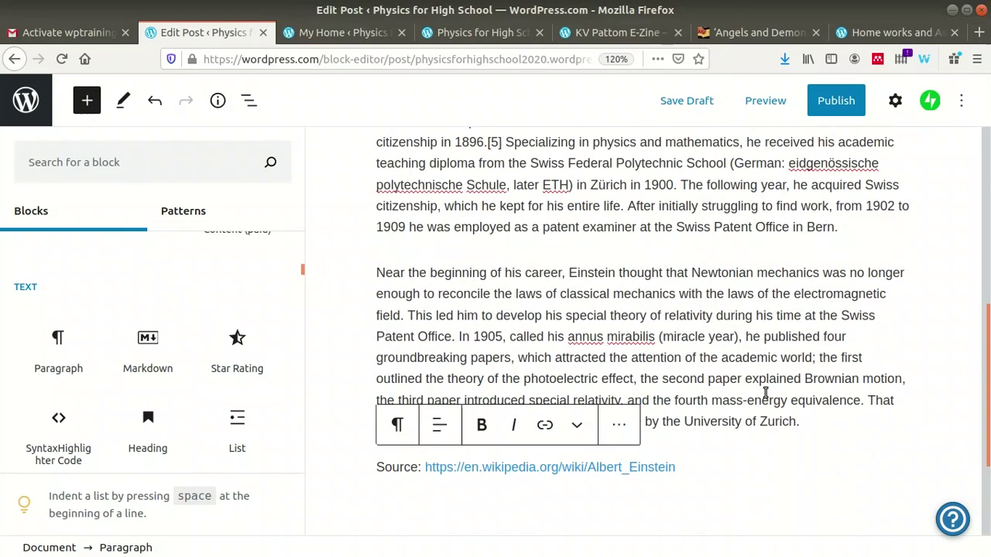
pyautogui.scroll(4, 766, 394)
pyautogui.scroll(-2, 580, 359)
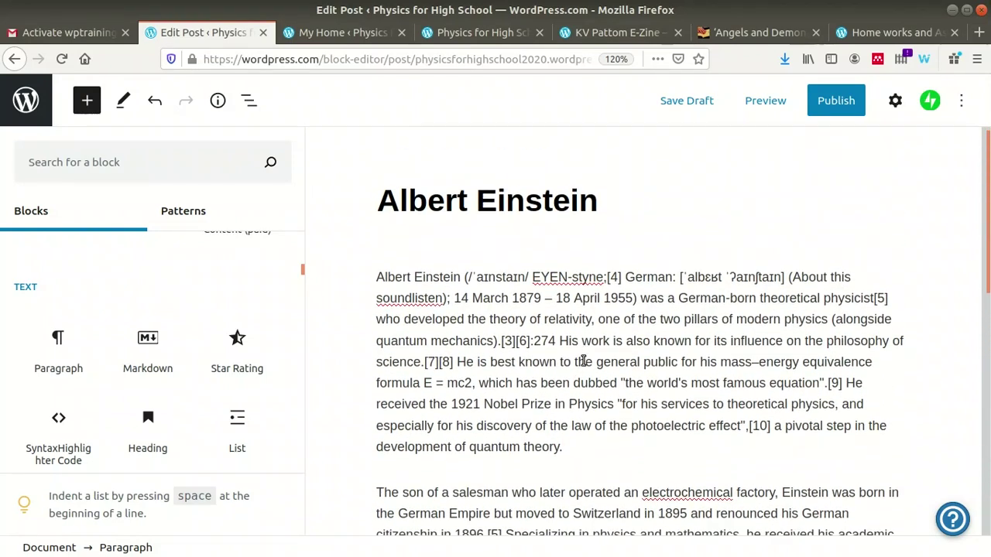
pyautogui.scroll(2, 583, 361)
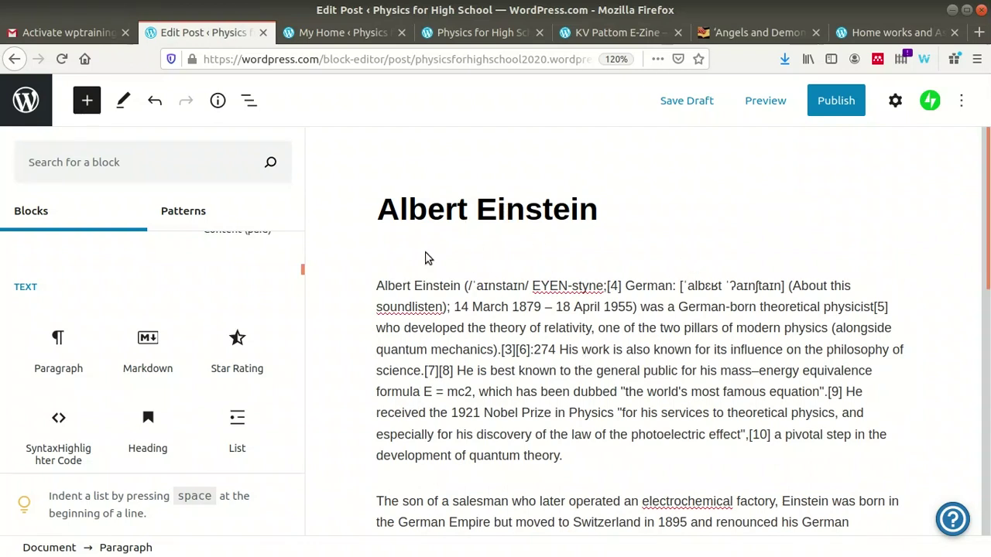
# Scroll through the pasted article to check it ends with the Wikipedia source link.
pyautogui.click(743, 198)
pyautogui.scroll(-5, 873, 314)
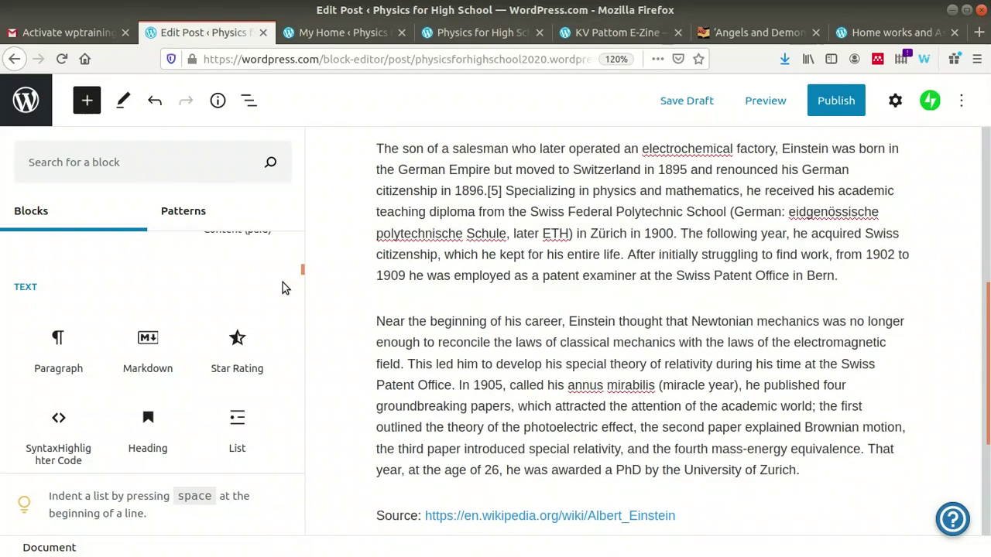
pyautogui.scroll(-1, 338, 223)
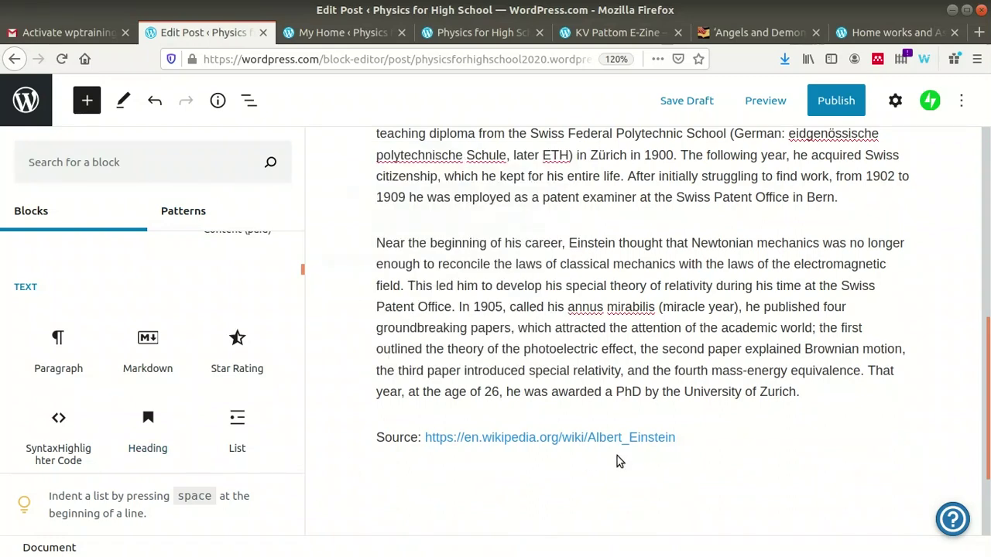
pyautogui.scroll(6, 806, 400)
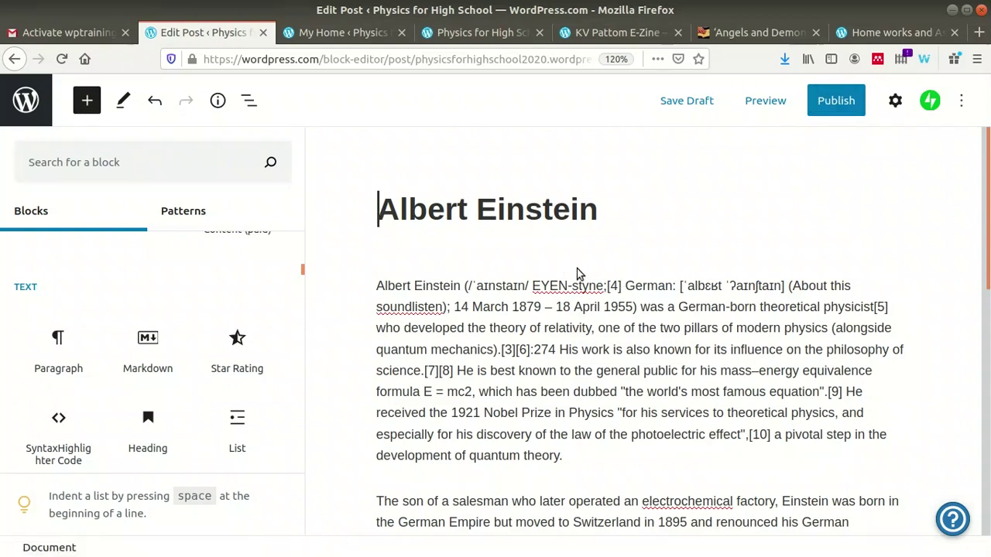
pyautogui.scroll(-2, 580, 277)
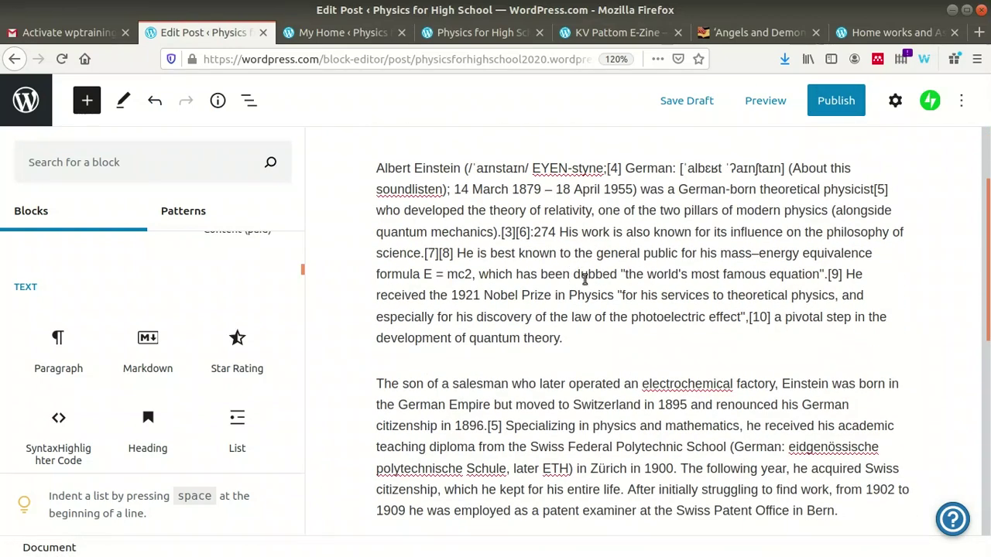
pyautogui.scroll(-5, 618, 279)
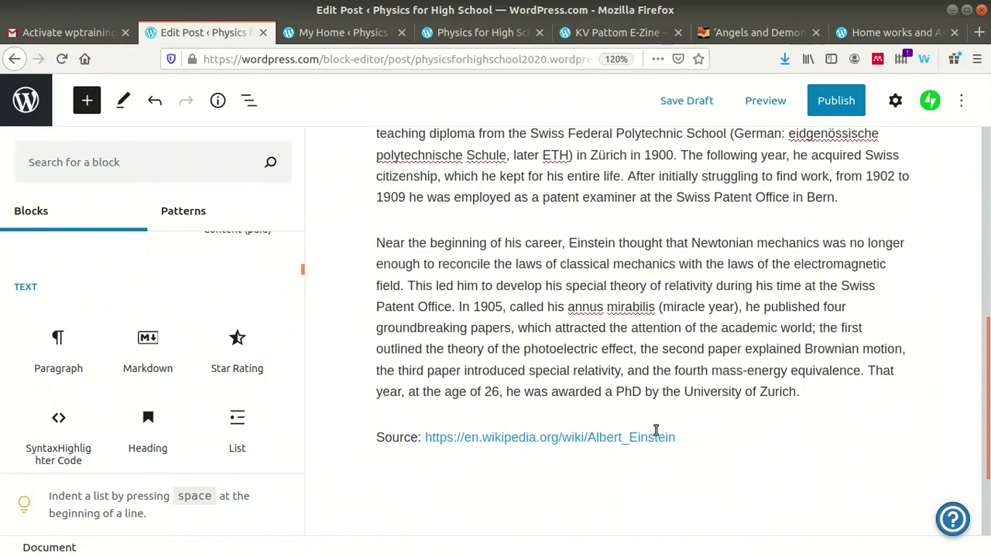
pyautogui.scroll(3, 657, 367)
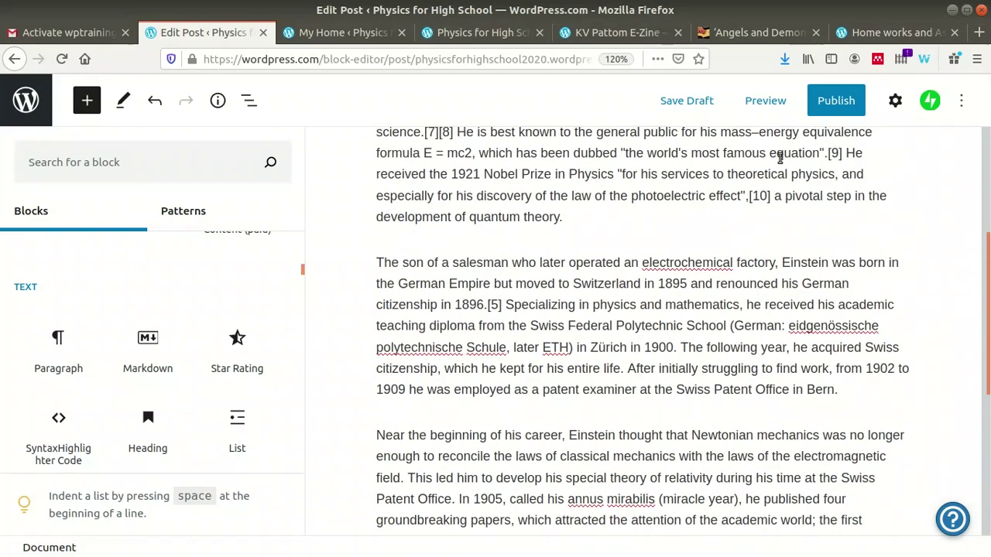
pyautogui.scroll(1, 780, 157)
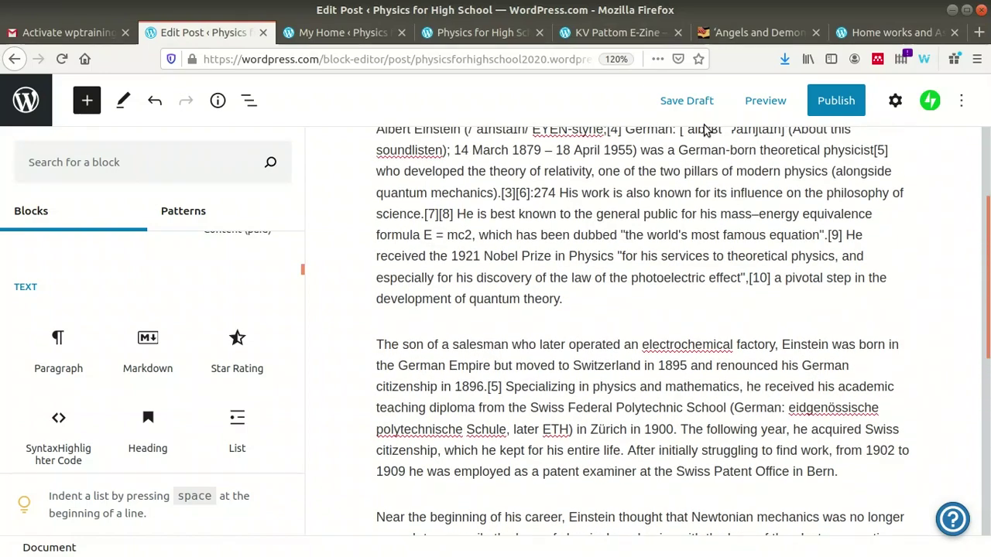
# Add an empty block after the intro paragraph ending 'quantum theory.'.
pyautogui.click(899, 107)
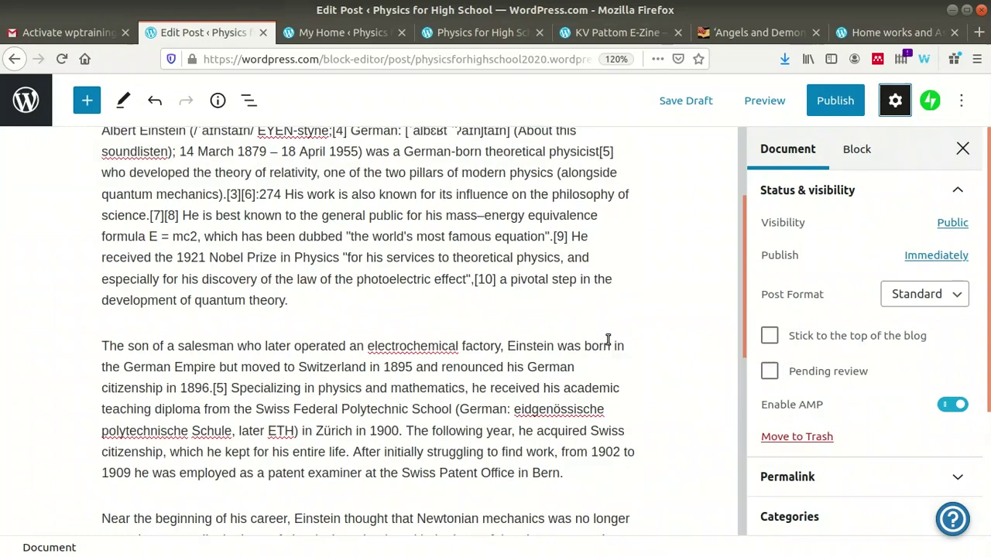
pyautogui.scroll(2, 607, 342)
pyautogui.scroll(-2, 608, 342)
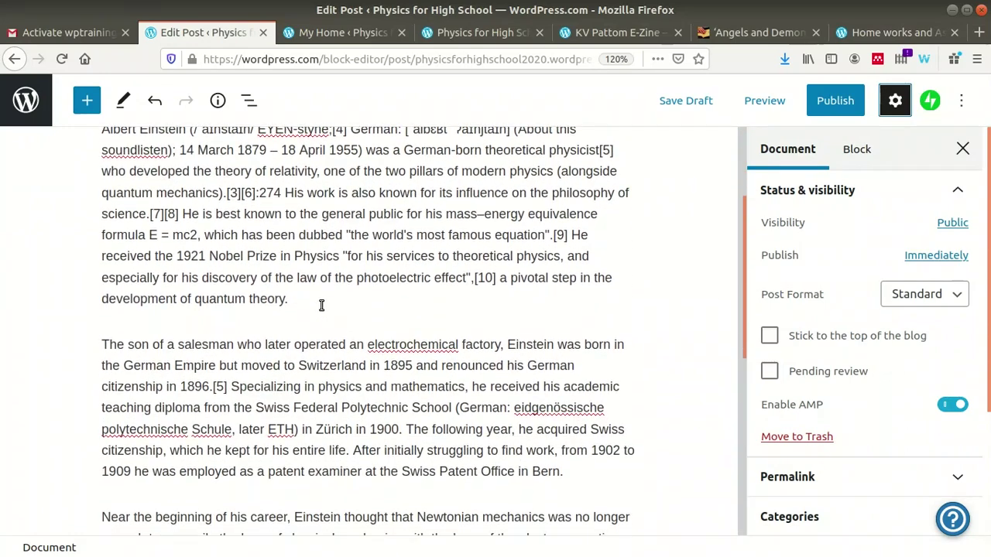
pyautogui.click(322, 304)
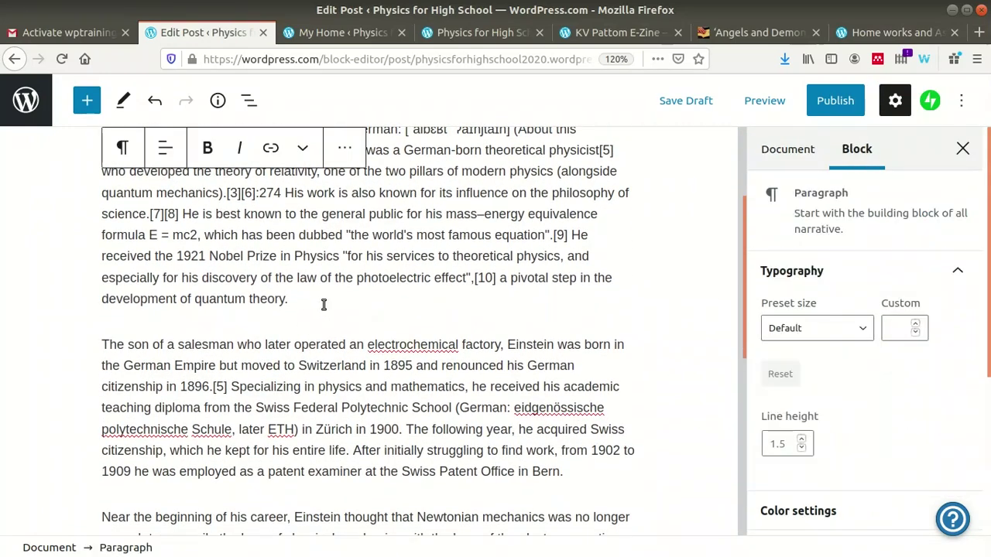
pyautogui.press('Return')
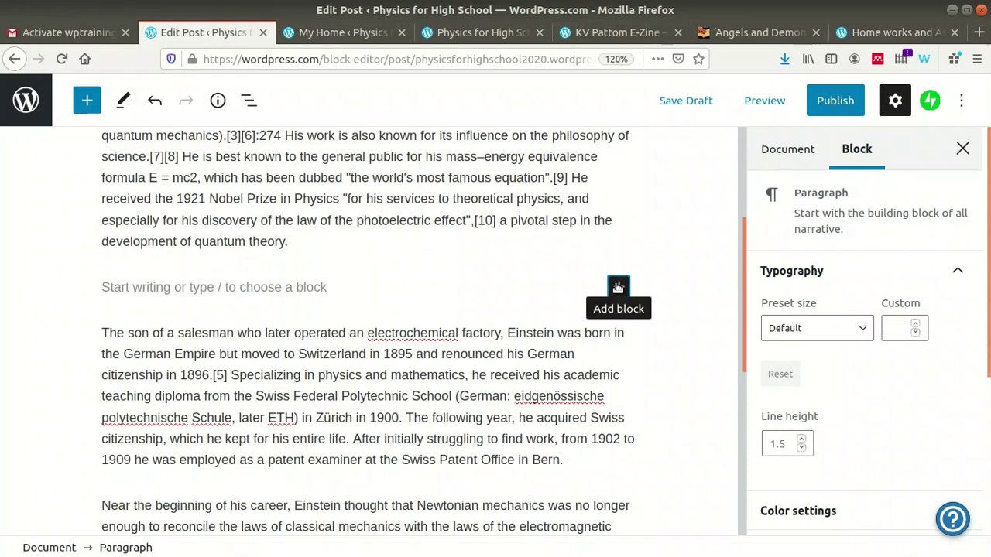
# Browse the block inserter down to the Media blocks.
pyautogui.click(617, 287)
pyautogui.scroll(-5, 802, 445)
pyautogui.scroll(-5, 802, 448)
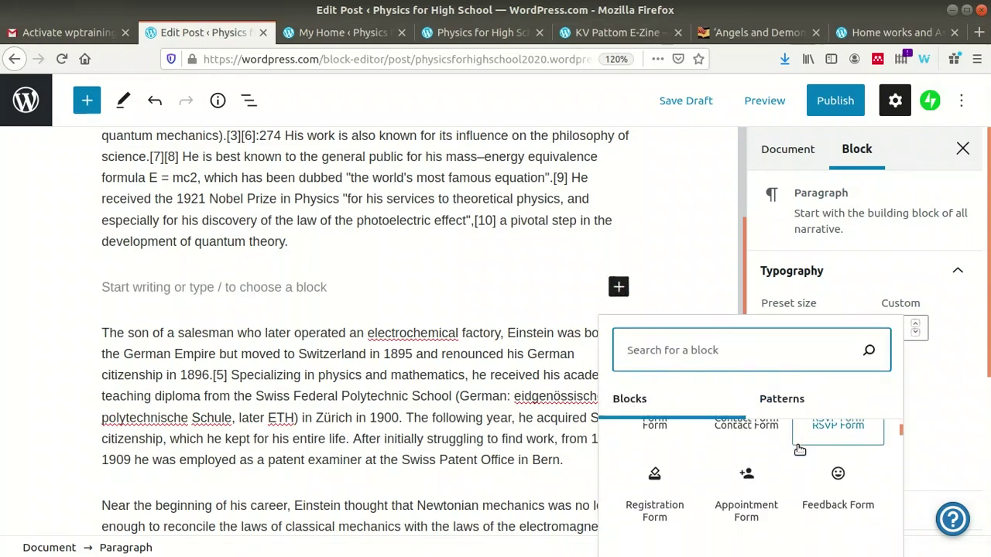
pyautogui.scroll(-5, 797, 456)
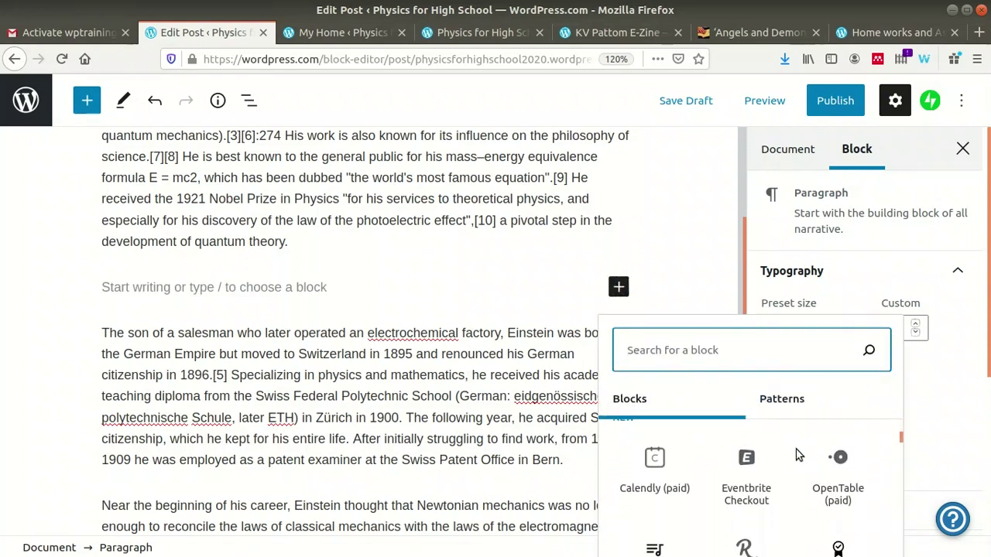
pyautogui.scroll(-5, 795, 458)
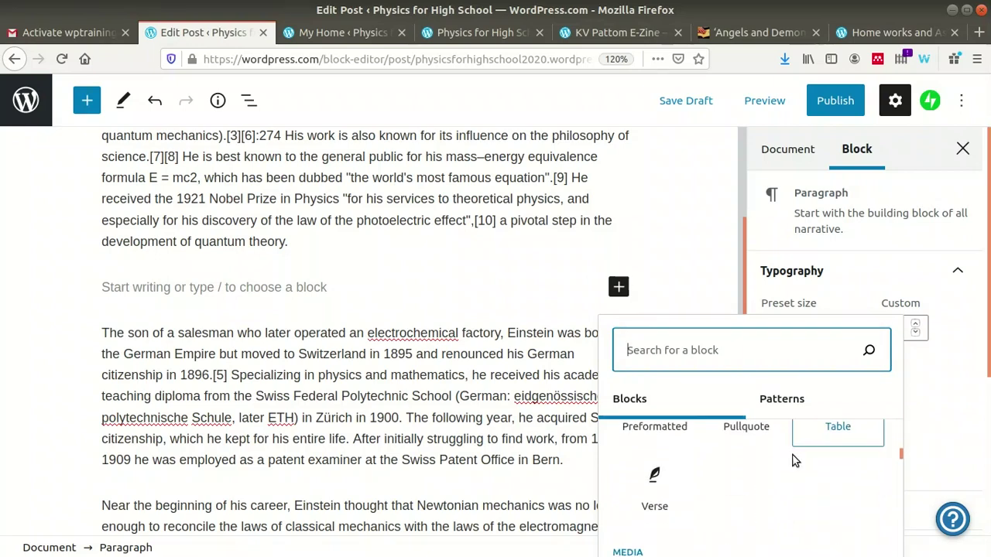
pyautogui.scroll(-1, 793, 462)
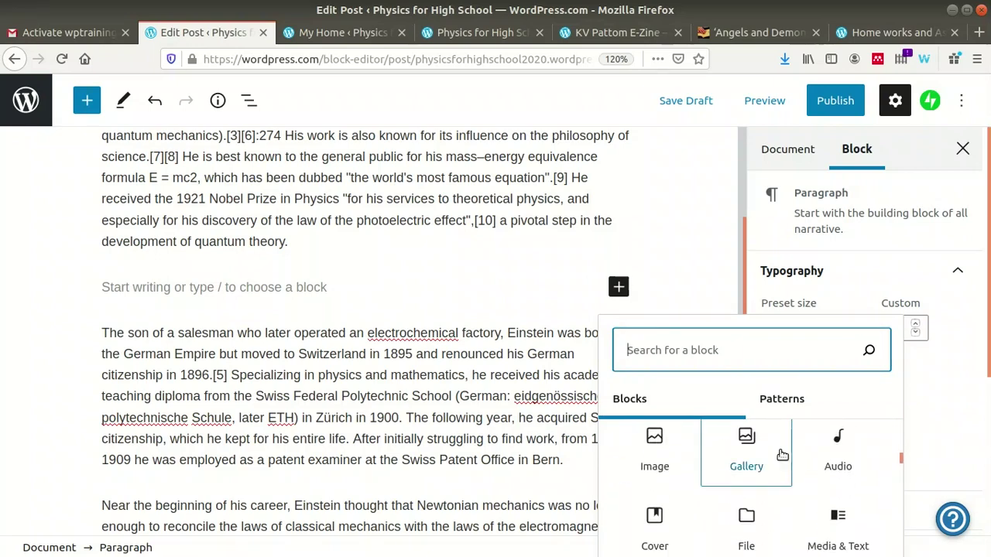
# Upload Einstein.jpg into a new Image block below the intro paragraph.
pyautogui.click(624, 465)
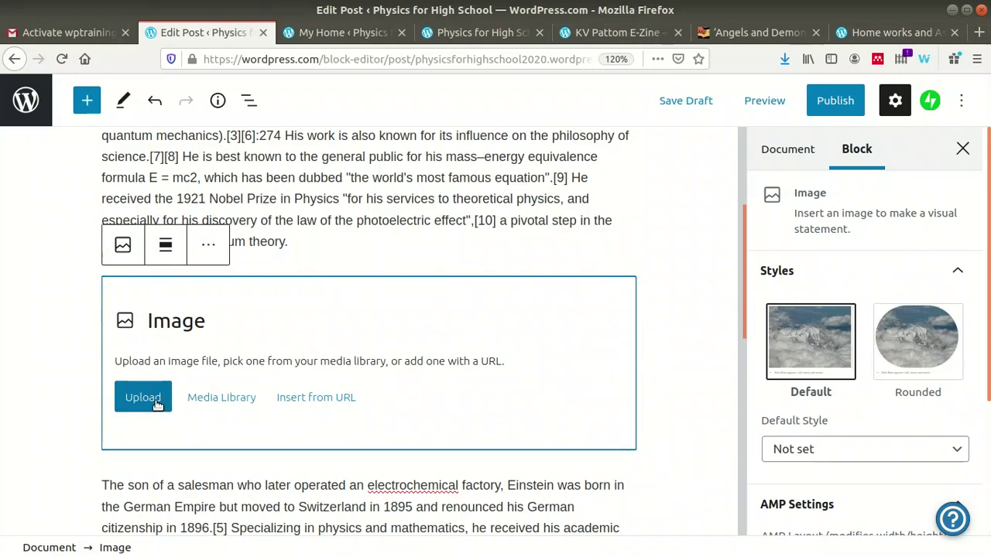
pyautogui.click(157, 404)
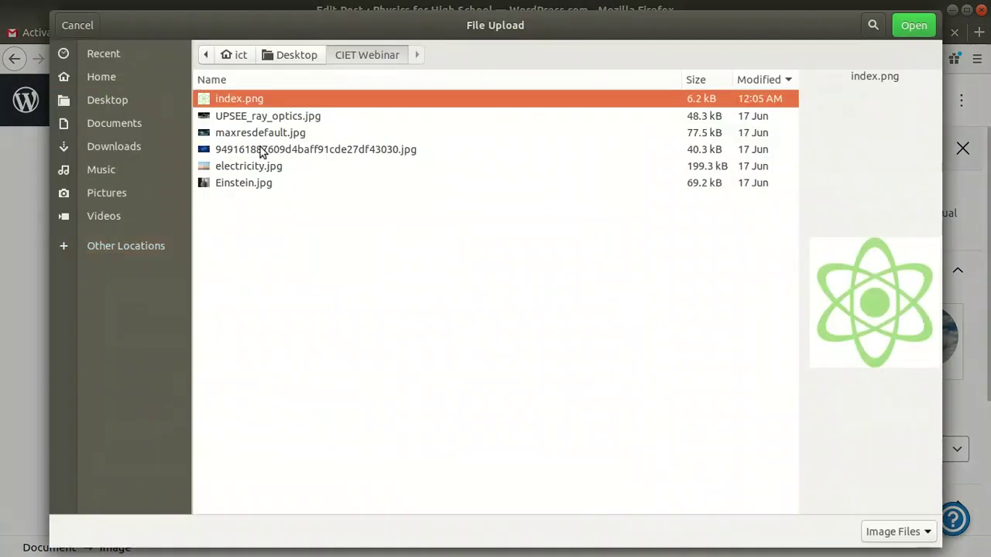
pyautogui.click(250, 184)
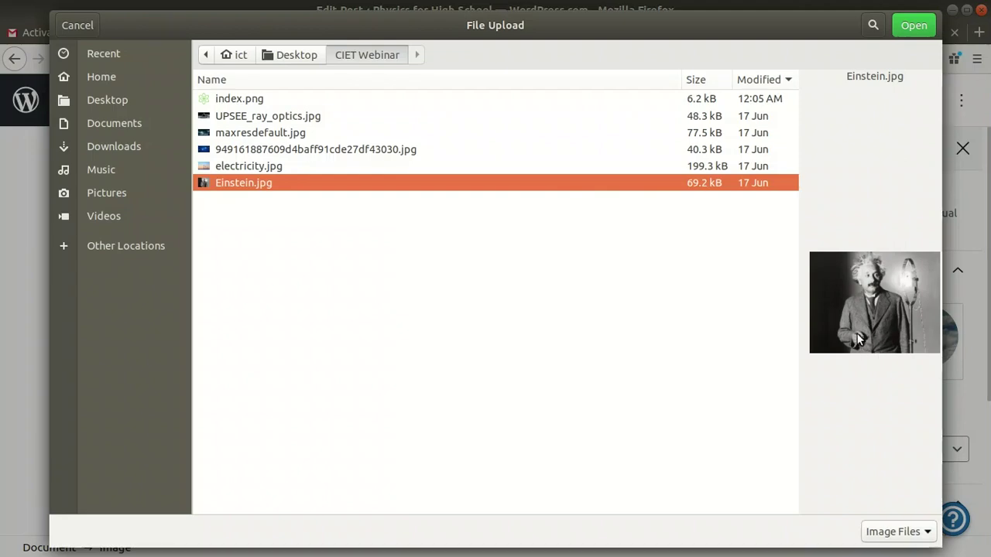
pyautogui.click(915, 29)
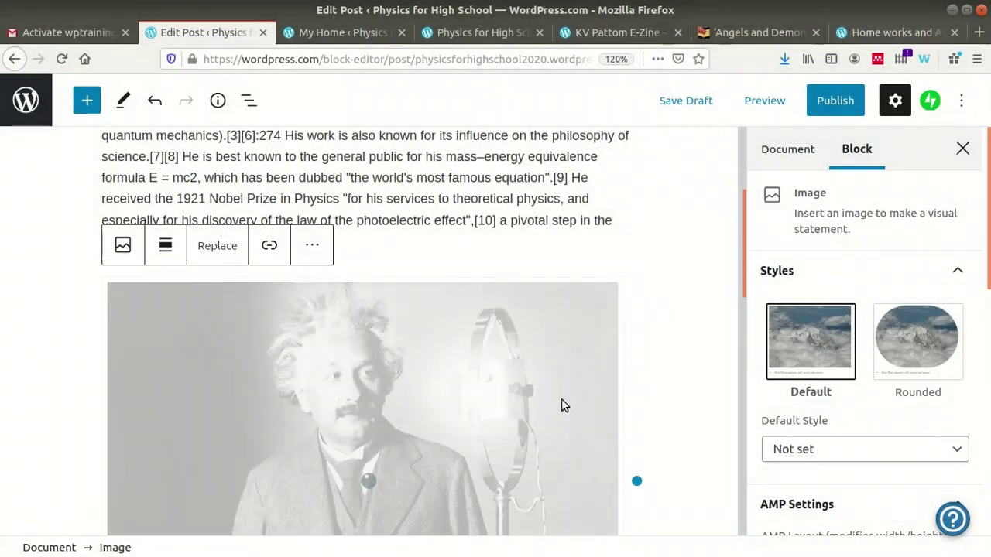
# Shrink the Einstein photo to a smaller, centred picture.
pyautogui.scroll(-2, 563, 399)
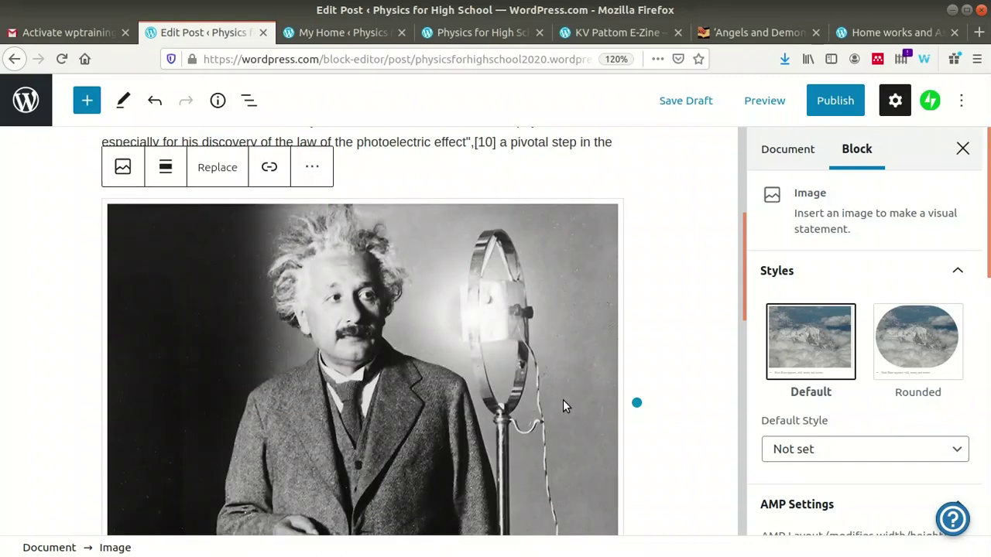
pyautogui.moveTo(633, 203); pyautogui.dragTo(427, 312)
pyautogui.click(541, 331)
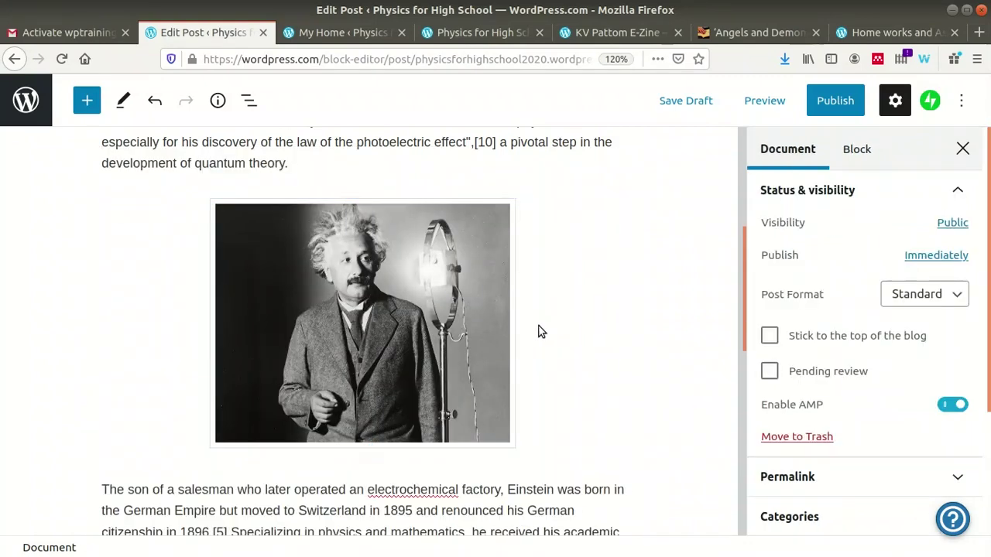
pyautogui.click(412, 373)
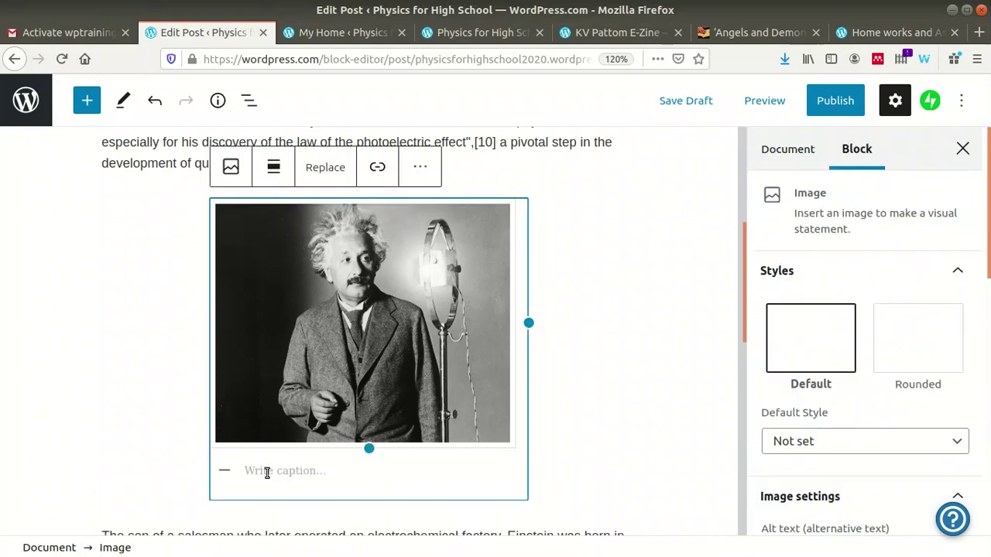
pyautogui.click(579, 367)
pyautogui.scroll(5, 568, 362)
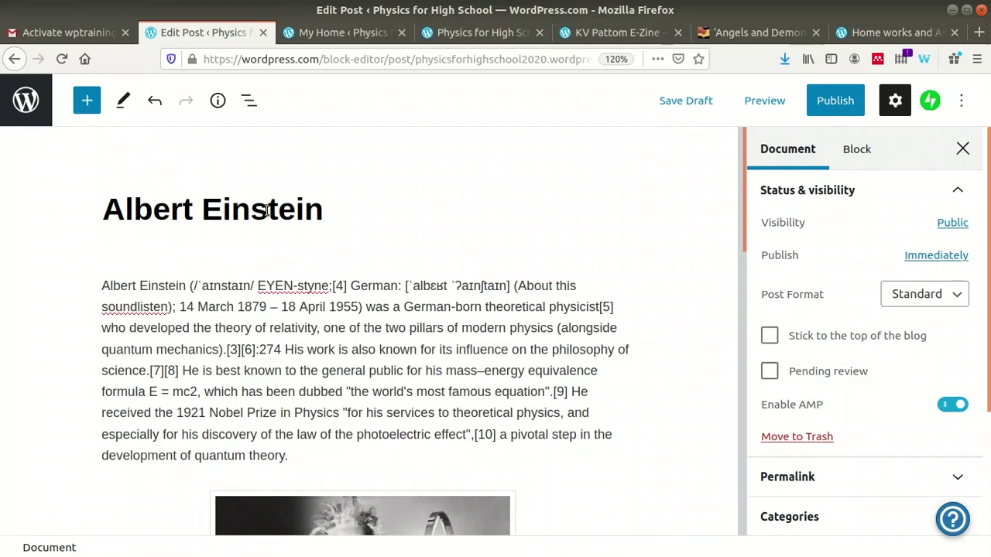
pyautogui.scroll(-3, 336, 371)
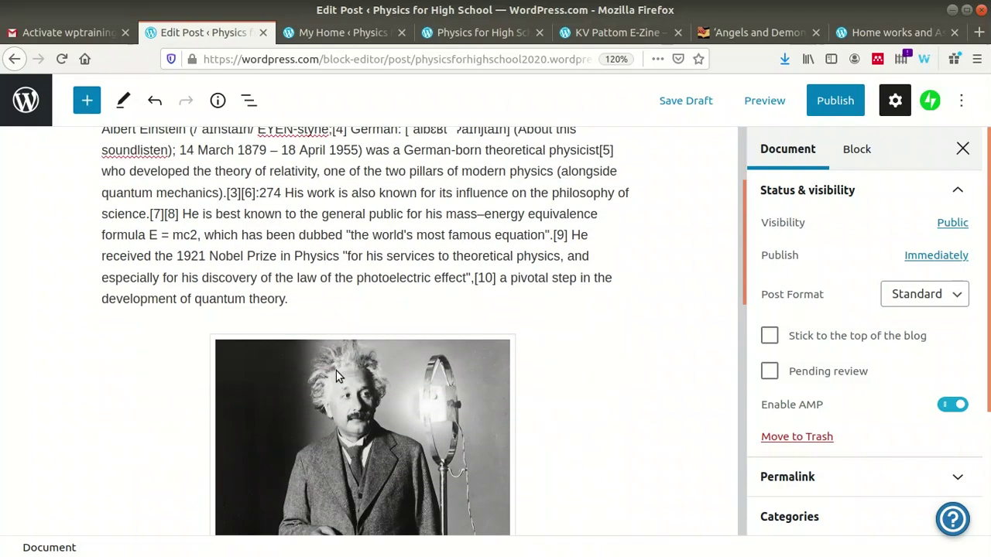
pyautogui.scroll(-5, 333, 377)
pyautogui.scroll(2, 395, 286)
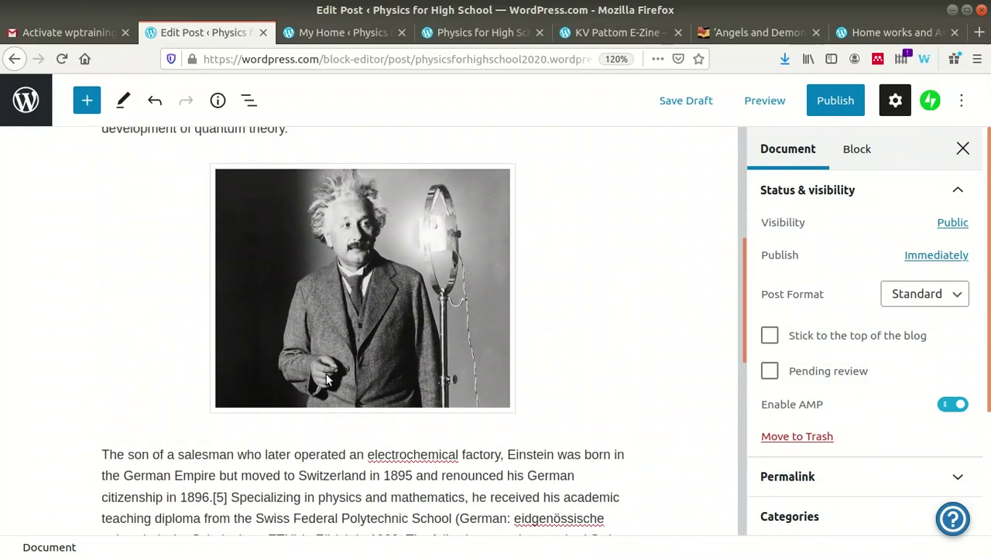
pyautogui.scroll(-8, 418, 354)
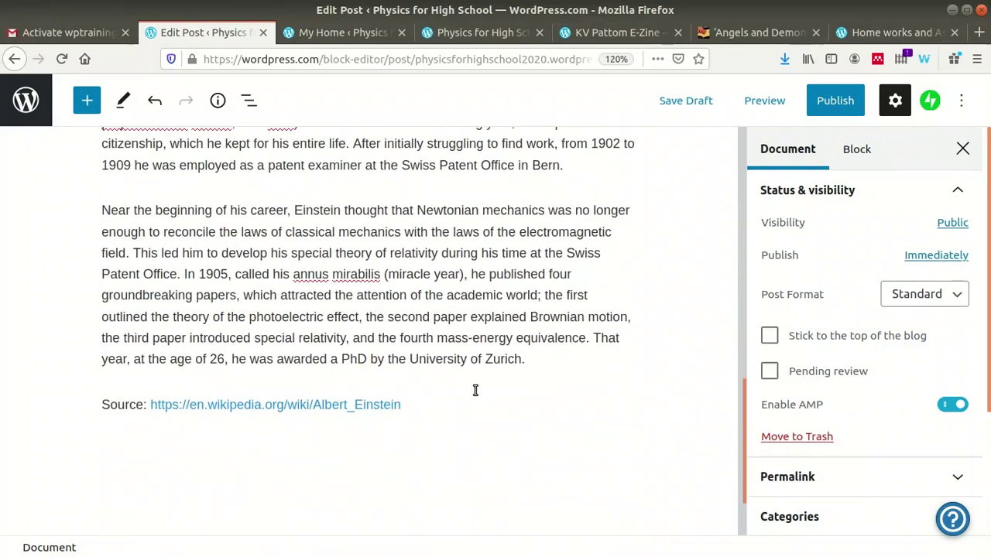
# Bold the word 'Einstein' in the 'Near the beginning of his career' paragraph, without adding a link.
pyautogui.scroll(3, 473, 380)
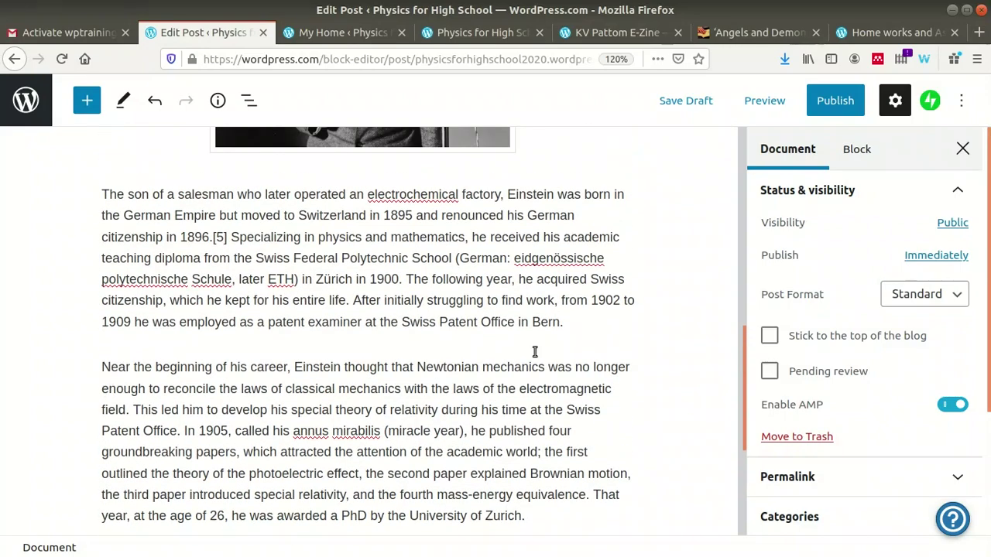
pyautogui.scroll(-3, 375, 349)
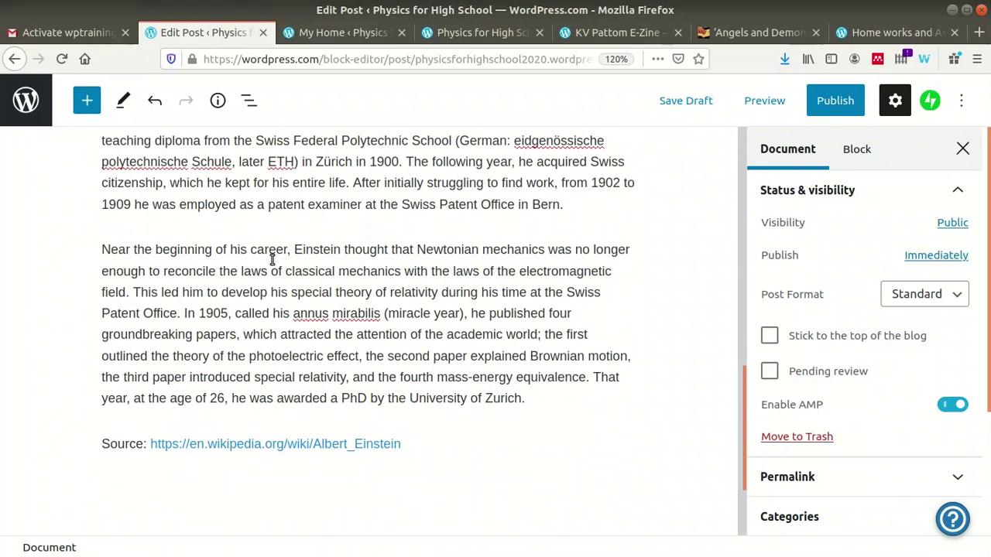
pyautogui.doubleClick(330, 250)
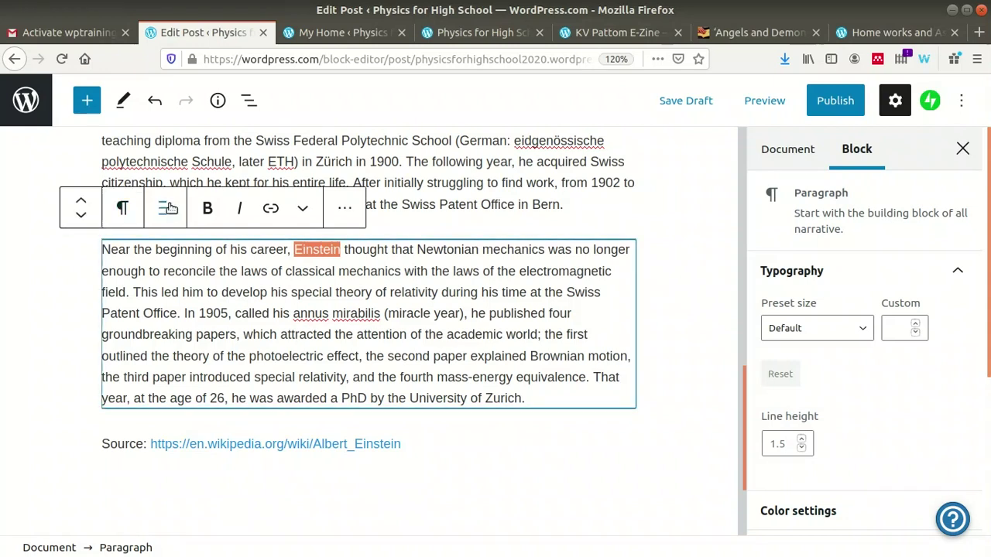
pyautogui.click(214, 216)
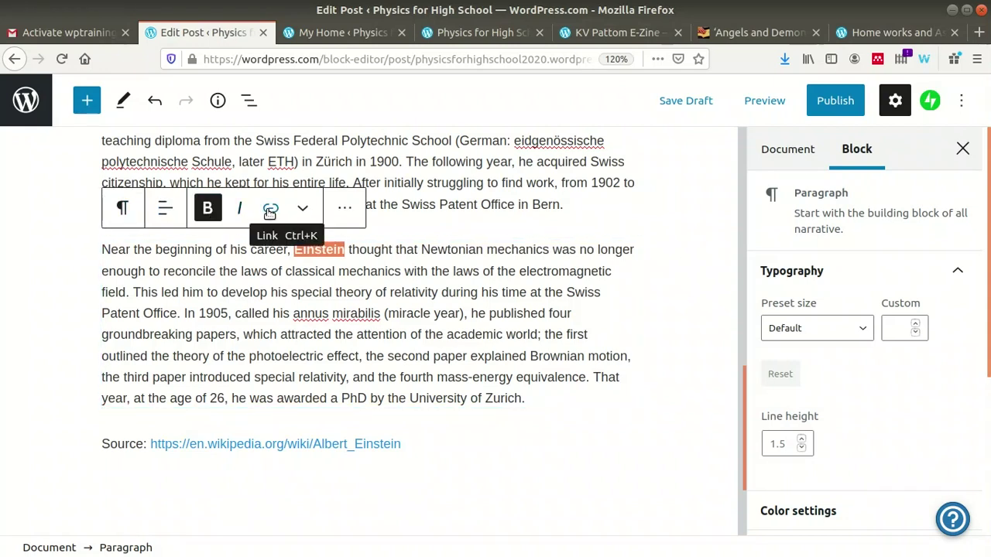
pyautogui.click(270, 213)
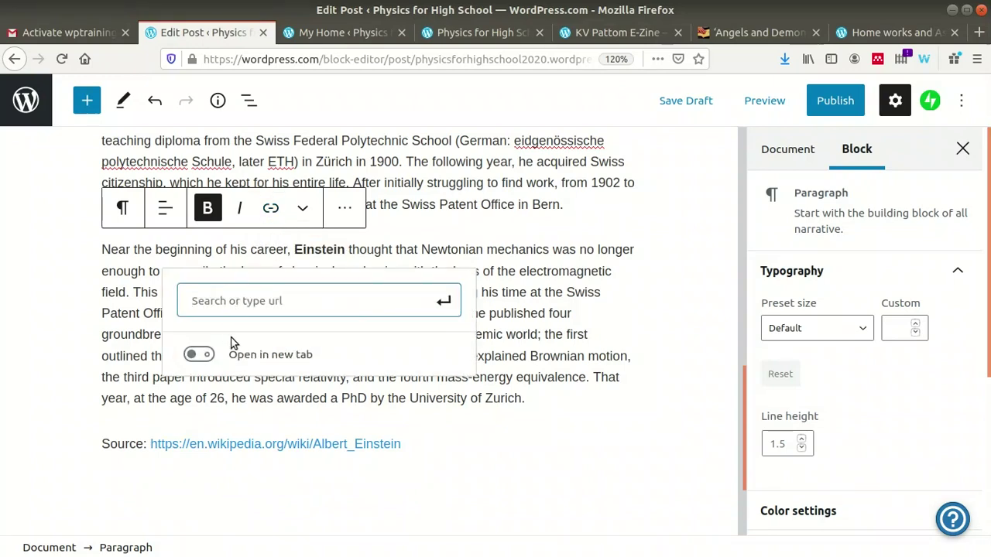
pyautogui.click(620, 205)
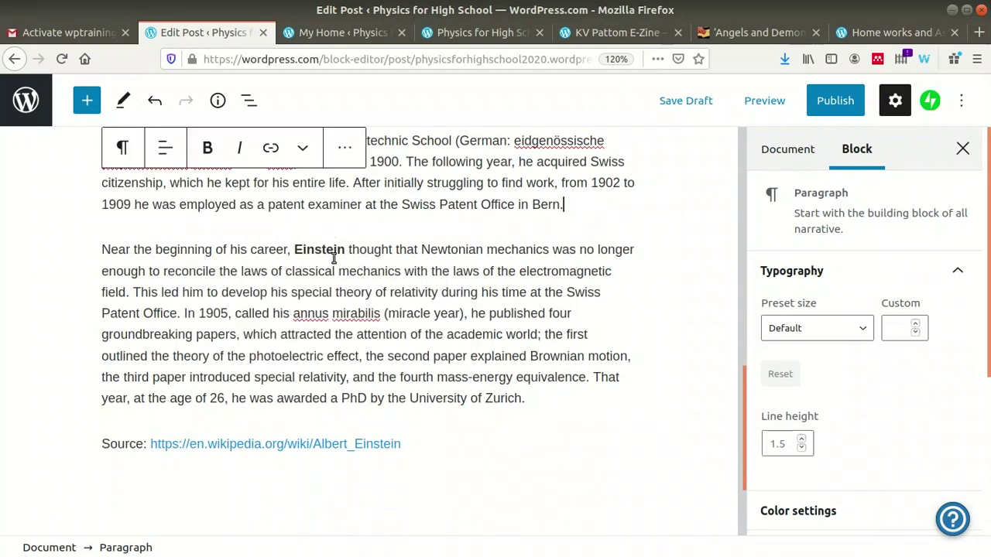
pyautogui.scroll(10, 373, 295)
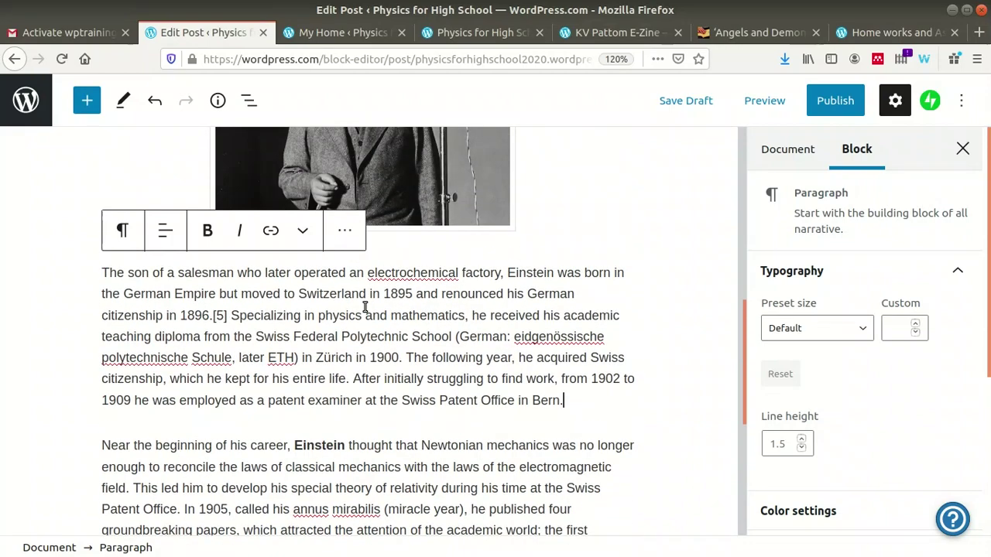
pyautogui.scroll(6, 360, 310)
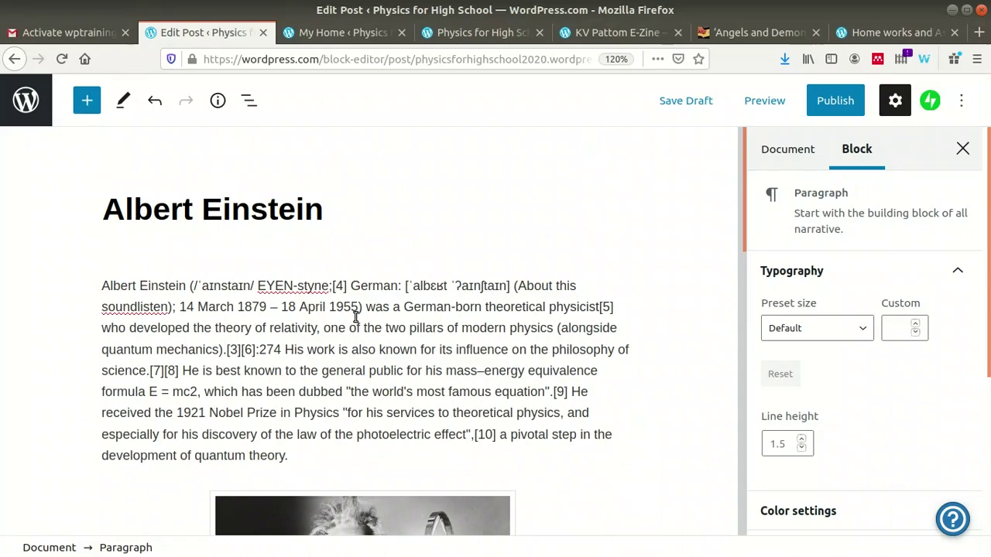
pyautogui.scroll(-5, 357, 316)
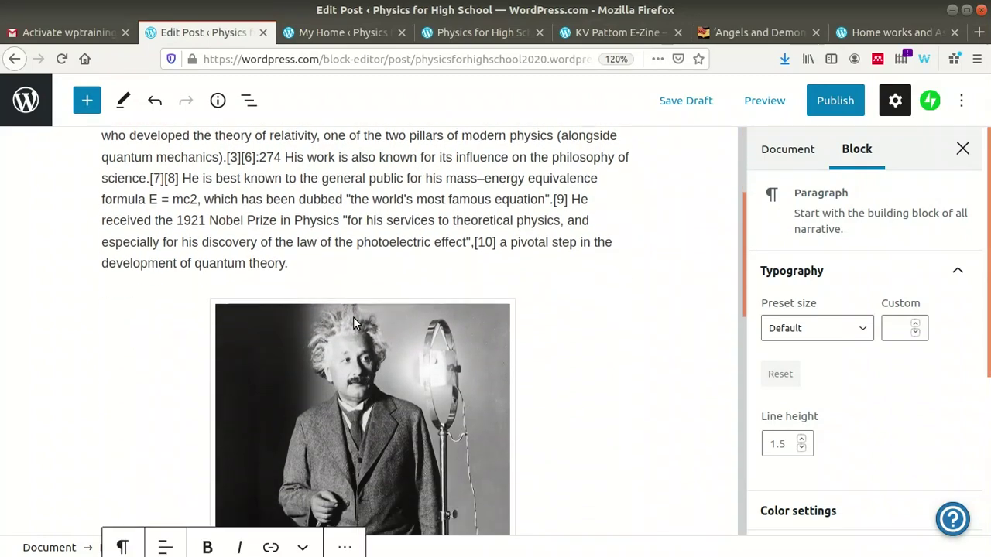
pyautogui.scroll(-15, 353, 319)
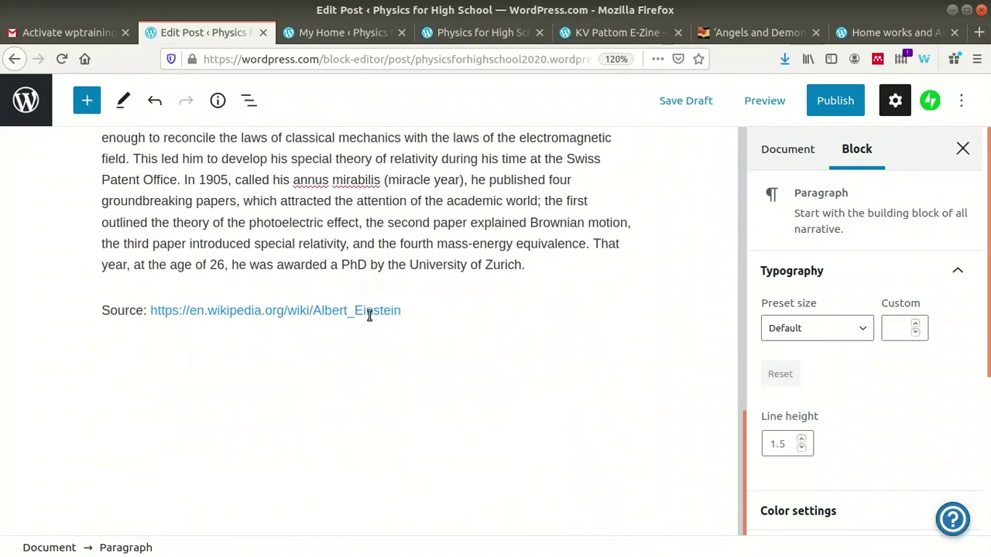
pyautogui.scroll(18, 367, 312)
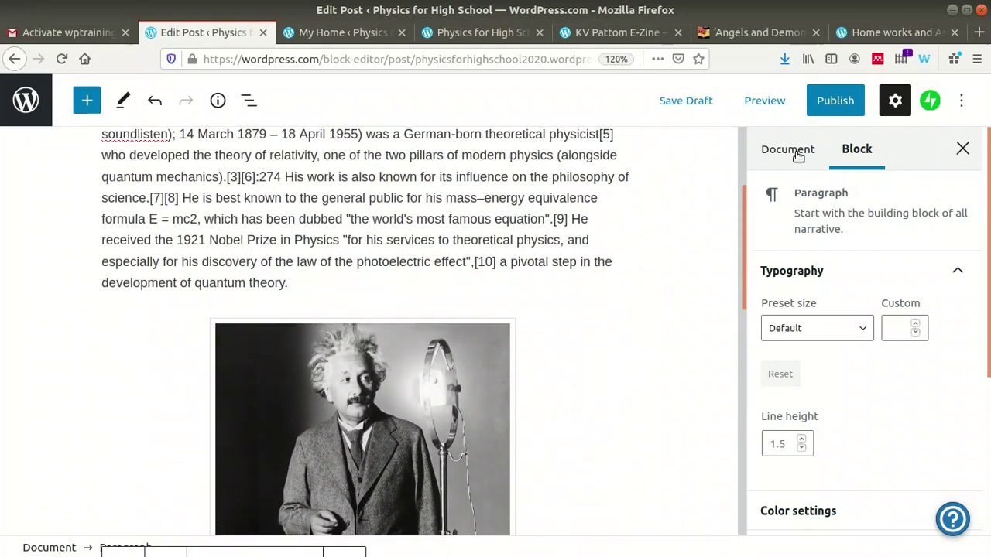
# Make the post sticky at the top of the blog and file it under Scientists.
pyautogui.click(797, 153)
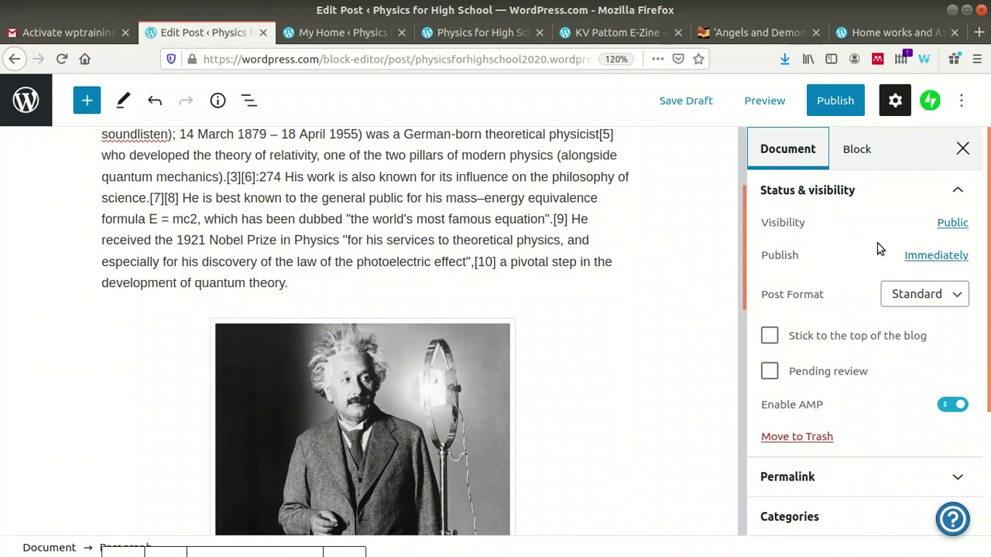
pyautogui.click(769, 338)
pyautogui.scroll(-2, 796, 367)
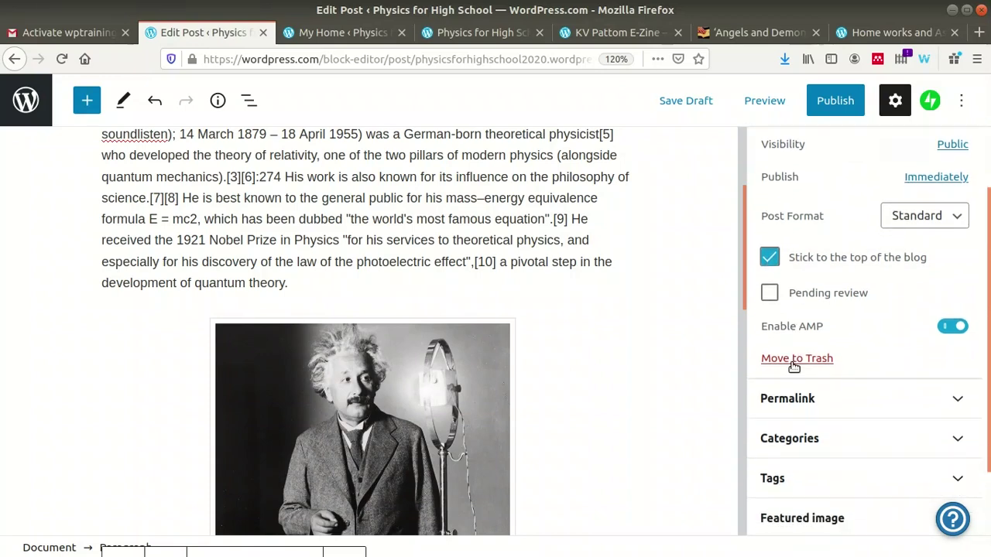
pyautogui.scroll(-2, 820, 370)
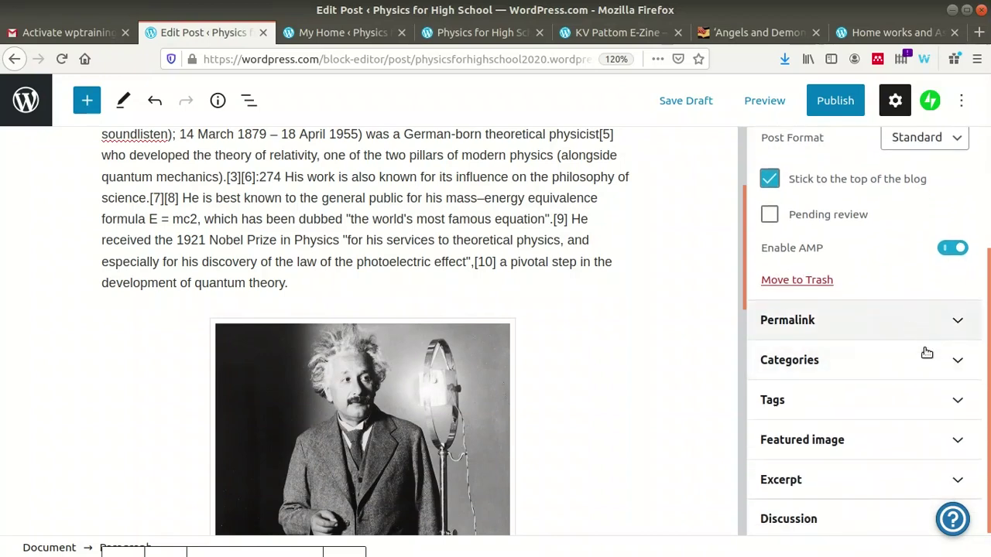
pyautogui.click(957, 364)
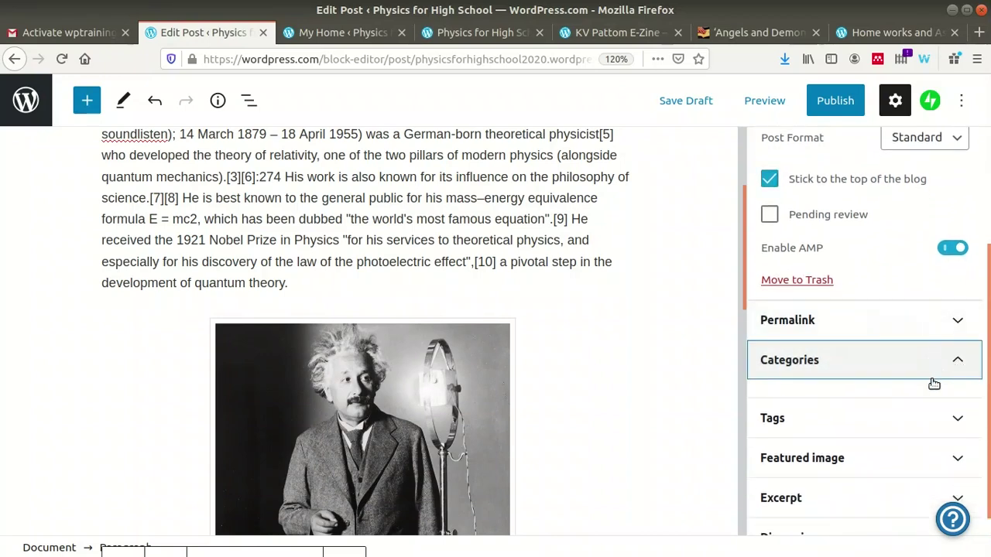
pyautogui.scroll(4, 463, 277)
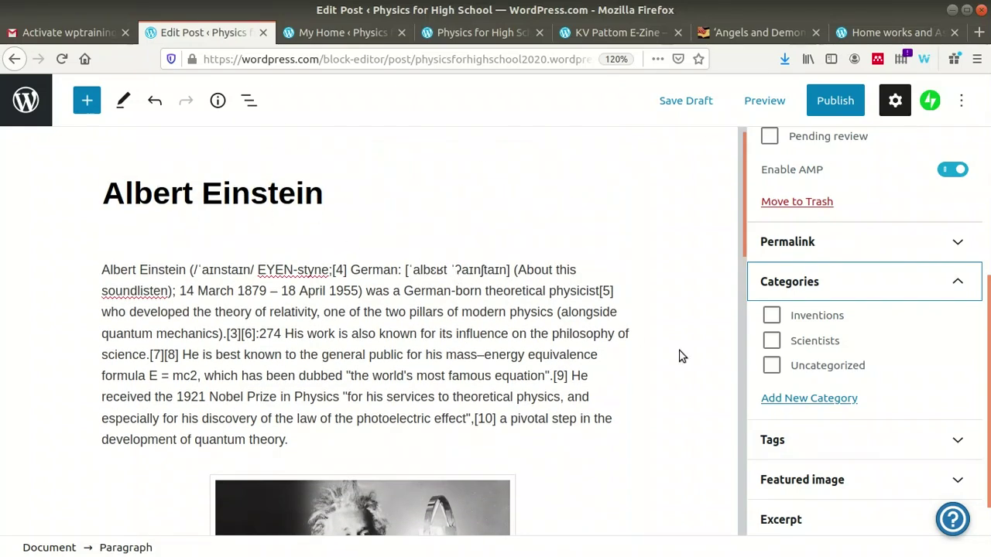
pyautogui.click(772, 341)
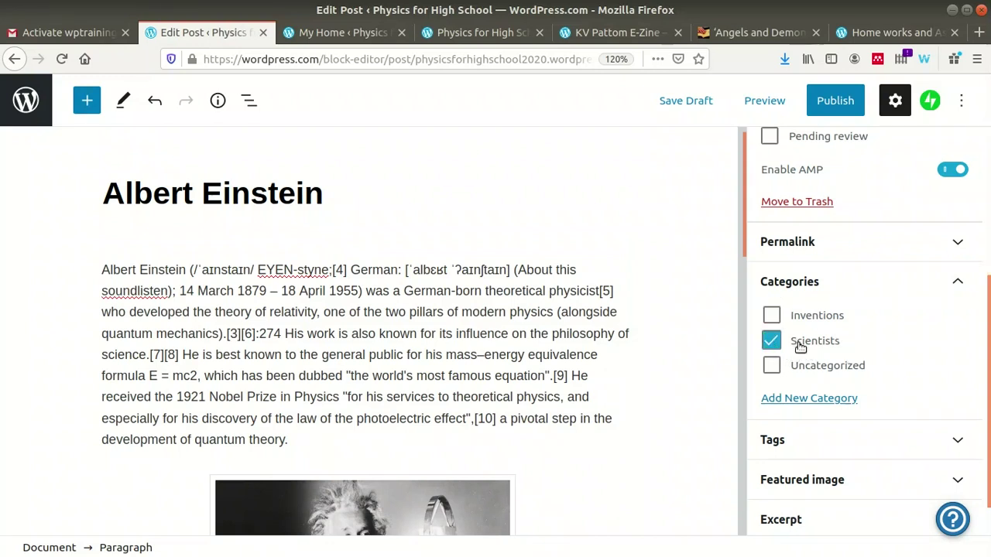
# Expand the Tags panel and place the cursor in the Add New Tag field.
pyautogui.scroll(-1, 865, 367)
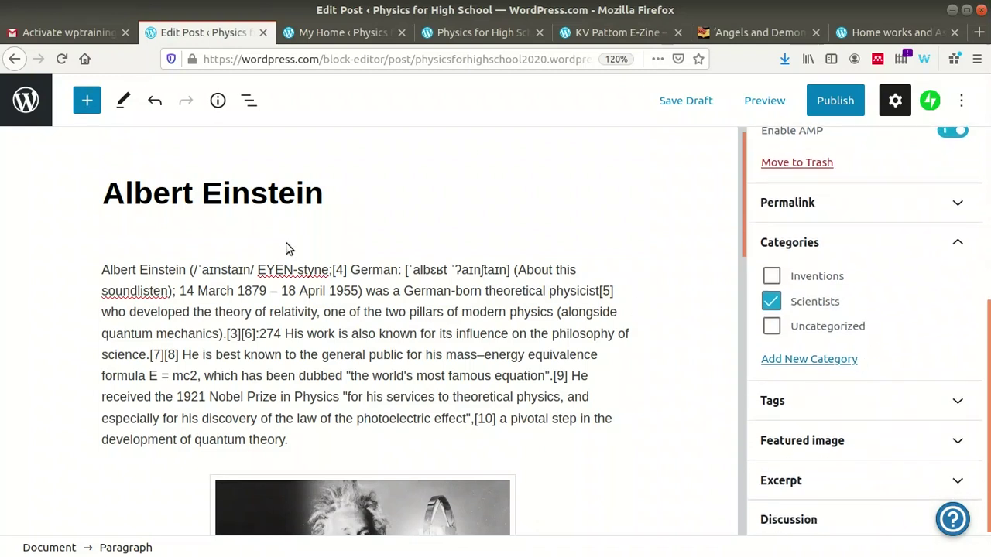
pyautogui.click(958, 400)
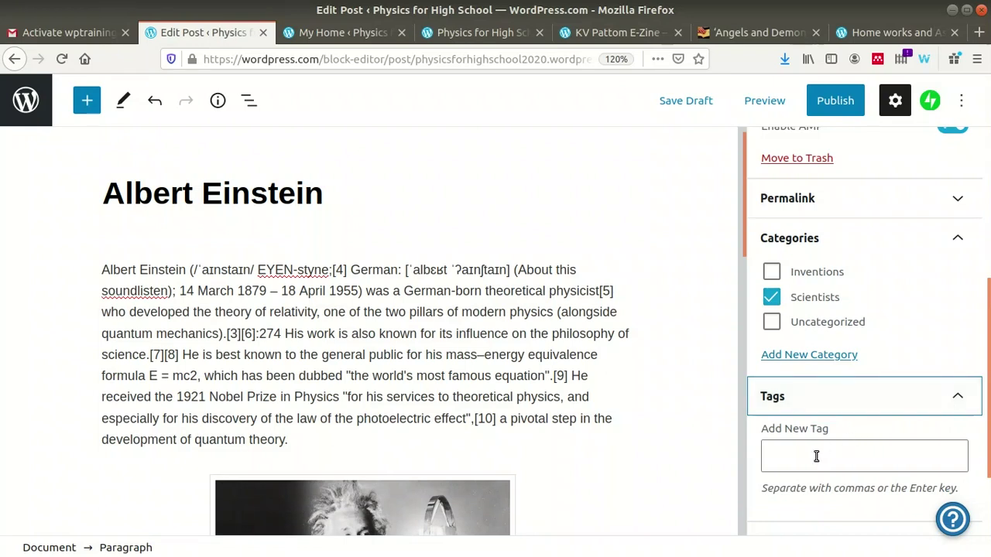
pyautogui.click(816, 456)
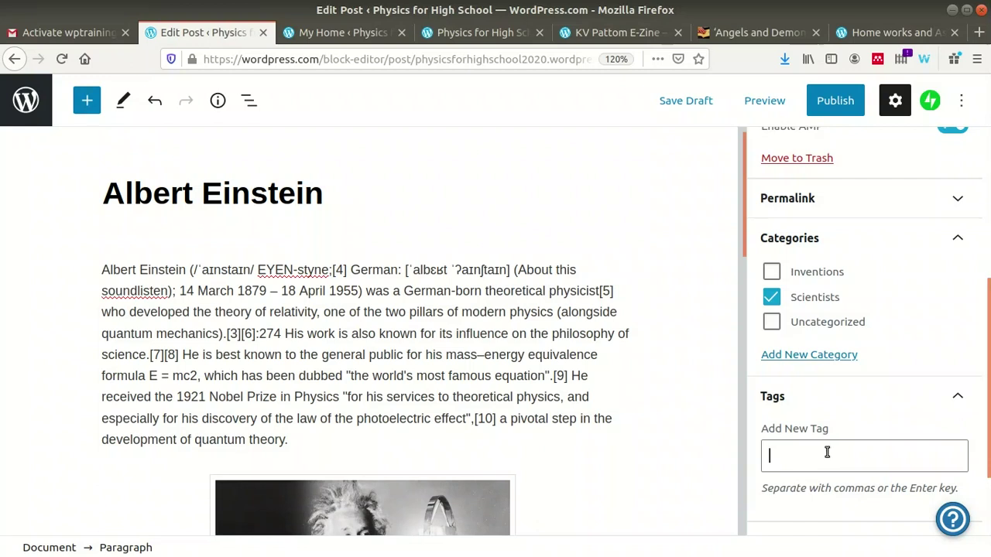
pyautogui.scroll(5, 827, 452)
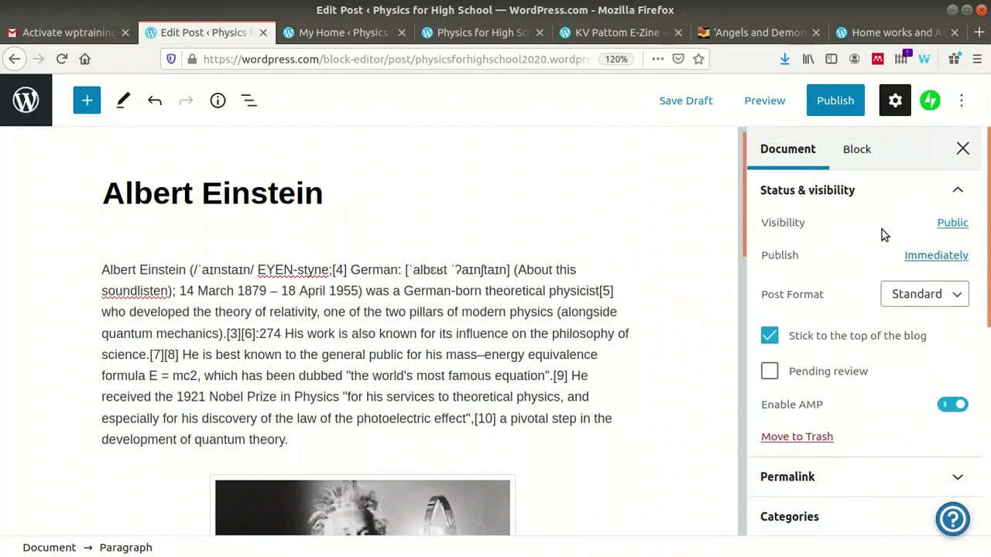
pyautogui.click(951, 225)
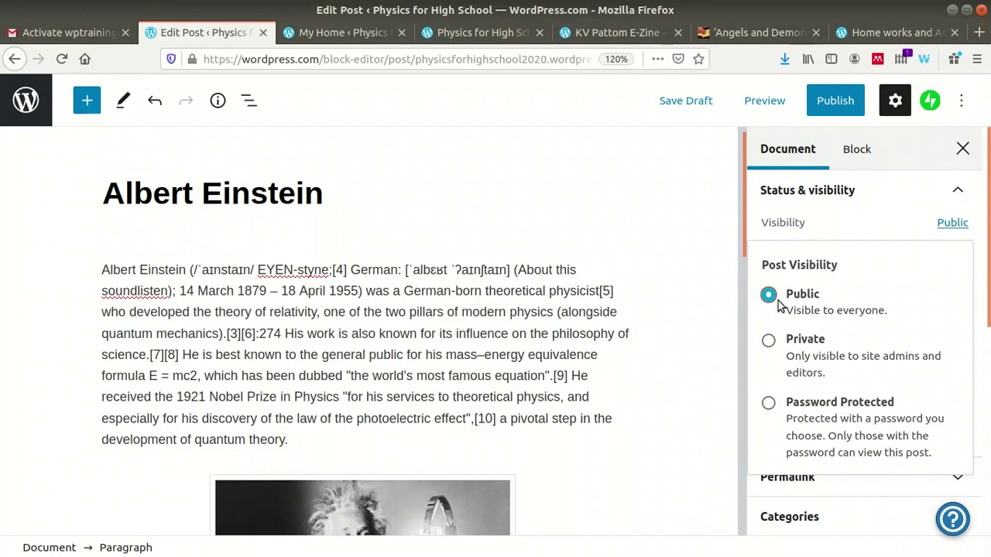
pyautogui.click(879, 215)
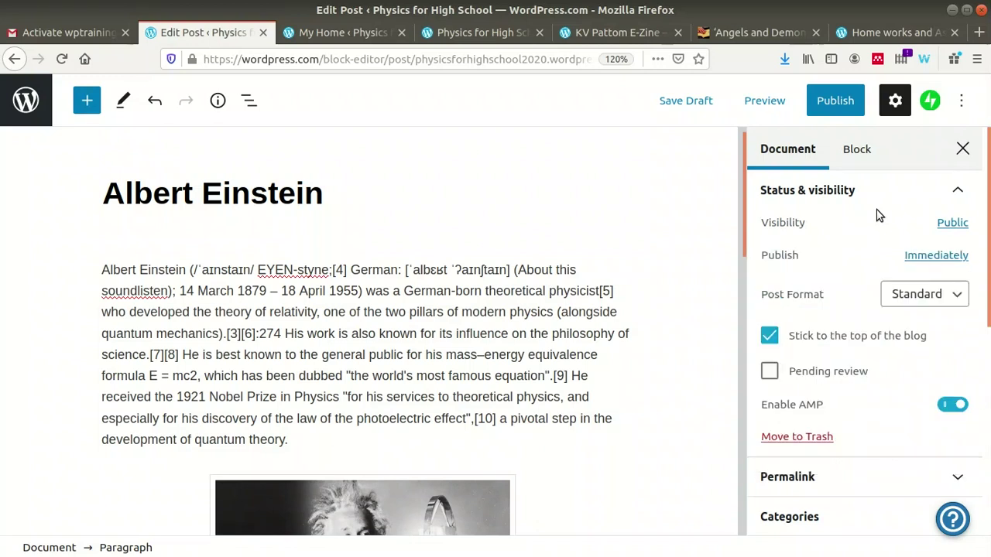
pyautogui.scroll(-1, 895, 300)
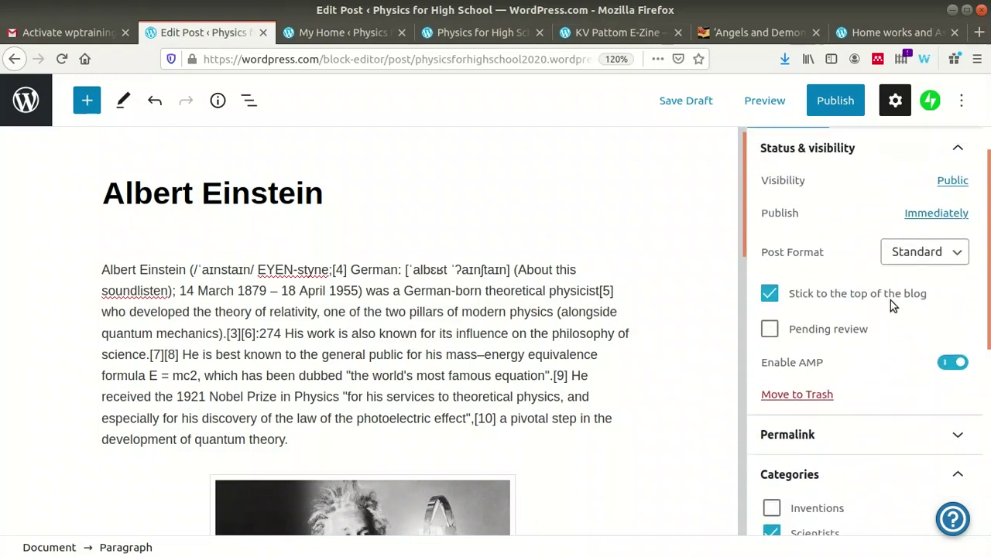
pyautogui.scroll(1, 890, 300)
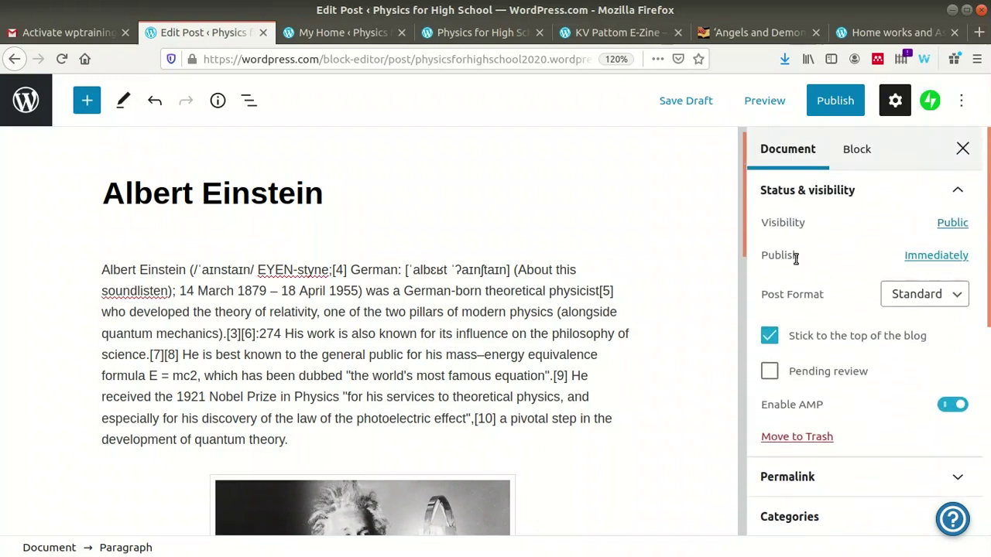
pyautogui.click(937, 259)
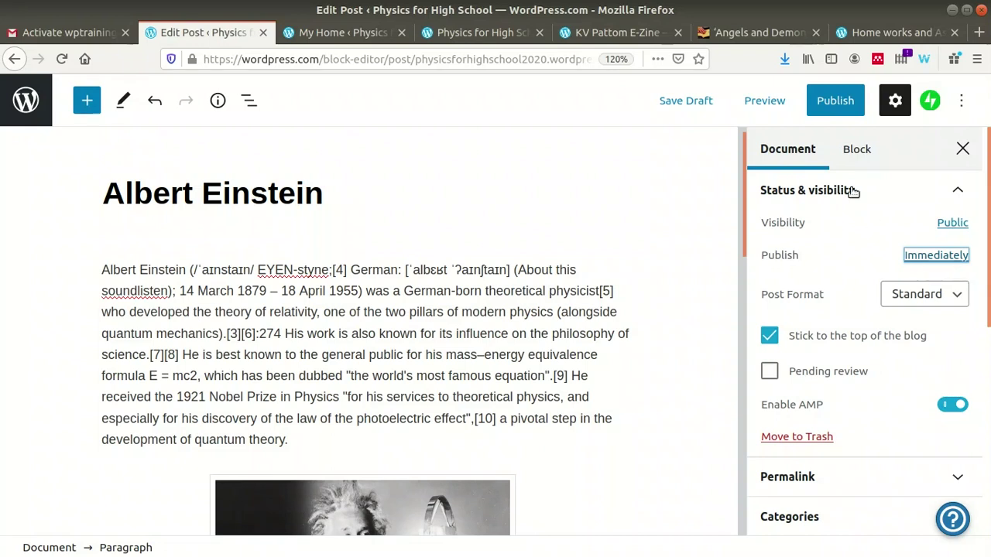
pyautogui.click(932, 261)
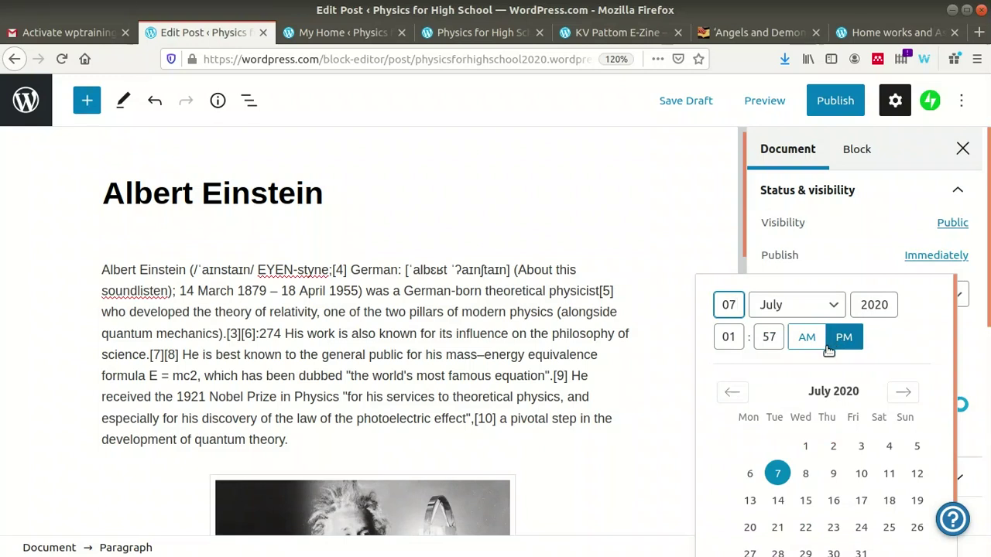
pyautogui.scroll(-2, 814, 408)
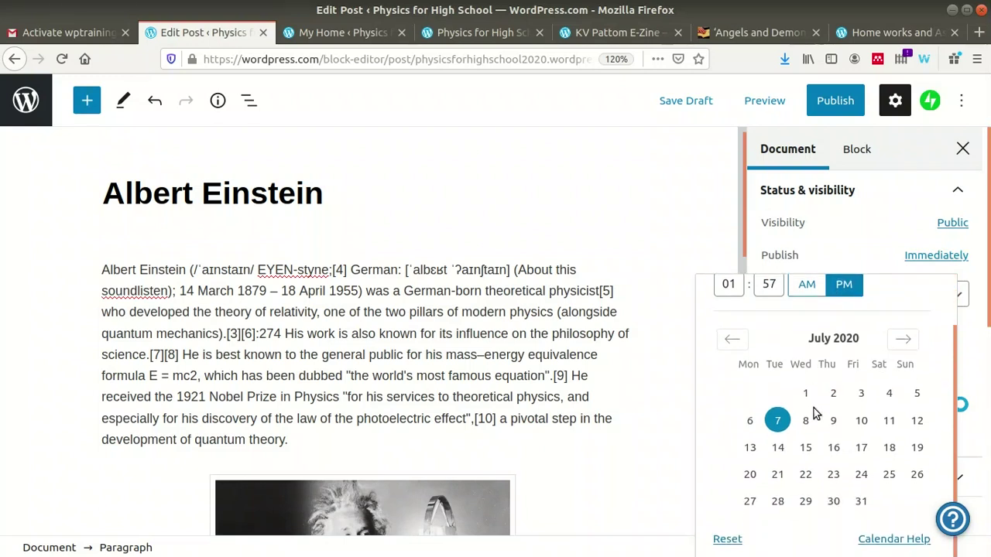
pyautogui.scroll(2, 814, 408)
pyautogui.click(833, 308)
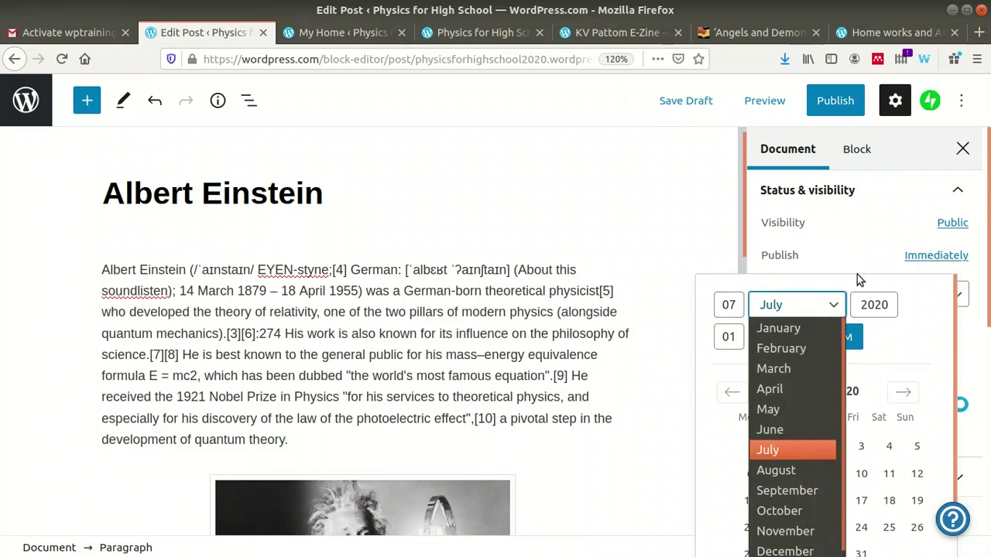
pyautogui.click(862, 284)
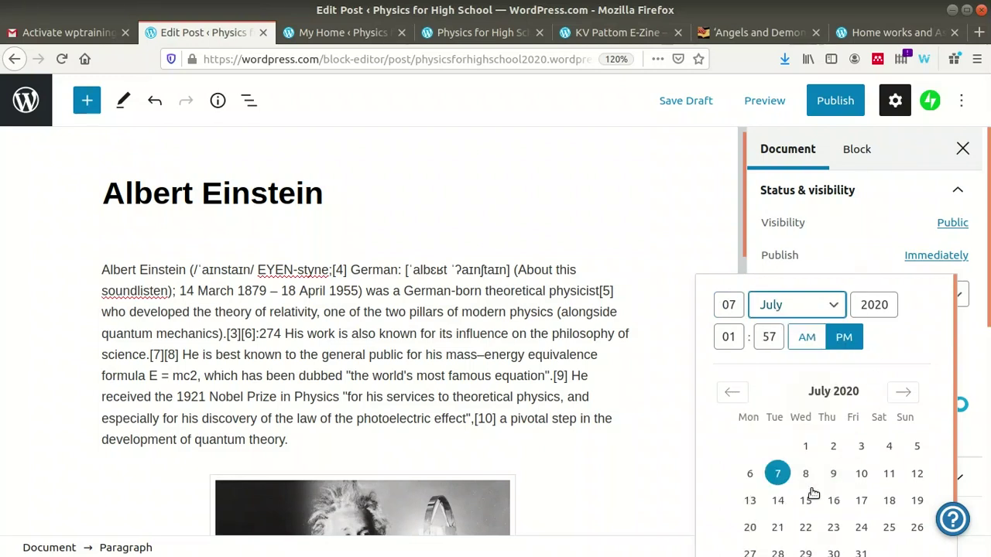
pyautogui.scroll(-2, 811, 491)
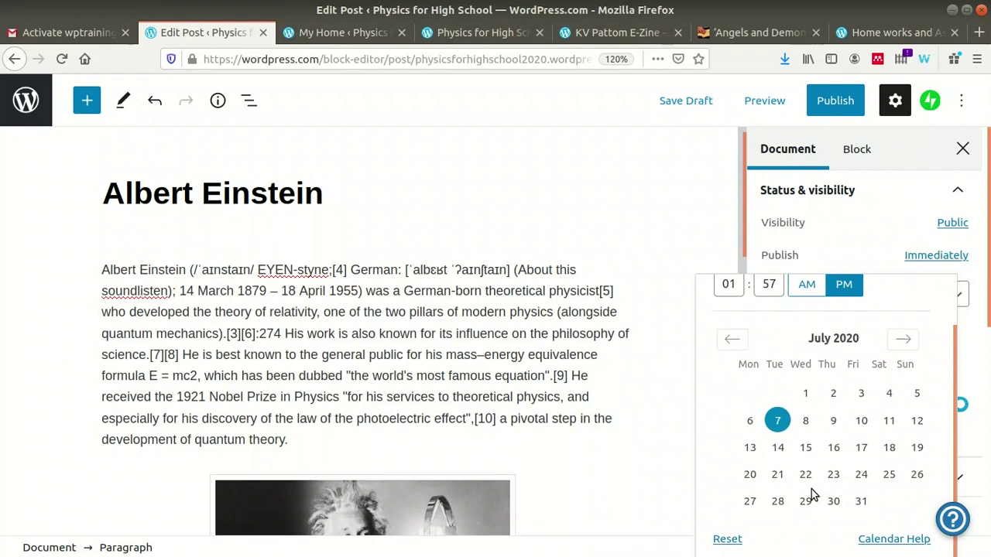
pyautogui.click(866, 219)
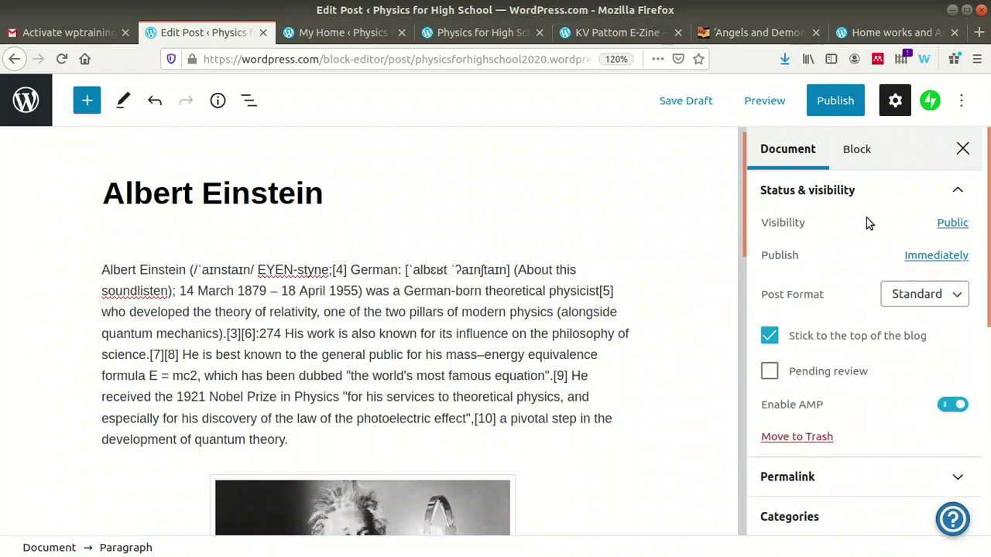
pyautogui.scroll(-5, 911, 294)
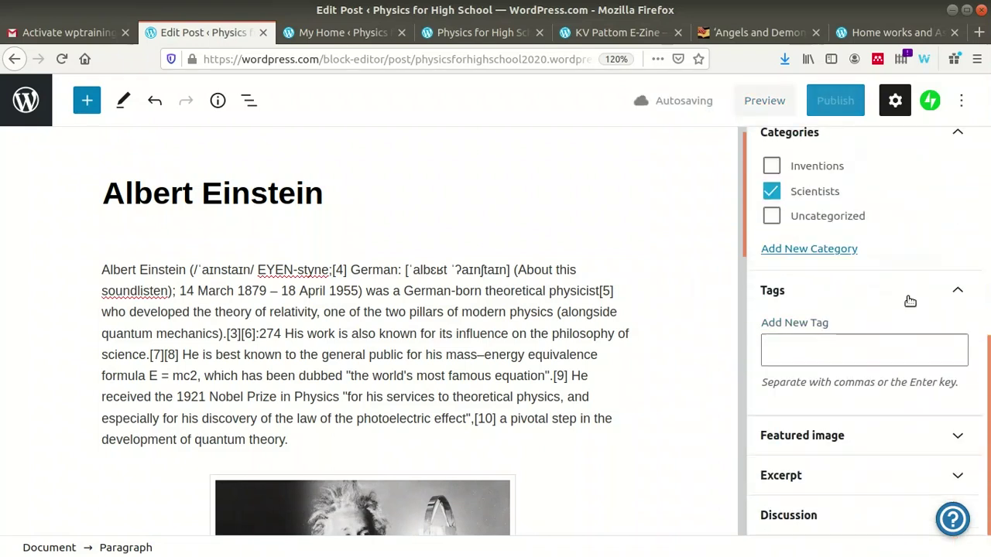
pyautogui.scroll(5, 903, 308)
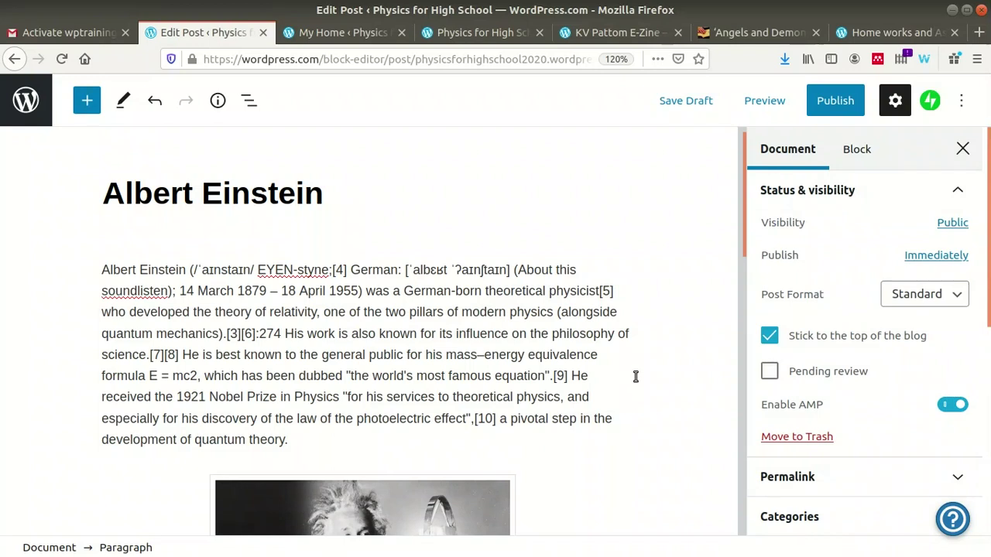
# Publish the Albert Einstein post, confirm in the pre-publish panel, and view it live.
pyautogui.click(836, 102)
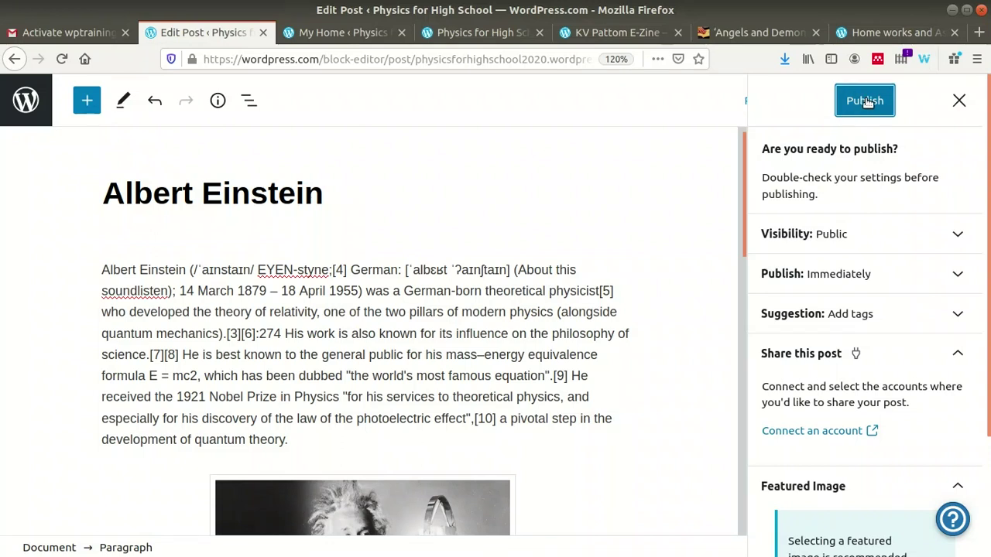
pyautogui.click(865, 101)
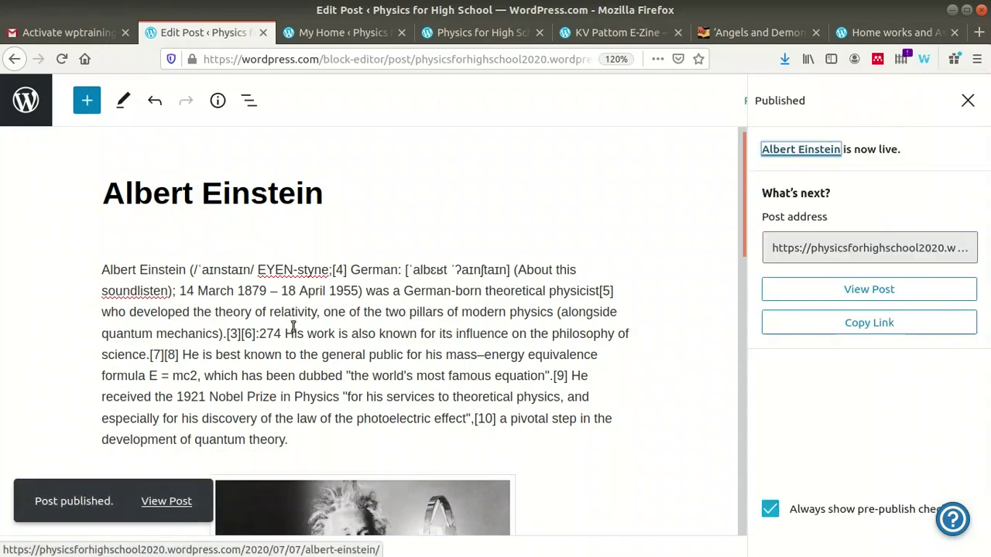
pyautogui.click(165, 510)
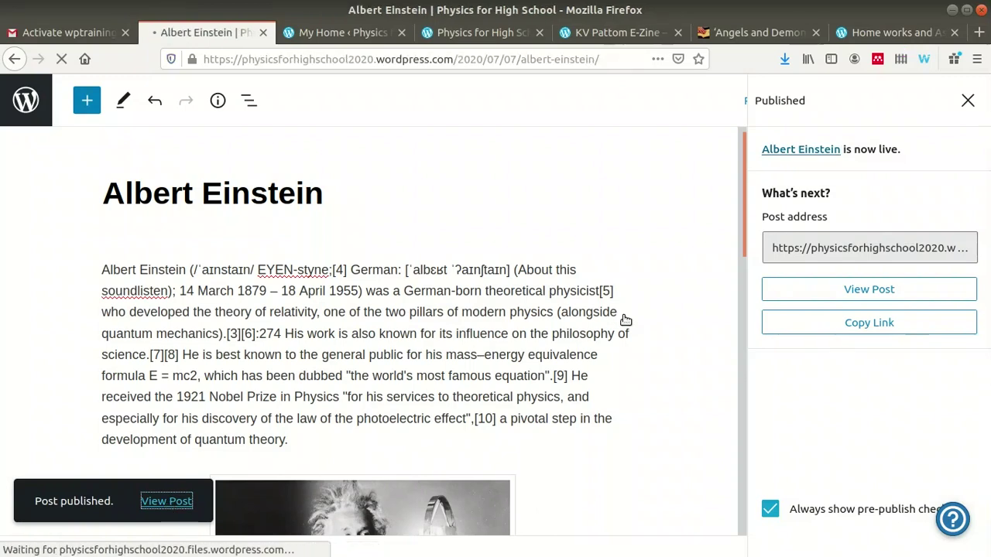
pyautogui.scroll(-2, 625, 320)
pyautogui.scroll(-2, 626, 320)
pyautogui.scroll(4, 625, 320)
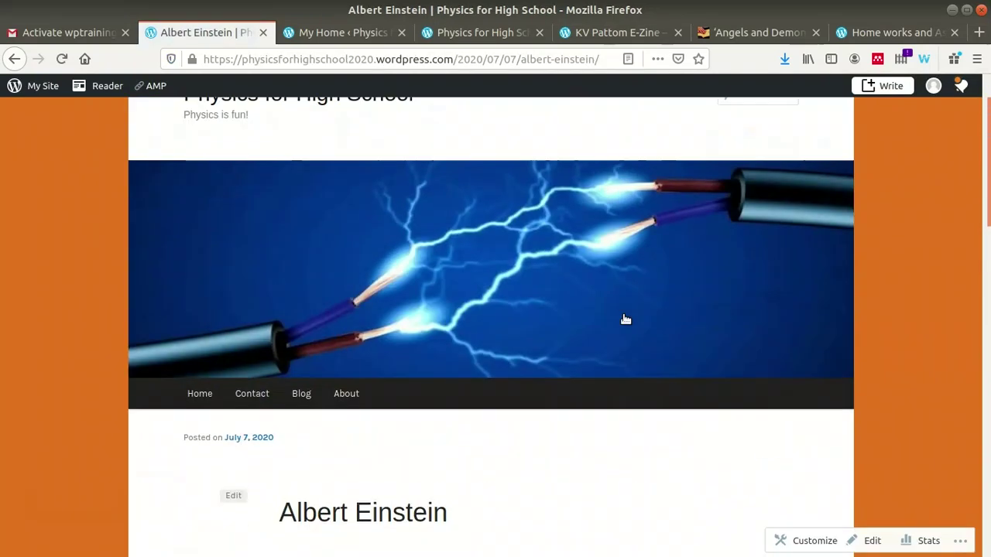
pyautogui.scroll(-9, 625, 320)
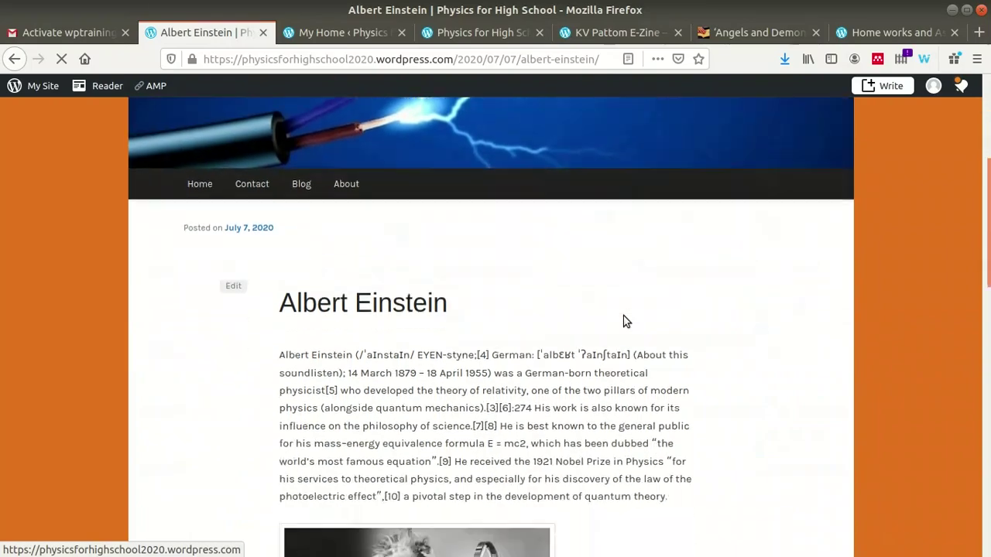
pyautogui.scroll(-10, 626, 325)
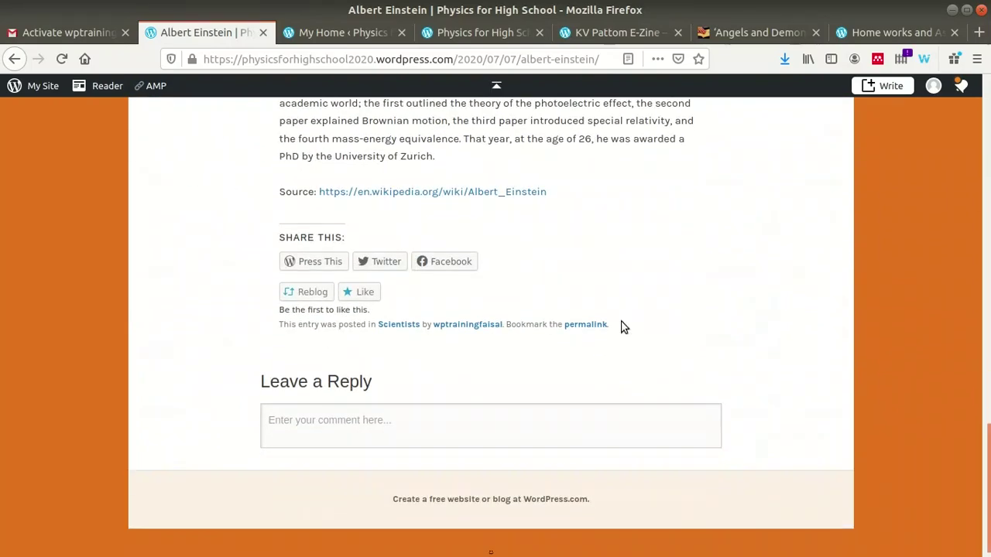
pyautogui.scroll(7, 624, 321)
pyautogui.scroll(6, 623, 319)
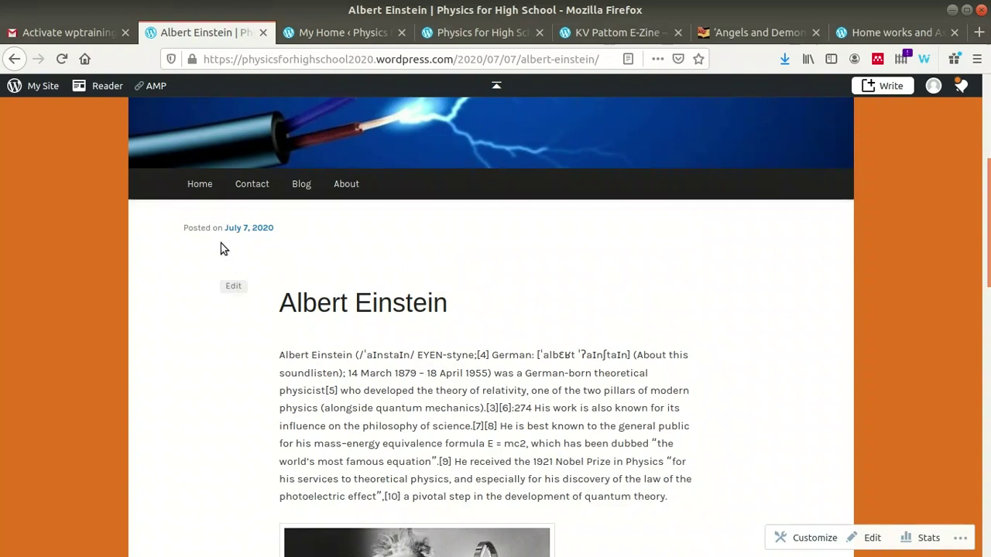
pyautogui.scroll(-3, 379, 309)
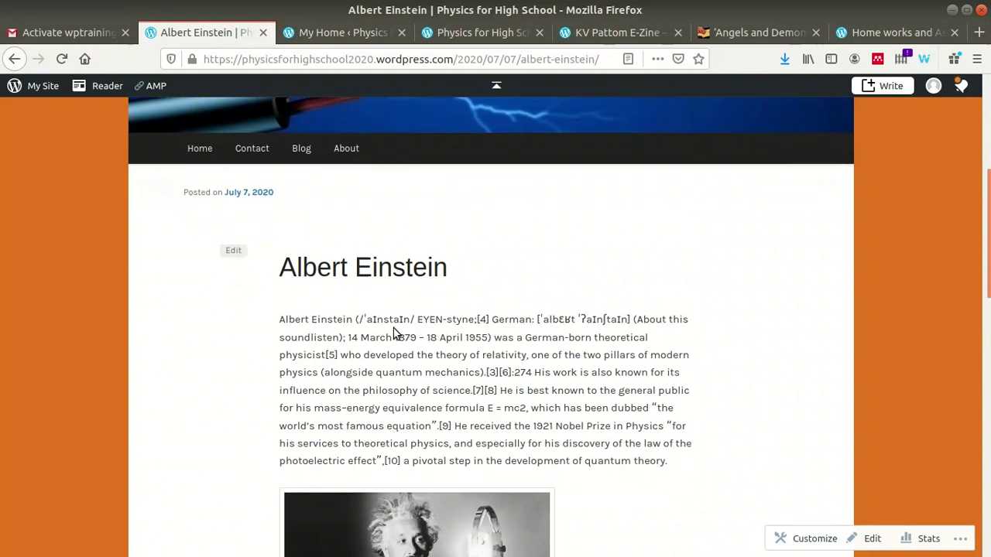
pyautogui.scroll(-15, 438, 224)
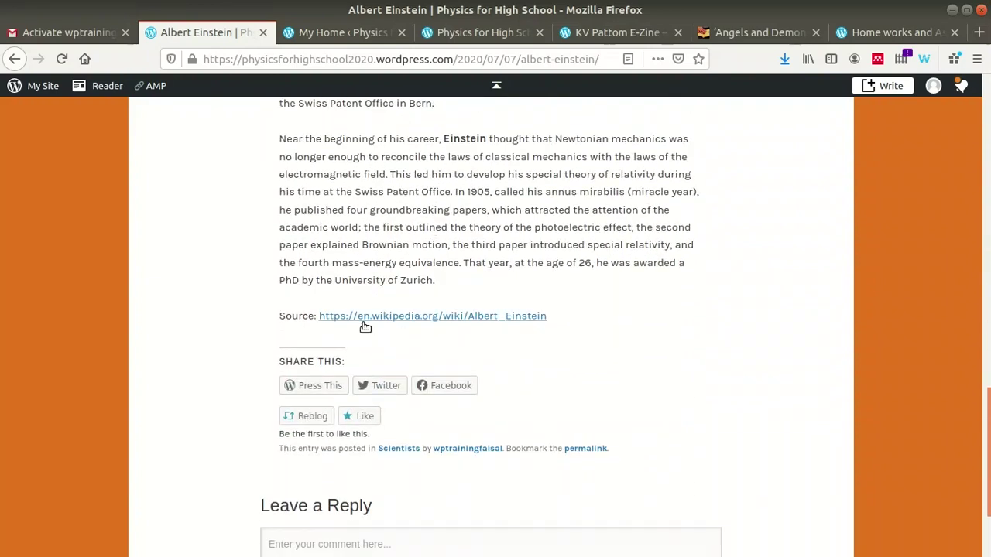
pyautogui.scroll(-2, 339, 387)
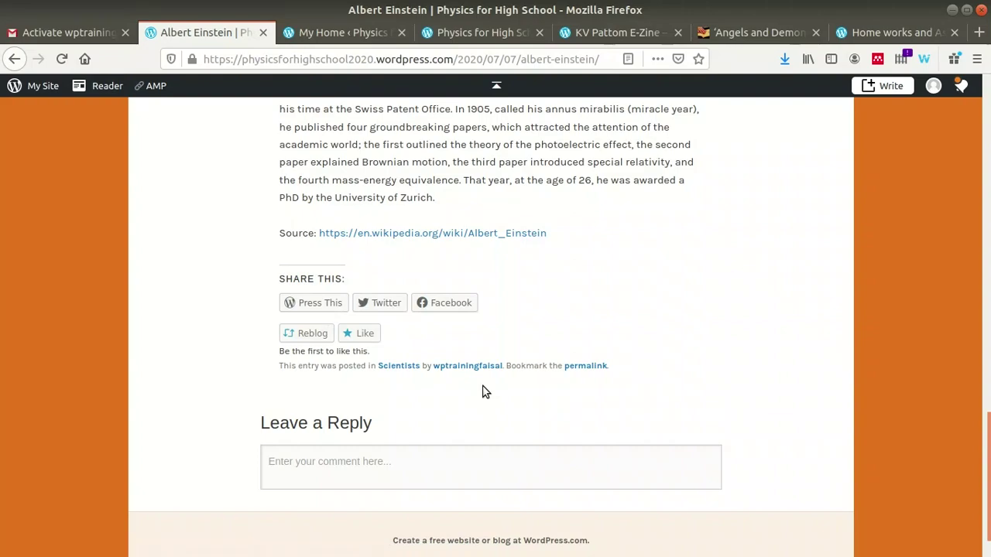
pyautogui.scroll(15, 487, 391)
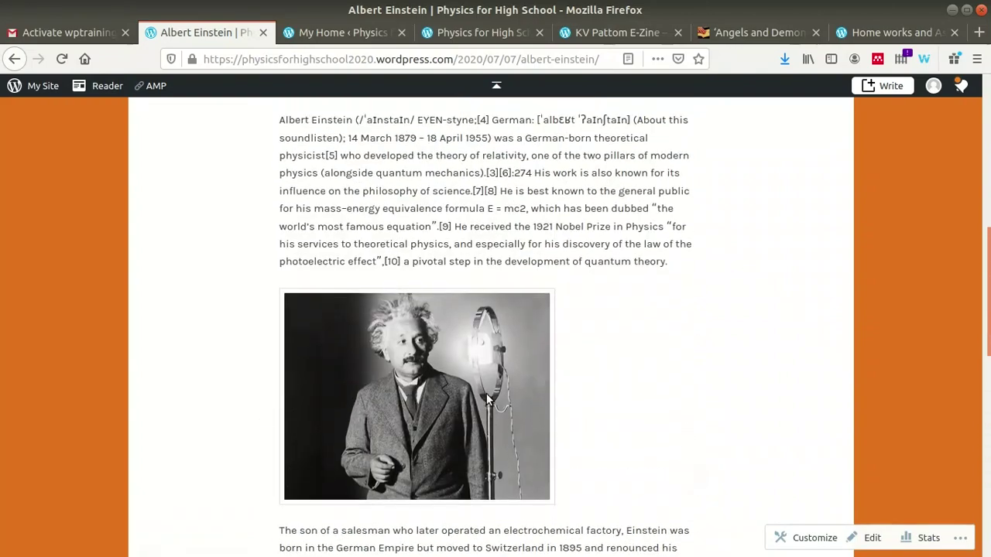
pyautogui.scroll(-15, 487, 396)
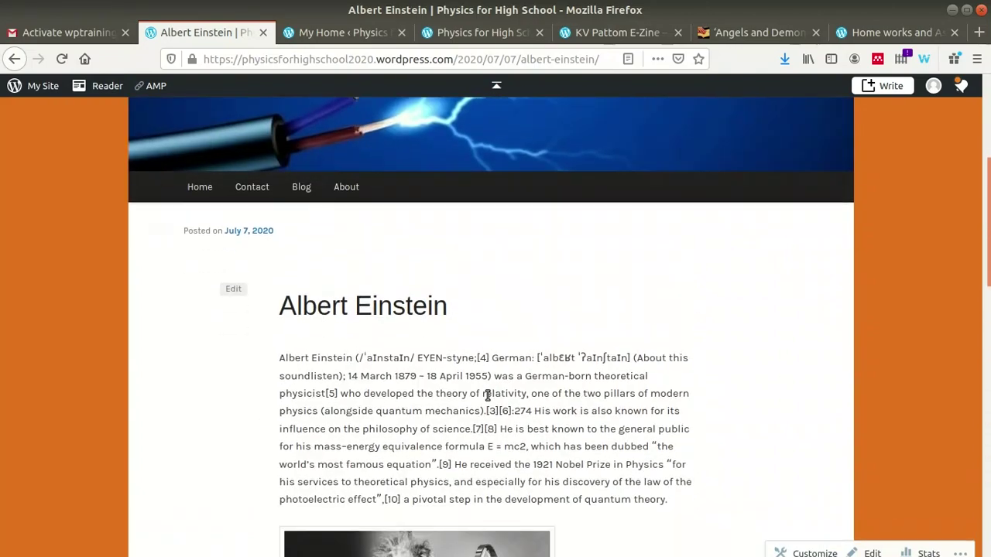
# Open the live site's Home page and scroll through it.
pyautogui.scroll(15, 491, 384)
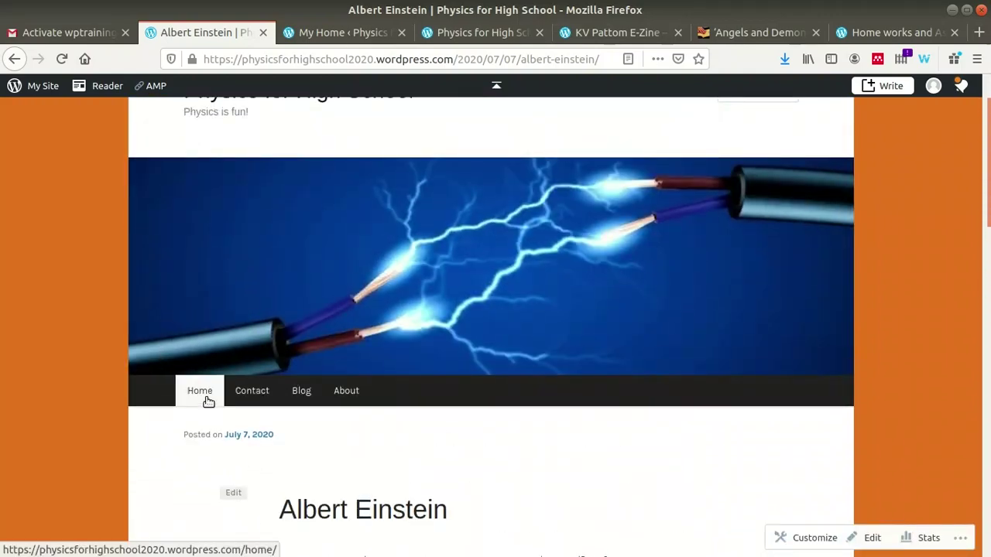
pyautogui.click(204, 393)
pyautogui.scroll(-12, 385, 378)
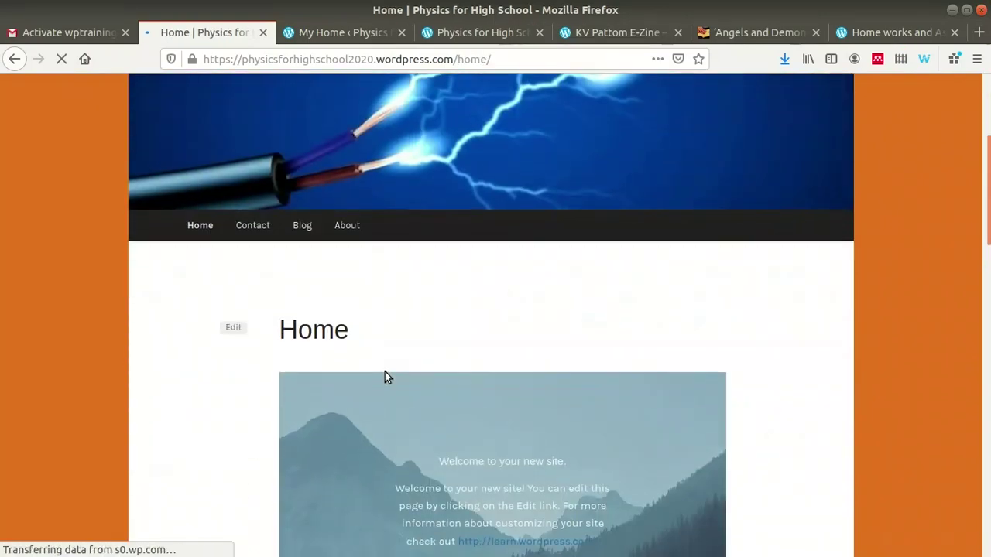
pyautogui.scroll(-4, 384, 369)
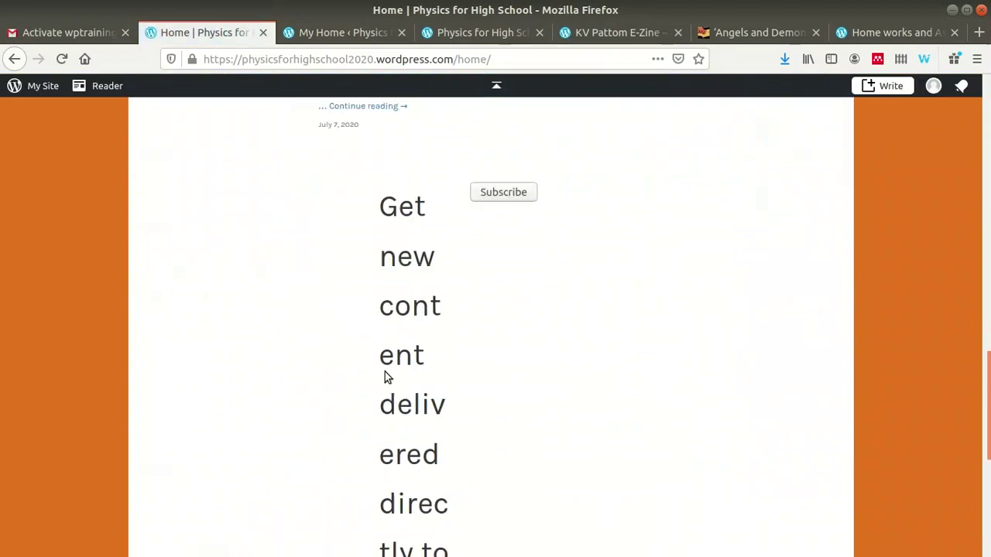
pyautogui.scroll(15, 385, 372)
pyautogui.scroll(3, 387, 371)
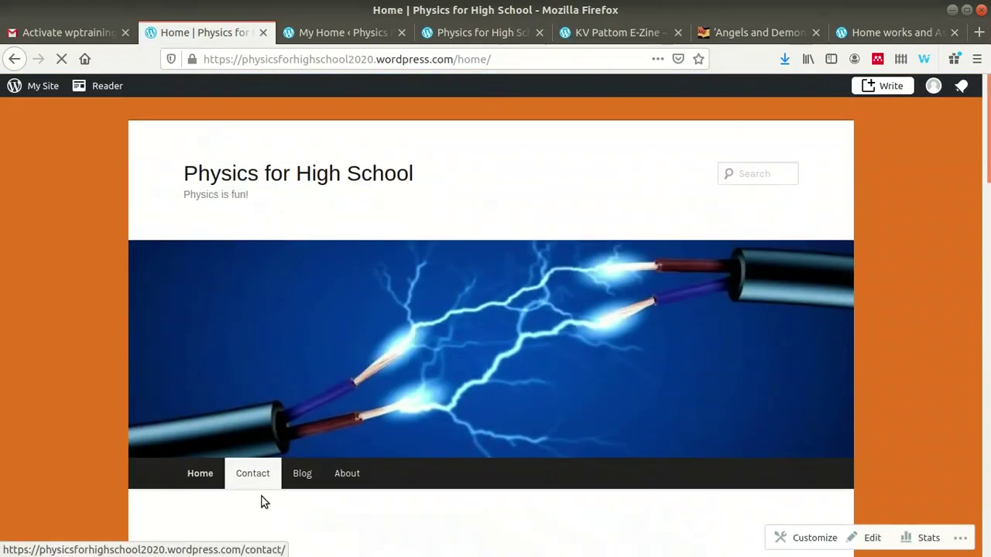
# Look over the About and Blog pages, then review the About page again.
pyautogui.click(338, 477)
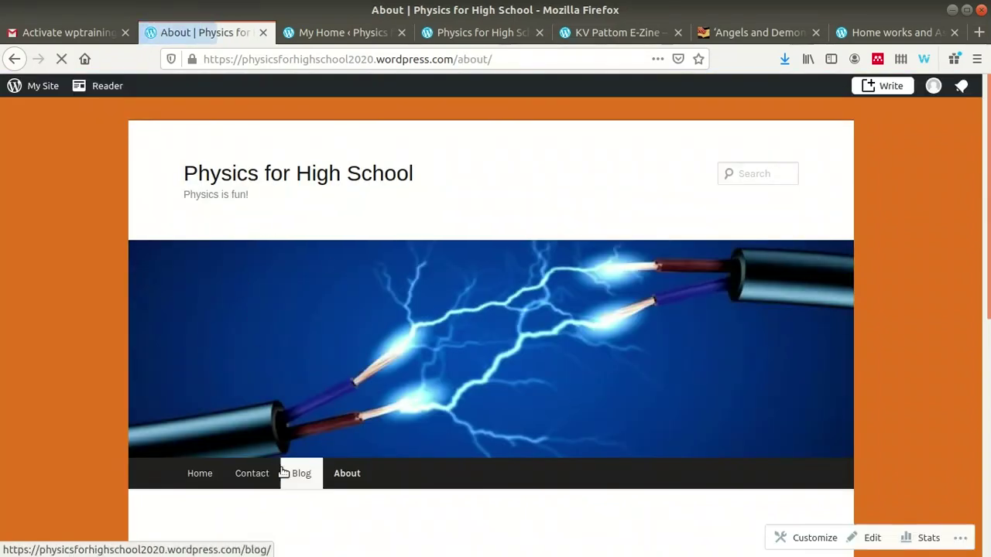
pyautogui.click(299, 473)
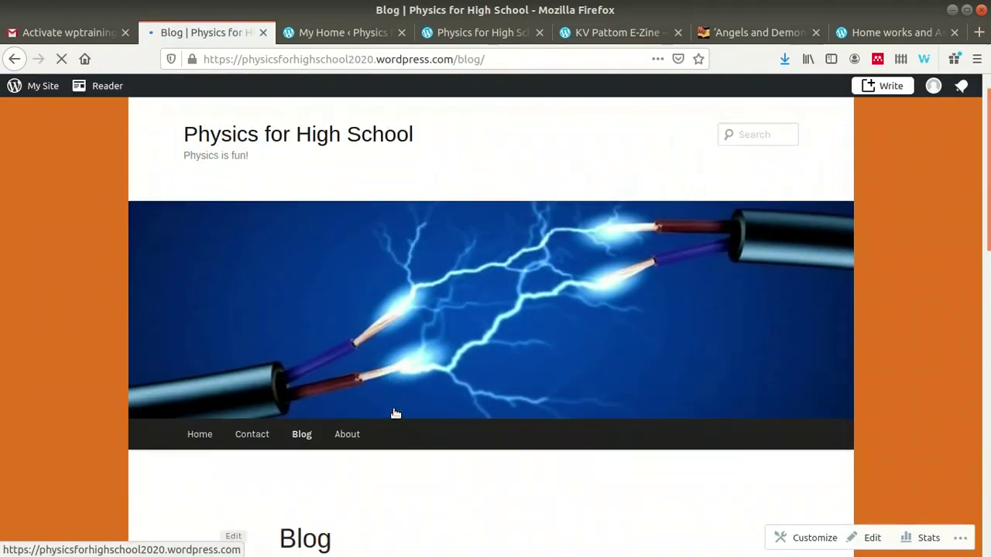
pyautogui.scroll(-3, 395, 414)
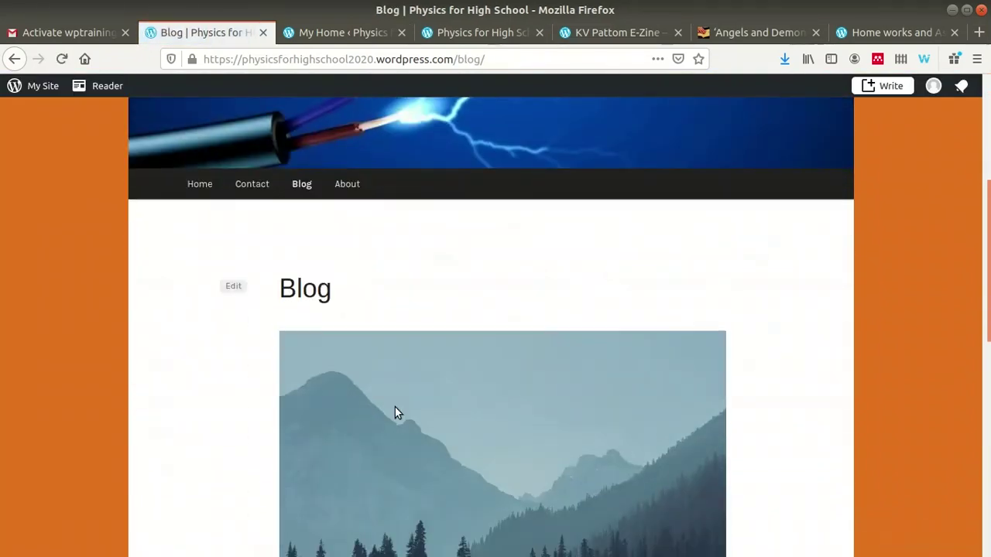
pyautogui.click(356, 193)
pyautogui.scroll(-3, 493, 314)
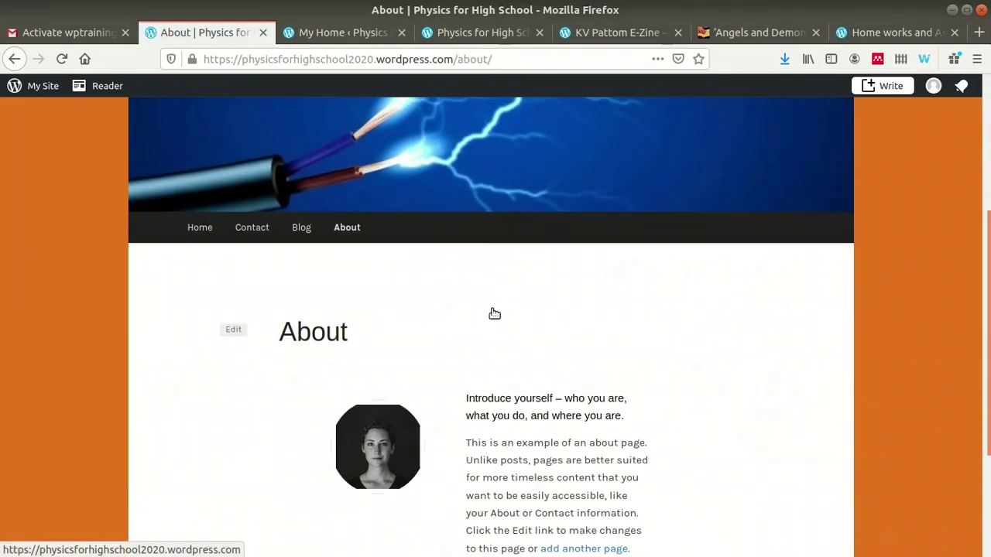
pyautogui.scroll(3, 491, 314)
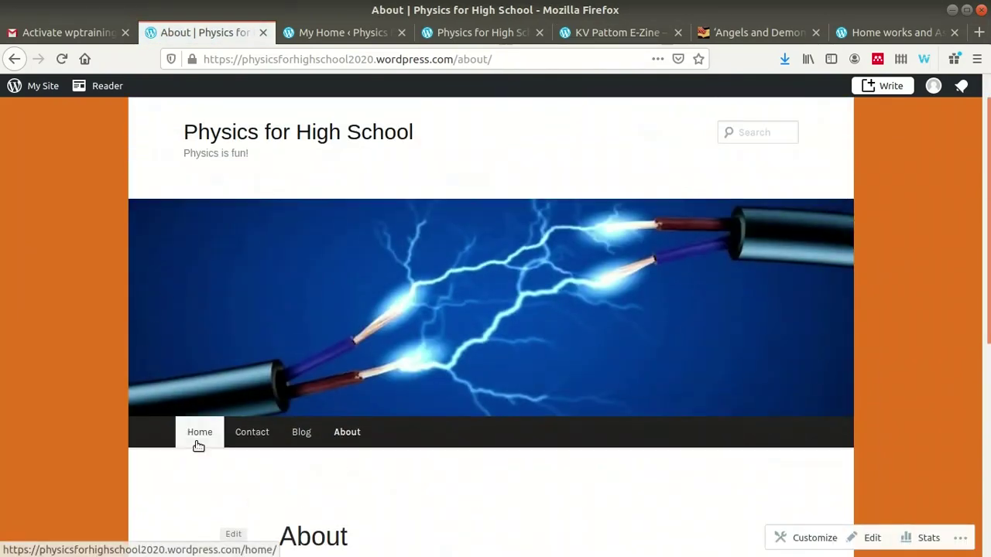
# Return to the Home page with the Albert Einstein post and scroll through it.
pyautogui.click(195, 439)
pyautogui.scroll(-10, 230, 434)
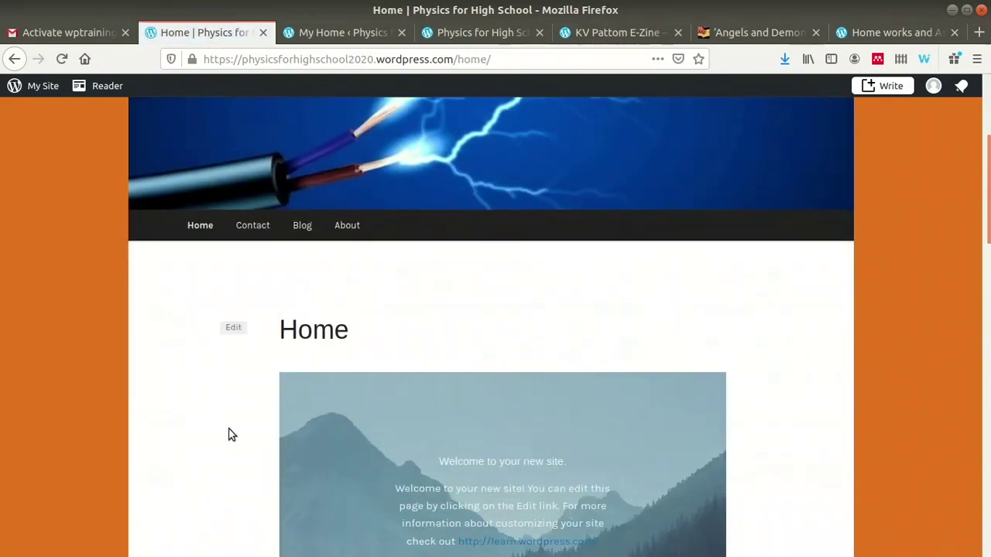
pyautogui.scroll(-6, 254, 426)
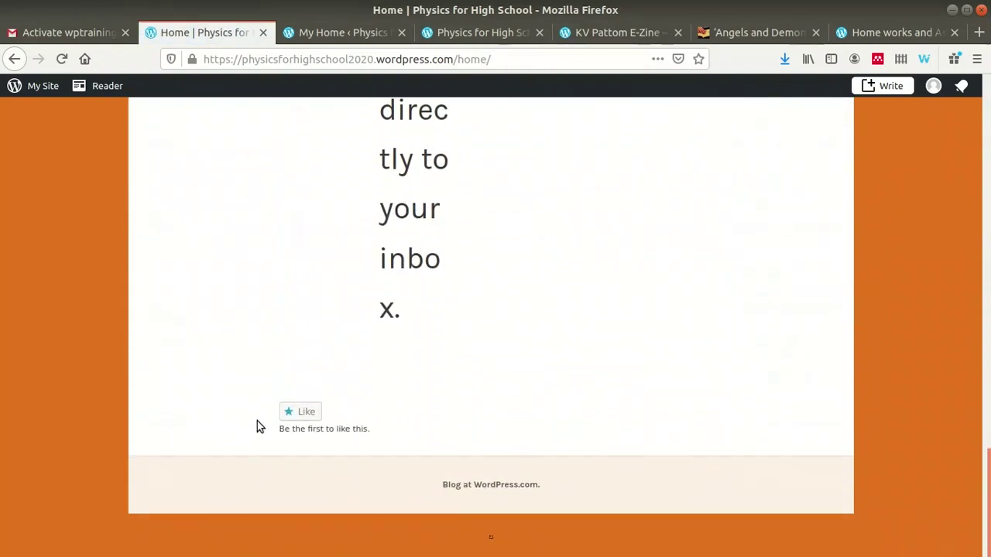
pyautogui.scroll(10, 257, 421)
pyautogui.scroll(2, 259, 424)
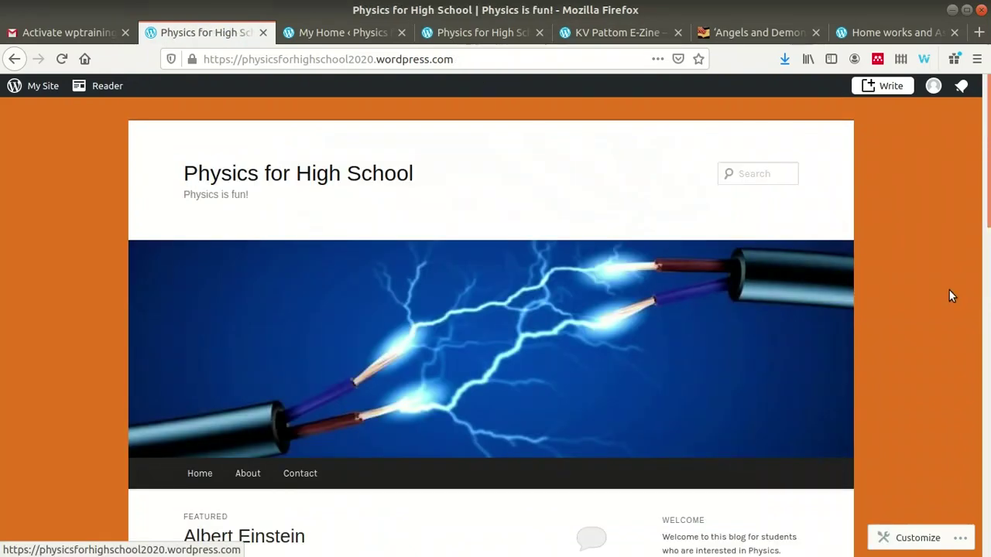
pyautogui.scroll(-2, 927, 343)
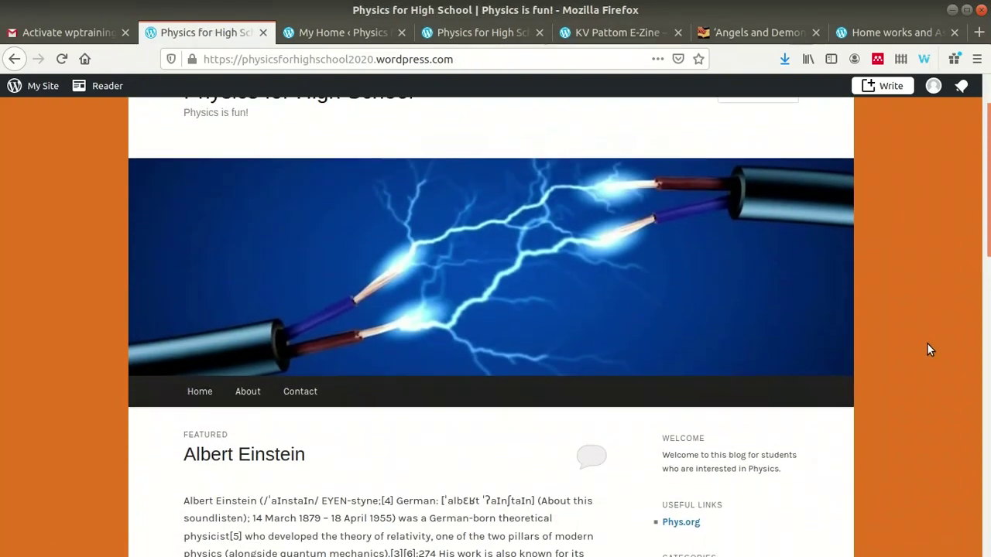
# Scroll up and down the Physics for High School front page to review its posts.
pyautogui.scroll(2, 927, 343)
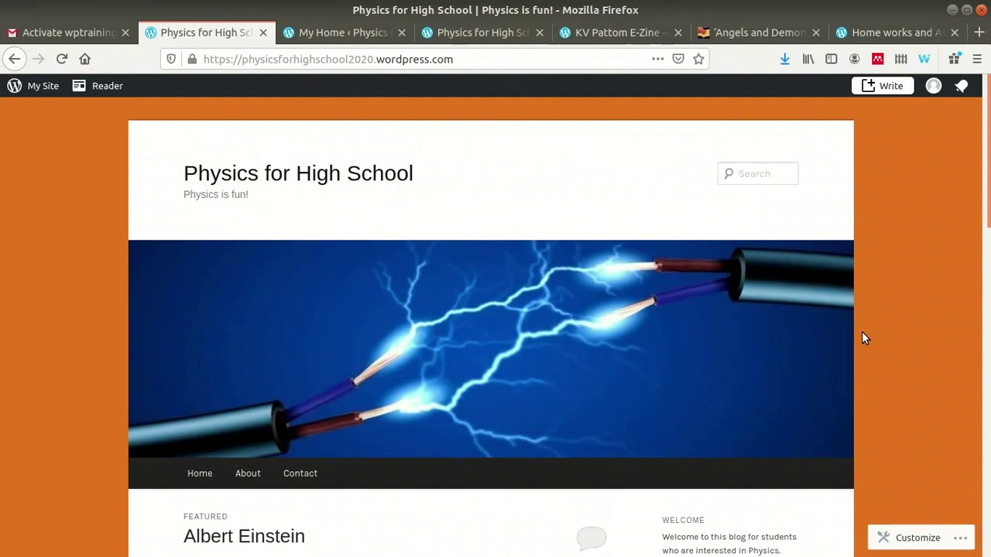
pyautogui.scroll(-3, 840, 370)
pyautogui.scroll(3, 841, 369)
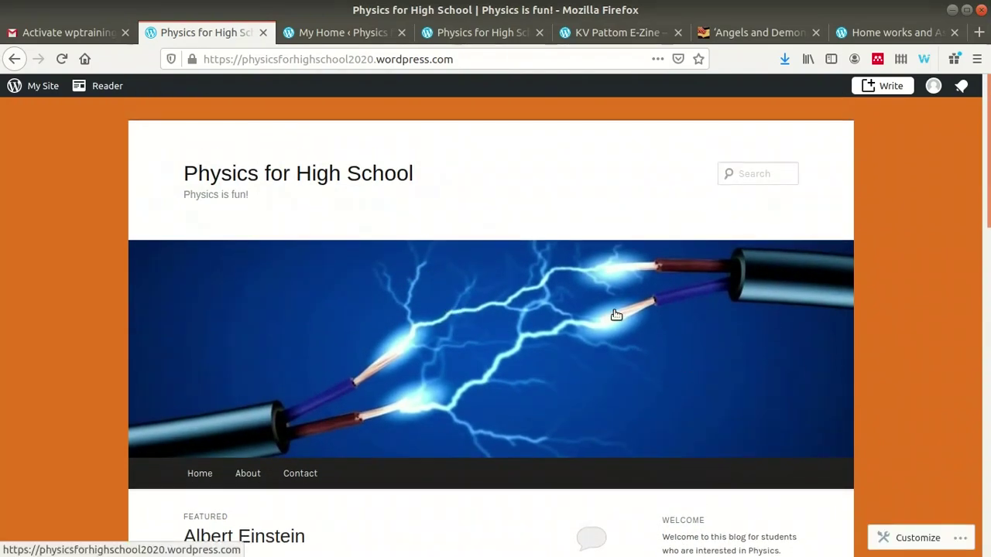
pyautogui.scroll(-4, 616, 316)
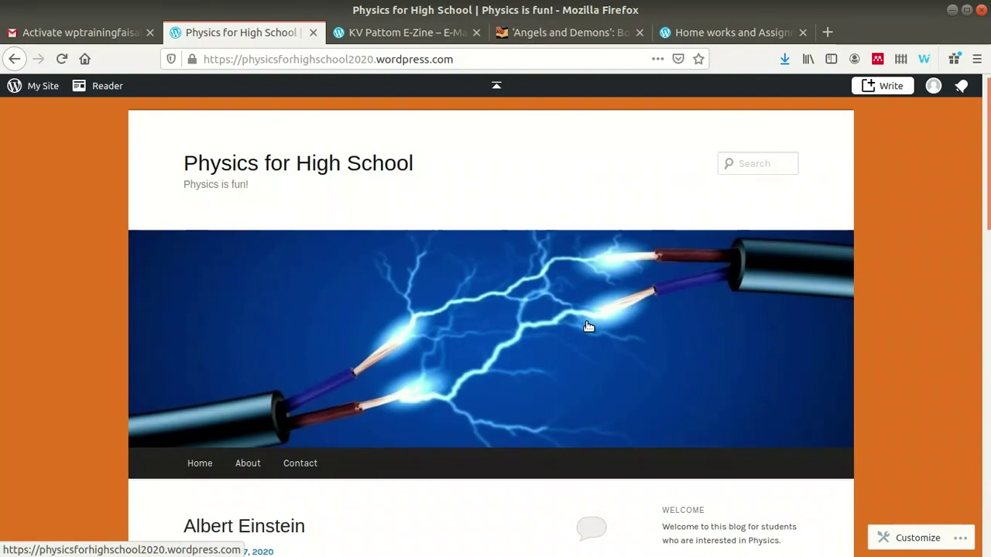
pyautogui.scroll(1, 951, 344)
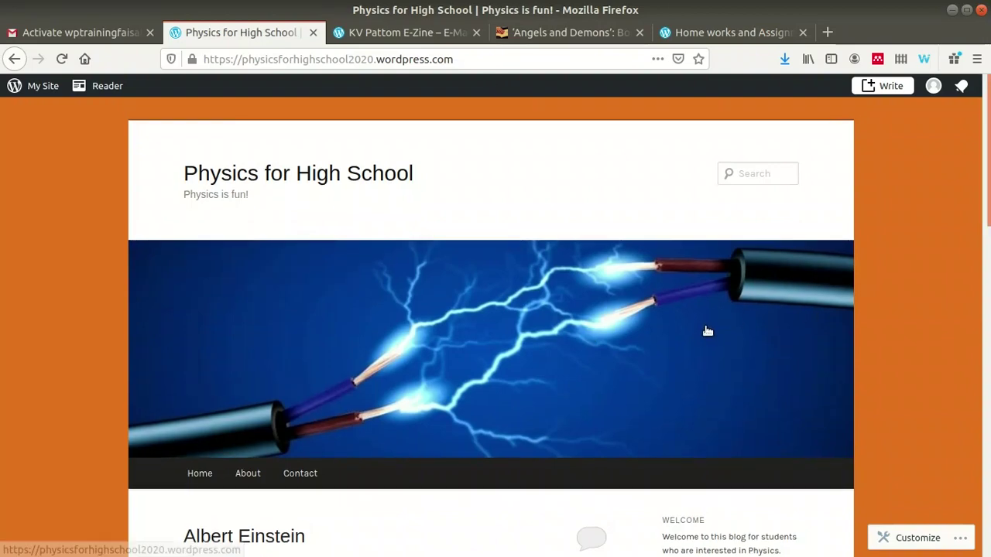
pyautogui.scroll(-1, 509, 319)
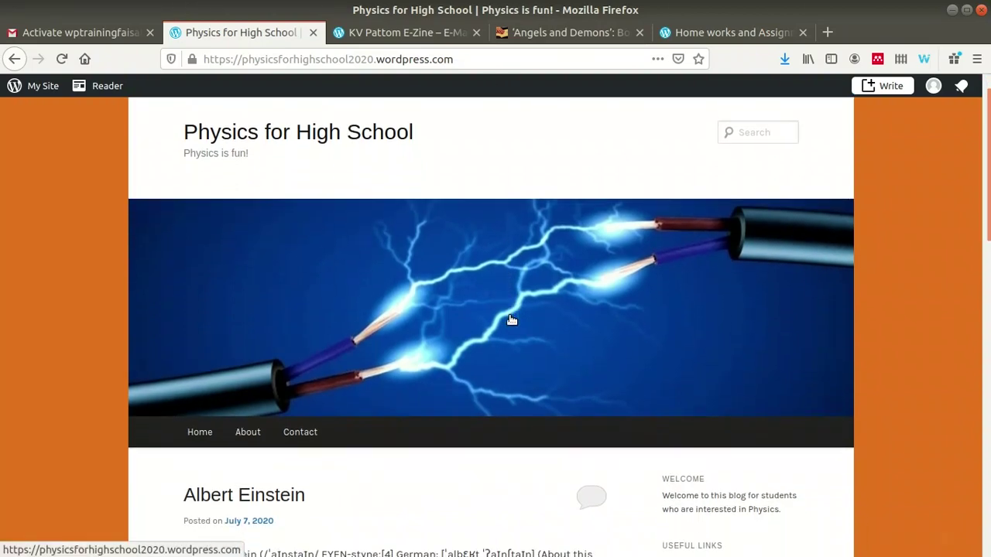
pyautogui.scroll(1, 522, 331)
pyautogui.scroll(-3, 355, 240)
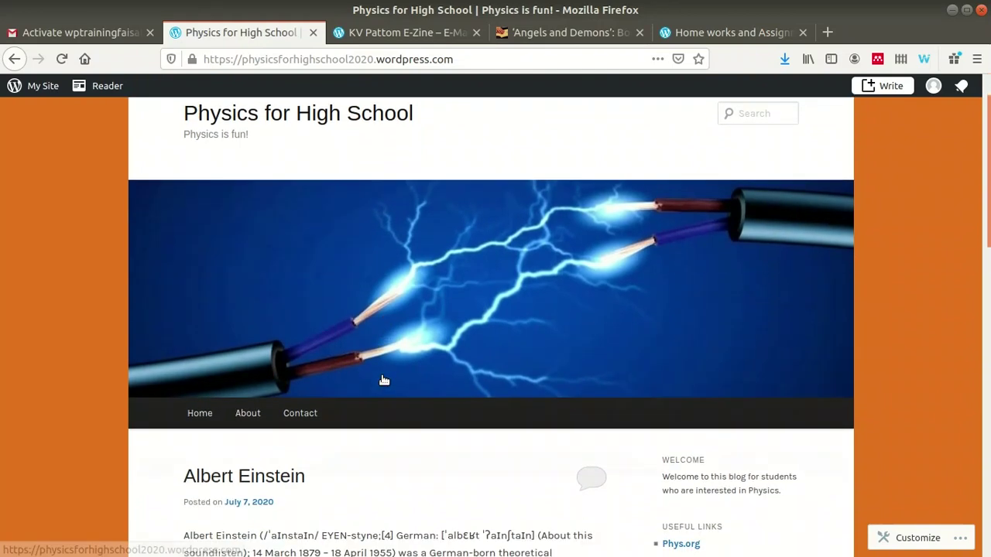
pyautogui.scroll(-1, 123, 320)
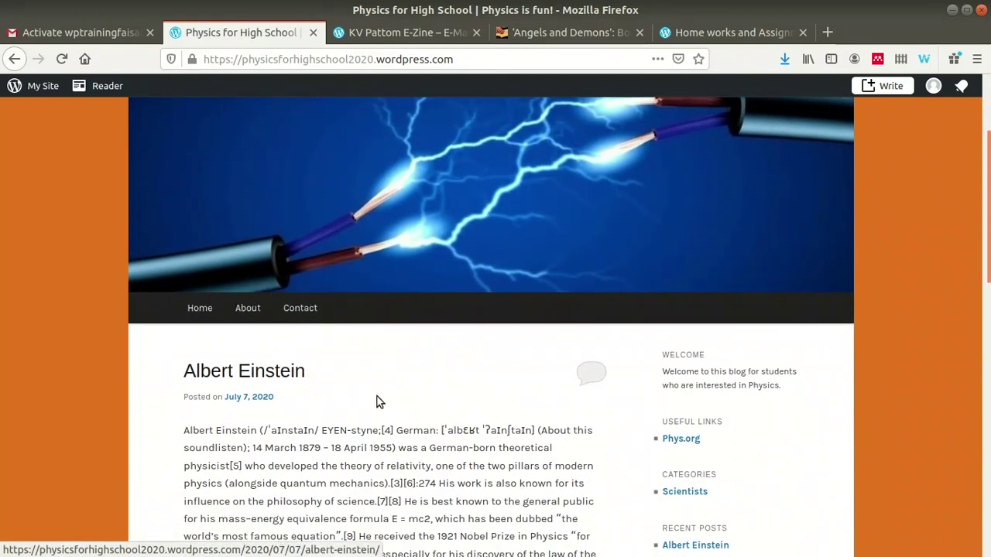
pyautogui.scroll(-3, 350, 391)
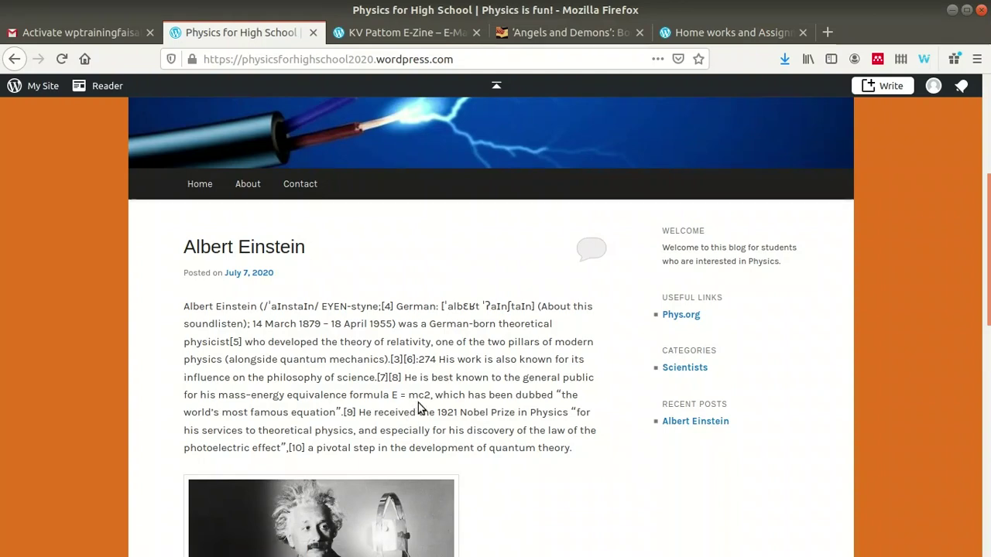
pyautogui.scroll(4, 564, 335)
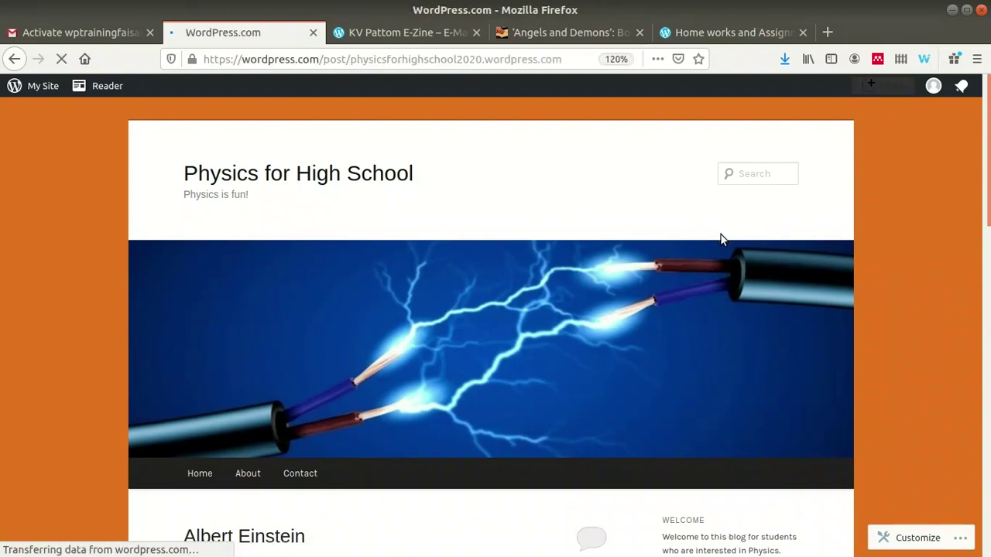
# Scroll the home page to view the lightning header, menu and '10 Inventions' post.
pyautogui.scroll(-10, 482, 423)
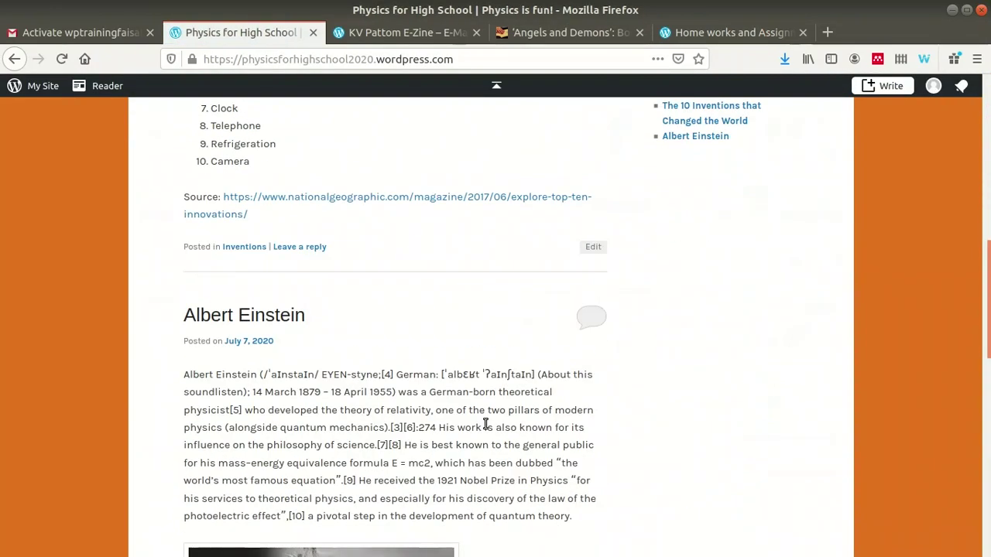
pyautogui.scroll(-9, 485, 424)
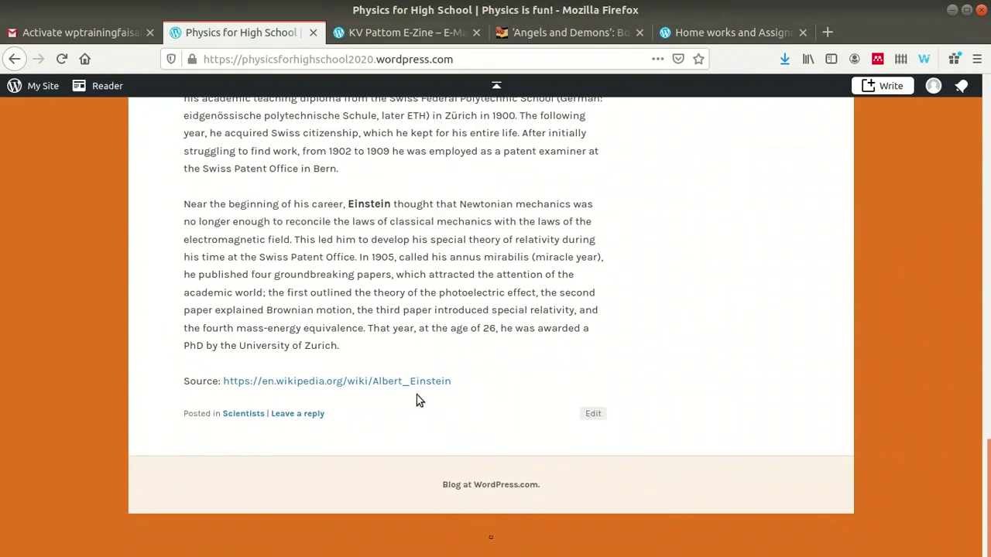
pyautogui.scroll(8, 416, 397)
pyautogui.scroll(5, 418, 398)
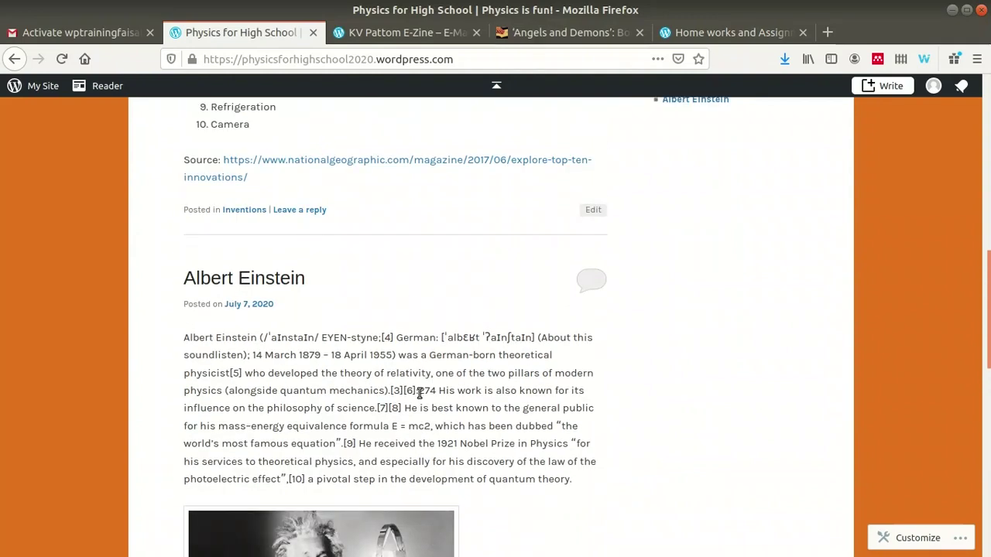
pyautogui.scroll(5, 419, 395)
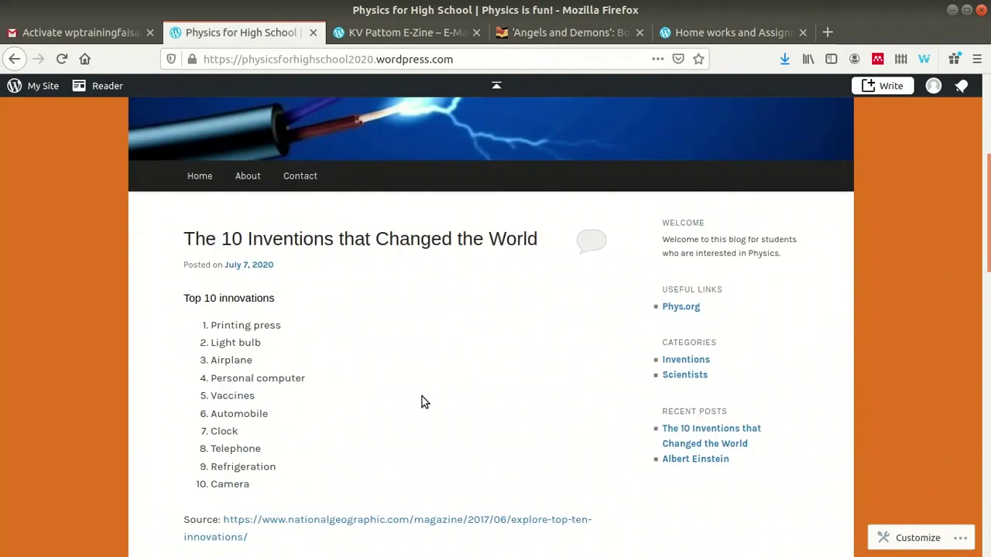
pyautogui.scroll(-2, 243, 375)
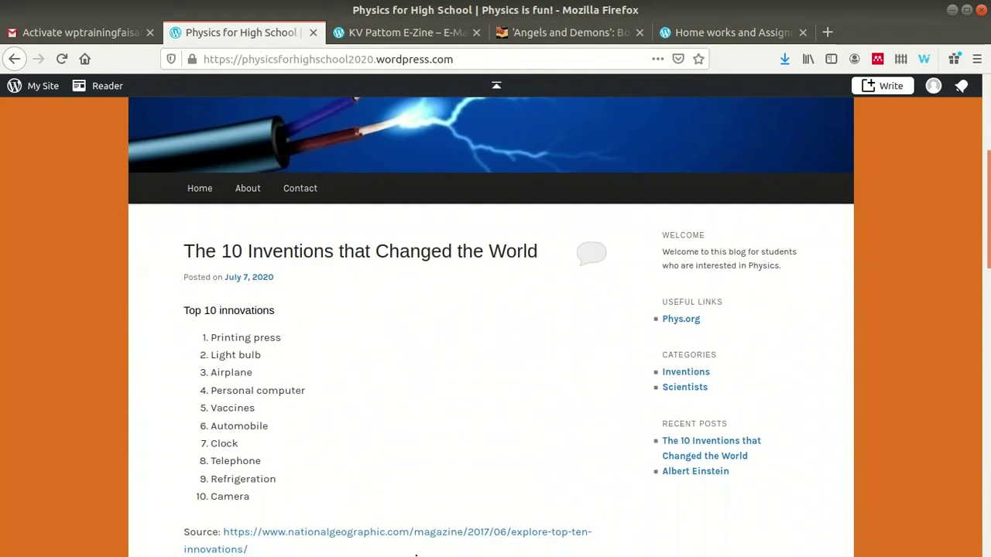
pyautogui.scroll(-1, 396, 526)
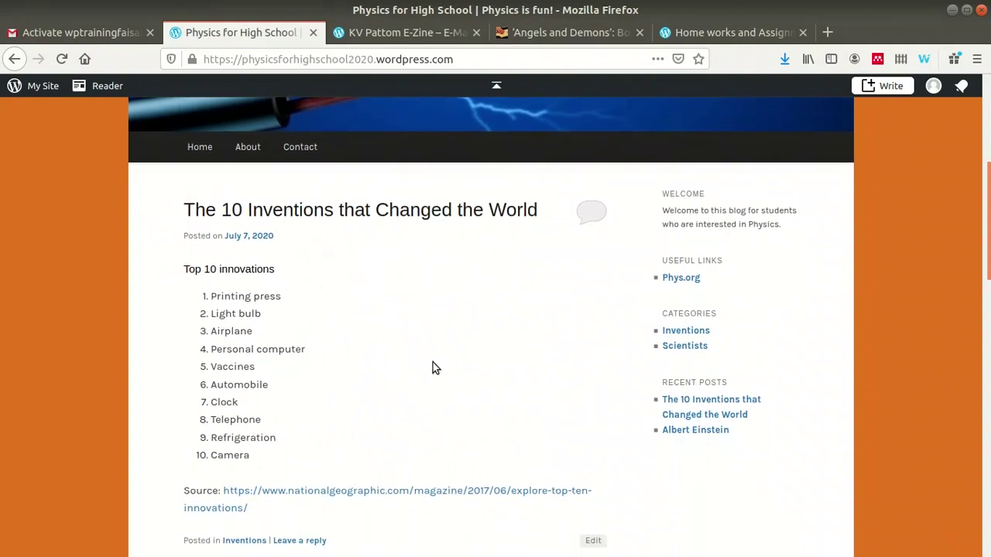
pyautogui.scroll(-3, 419, 422)
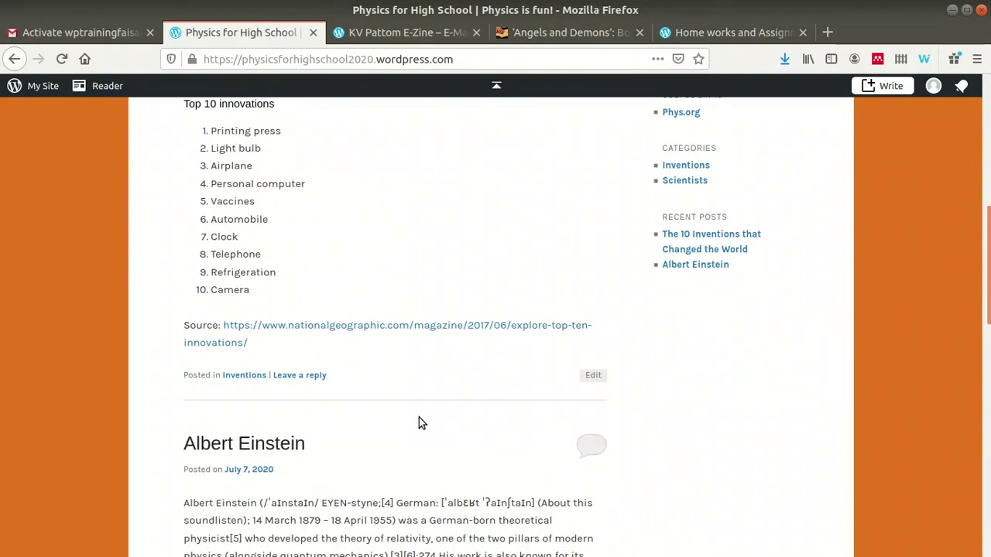
pyautogui.scroll(5, 421, 420)
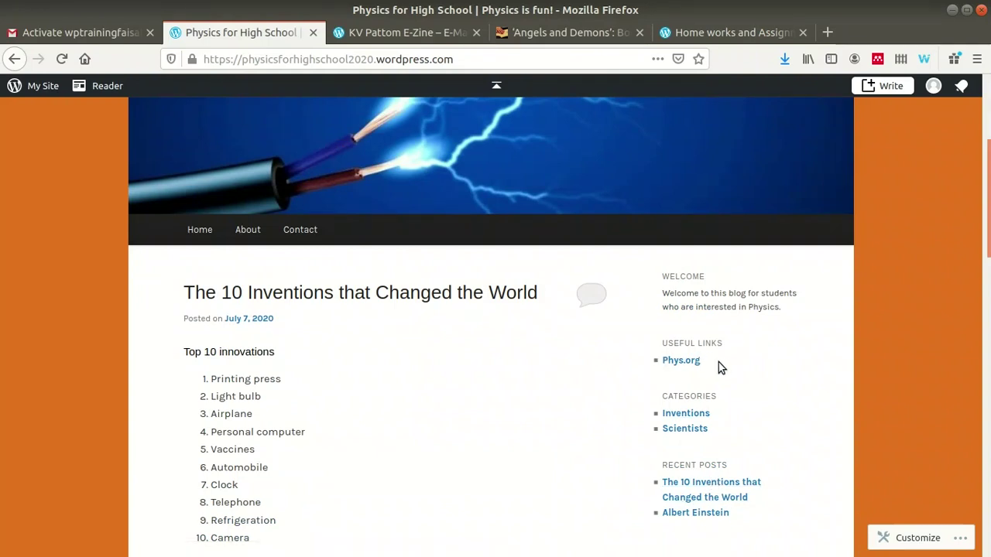
pyautogui.scroll(5, 416, 326)
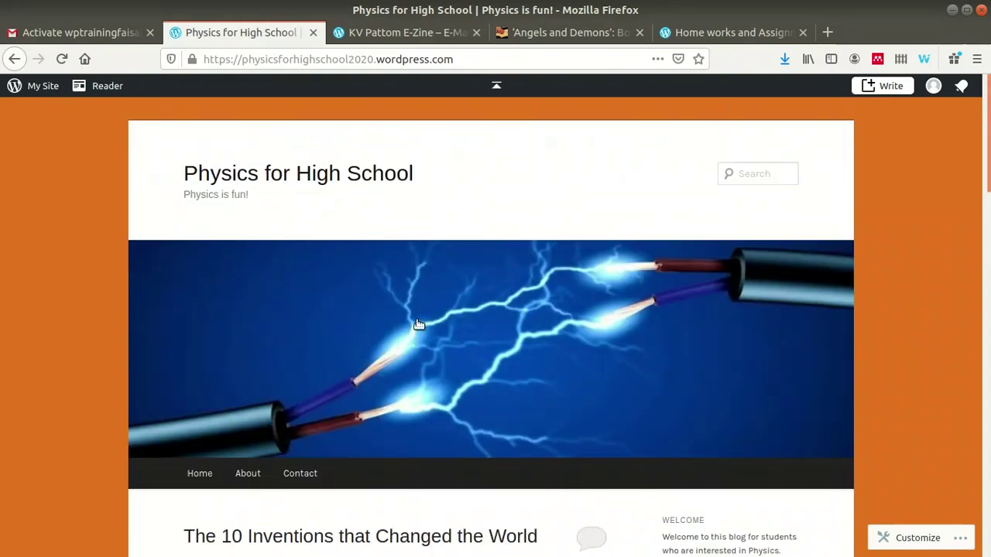
pyautogui.scroll(-5, 491, 302)
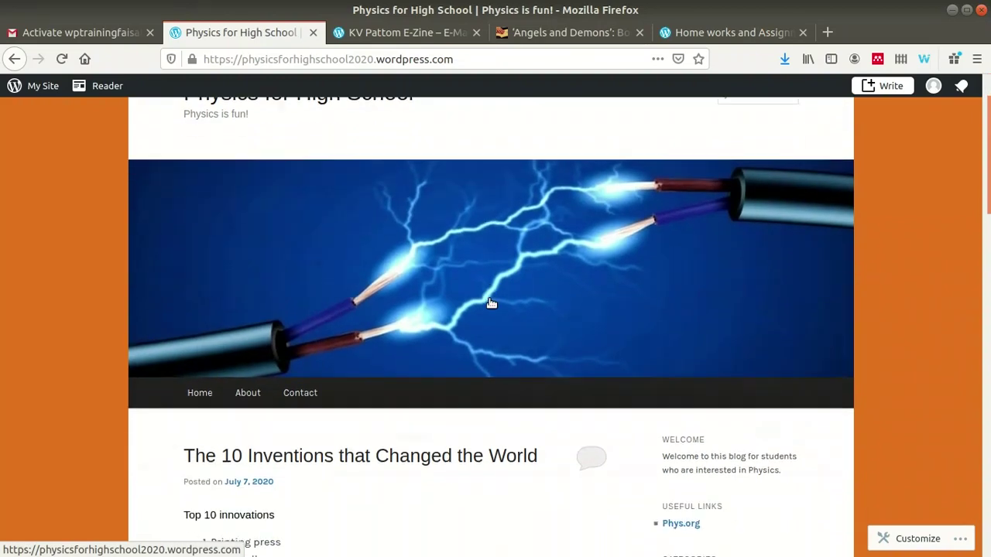
pyautogui.scroll(3, 489, 306)
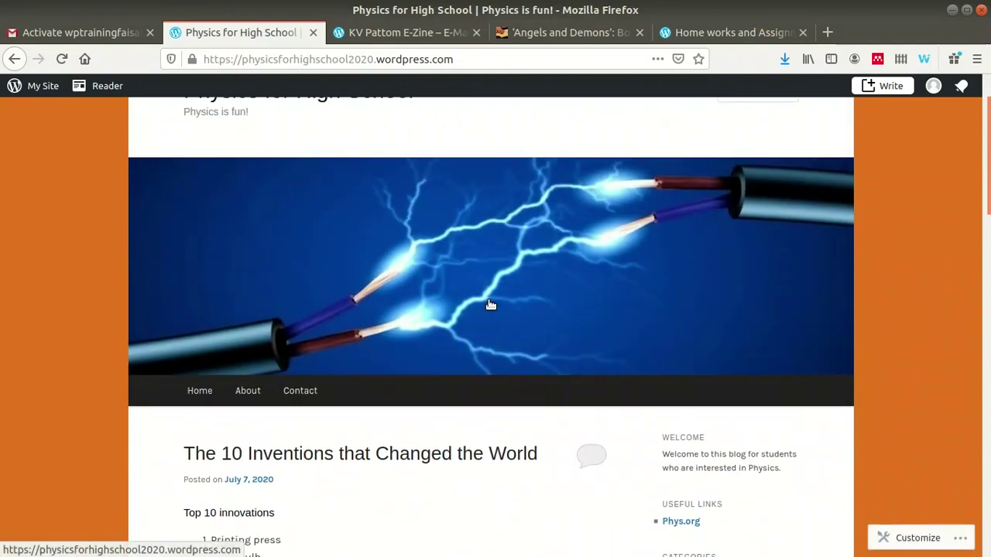
pyautogui.scroll(-3, 462, 329)
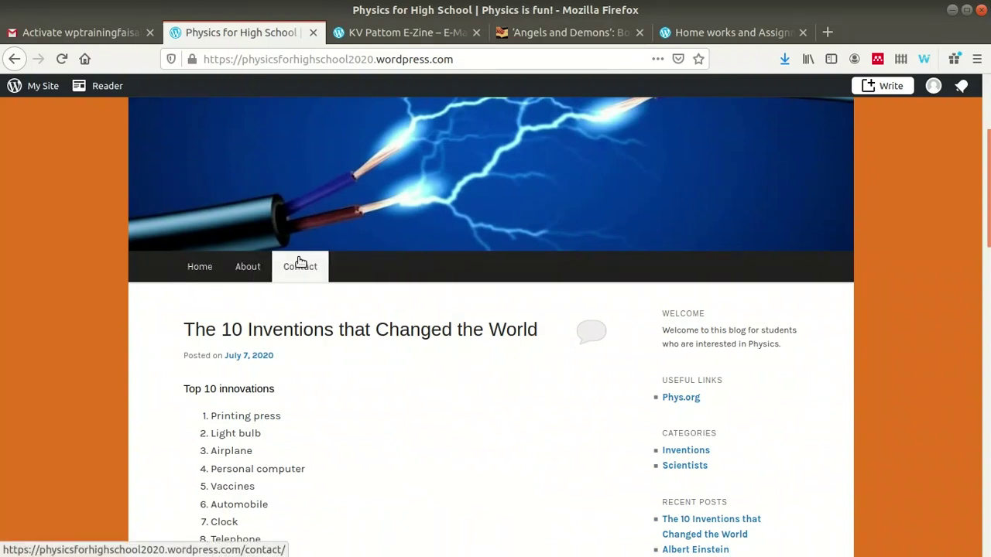
# Open the site's About page for editing in the block editor, then show all windows.
pyautogui.click(254, 275)
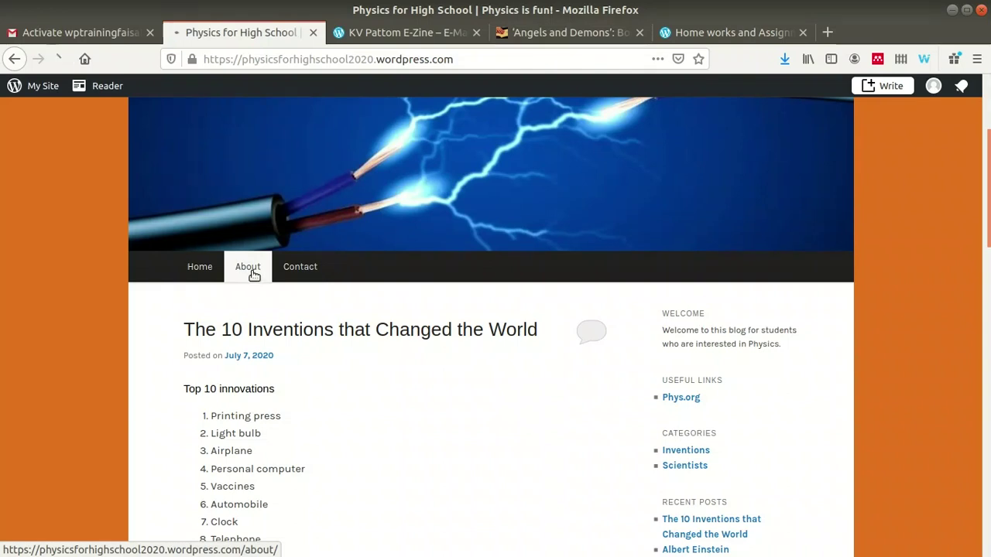
pyautogui.scroll(-5, 381, 378)
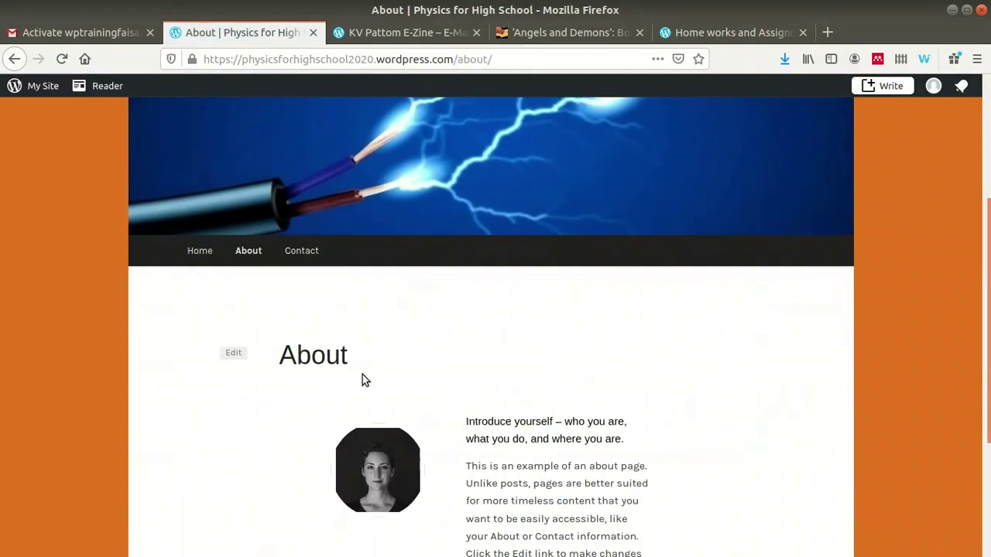
pyautogui.click(229, 243)
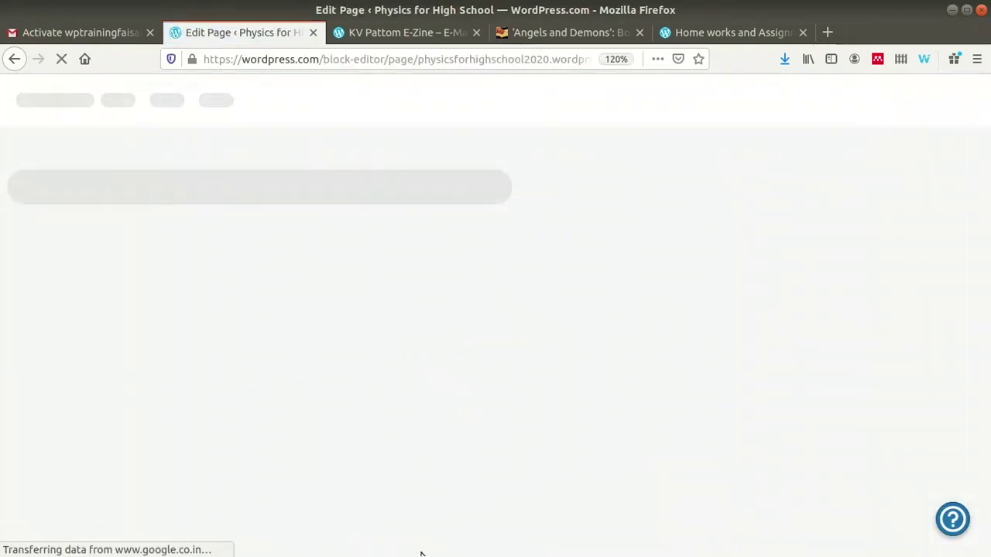
pyautogui.press('super')
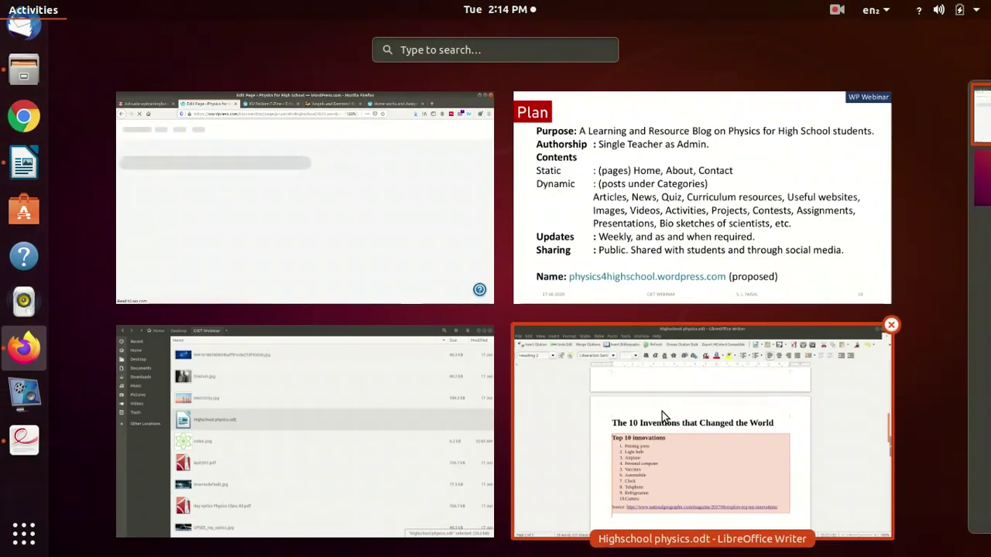
# Review the Highschool physics notes in Writer to the useful websites, then return to the About editor.
pyautogui.click(661, 411)
pyautogui.scroll(-10, 626, 348)
pyautogui.scroll(15, 596, 323)
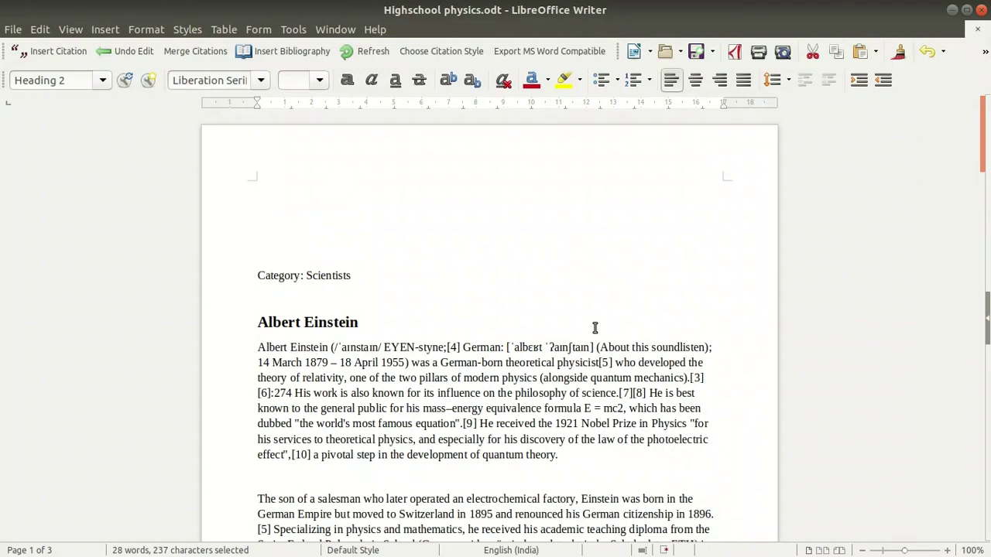
pyautogui.scroll(-20, 595, 328)
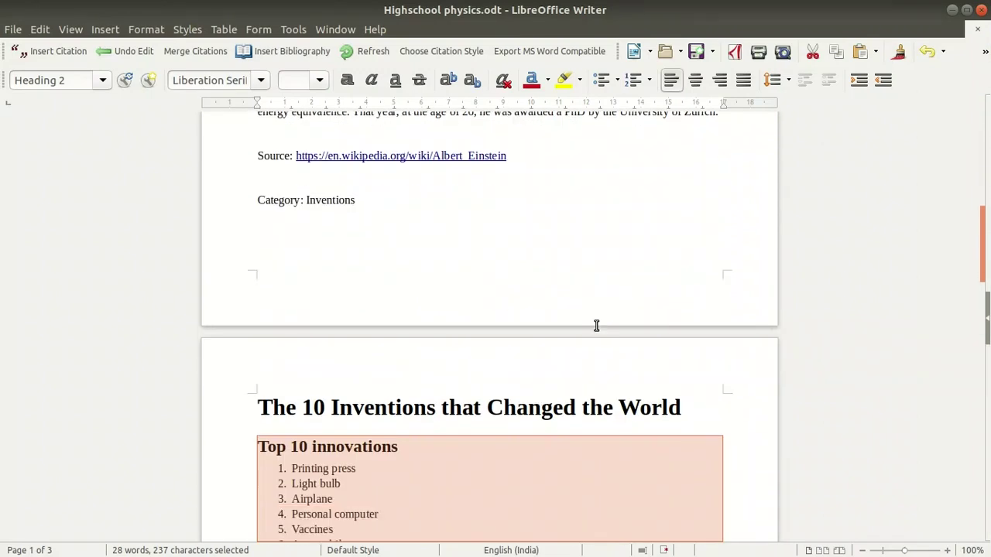
pyautogui.scroll(-10, 596, 325)
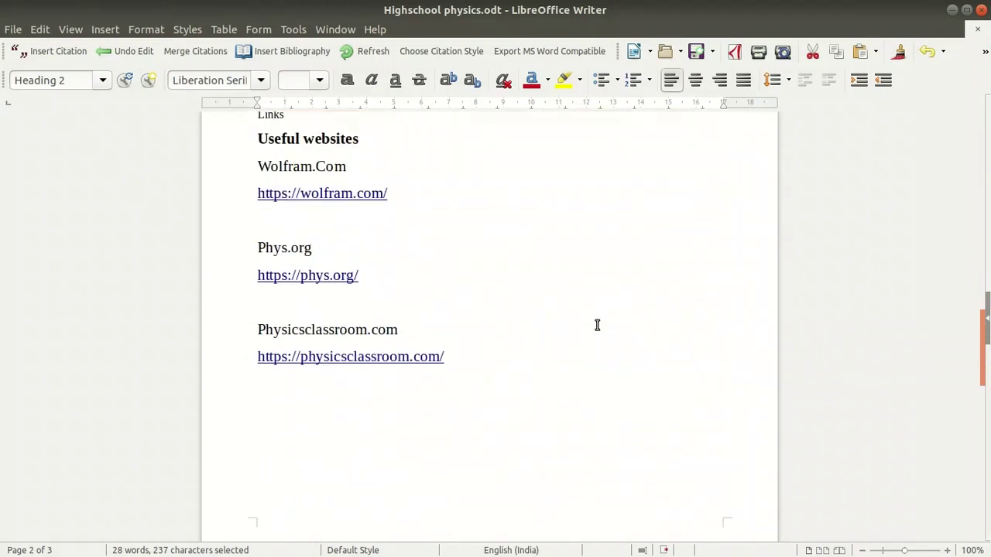
pyautogui.press('super')
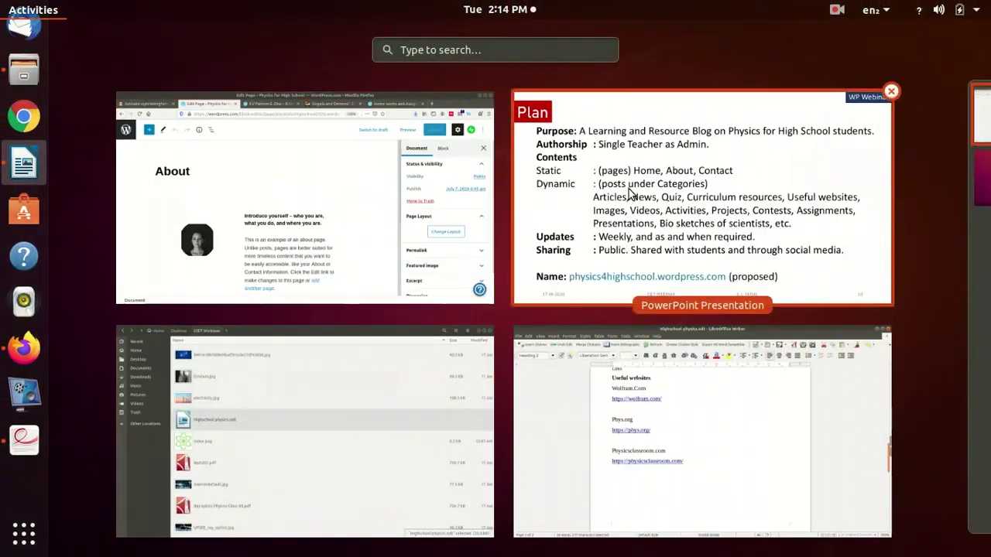
pyautogui.click(292, 226)
# Delete the sample heading and introduction paragraph from the About page.
pyautogui.click(314, 307)
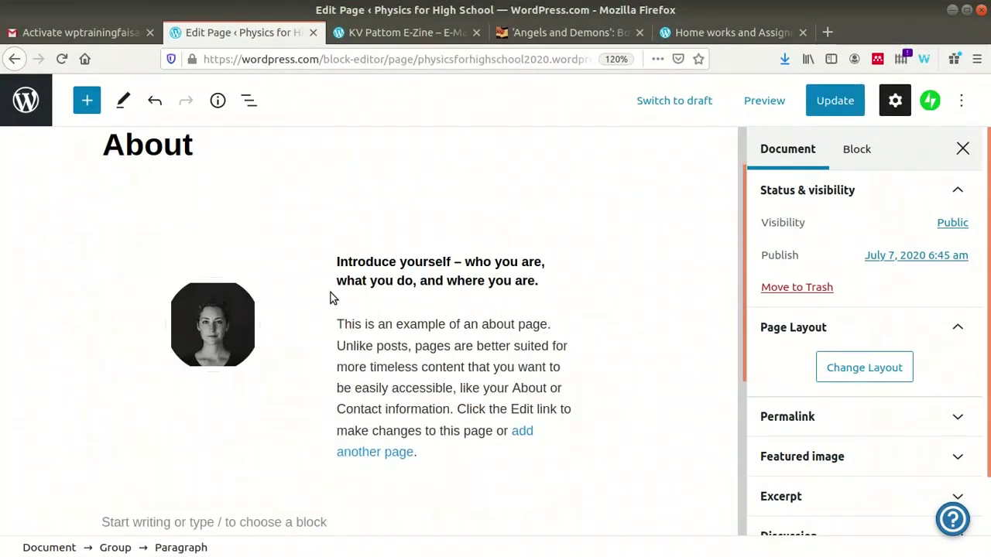
pyautogui.click(534, 364)
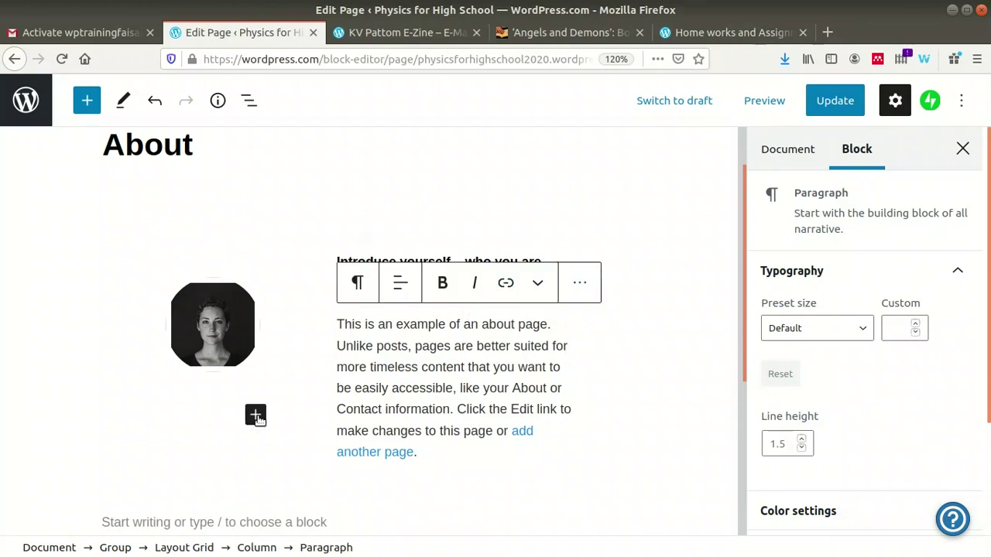
pyautogui.click(357, 367)
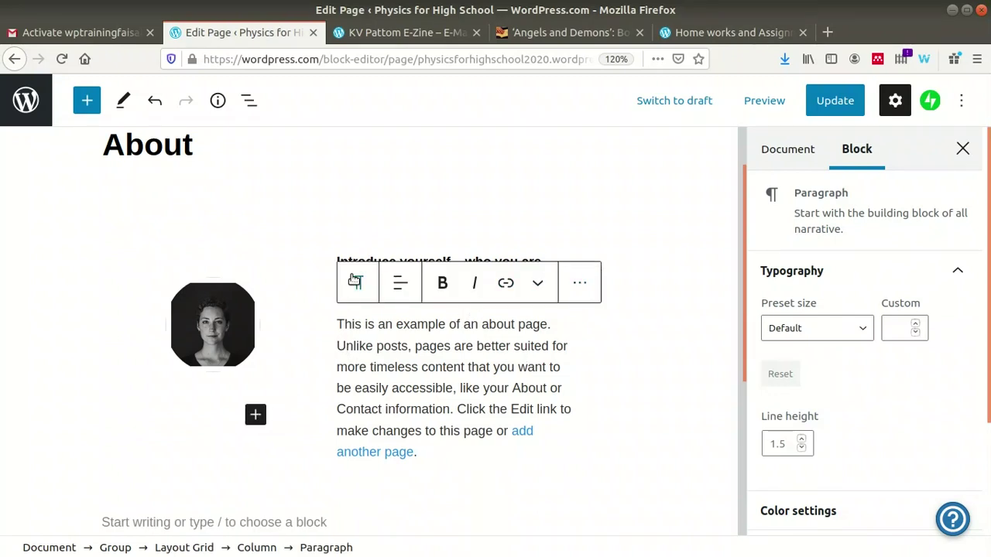
pyautogui.moveTo(338, 261); pyautogui.dragTo(566, 490)
pyautogui.press('BackSpace')
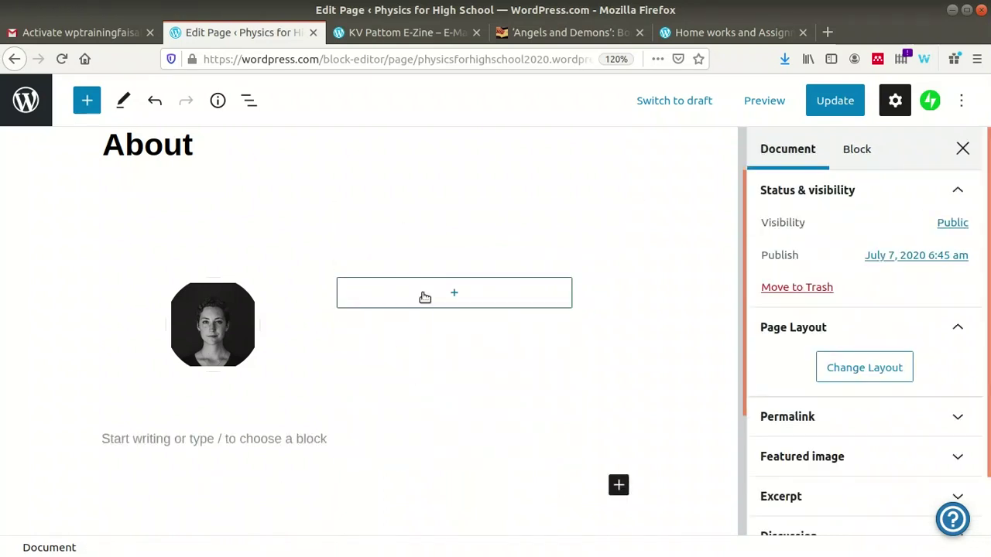
# Delete the sample portrait photo, leaving the column empty.
pyautogui.click(456, 297)
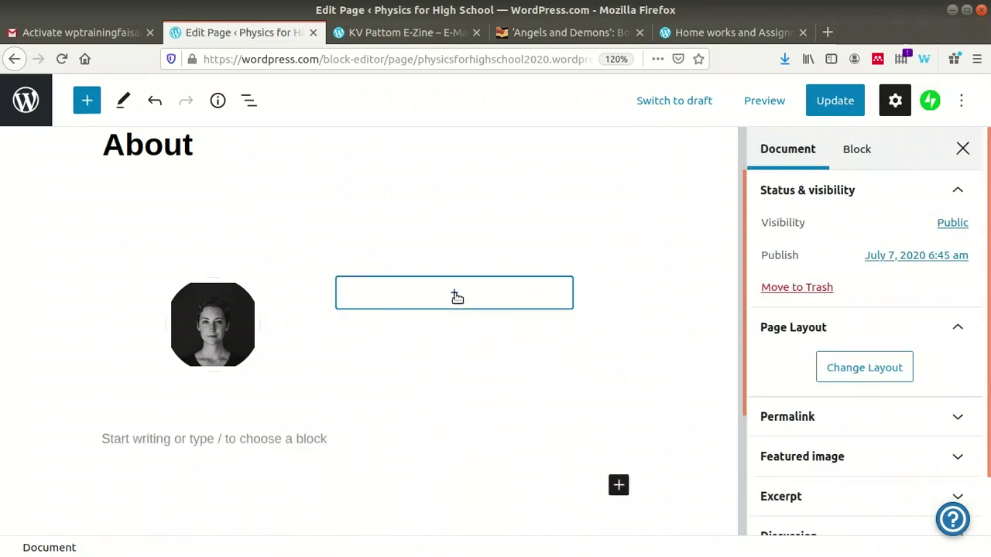
pyautogui.click(248, 328)
pyautogui.press('BackSpace')
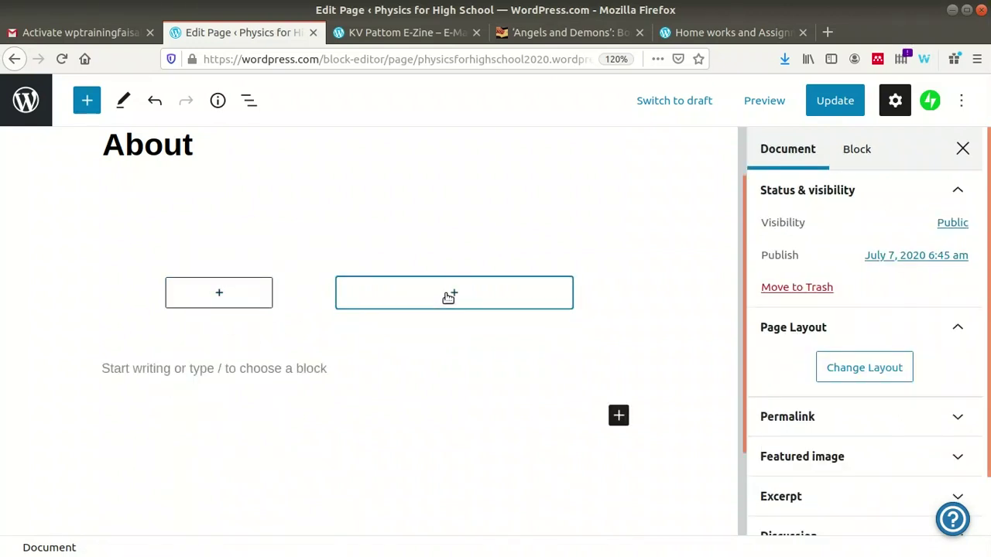
pyautogui.click(449, 298)
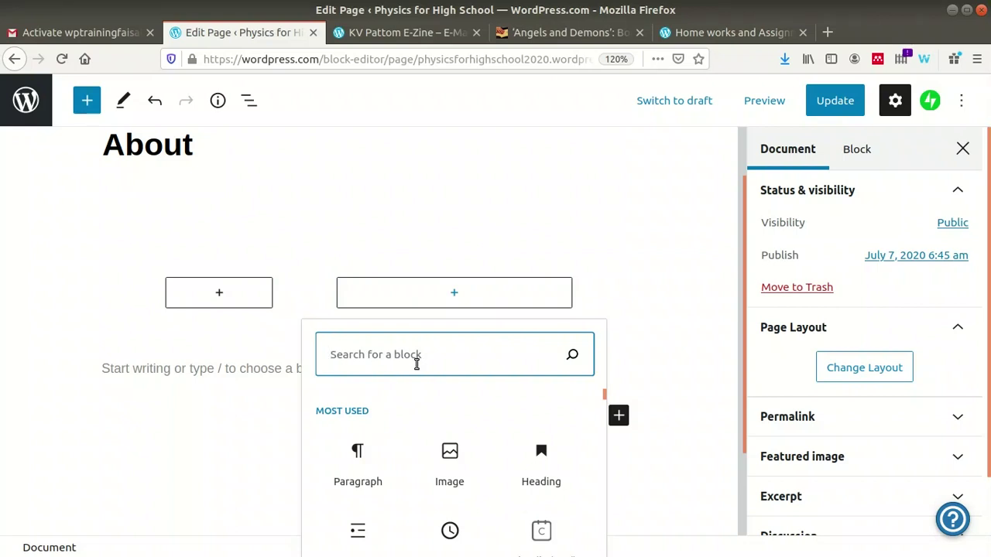
pyautogui.write('A b')
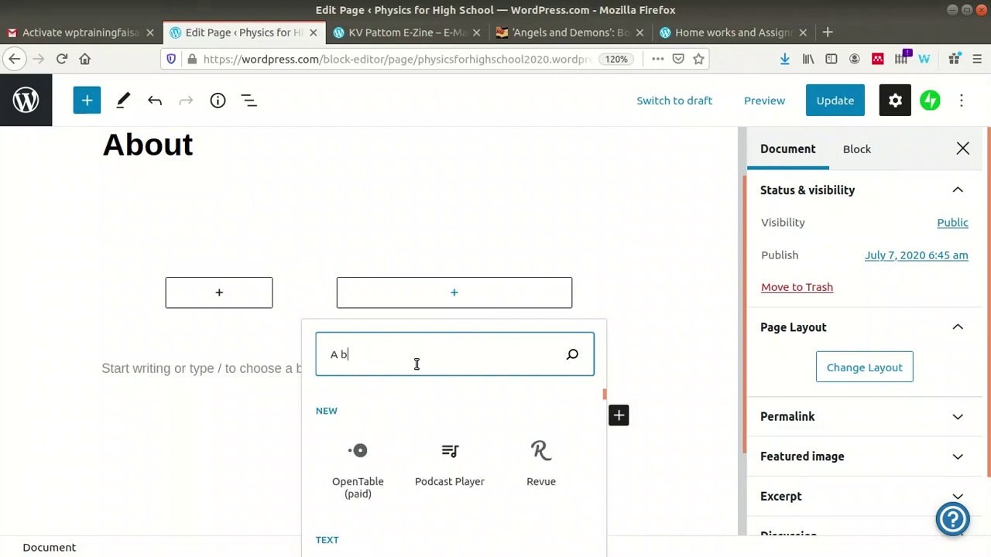
pyautogui.write('log for')
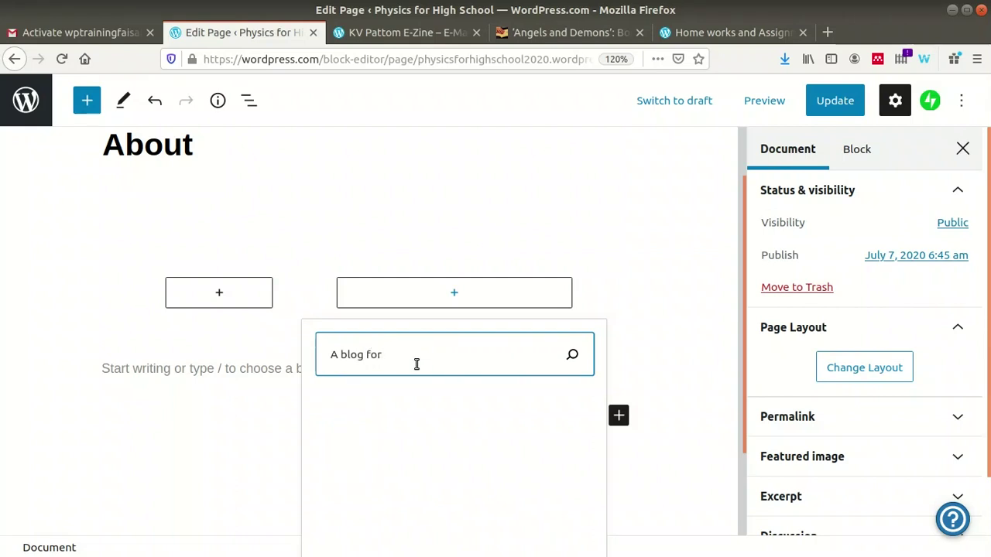
pyautogui.write(' Students')
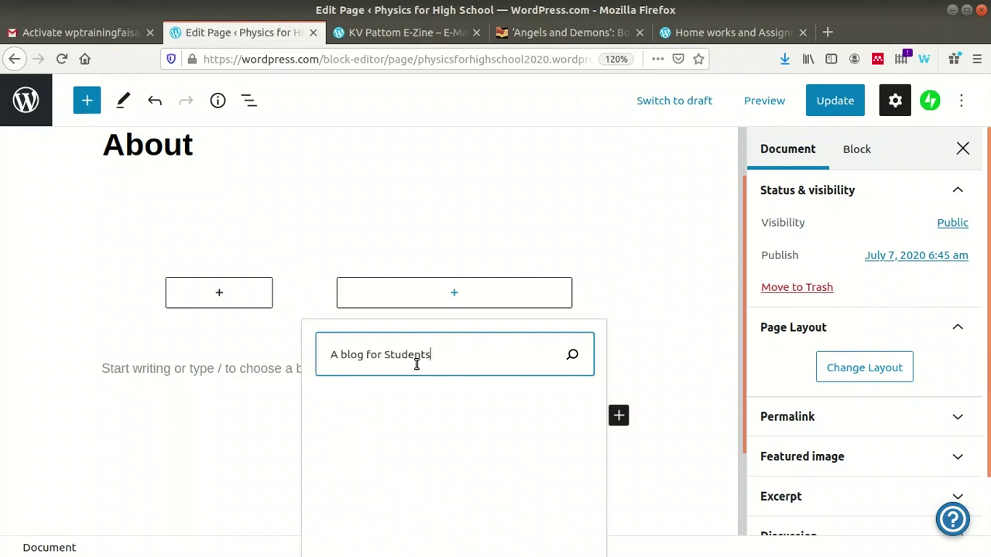
pyautogui.write(' to learn Physics,')
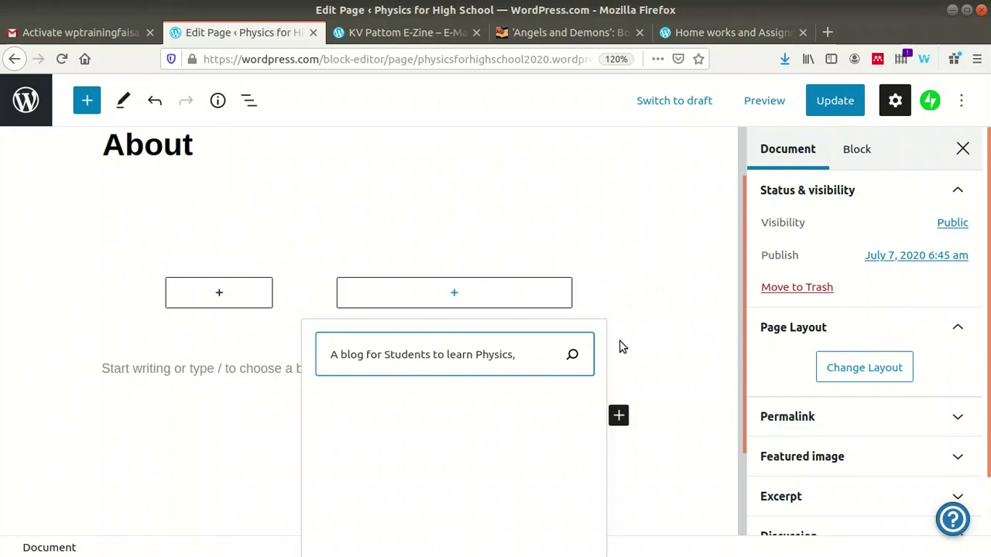
# Add a paragraph reading 'A blog for students to learn Physics.' and review the Document settings.
pyautogui.click(659, 389)
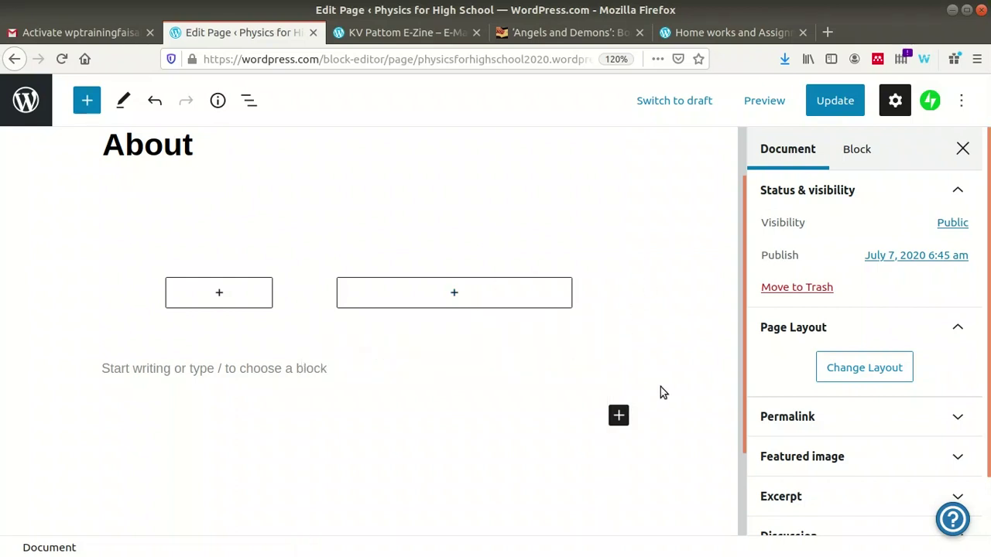
pyautogui.click(223, 364)
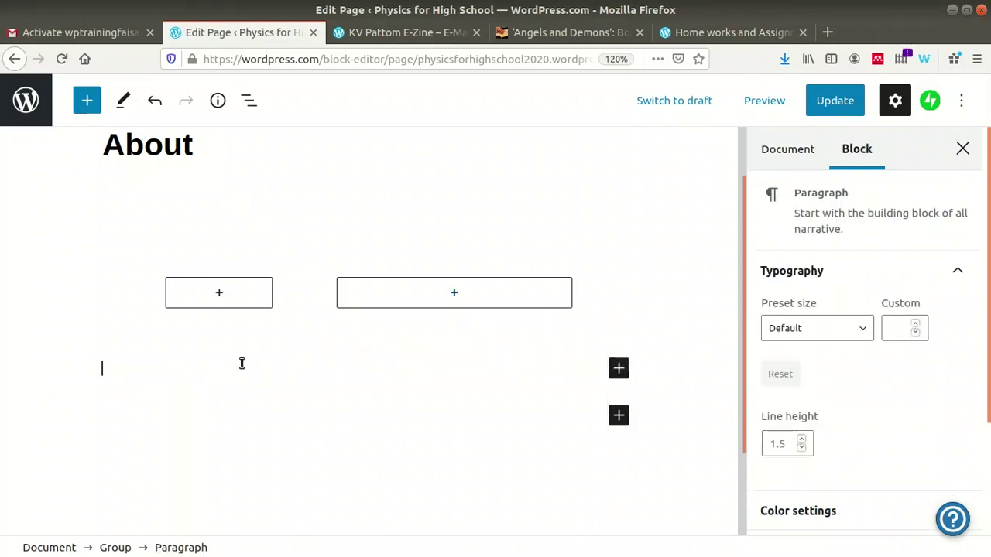
pyautogui.write('A ')
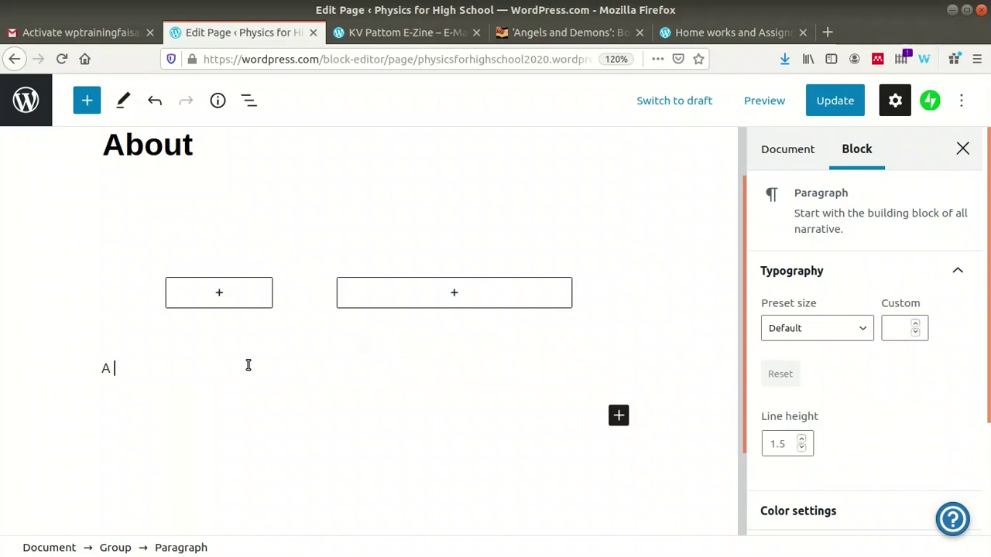
pyautogui.write('blog for stude')
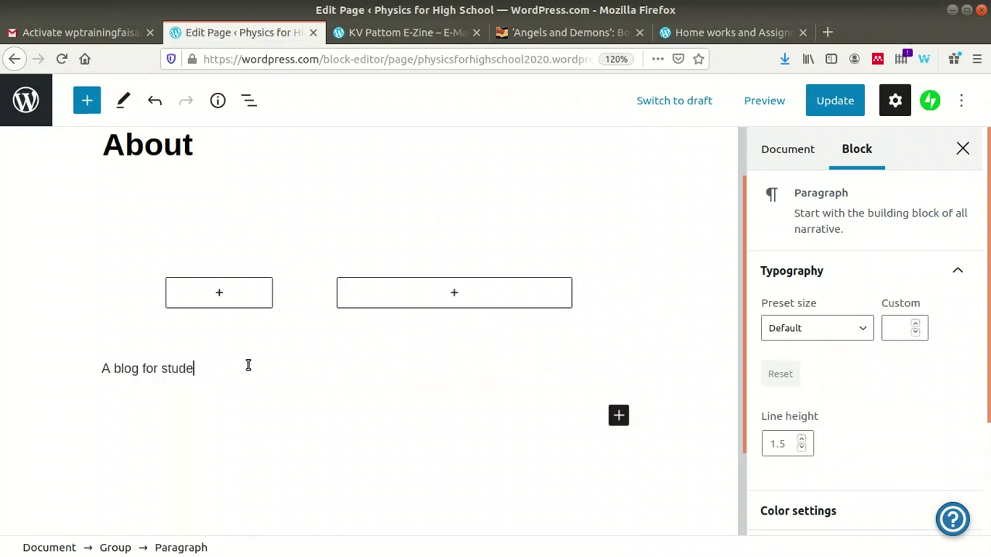
pyautogui.write('nts to learn Ph')
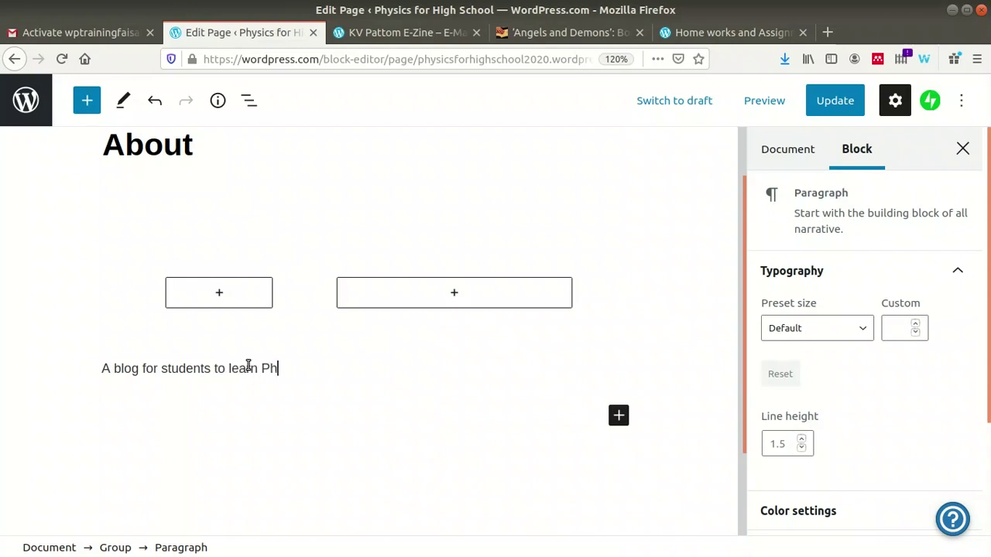
pyautogui.write('ysics.')
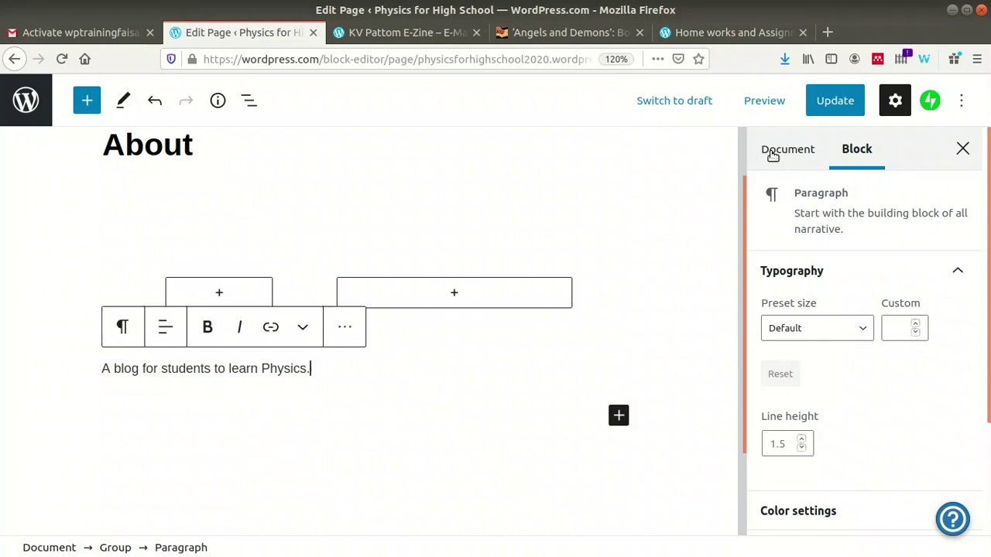
pyautogui.click(791, 149)
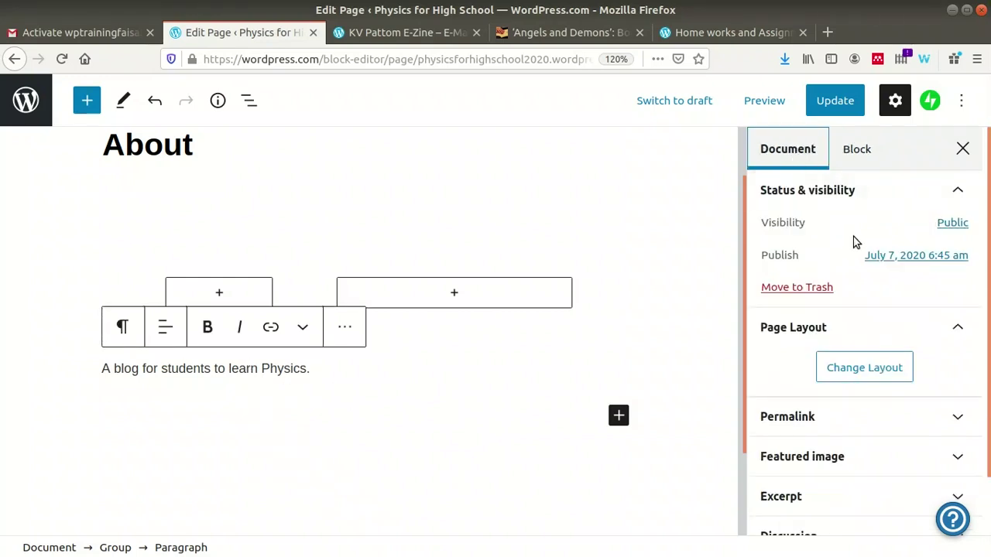
pyautogui.scroll(-1, 856, 356)
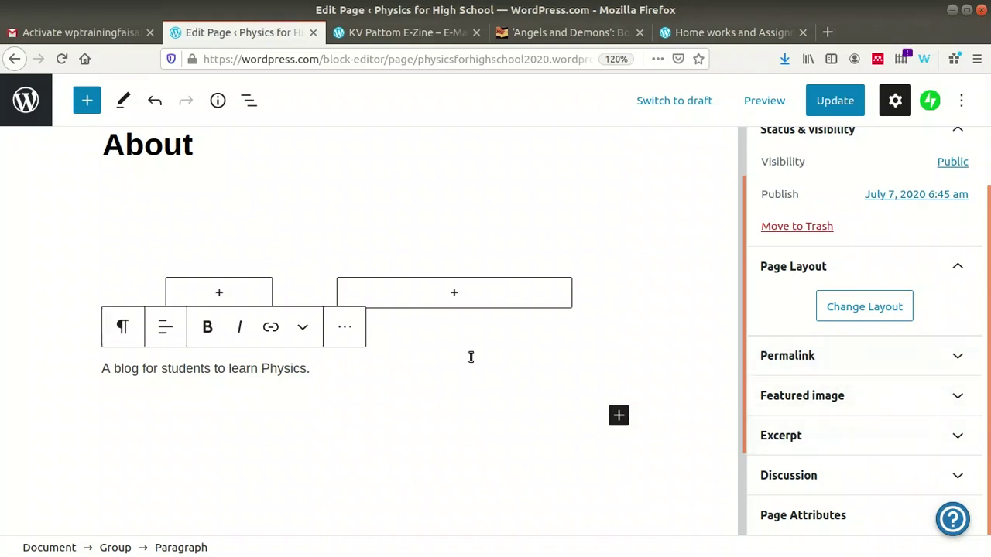
pyautogui.scroll(1, 643, 284)
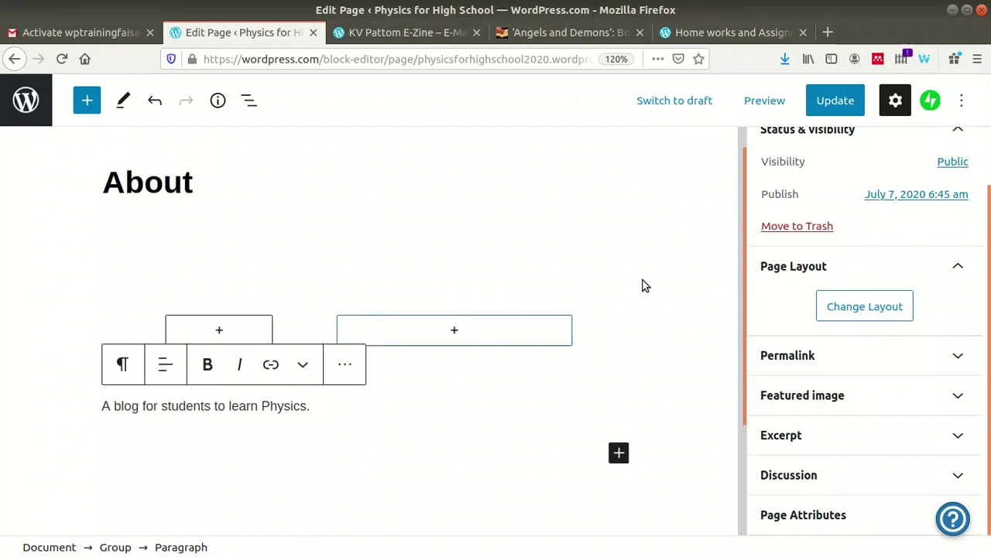
# Save the About page changes and view the published About page.
pyautogui.click(837, 103)
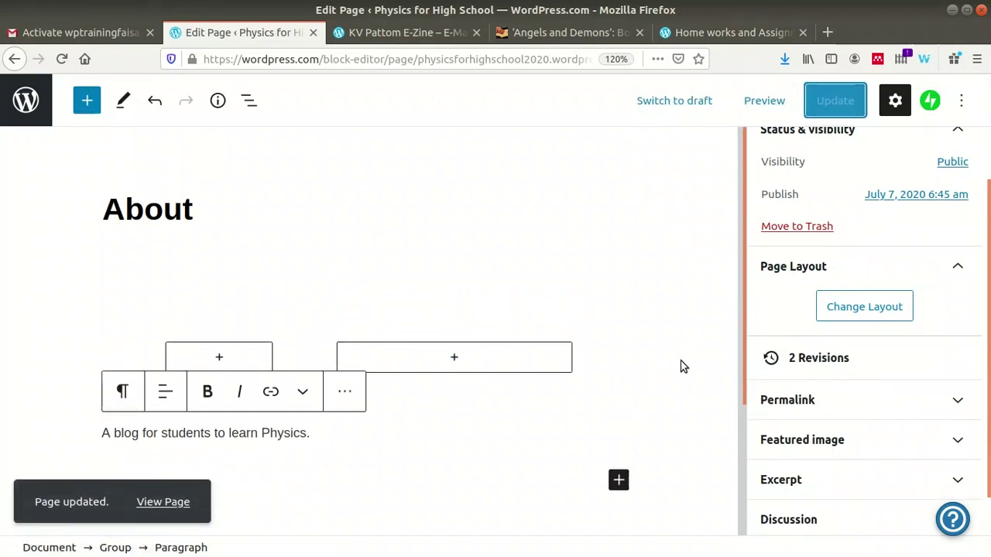
pyautogui.click(161, 503)
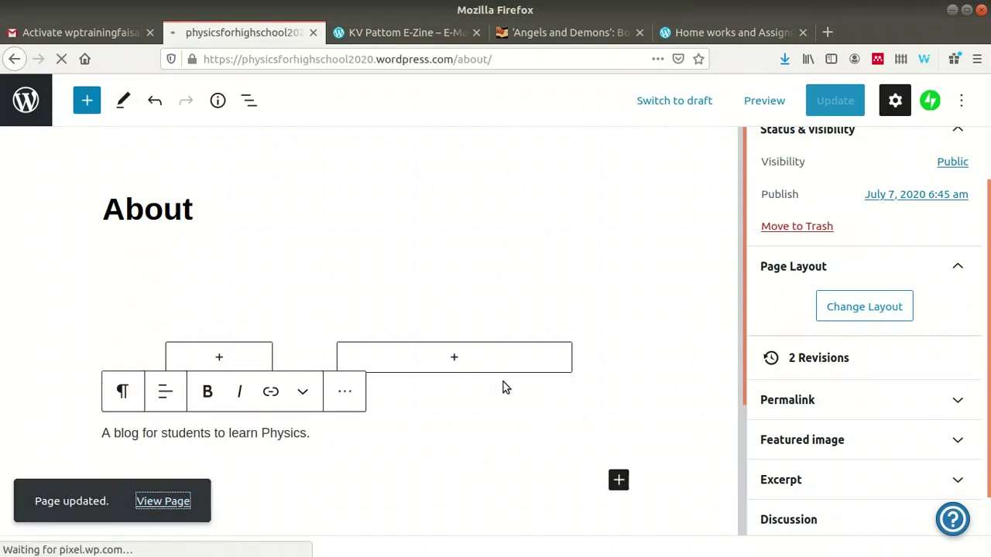
pyautogui.scroll(-5, 542, 391)
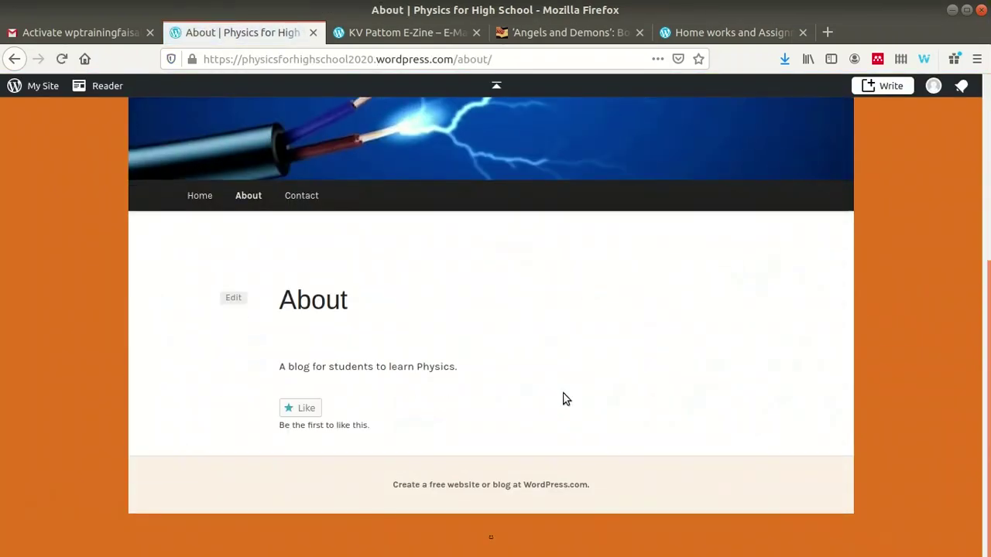
pyautogui.scroll(5, 564, 398)
# Go back to the site's home page and scroll through it.
pyautogui.click(201, 446)
pyautogui.scroll(-3, 203, 446)
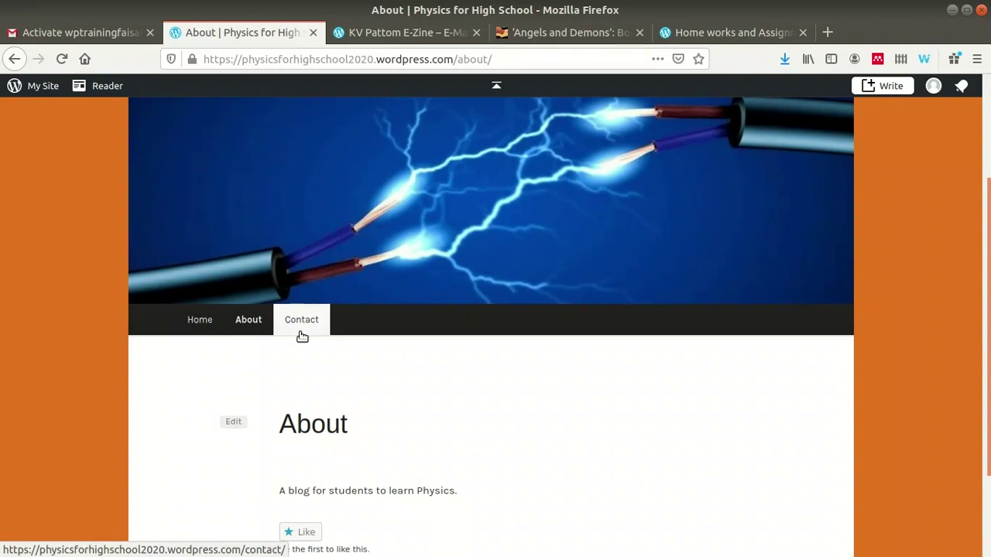
pyautogui.scroll(-3, 377, 341)
pyautogui.scroll(5, 377, 342)
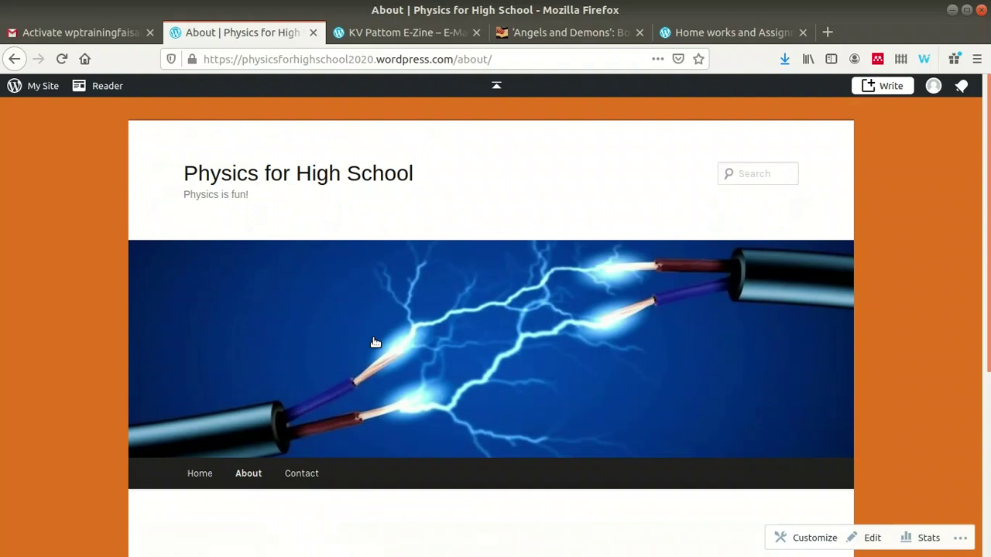
# Load the home page from the site title and scroll through 'The 10 Inventions that Changed the World'.
pyautogui.click(302, 172)
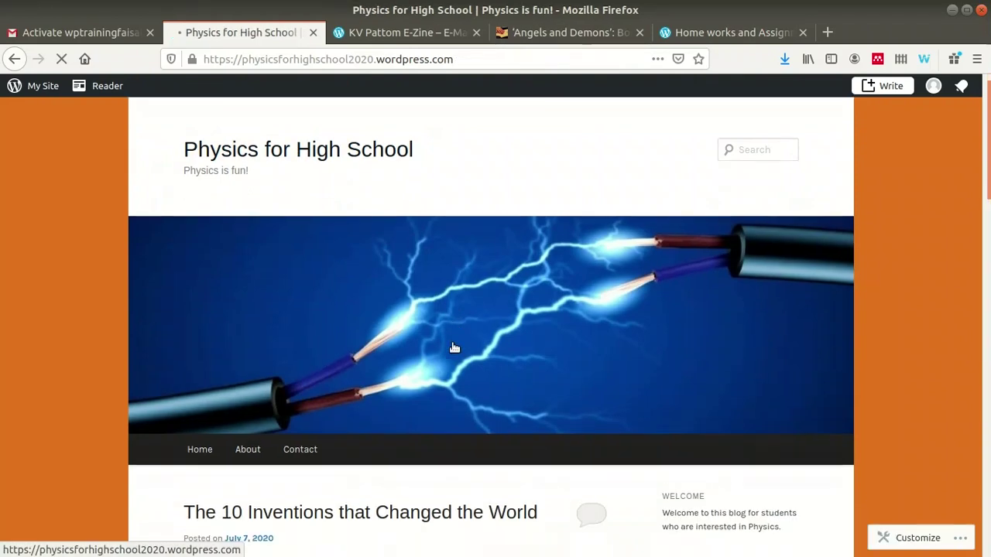
pyautogui.scroll(-4, 454, 341)
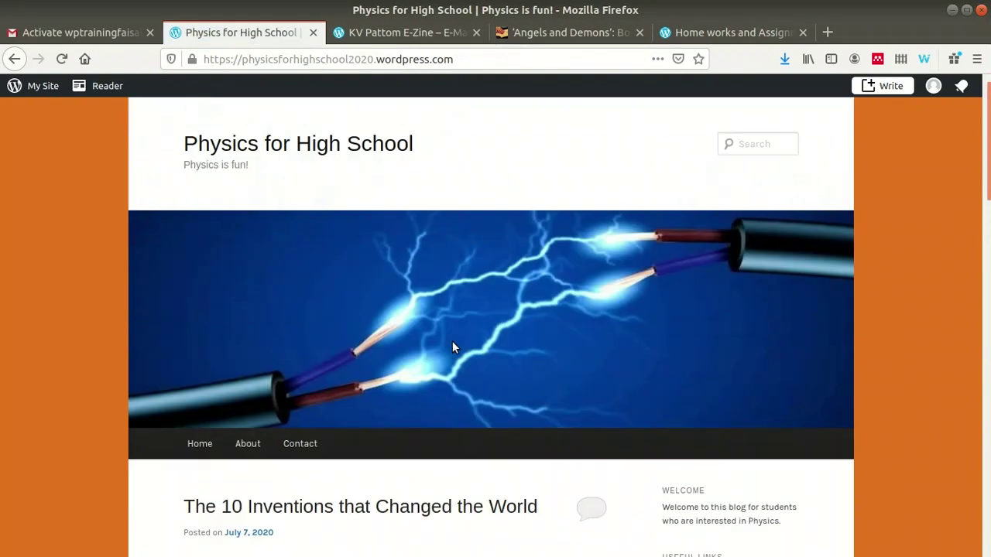
pyautogui.scroll(-5, 457, 350)
pyautogui.scroll(5, 458, 352)
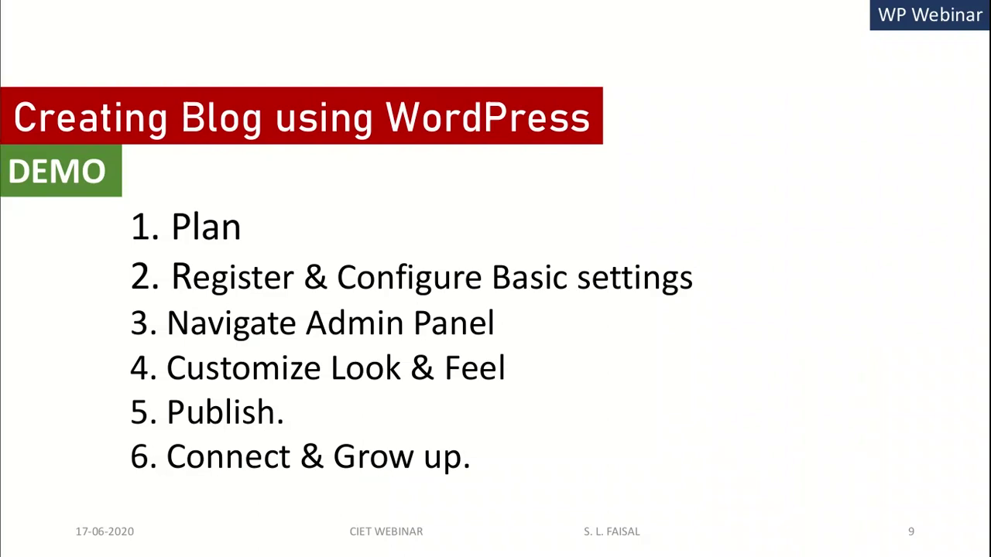
# Switch back to Firefox and open Tools > Marketing for Physics for High School.
pyautogui.press('super')
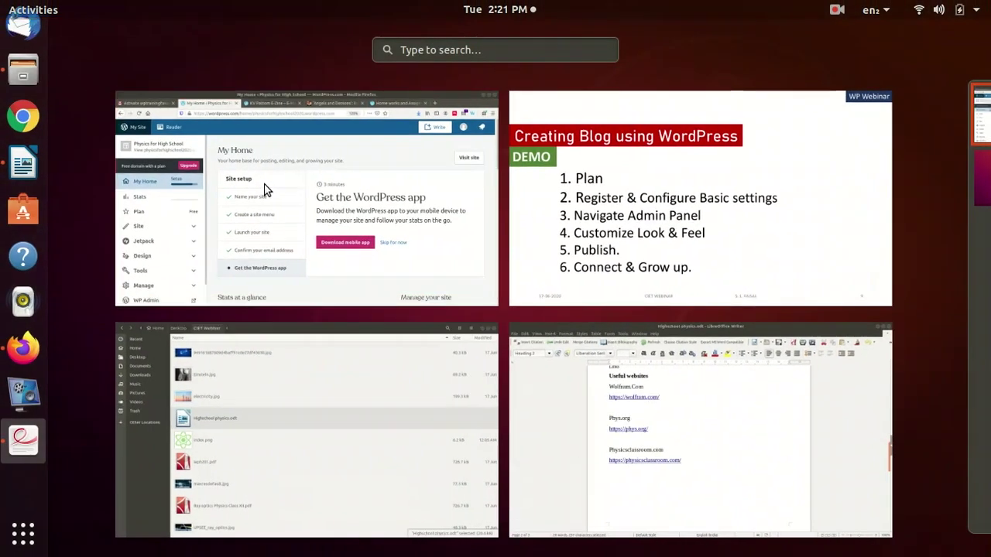
pyautogui.click(262, 184)
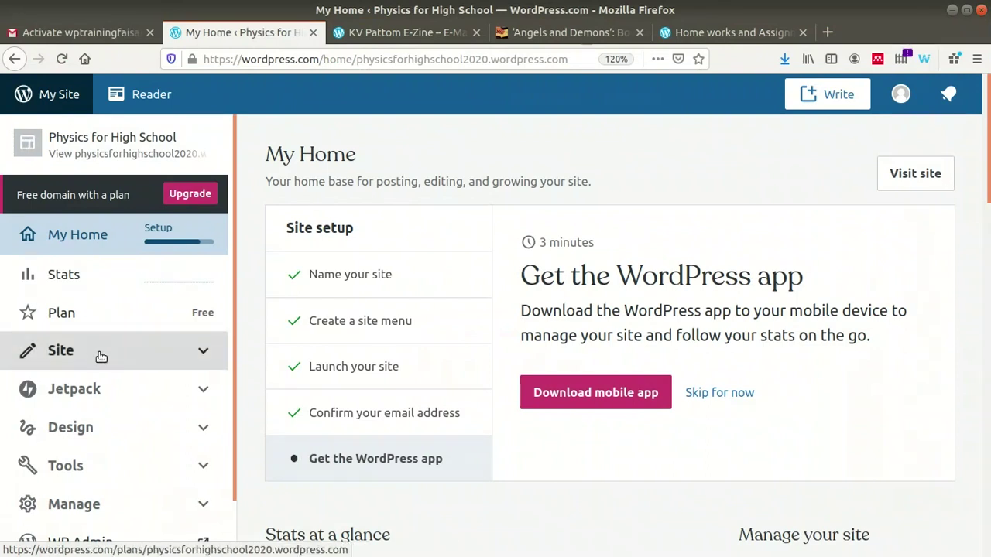
pyautogui.scroll(-2, 98, 352)
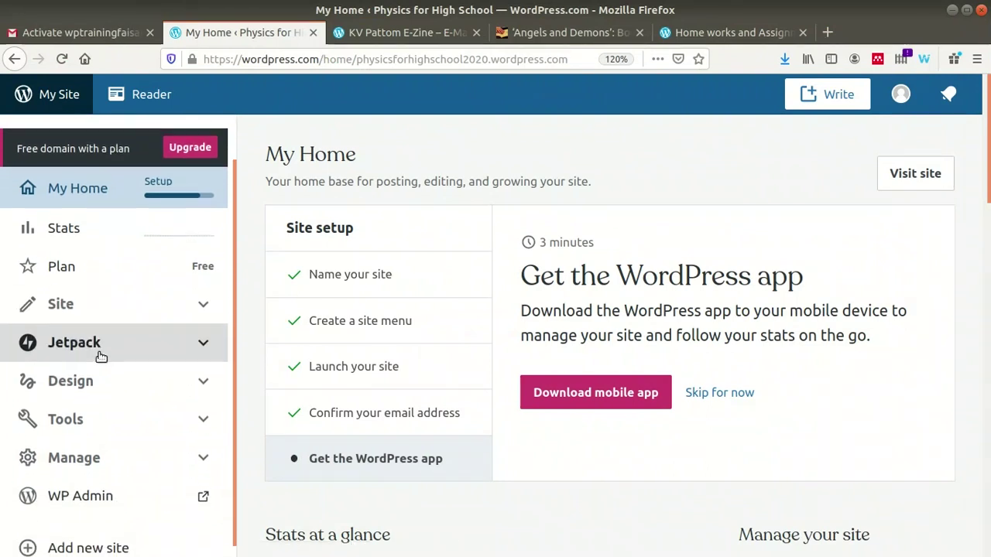
pyautogui.click(205, 409)
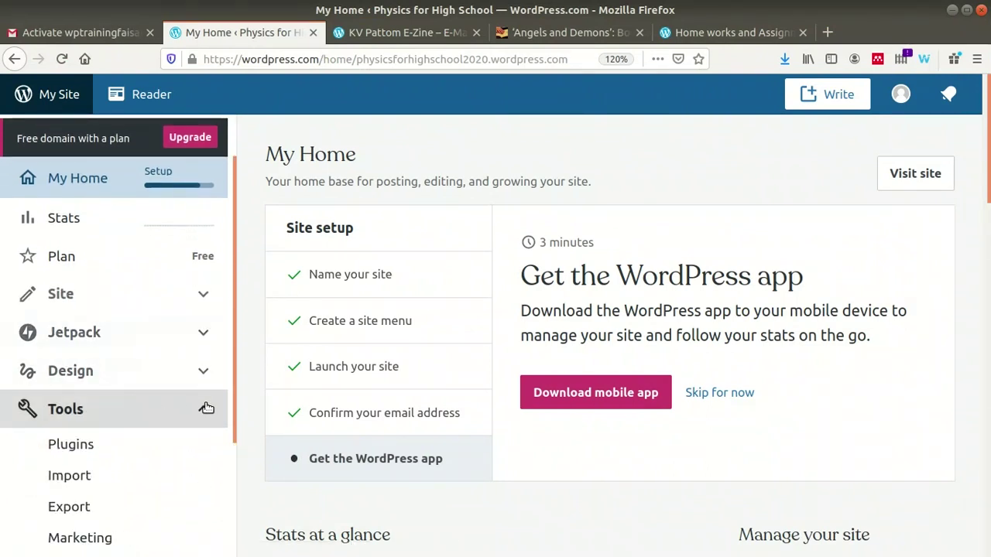
pyautogui.scroll(-3, 197, 401)
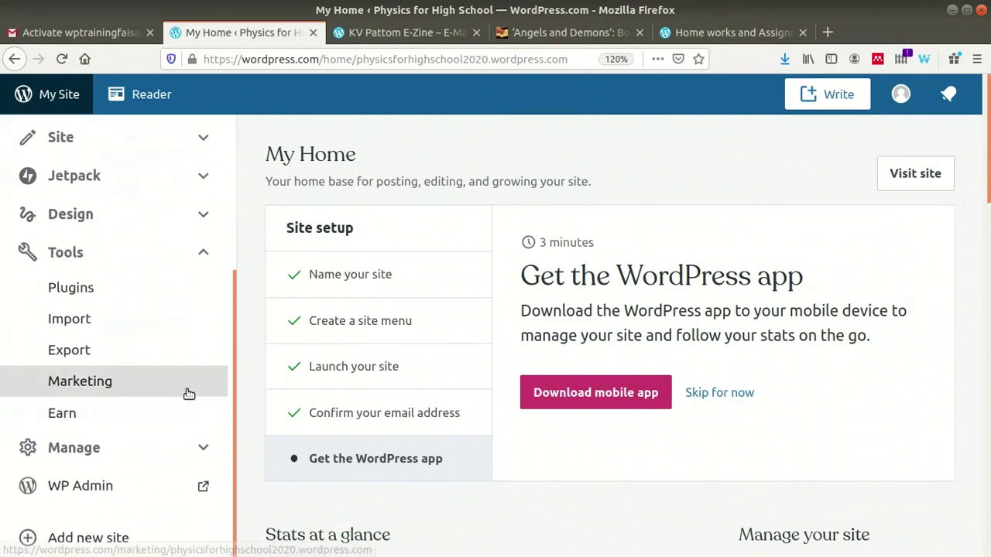
pyautogui.click(89, 382)
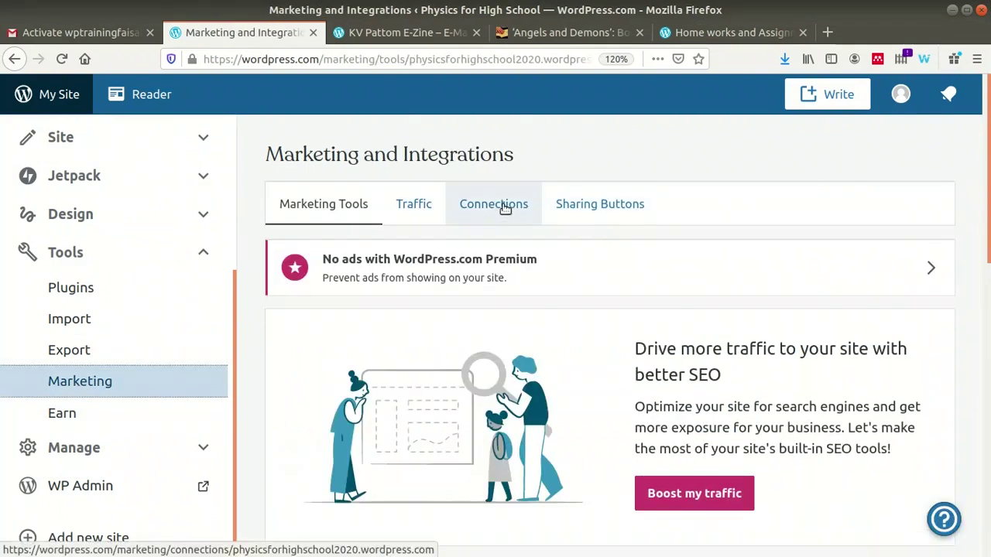
# Review the Connections tab's Publicize options for Facebook, Twitter, LinkedIn and Tumblr and the Manage connections list.
pyautogui.click(501, 206)
pyautogui.scroll(-3, 689, 379)
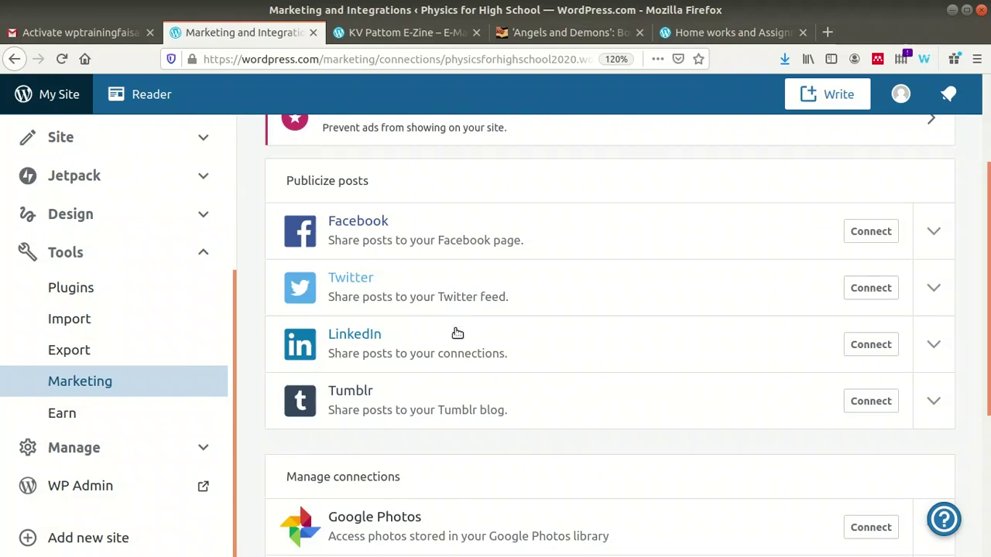
pyautogui.scroll(-5, 456, 408)
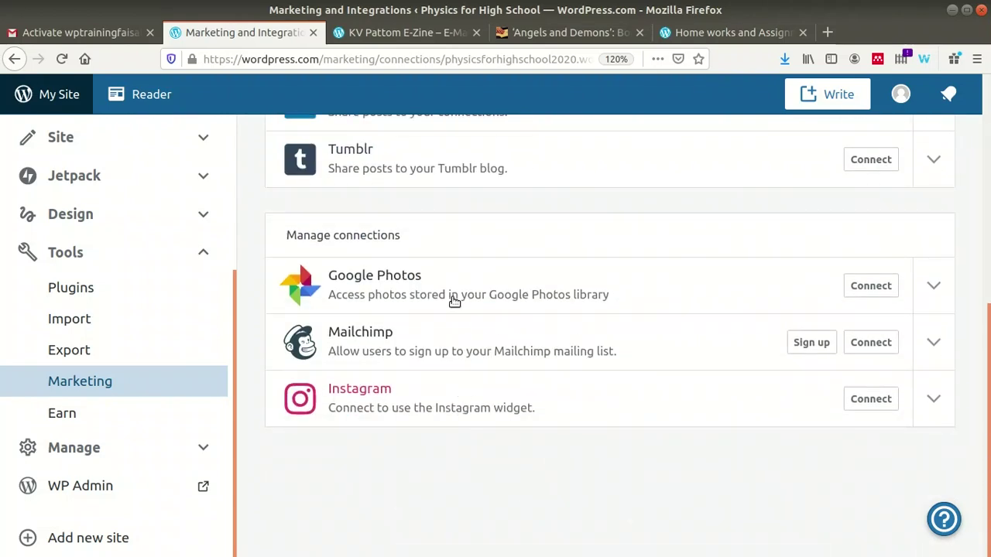
pyautogui.scroll(5, 481, 247)
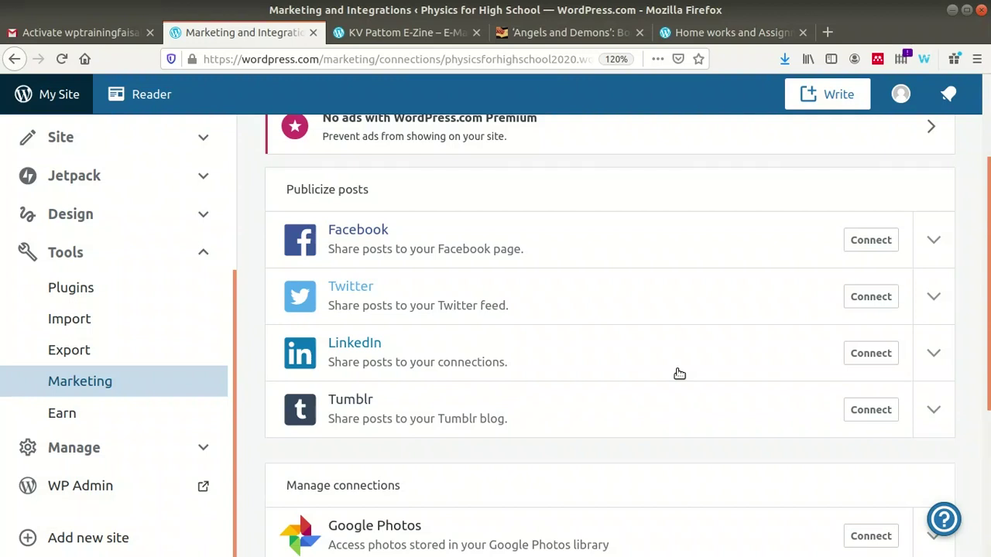
pyautogui.scroll(1, 506, 224)
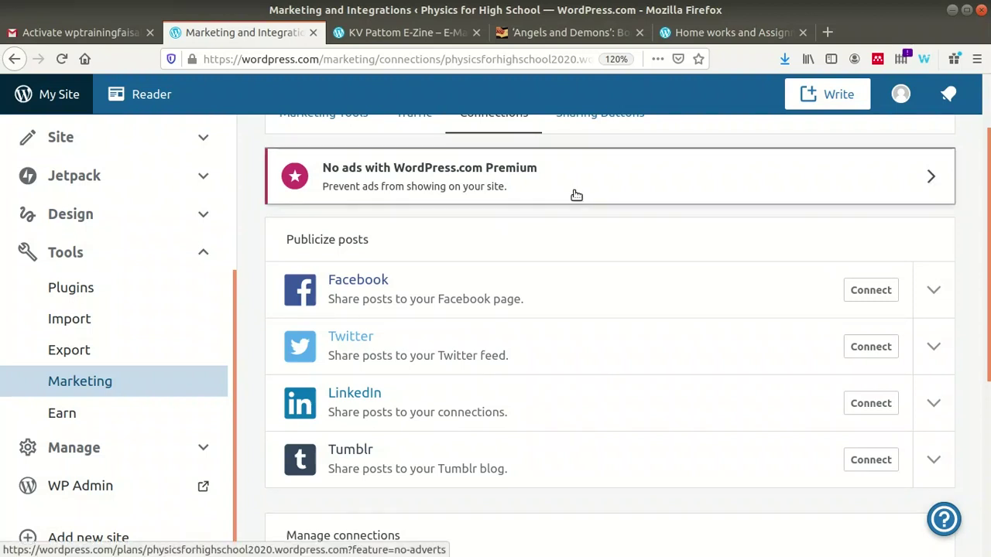
pyautogui.scroll(2, 348, 220)
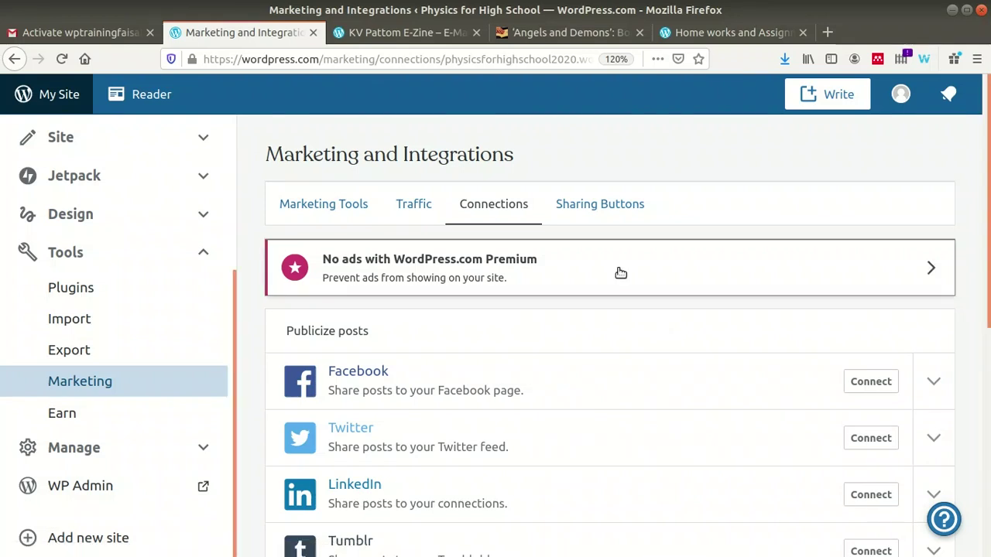
pyautogui.scroll(-2, 623, 256)
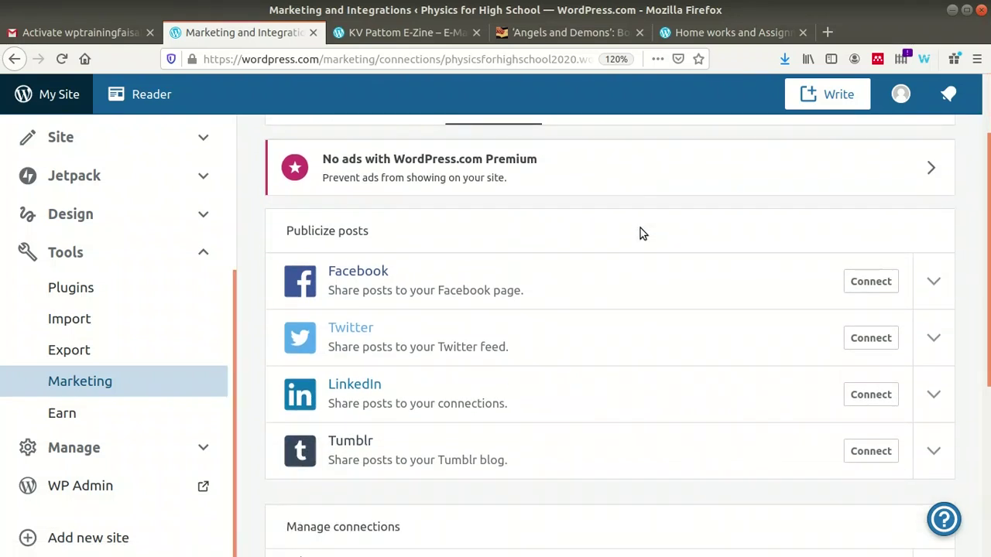
pyautogui.scroll(2, 642, 233)
# Review the Sharing Buttons preview with Press This, Twitter and Facebook, Icon & Text style, and Reblog & Like options.
pyautogui.click(630, 206)
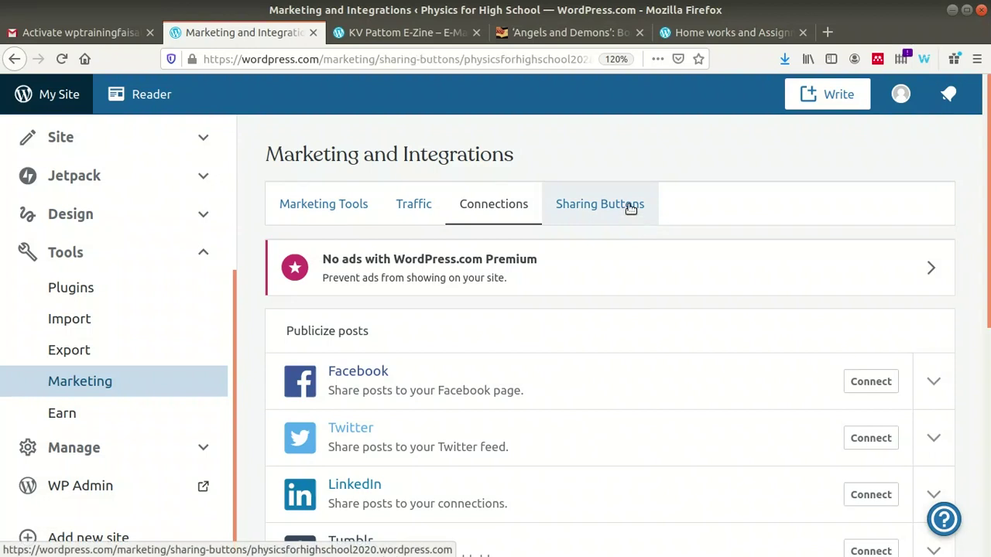
pyautogui.scroll(-2, 629, 310)
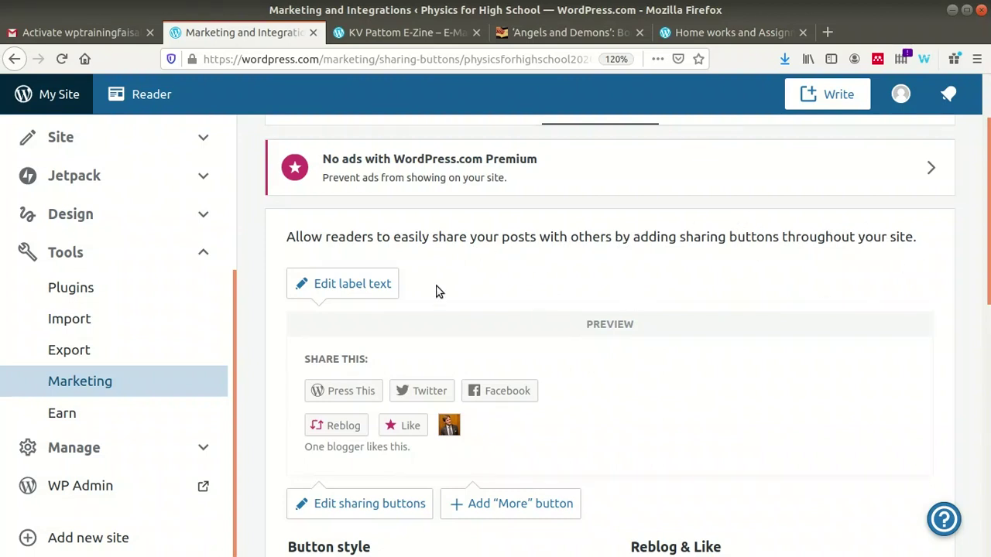
pyautogui.scroll(-3, 436, 290)
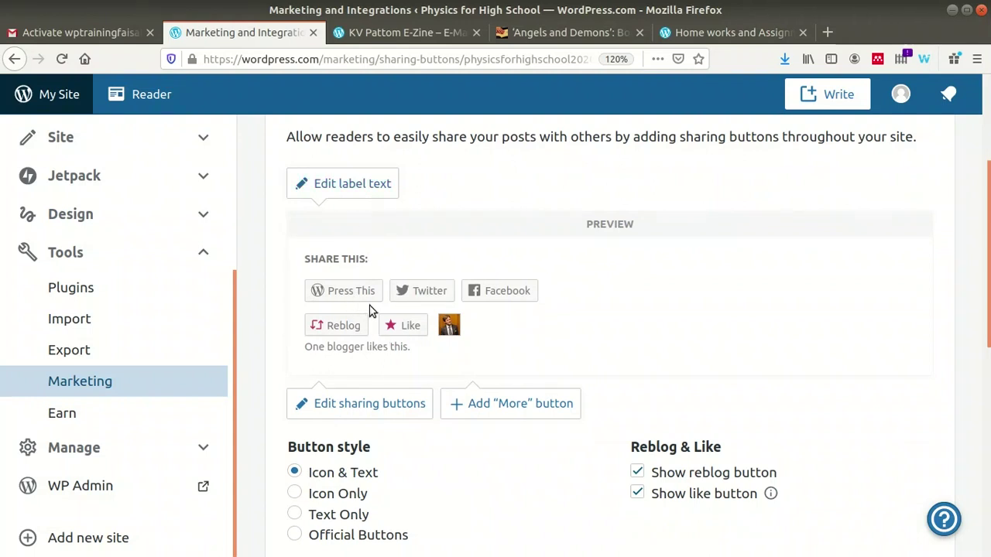
pyautogui.scroll(-3, 588, 327)
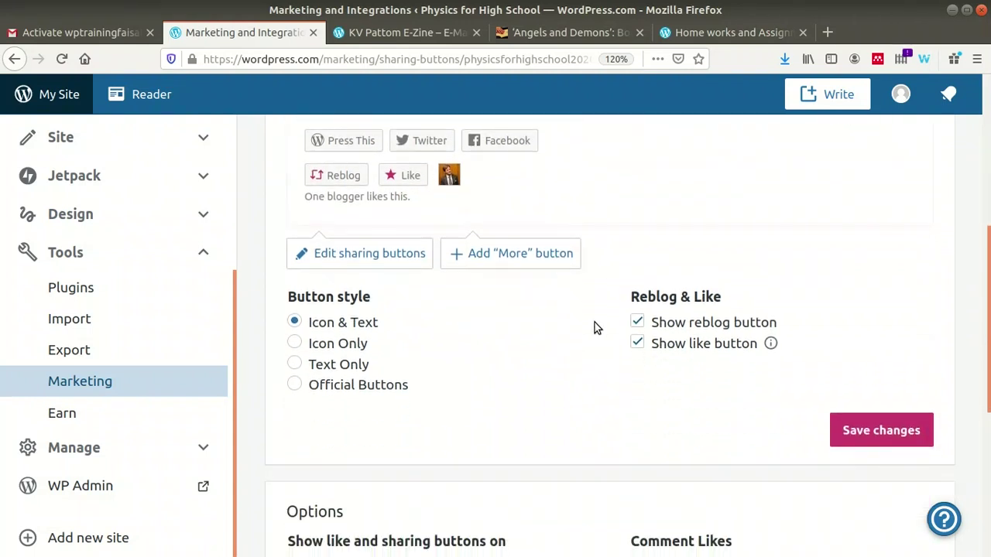
pyautogui.scroll(4, 594, 323)
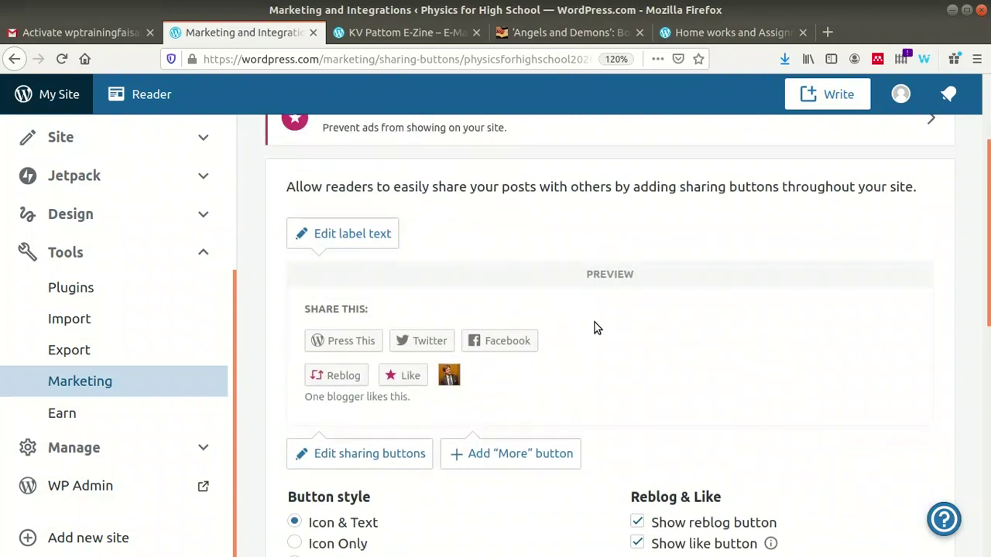
pyautogui.scroll(-2, 594, 327)
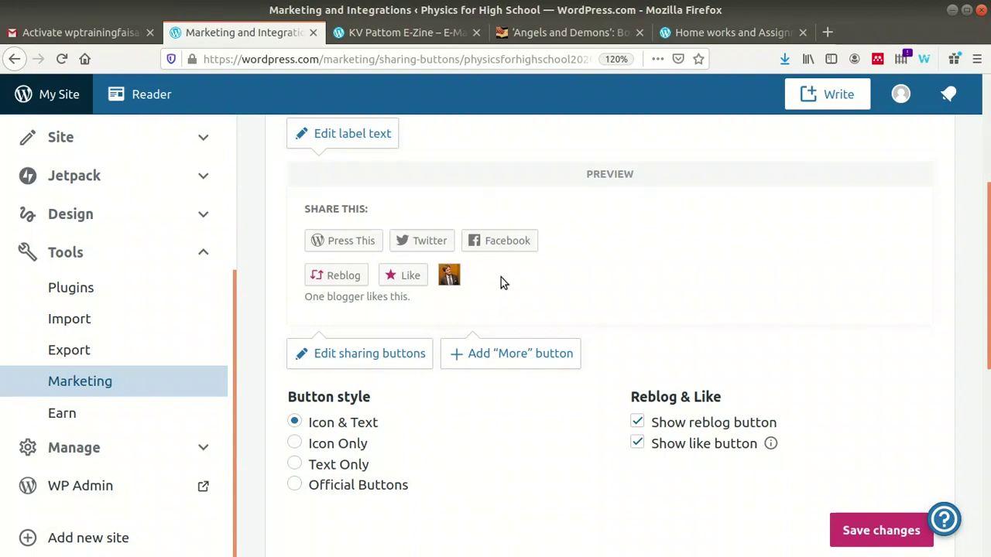
pyautogui.scroll(-5, 524, 292)
pyautogui.scroll(6, 525, 294)
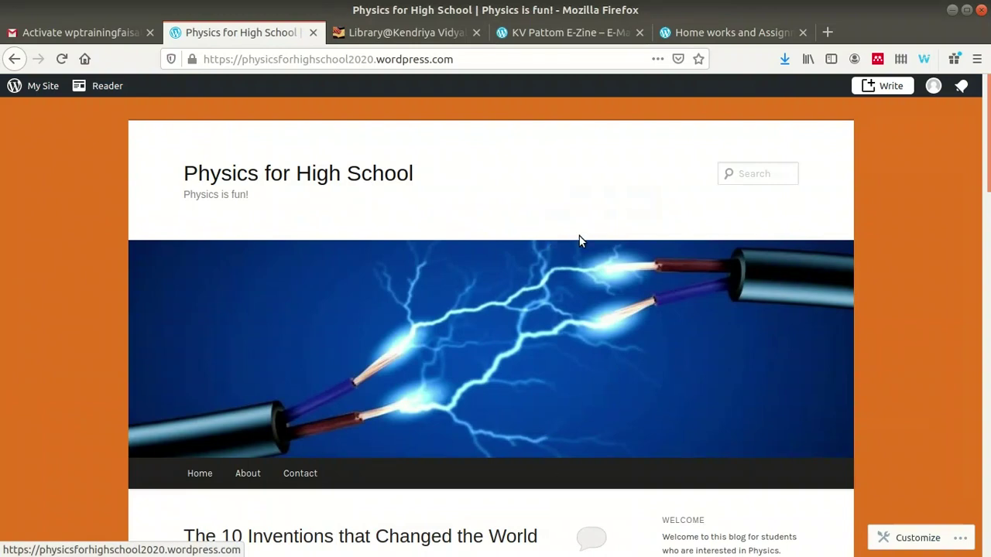
# Scroll through the live home page's 'The 10 Inventions that Changed the World' post and sidebar widgets.
pyautogui.scroll(-3, 653, 398)
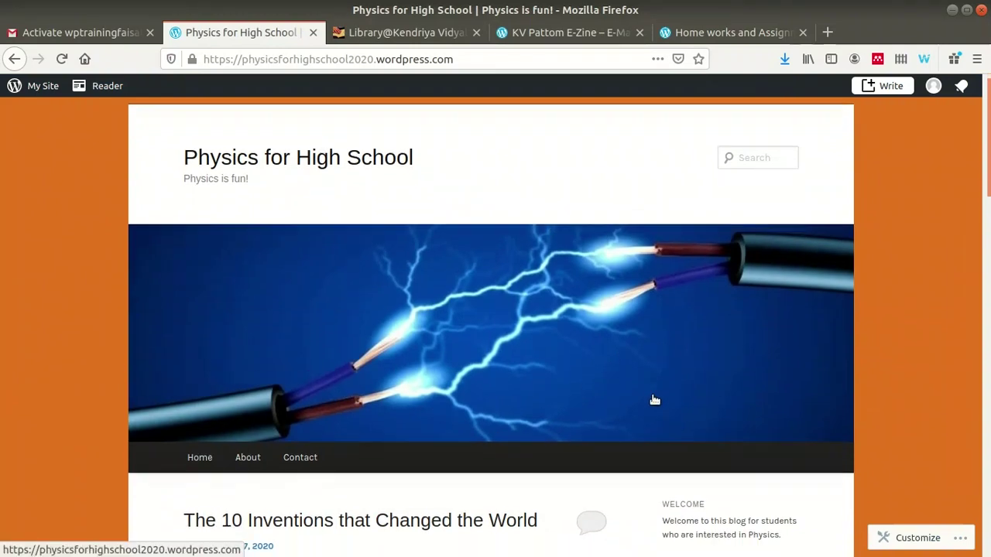
pyautogui.scroll(2, 652, 397)
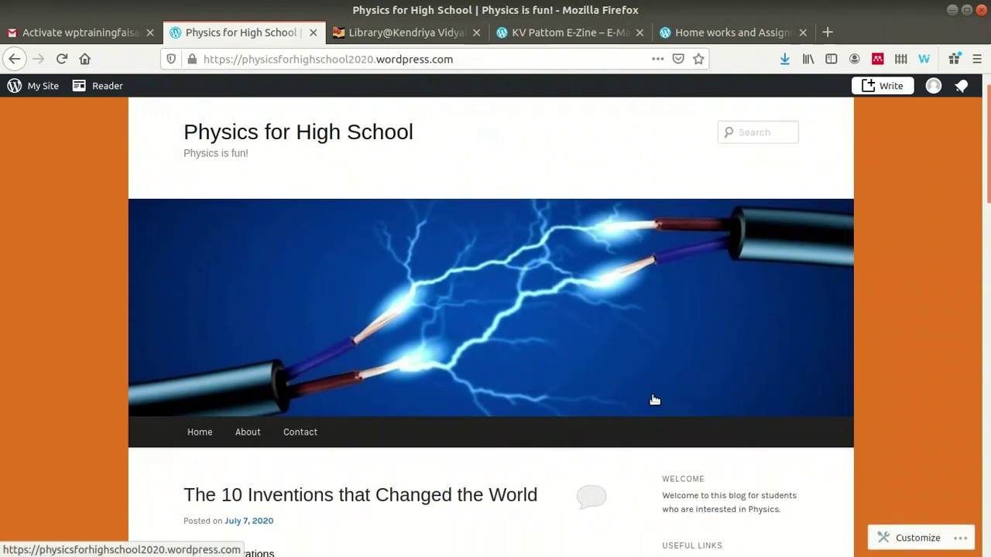
pyautogui.scroll(-2, 653, 399)
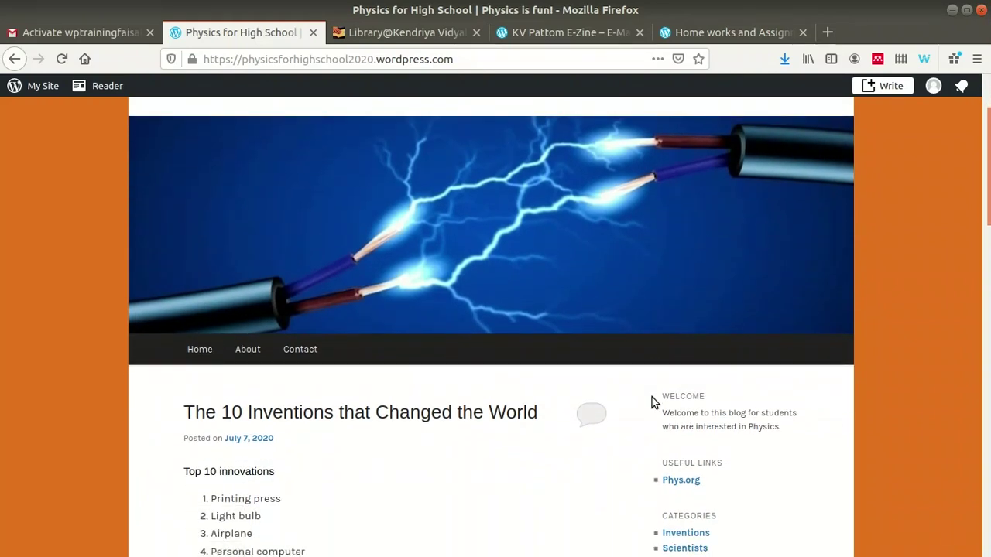
pyautogui.scroll(-2, 626, 387)
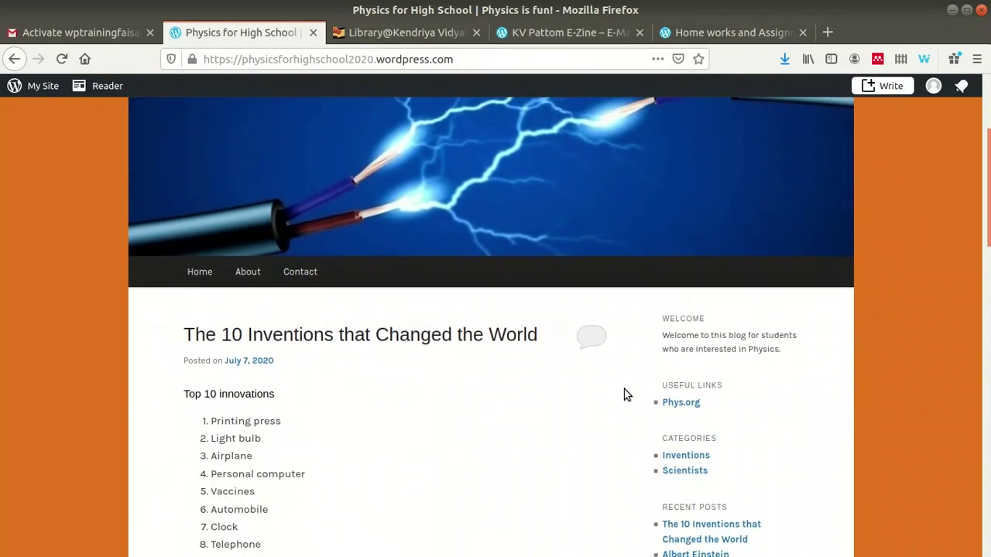
pyautogui.scroll(-1, 740, 437)
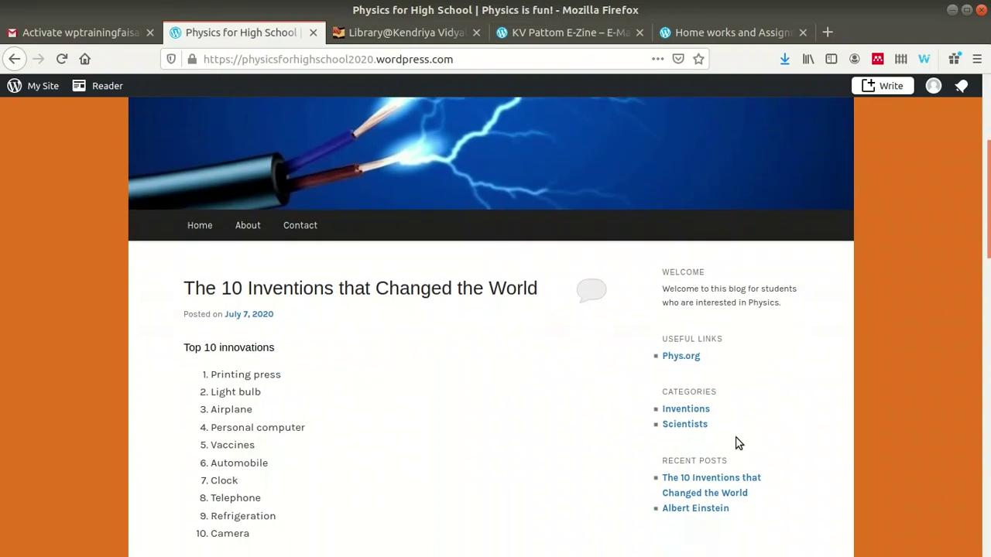
pyautogui.scroll(6, 737, 443)
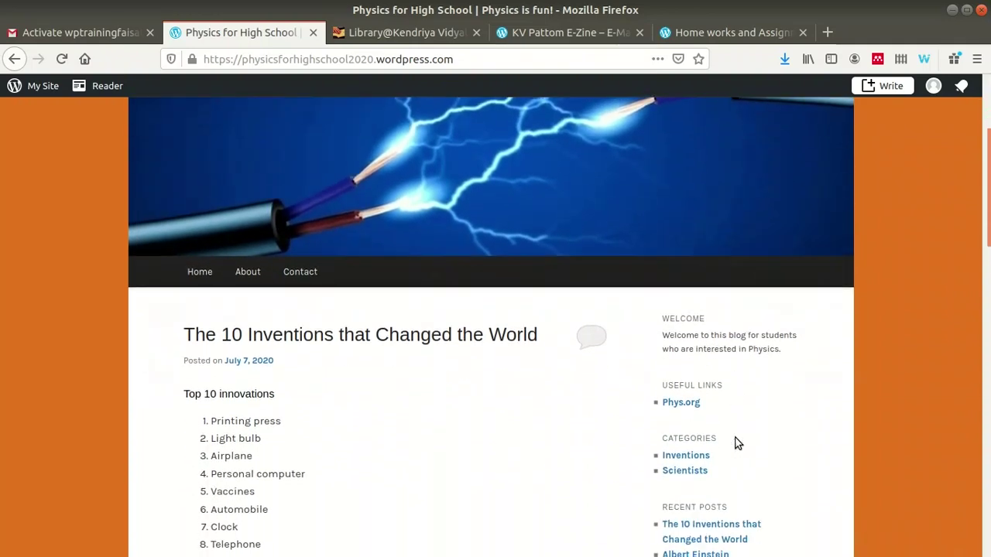
pyautogui.scroll(-10, 576, 375)
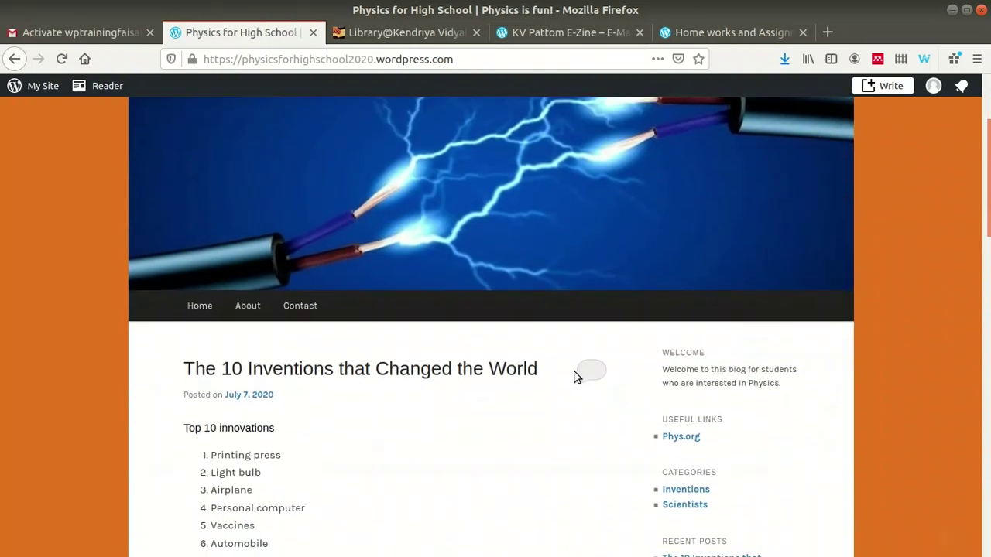
pyautogui.scroll(10, 576, 375)
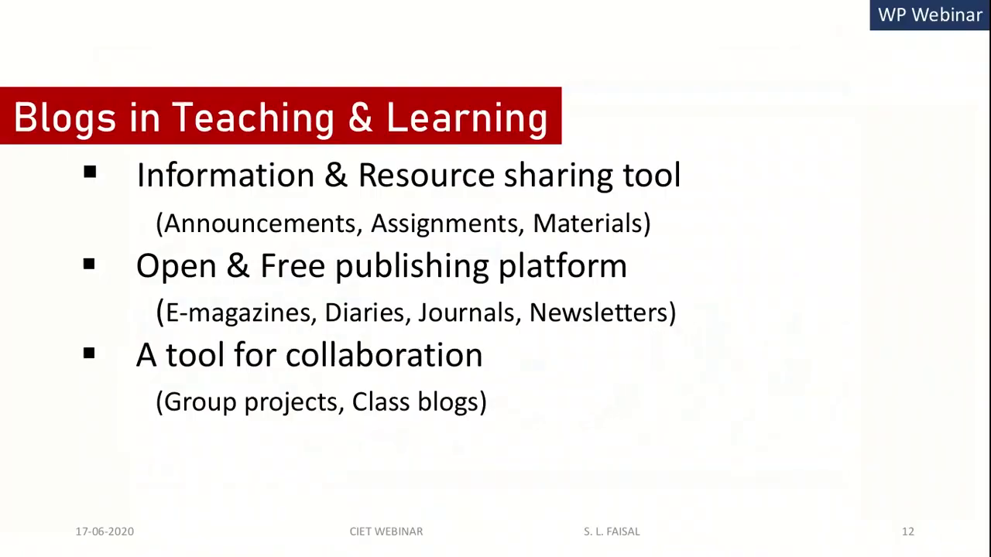